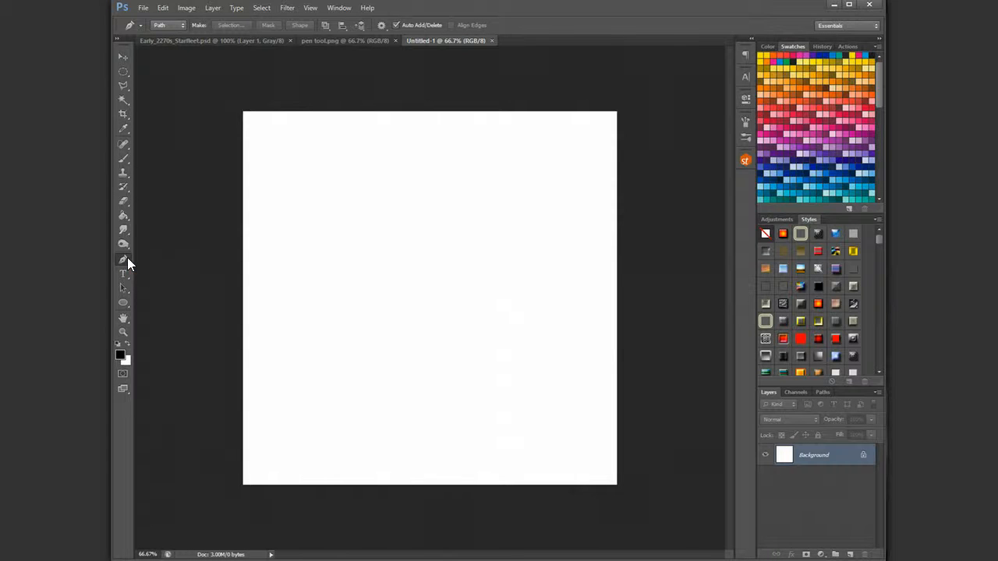
# Draw an open winding path of ten smooth anchor points across the canvas with the Pen tool in Path mode.
pyautogui.click(122, 264)
pyautogui.moveTo(269, 251); pyautogui.dragTo(298, 232)
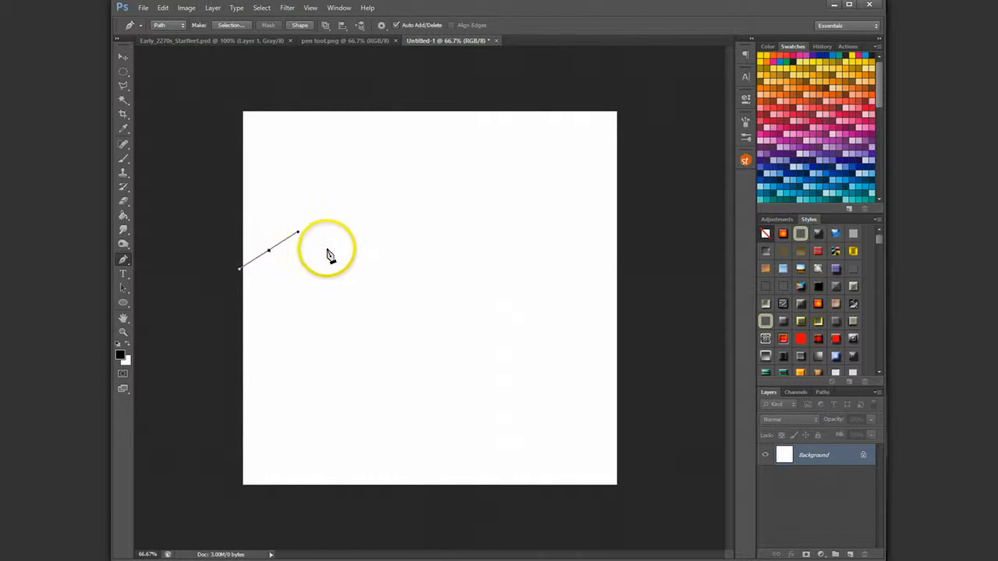
pyautogui.click(374, 255)
pyautogui.moveTo(373, 254); pyautogui.dragTo(407, 266)
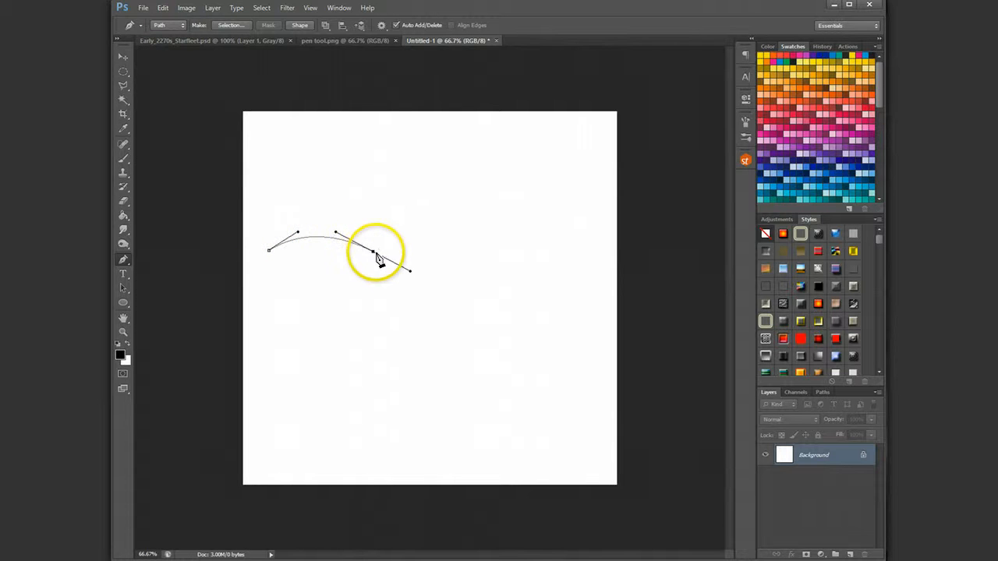
pyautogui.click(436, 258)
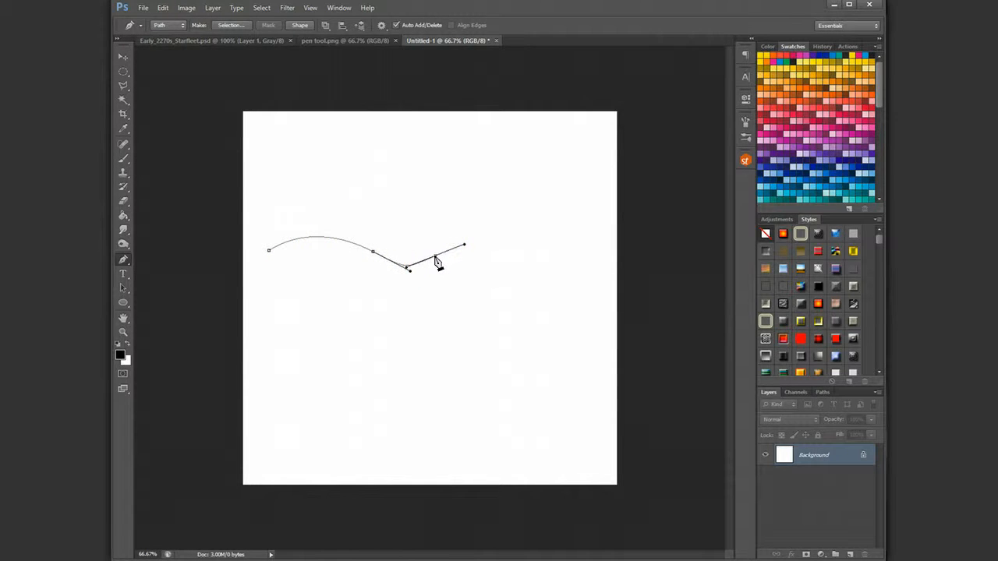
pyautogui.moveTo(550, 294); pyautogui.dragTo(333, 350)
pyautogui.click(515, 334)
pyautogui.click(327, 377)
pyautogui.click(339, 394)
pyautogui.click(351, 412)
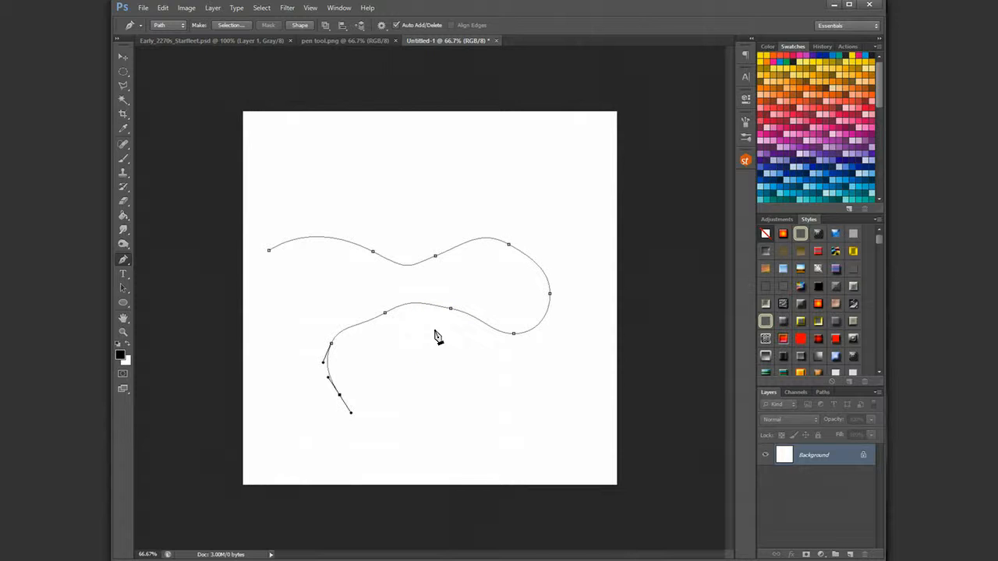
# Reshape the winding path with the Add Anchor Point tool, adding a point on its right bend and shifting existing anchors and handles.
pyautogui.click(124, 259)
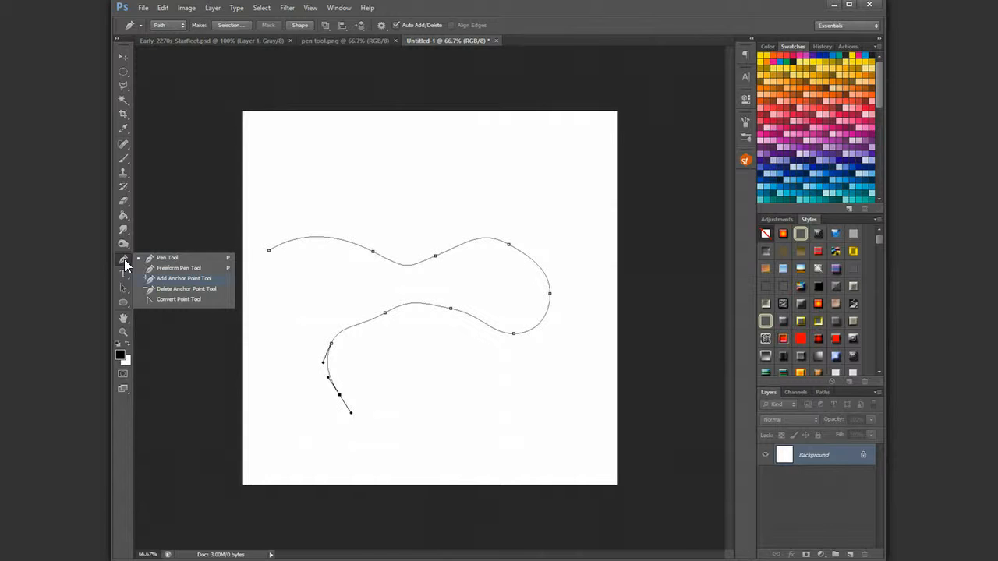
pyautogui.click(164, 278)
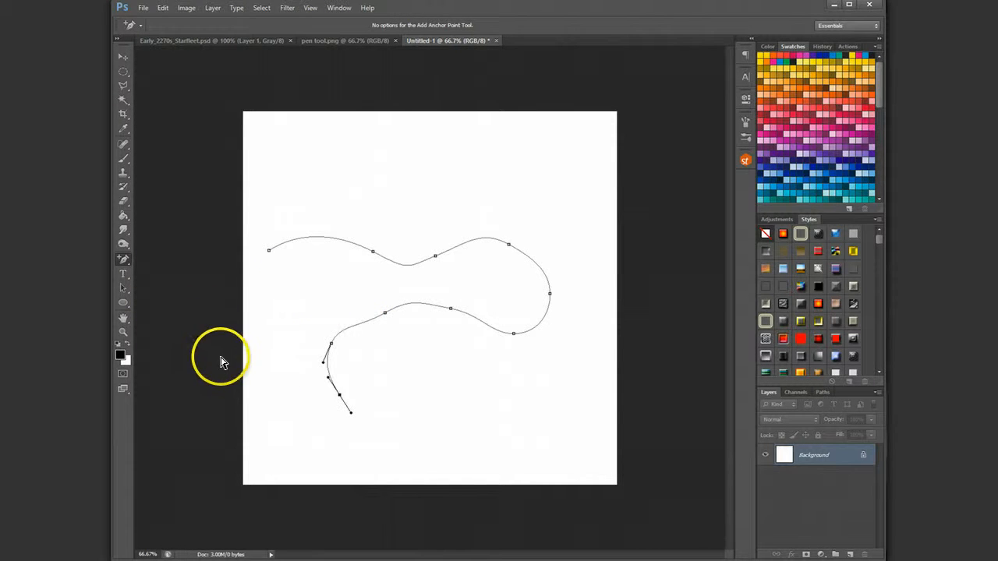
pyautogui.click(384, 315)
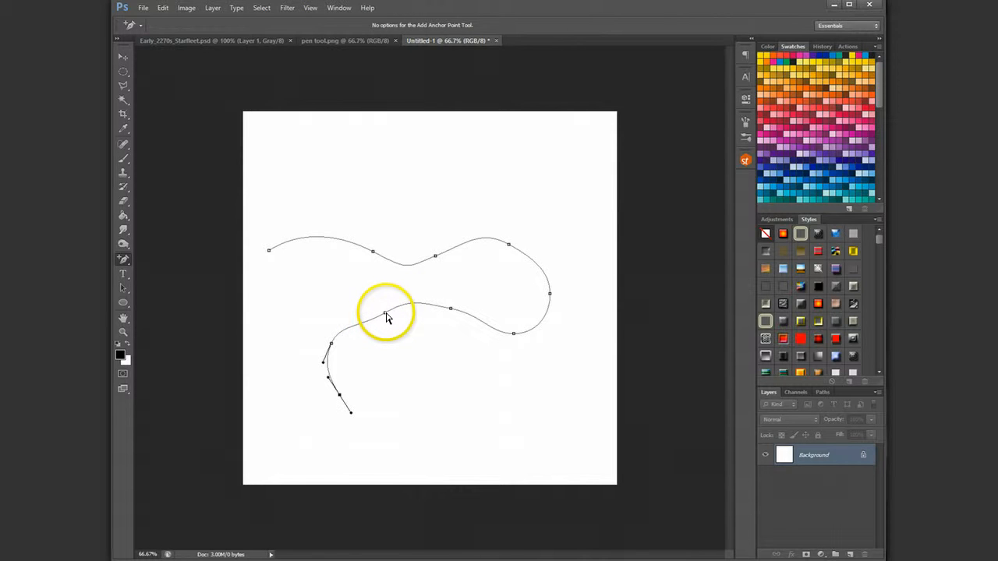
pyautogui.moveTo(389, 318)
pyautogui.mouseDown()
pyautogui.moveTo(411, 298)
pyautogui.moveTo(385, 317)
pyautogui.mouseUp()
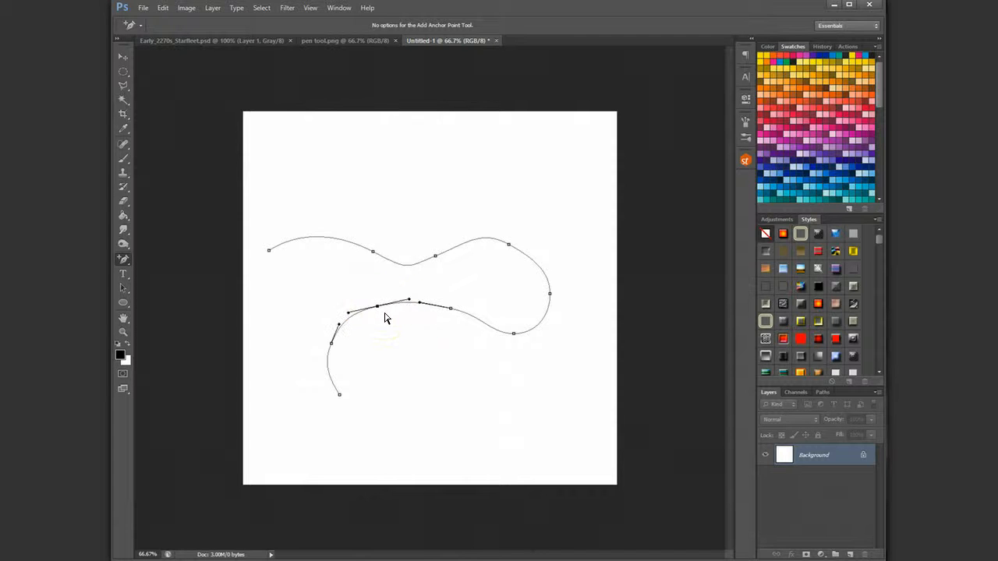
pyautogui.moveTo(443, 305); pyautogui.dragTo(490, 338)
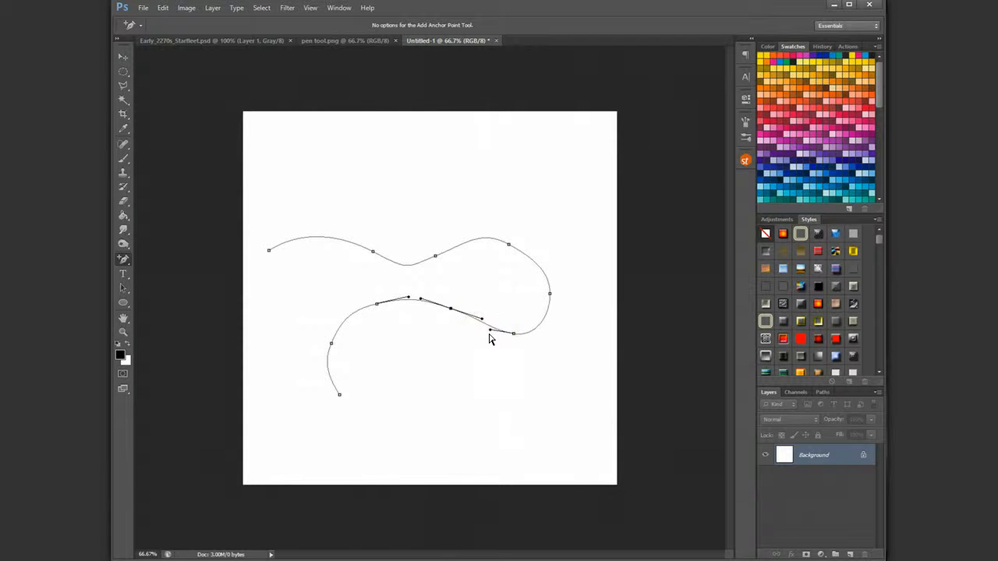
pyautogui.moveTo(507, 248)
pyautogui.mouseDown()
pyautogui.moveTo(536, 265)
pyautogui.moveTo(523, 247)
pyautogui.mouseUp()
pyautogui.click(516, 250)
pyautogui.moveTo(435, 257); pyautogui.dragTo(430, 227)
pyautogui.moveTo(410, 272); pyautogui.dragTo(382, 266)
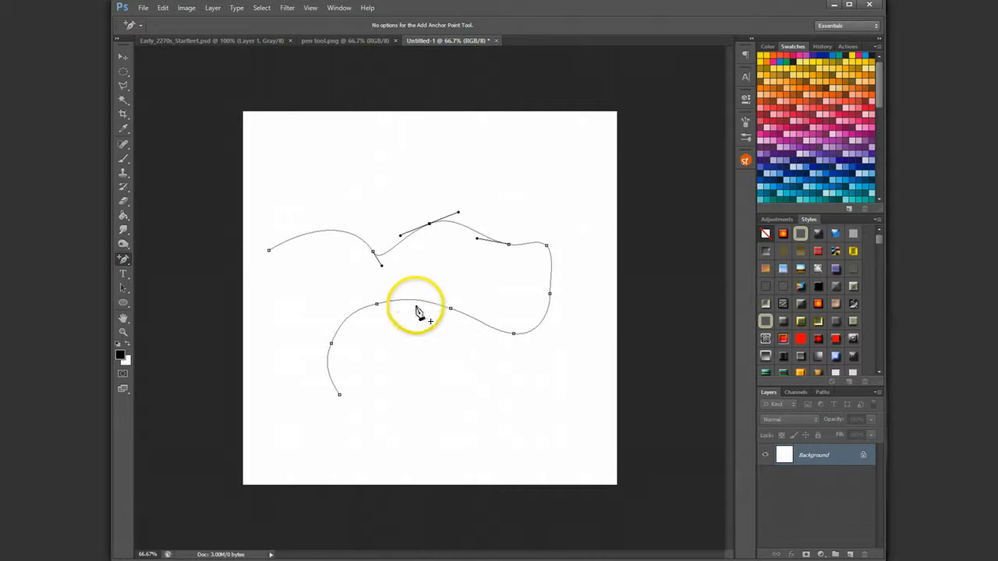
# Remove the anchor point midway down the path's right-hand bend with the Delete Anchor Point tool.
pyautogui.click(127, 257)
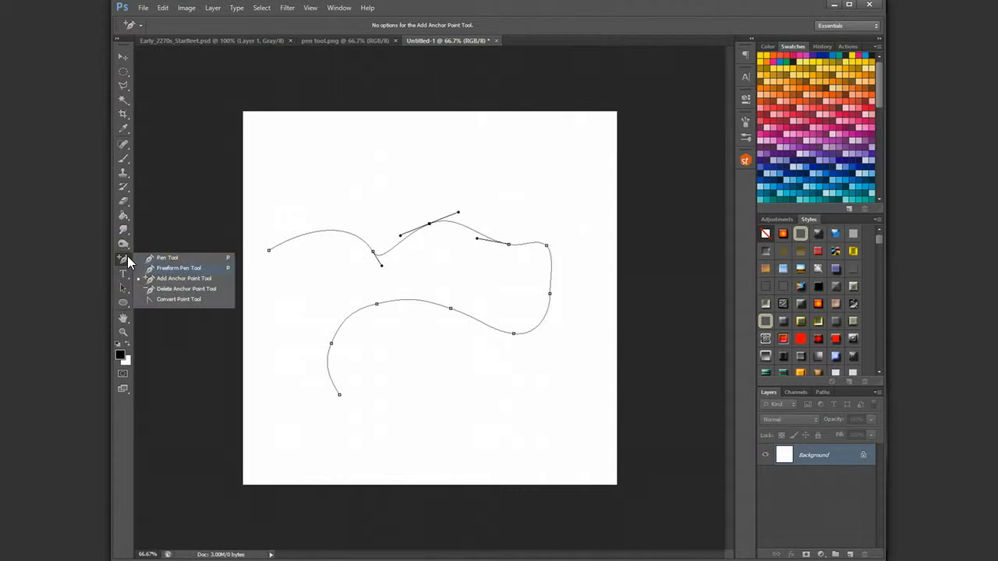
pyautogui.click(186, 289)
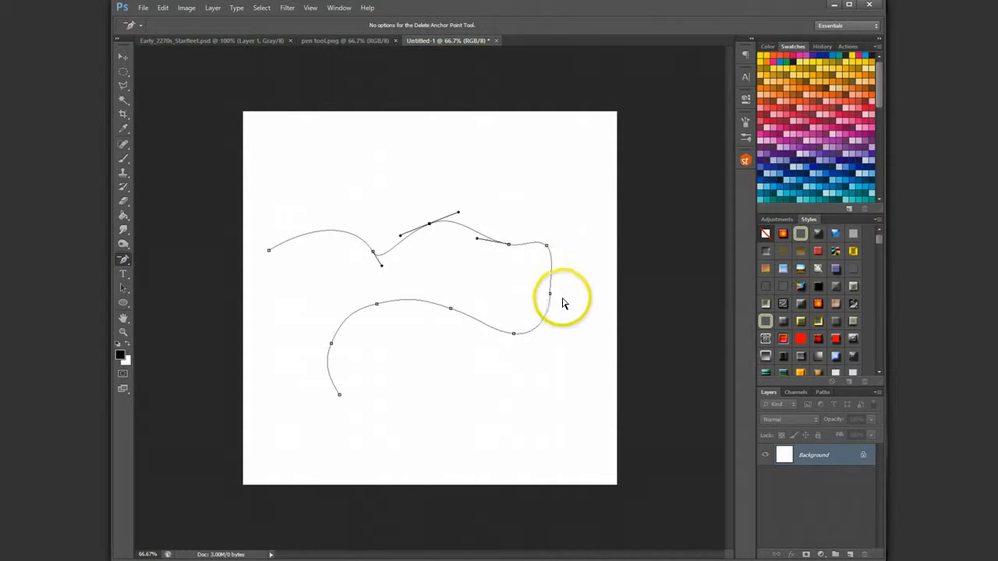
pyautogui.click(550, 296)
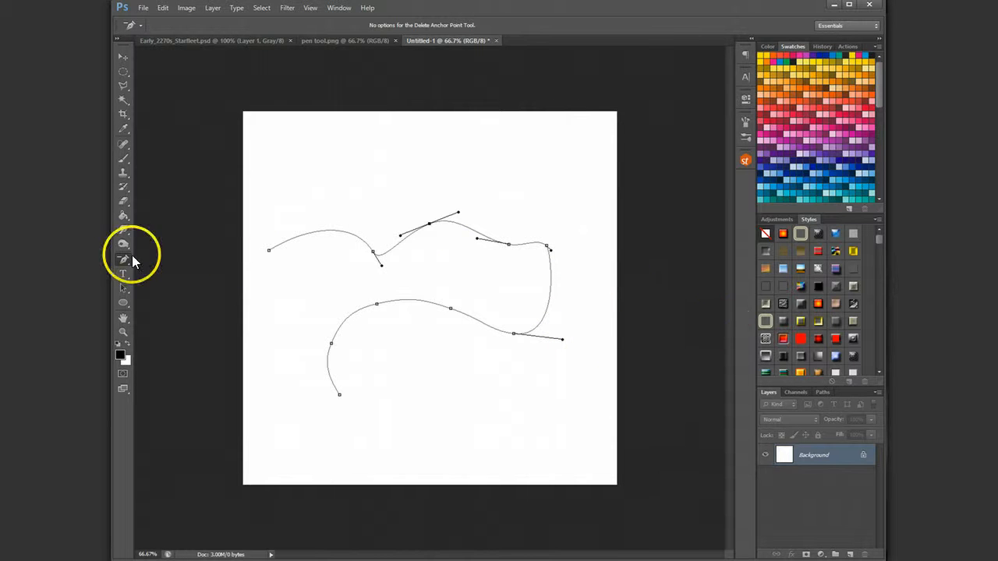
# Return to the Pen tool and delete the winding work path, leaving the layer list in view.
pyautogui.click(126, 260)
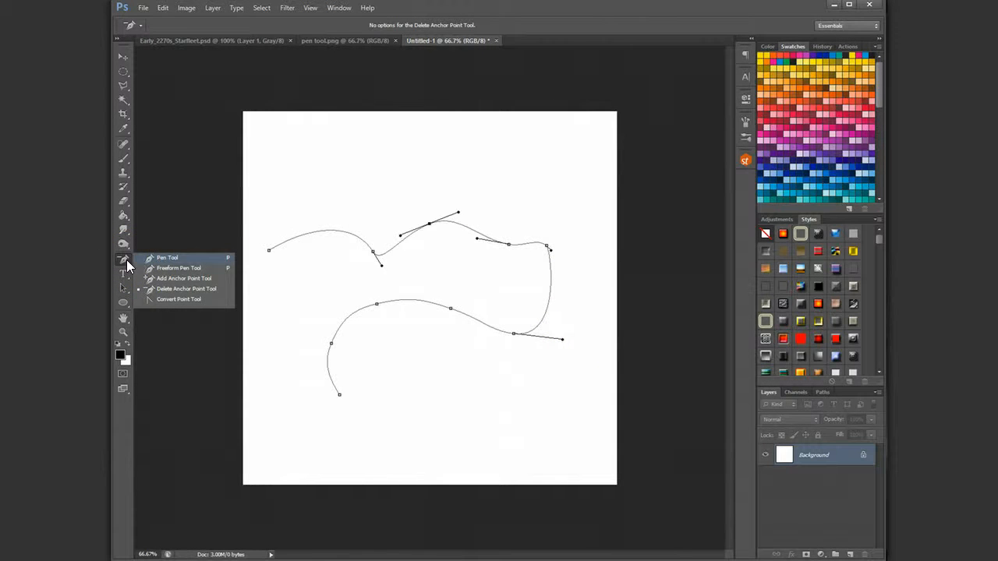
pyautogui.click(148, 259)
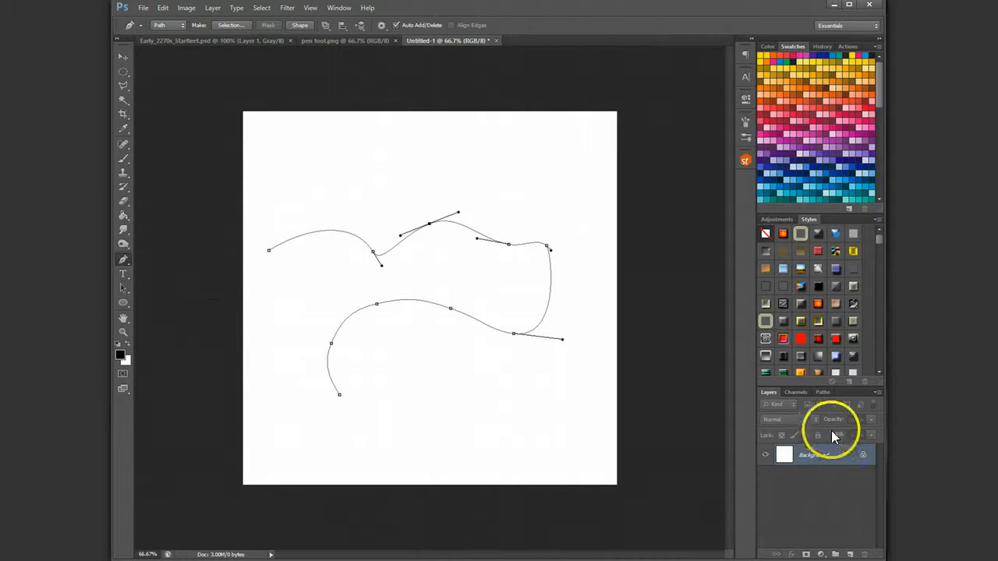
pyautogui.click(824, 391)
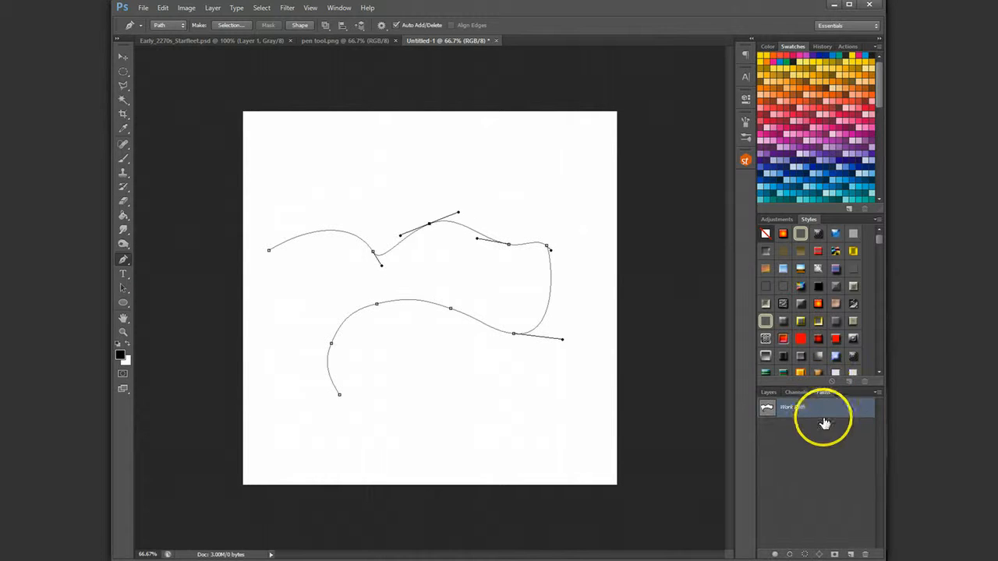
pyautogui.click(867, 555)
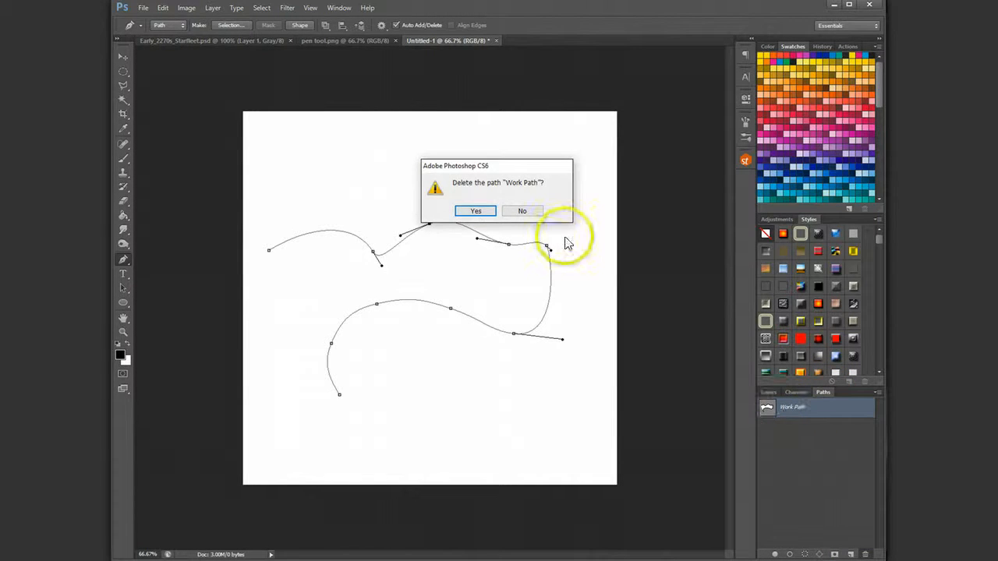
pyautogui.click(476, 211)
pyautogui.click(767, 392)
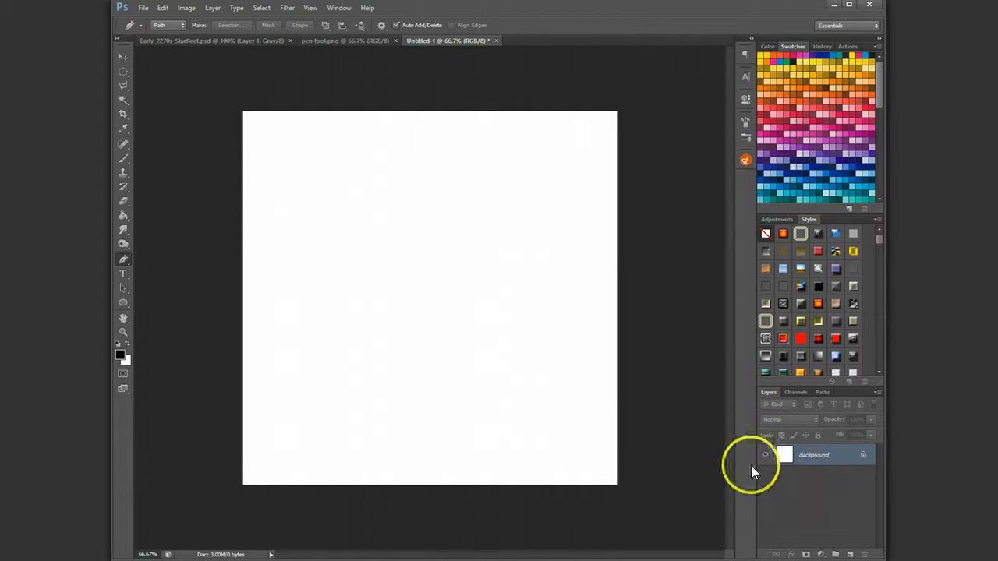
# Draw an open straight-segment zigzag path with nine corner points across the upper half of the canvas.
pyautogui.click(275, 279)
pyautogui.click(340, 204)
pyautogui.click(374, 298)
pyautogui.click(444, 217)
pyautogui.click(469, 313)
pyautogui.click(526, 233)
pyautogui.click(548, 324)
pyautogui.click(596, 251)
pyautogui.click(600, 351)
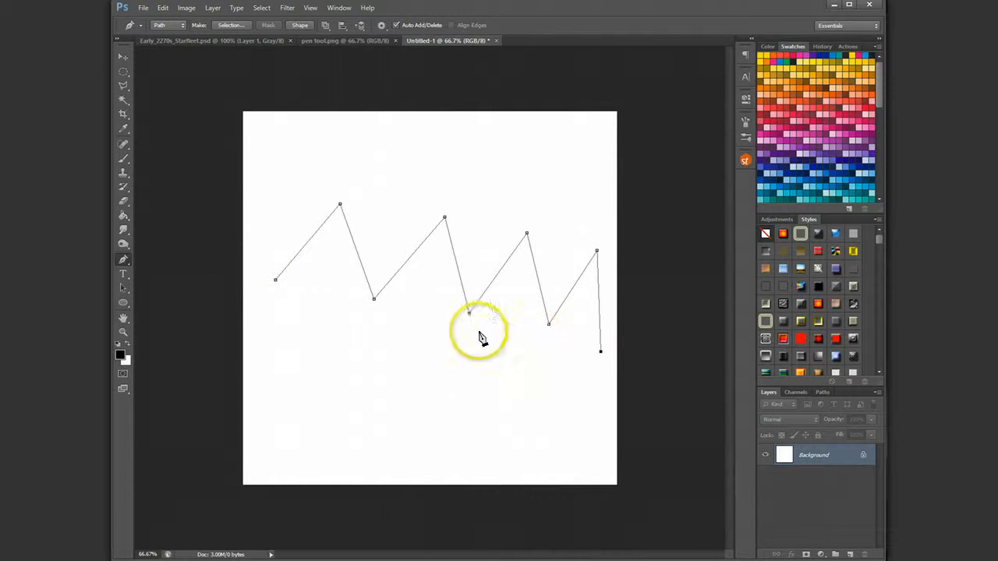
# Turn the zigzag's seven inner corners into smooth curves with the Convert Point tool, forming a rounded wave.
pyautogui.click(123, 260)
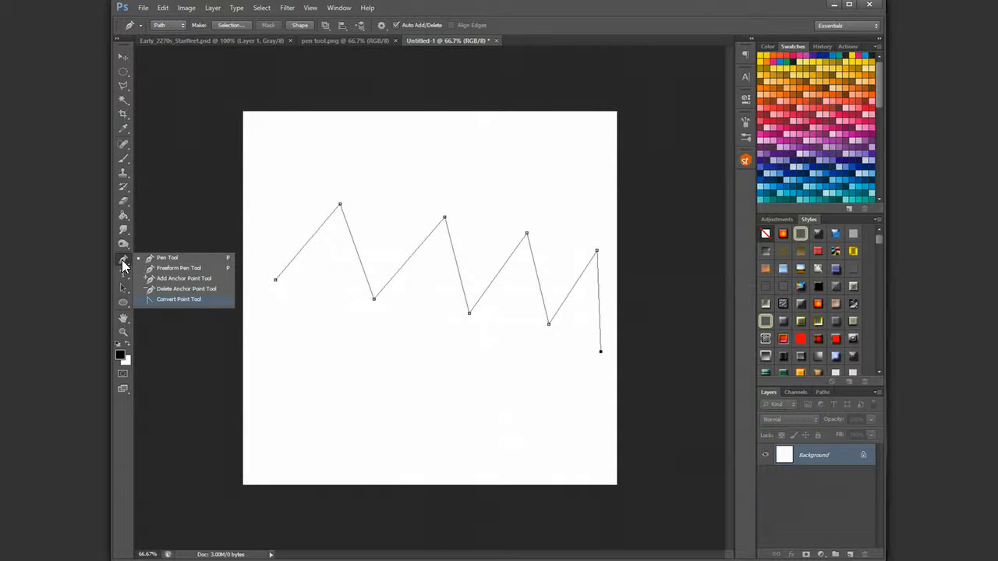
pyautogui.click(187, 299)
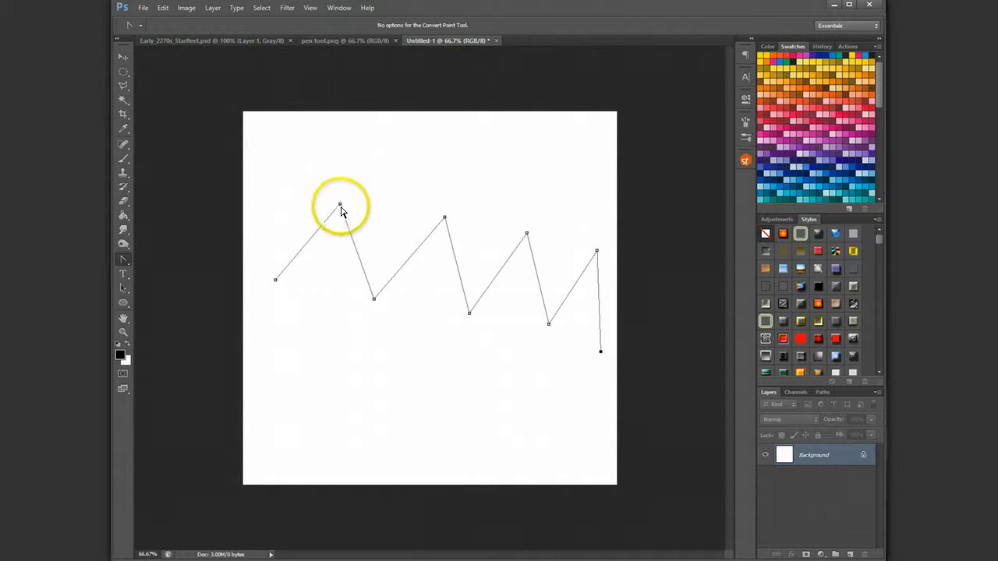
pyautogui.moveTo(340, 204); pyautogui.dragTo(376, 206)
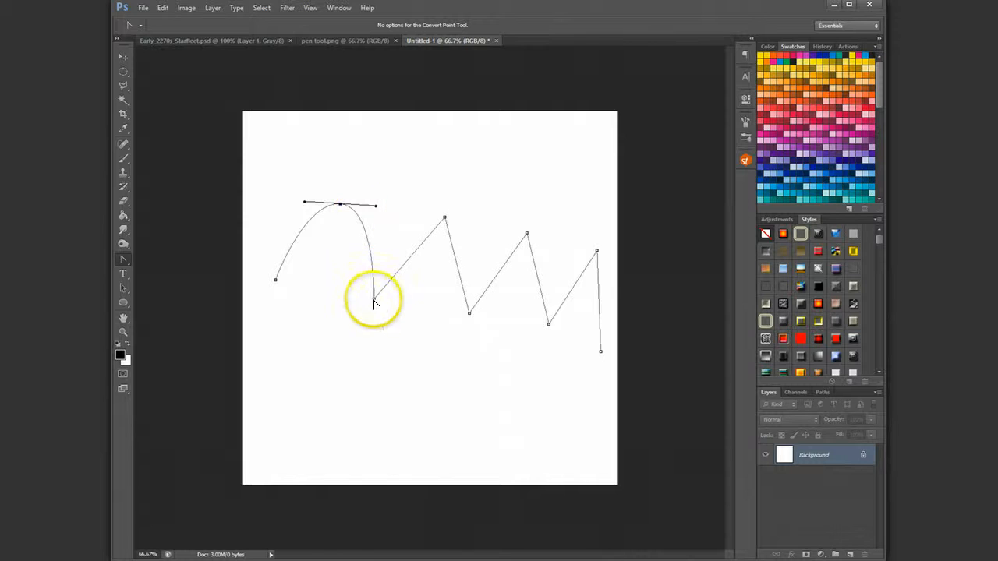
pyautogui.moveTo(374, 300); pyautogui.dragTo(412, 303)
pyautogui.moveTo(444, 217); pyautogui.dragTo(481, 223)
pyautogui.moveTo(469, 313); pyautogui.dragTo(429, 310)
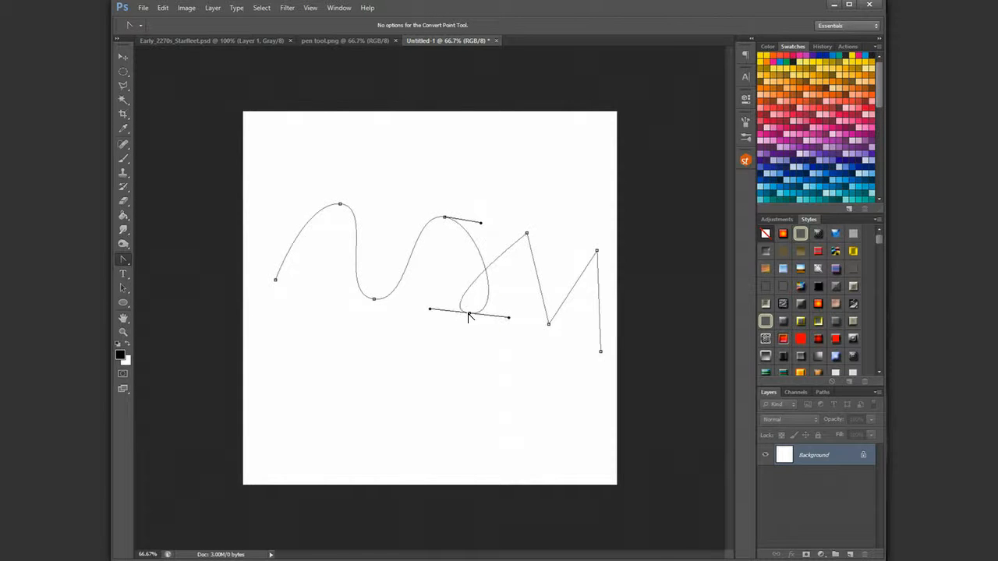
pyautogui.moveTo(469, 315); pyautogui.dragTo(504, 315)
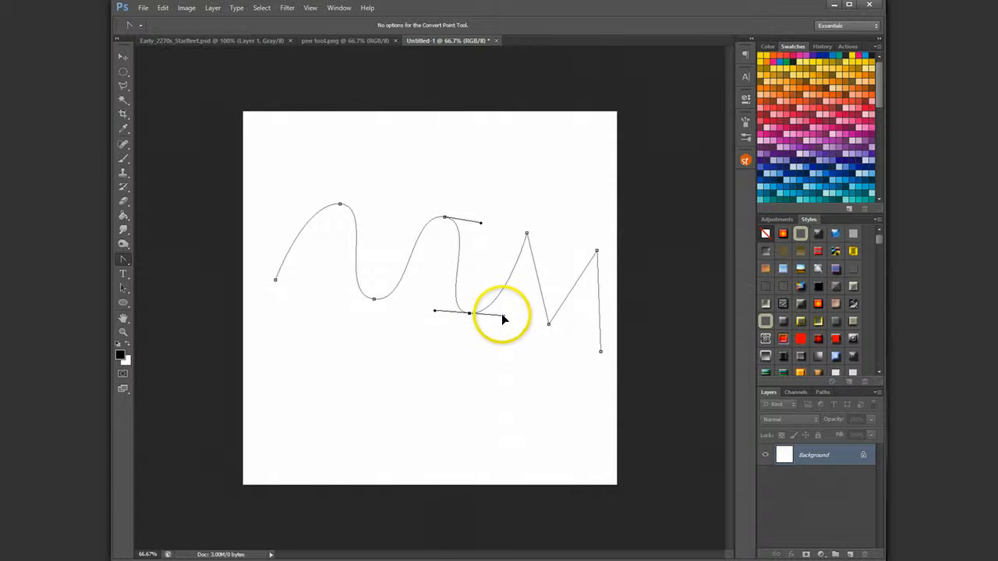
pyautogui.click(527, 233)
pyautogui.moveTo(527, 233); pyautogui.dragTo(564, 237)
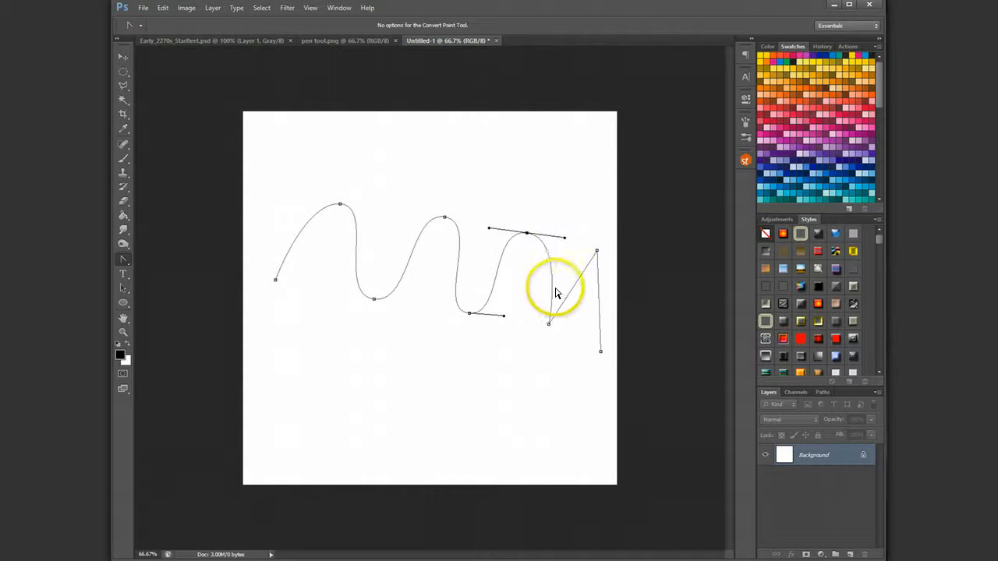
pyautogui.moveTo(549, 327); pyautogui.dragTo(586, 333)
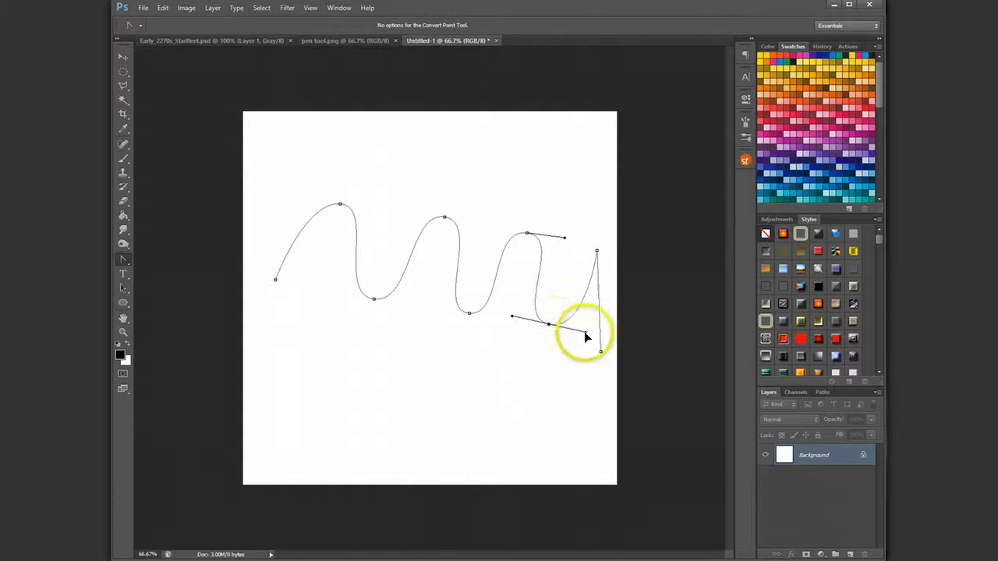
pyautogui.moveTo(597, 252); pyautogui.dragTo(632, 258)
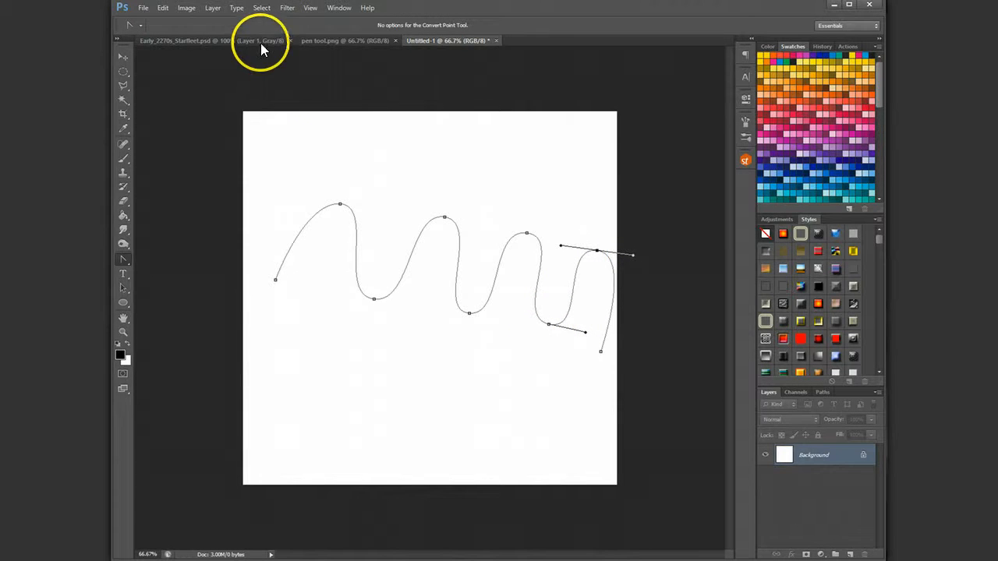
# Check the topic list in pen tool.png and delete the wavy work path from the Untitled-1 document.
pyautogui.click(329, 41)
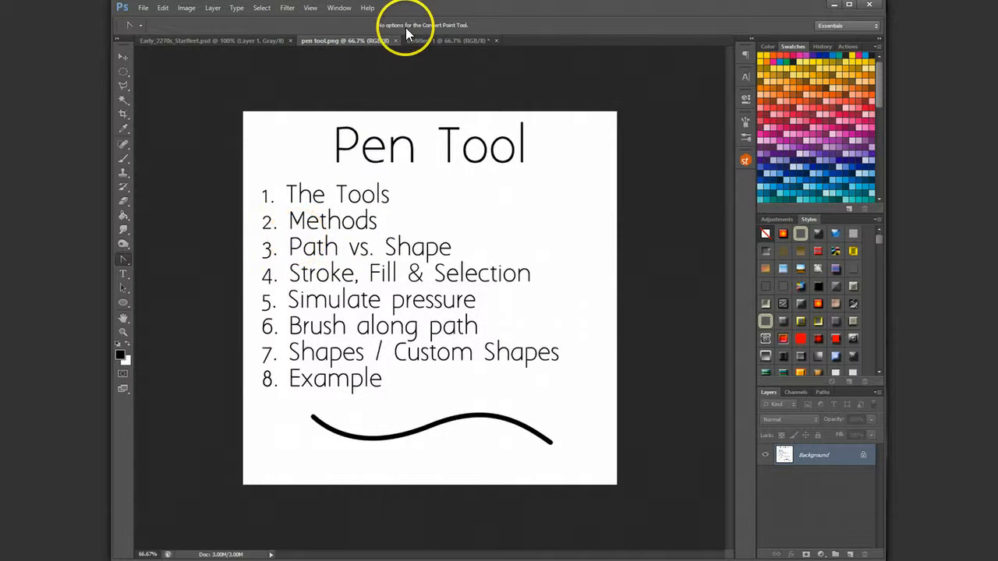
pyautogui.click(451, 39)
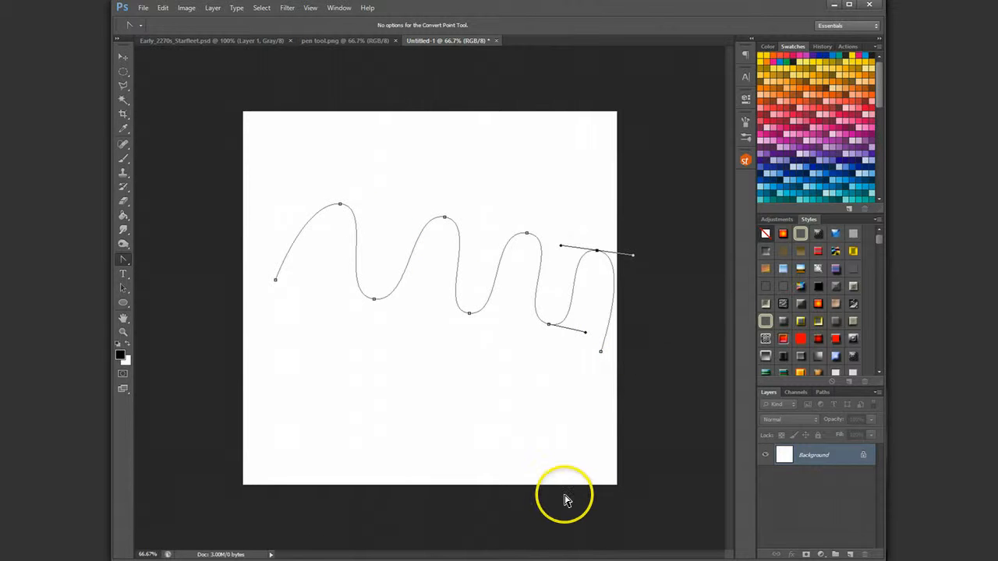
pyautogui.click(826, 396)
pyautogui.click(866, 554)
pyautogui.click(473, 211)
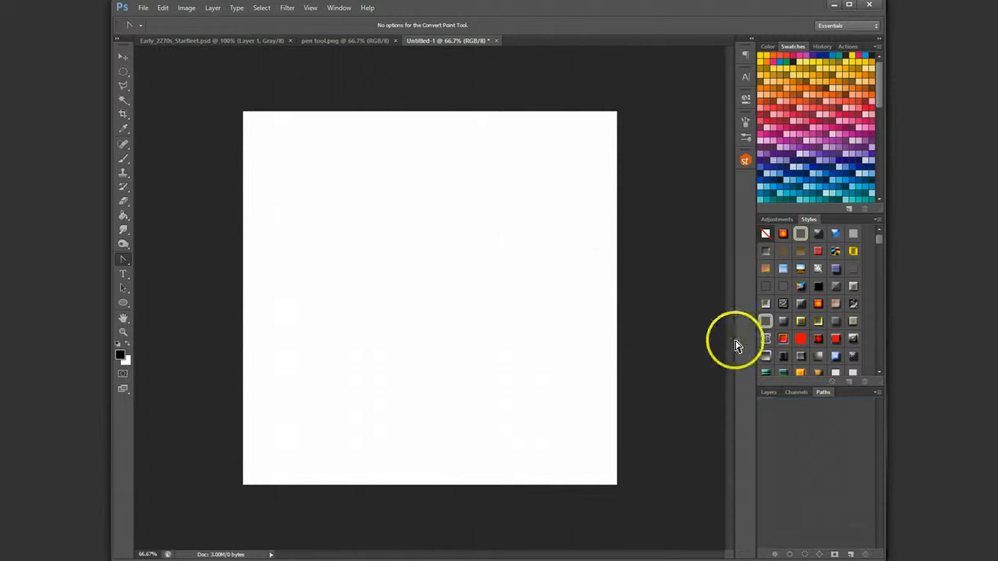
pyautogui.click(770, 392)
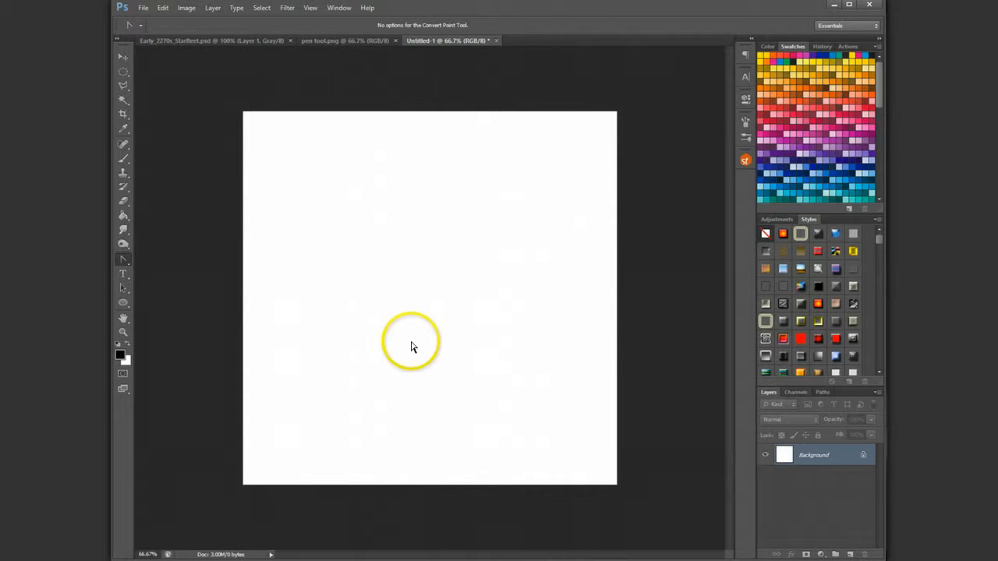
# Draw a closed, curvy blob-shaped path of nine anchor points across the middle of the canvas with the Pen tool.
pyautogui.click(123, 259)
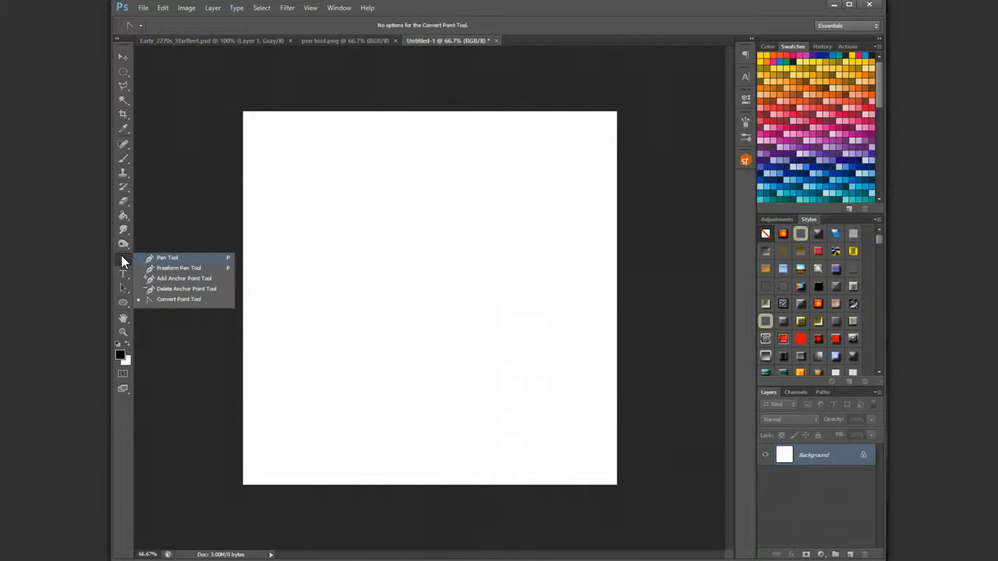
pyautogui.click(166, 258)
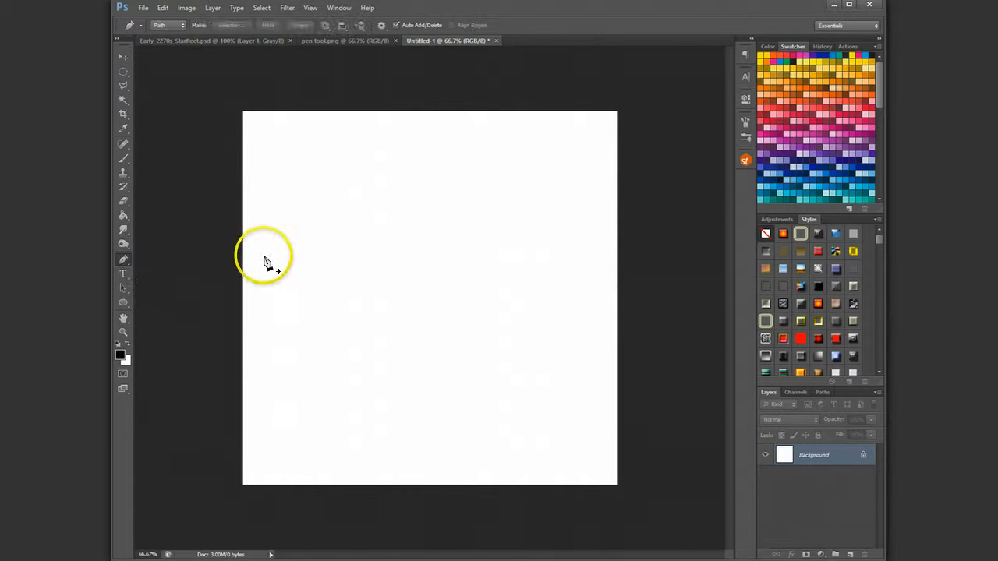
pyautogui.moveTo(289, 242); pyautogui.dragTo(290, 241)
pyautogui.moveTo(352, 205); pyautogui.dragTo(393, 225)
pyautogui.moveTo(434, 243)
pyautogui.mouseDown()
pyautogui.moveTo(467, 229)
pyautogui.moveTo(548, 243)
pyautogui.mouseUp()
pyautogui.moveTo(569, 285); pyautogui.dragTo(560, 303)
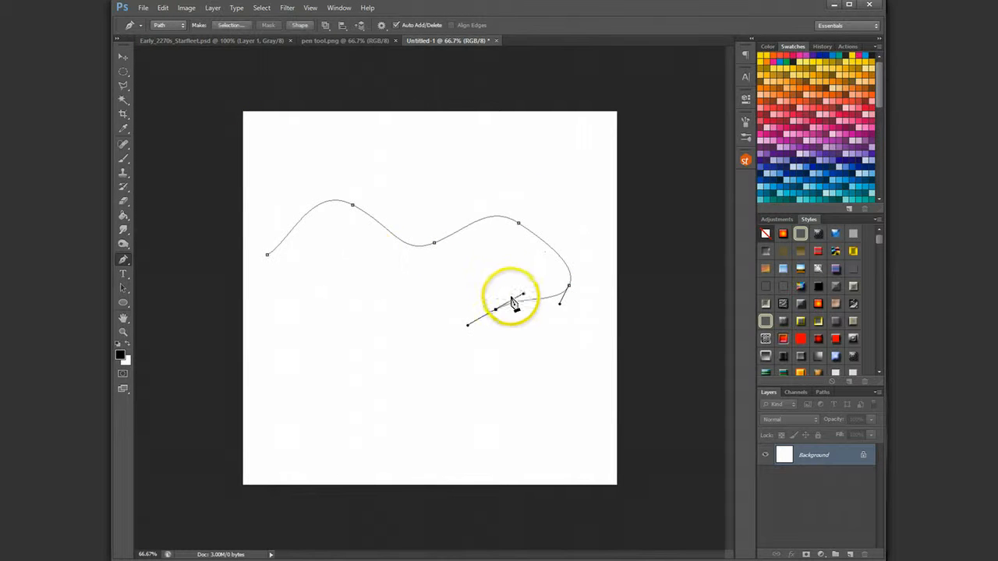
pyautogui.moveTo(425, 340); pyautogui.dragTo(391, 331)
pyautogui.moveTo(350, 287); pyautogui.dragTo(266, 270)
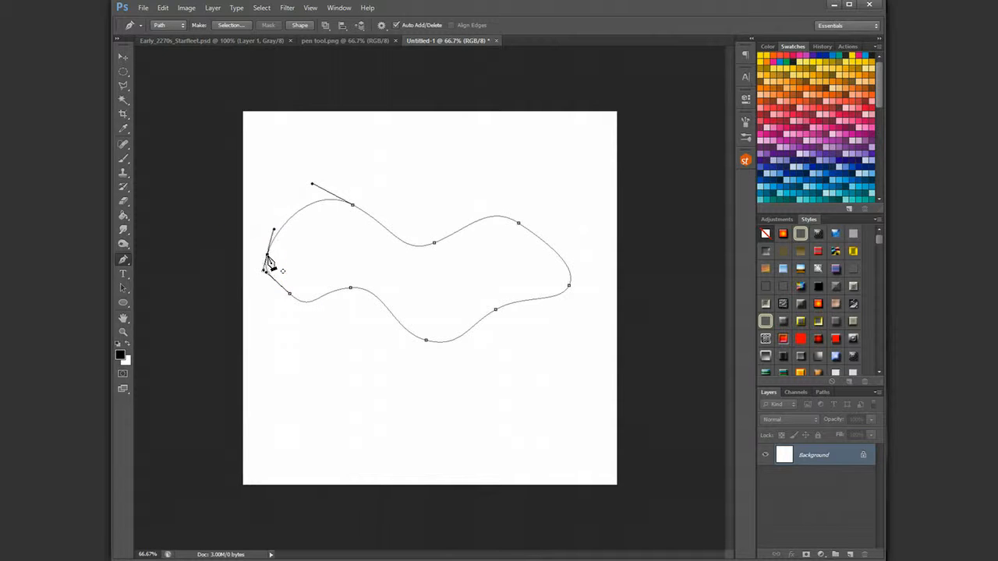
# Close the blob path at its first anchor point and review the Pen tool's mode options, keeping Path.
pyautogui.click(267, 256)
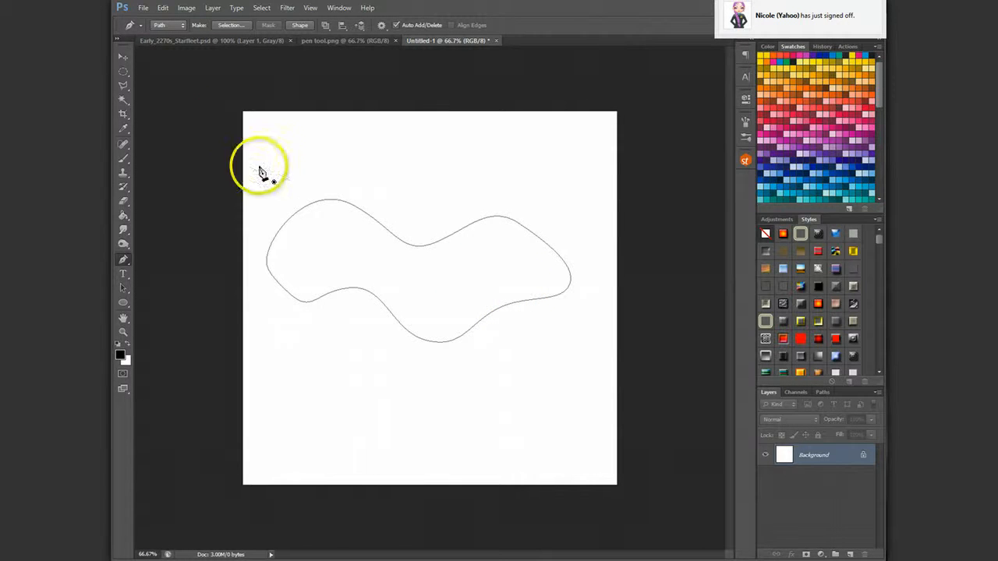
pyautogui.click(165, 26)
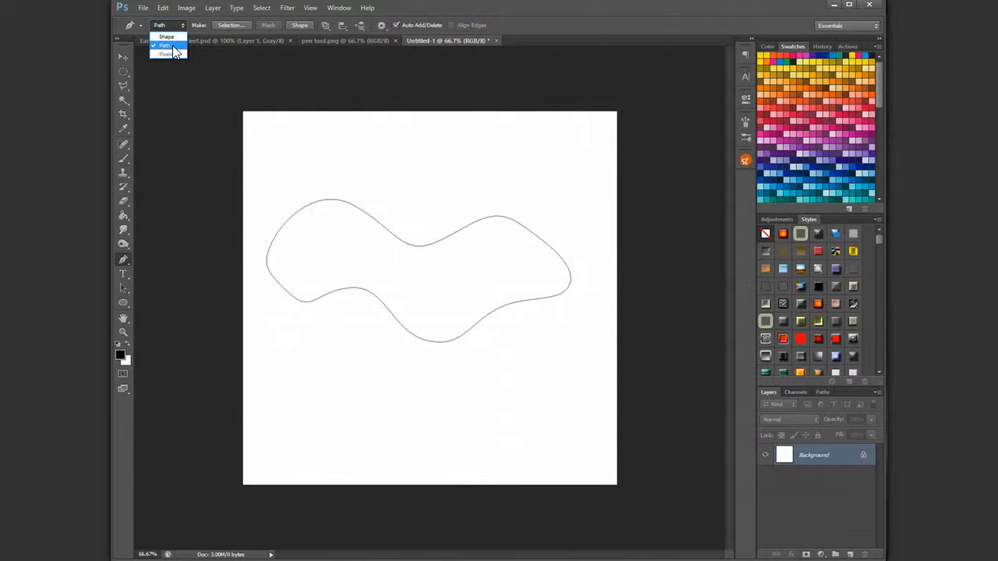
pyautogui.click(519, 38)
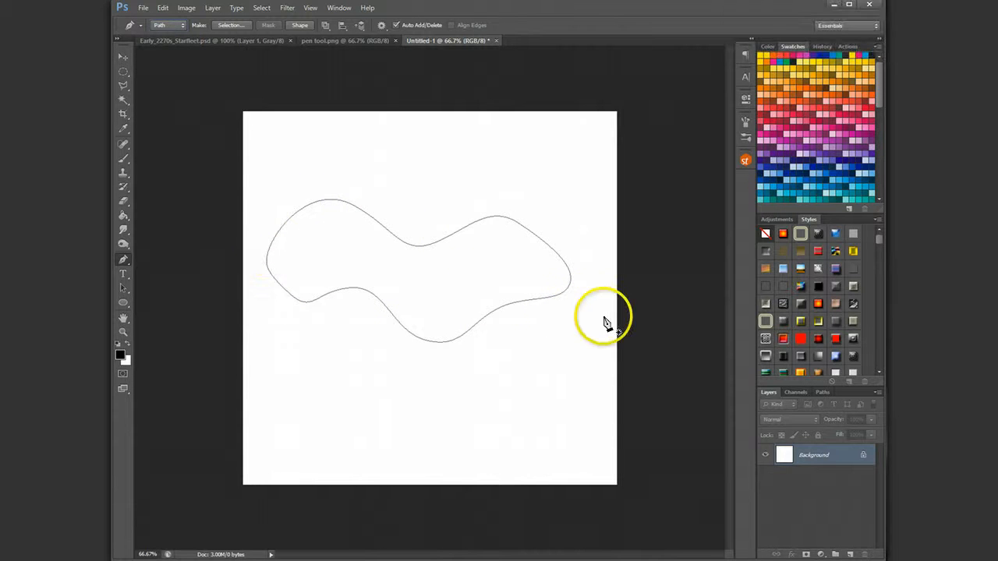
# Deselect the work path to hide its outline, and select it again to show it.
pyautogui.click(824, 392)
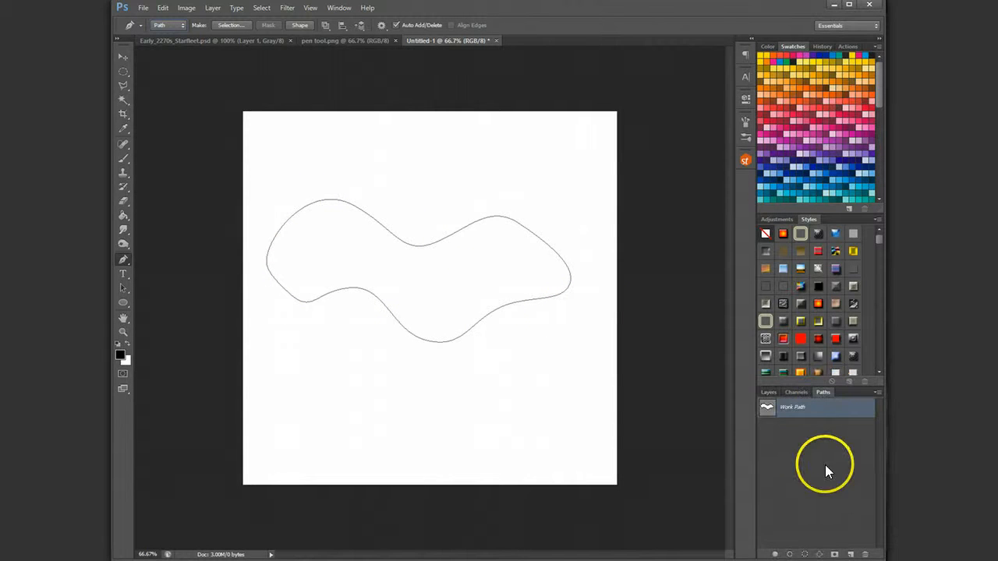
pyautogui.click(836, 437)
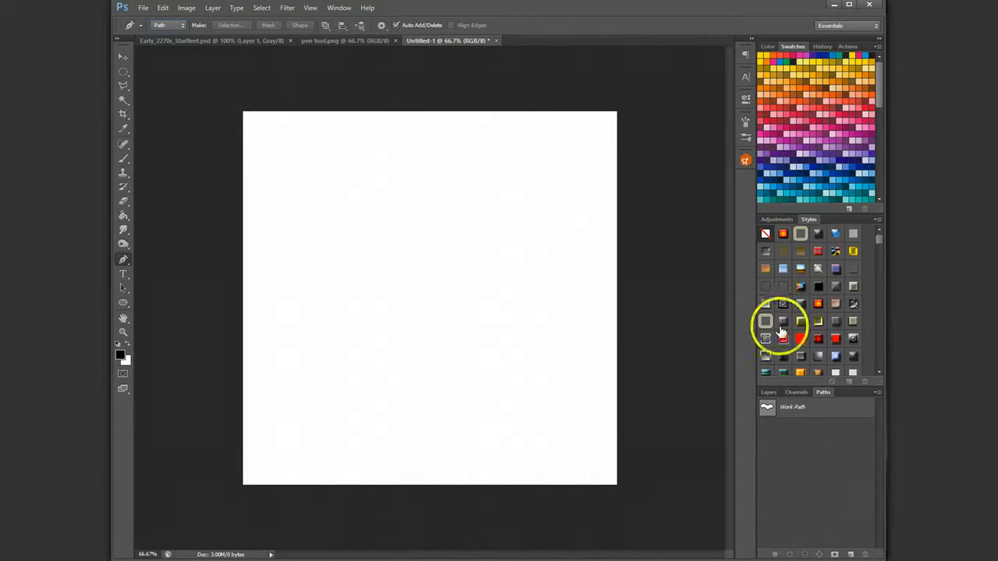
pyautogui.click(784, 408)
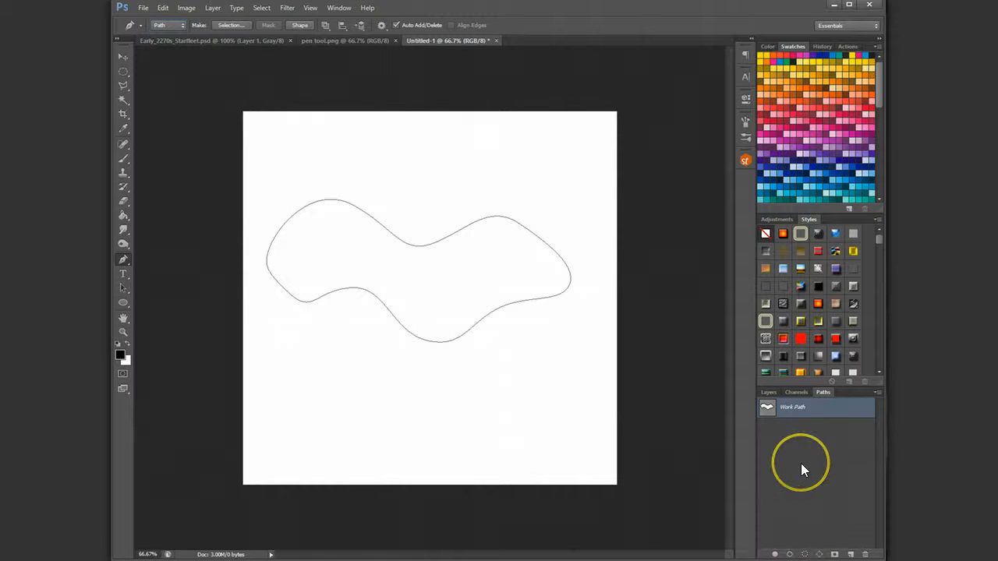
# Try stroking the blob work path with a black brush outline and undo the stroke.
pyautogui.click(790, 554)
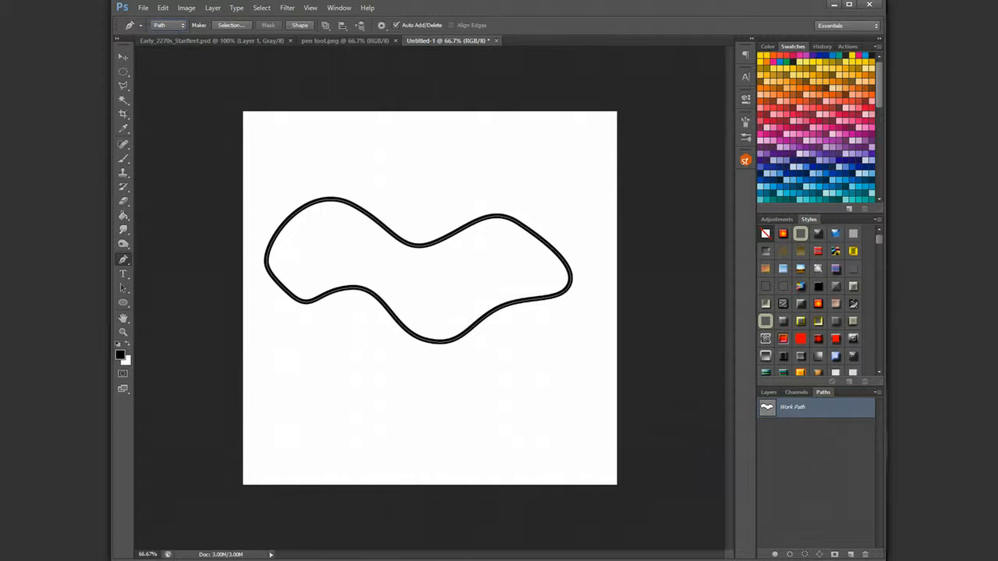
pyautogui.click(166, 16)
pyautogui.click(179, 24)
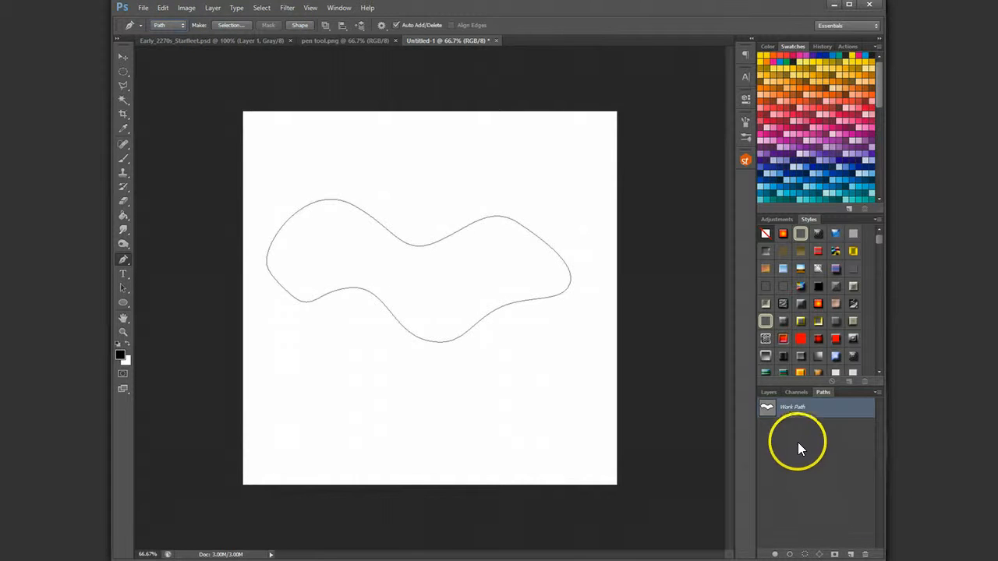
# Deselect the blob work path and switch the Pen tool to Shape mode.
pyautogui.click(798, 442)
pyautogui.click(769, 393)
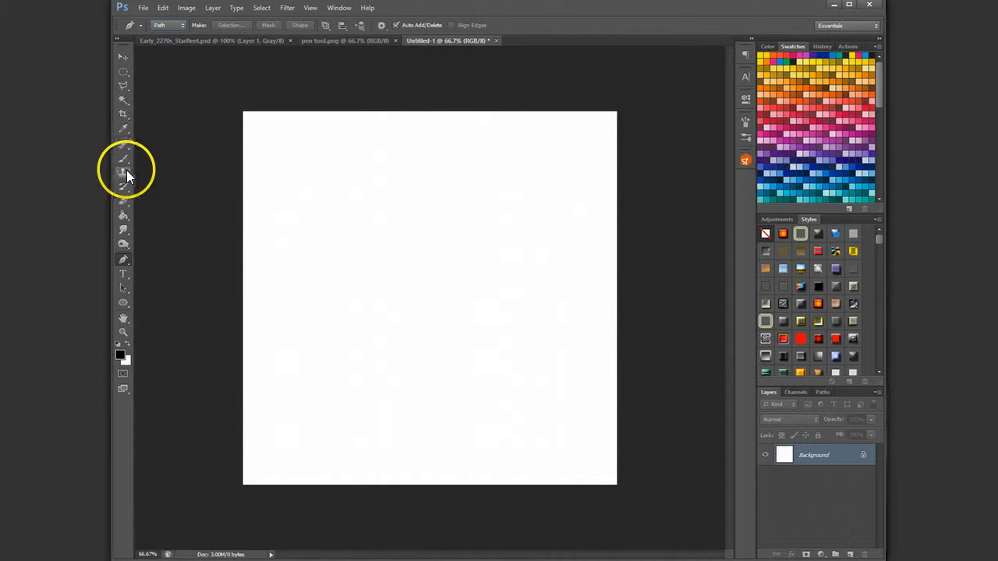
pyautogui.click(173, 28)
pyautogui.click(166, 39)
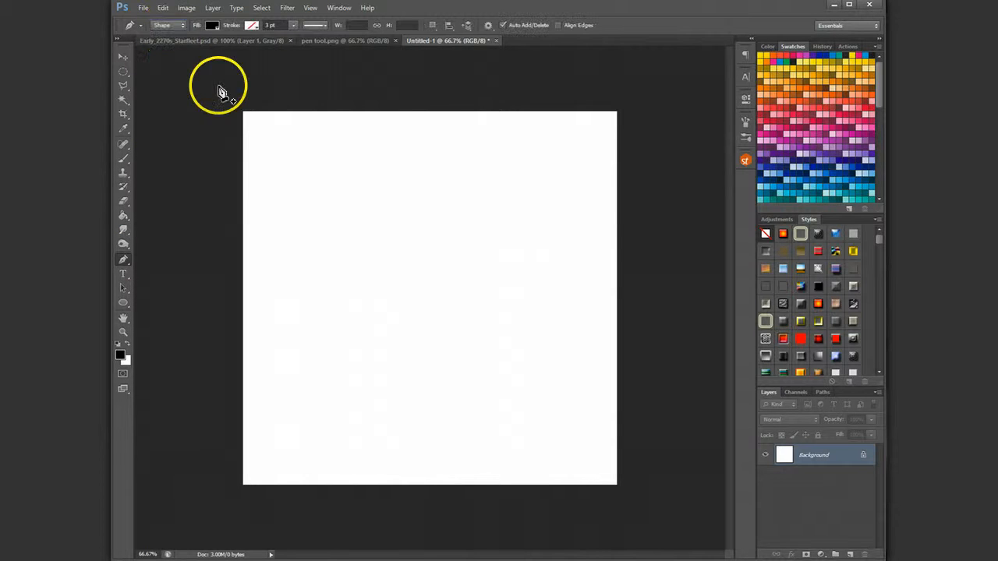
# Draw a closed, black-filled curvy shape of seven anchor points, about 450 by 645 px, in the middle of the canvas.
pyautogui.moveTo(407, 192); pyautogui.dragTo(493, 238)
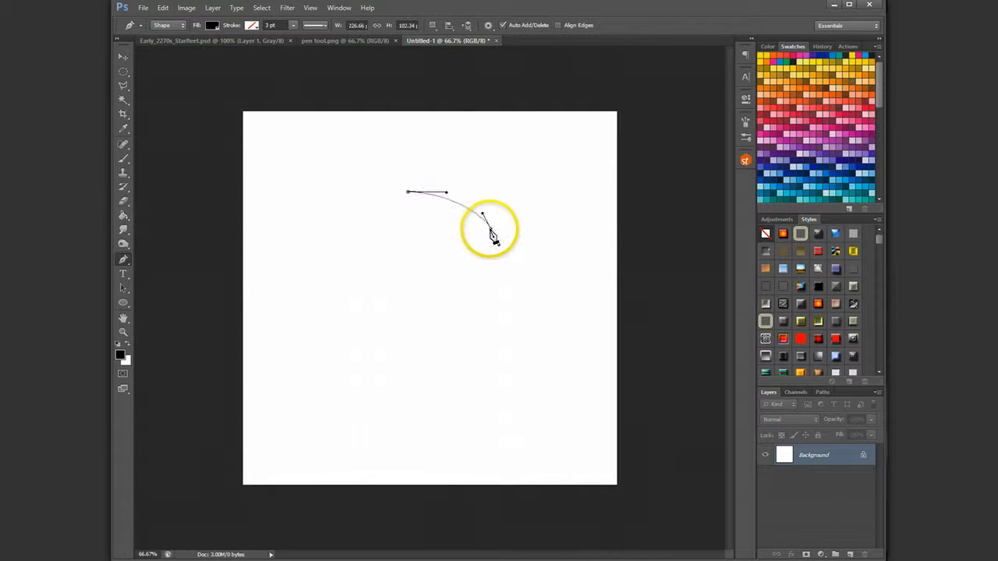
pyautogui.moveTo(496, 305); pyautogui.dragTo(513, 296)
pyautogui.moveTo(466, 370); pyautogui.dragTo(377, 406)
pyautogui.moveTo(350, 336); pyautogui.dragTo(369, 306)
pyautogui.moveTo(397, 264); pyautogui.dragTo(427, 189)
pyautogui.click(407, 192)
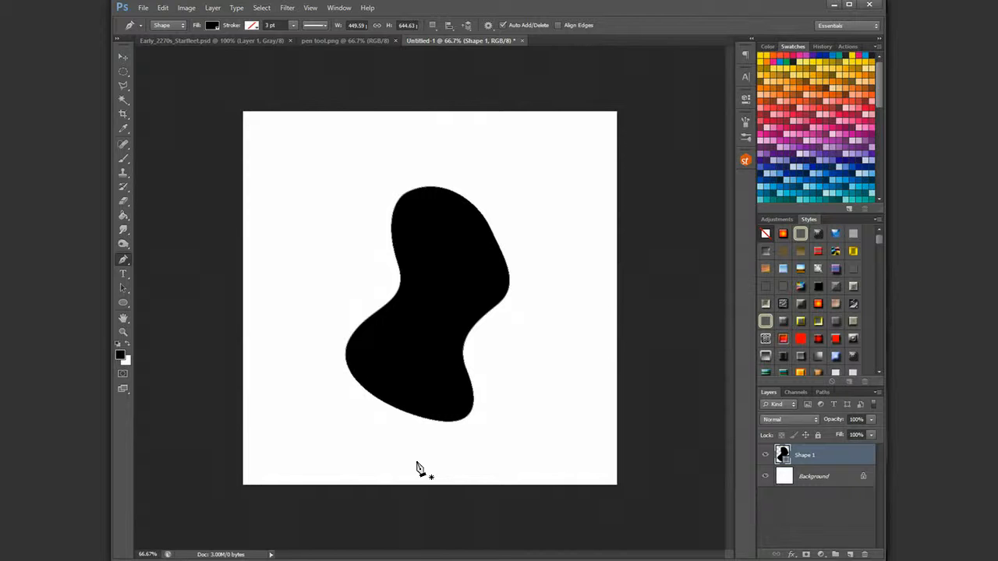
# Check the topic list in pen tool.png, return to Untitled-1 and review the Pen tool's mode options.
pyautogui.click(377, 40)
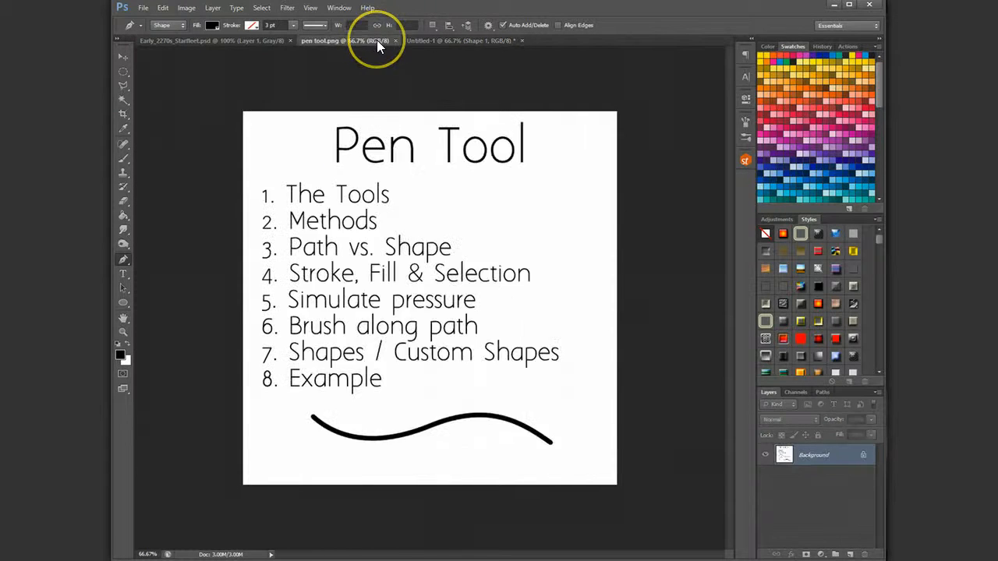
pyautogui.click(427, 39)
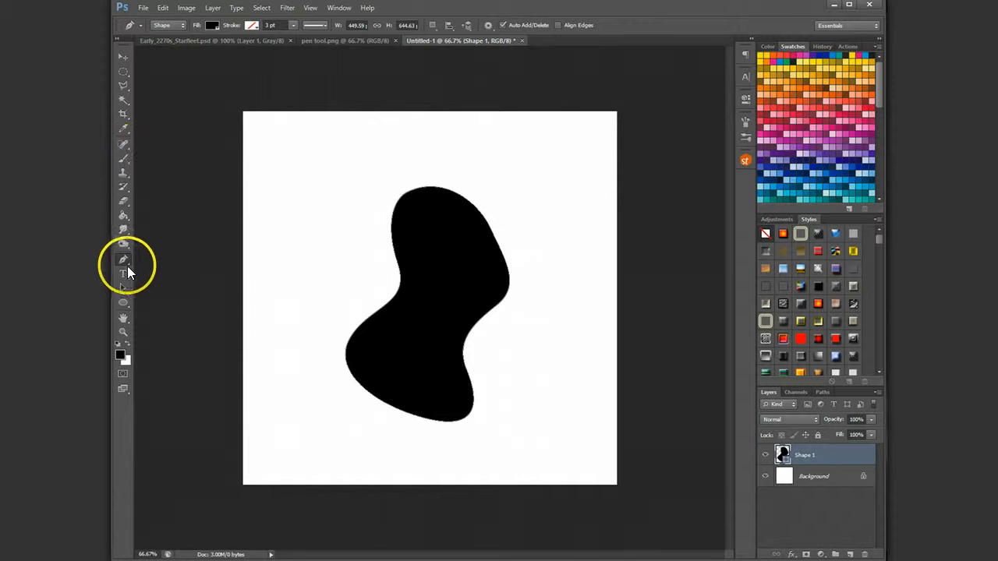
pyautogui.click(164, 26)
pyautogui.click(163, 28)
# Reshape the black shape with the Add Anchor Point tool, moving its top, upper-right and left anchors and bending the curves along its right side.
pyautogui.click(124, 265)
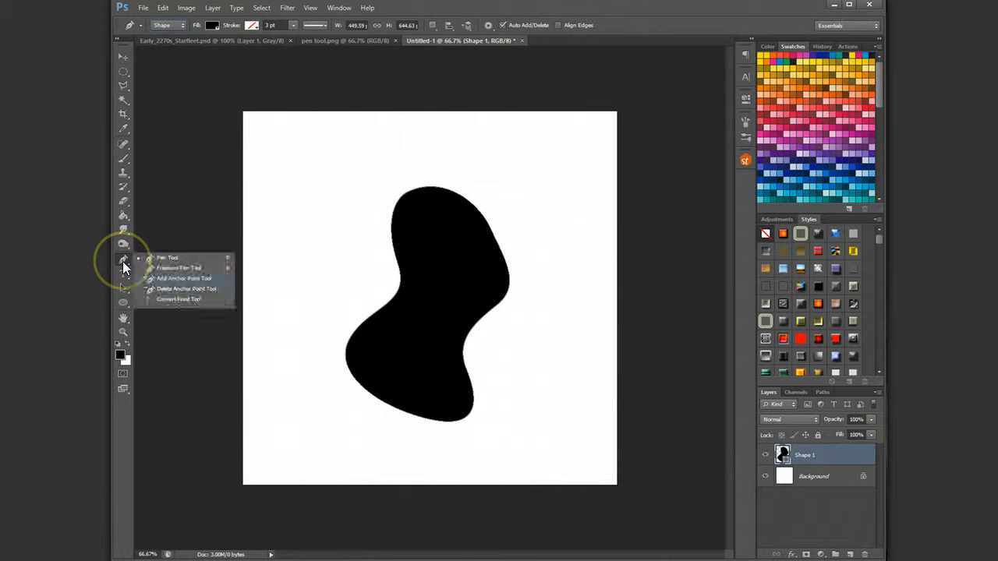
pyautogui.click(179, 282)
pyautogui.moveTo(377, 193); pyautogui.dragTo(441, 277)
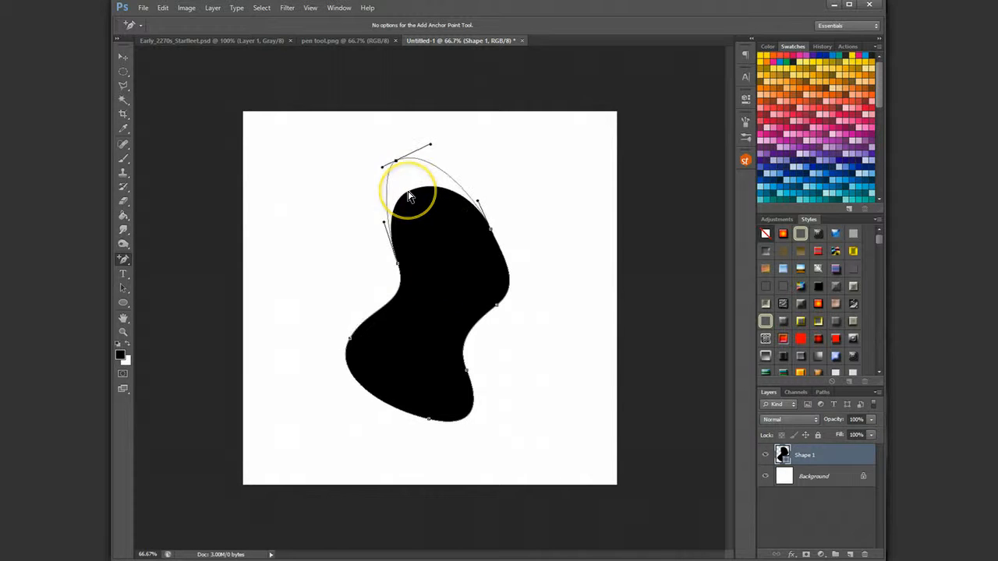
pyautogui.moveTo(408, 197); pyautogui.dragTo(410, 195)
pyautogui.moveTo(490, 232); pyautogui.dragTo(451, 210)
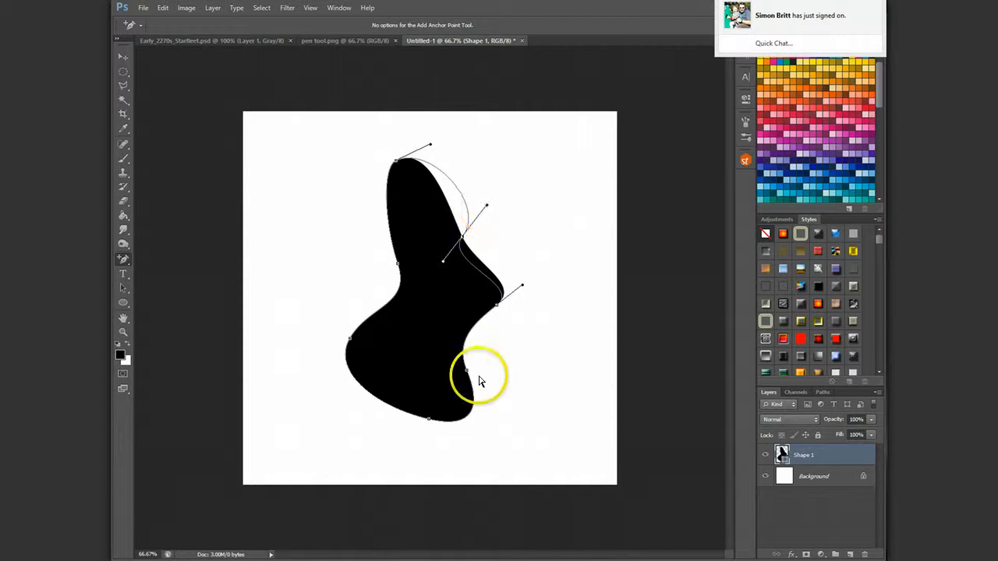
pyautogui.moveTo(467, 375); pyautogui.dragTo(507, 381)
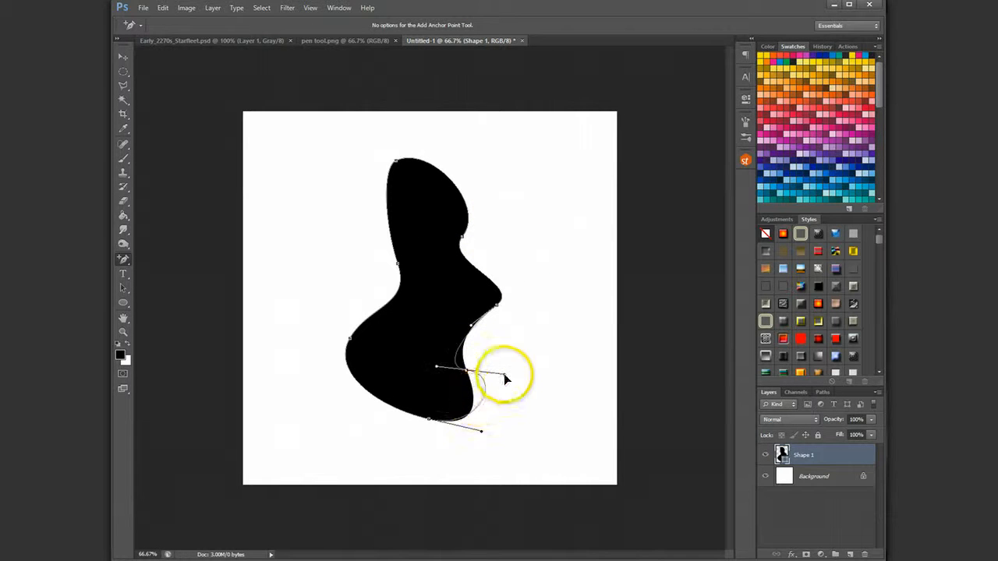
pyautogui.click(350, 343)
pyautogui.moveTo(351, 343); pyautogui.dragTo(308, 318)
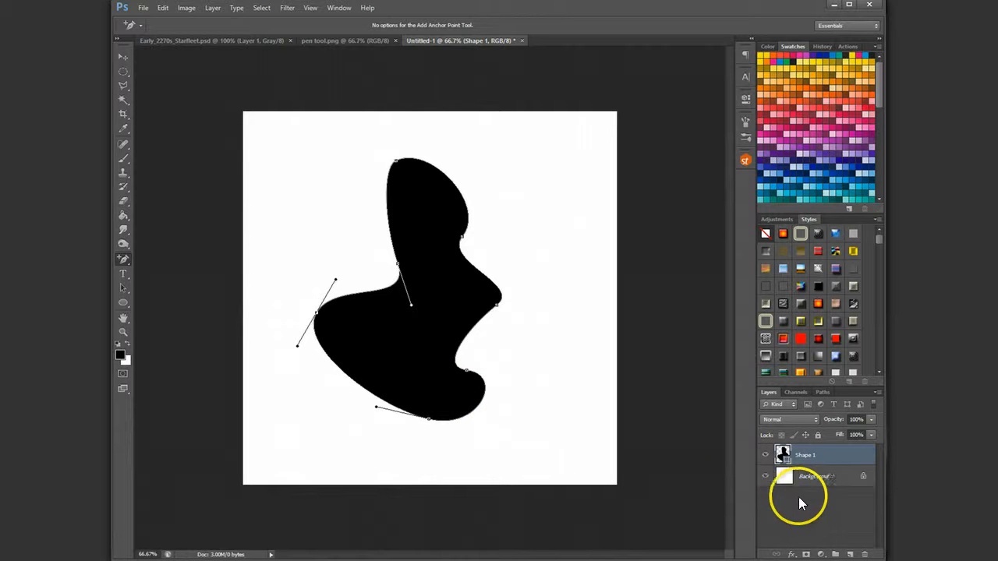
# Create a new empty layer above Shape 1 and hide the Shape 1 layer.
pyautogui.click(851, 553)
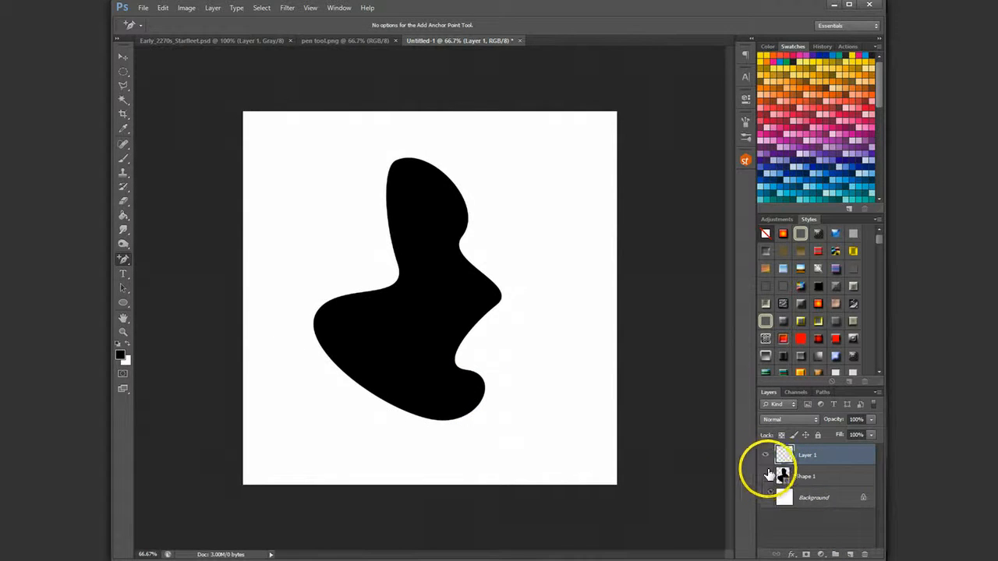
pyautogui.click(766, 476)
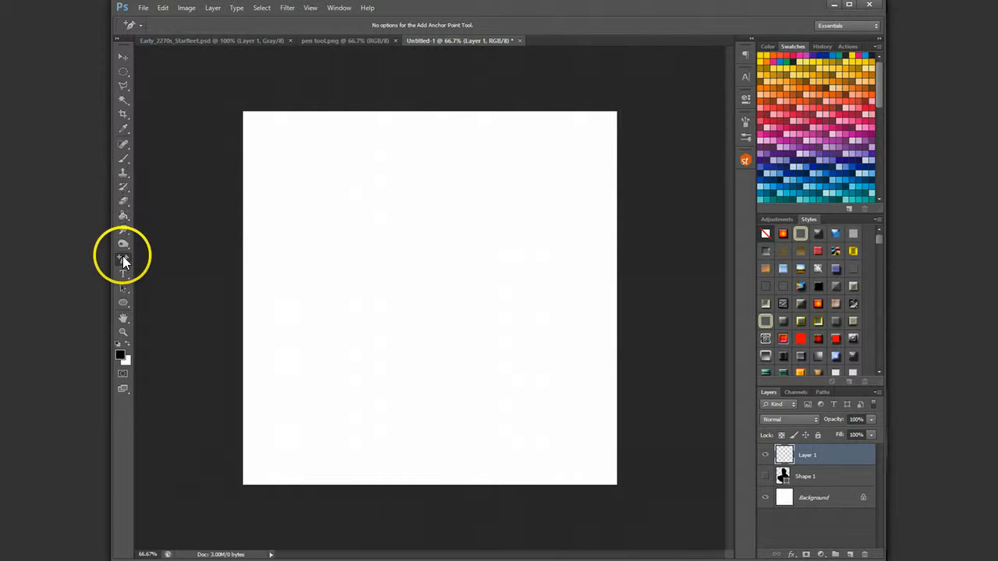
# Draw a closed, rounded path of five anchor points with the Pen tool in Path mode and fill it with black on Layer 1.
pyautogui.rightClick(124, 261)
pyautogui.click(148, 257)
pyautogui.click(174, 29)
pyautogui.click(167, 40)
pyautogui.click(345, 209)
pyautogui.moveTo(398, 191); pyautogui.dragTo(485, 226)
pyautogui.moveTo(498, 283); pyautogui.dragTo(464, 332)
pyautogui.moveTo(398, 348); pyautogui.dragTo(357, 357)
pyautogui.moveTo(336, 270); pyautogui.dragTo(338, 257)
pyautogui.moveTo(372, 204); pyautogui.dragTo(410, 178)
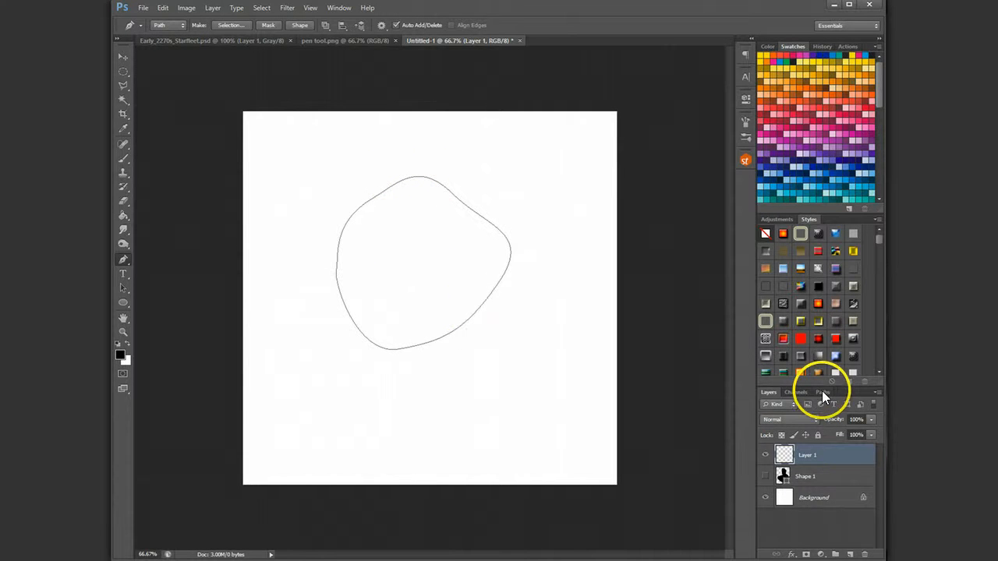
pyautogui.click(822, 393)
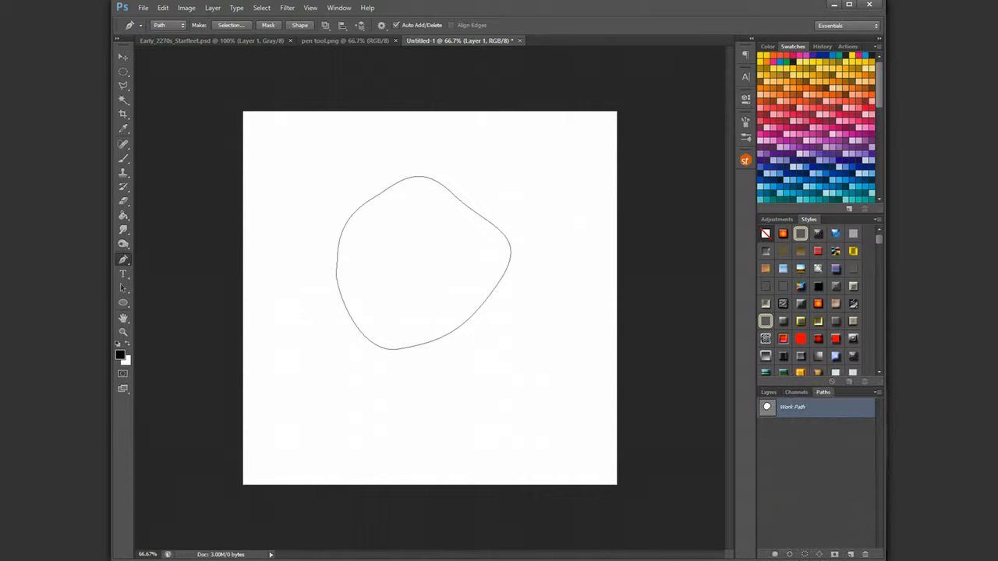
pyautogui.click(774, 555)
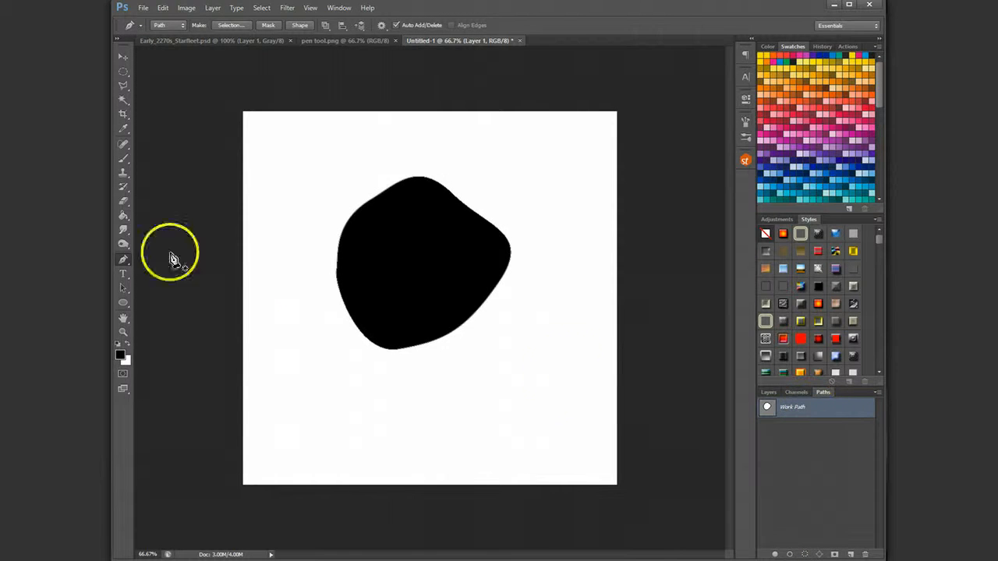
# Reshape the work path around the black fill, moving its upper-right and left anchors outward and its bottom anchor upward.
pyautogui.click(124, 260)
pyautogui.click(168, 279)
pyautogui.moveTo(296, 173); pyautogui.dragTo(581, 410)
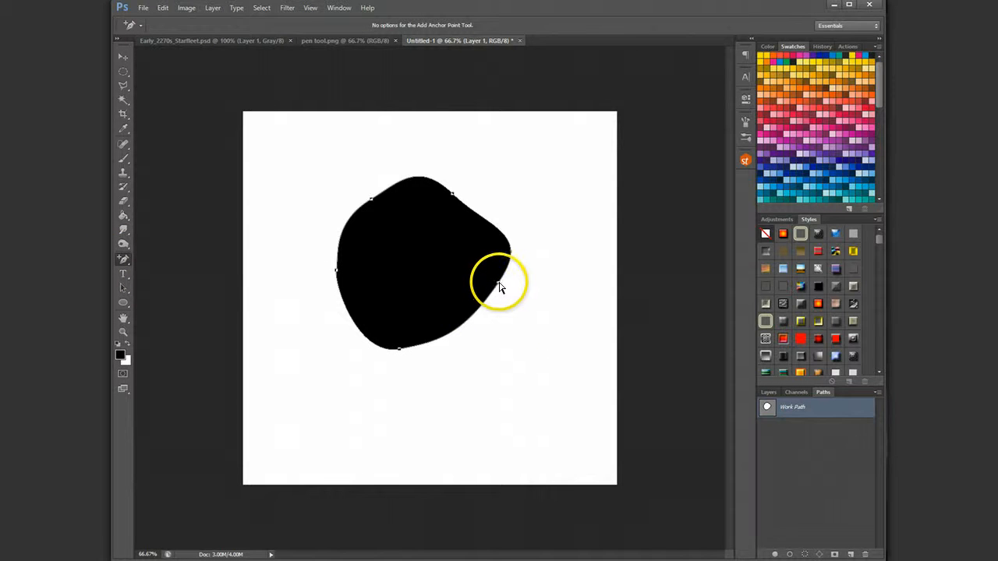
pyautogui.moveTo(504, 289)
pyautogui.mouseDown()
pyautogui.moveTo(526, 305)
pyautogui.moveTo(498, 287)
pyautogui.mouseUp()
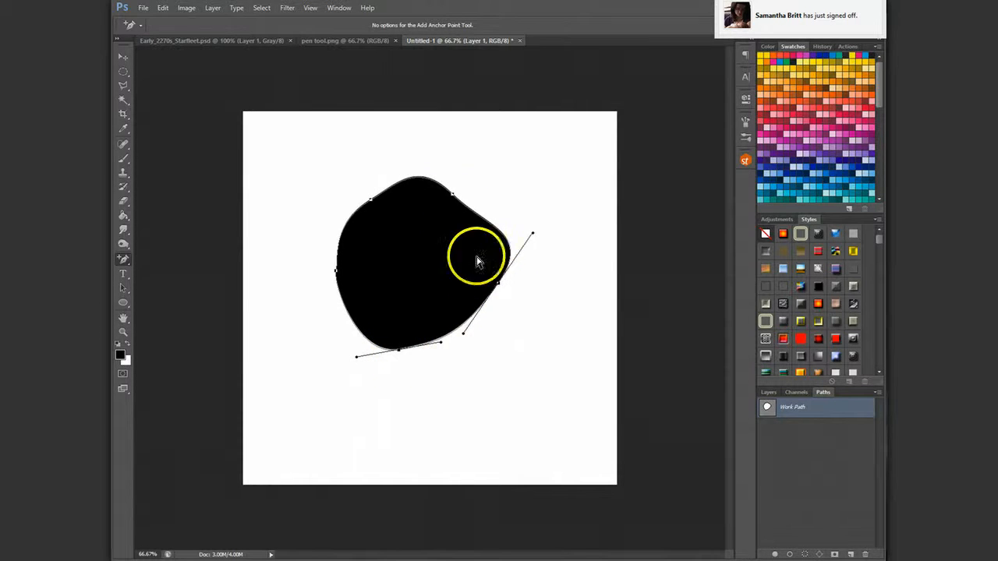
pyautogui.click(454, 196)
pyautogui.moveTo(454, 196); pyautogui.dragTo(481, 171)
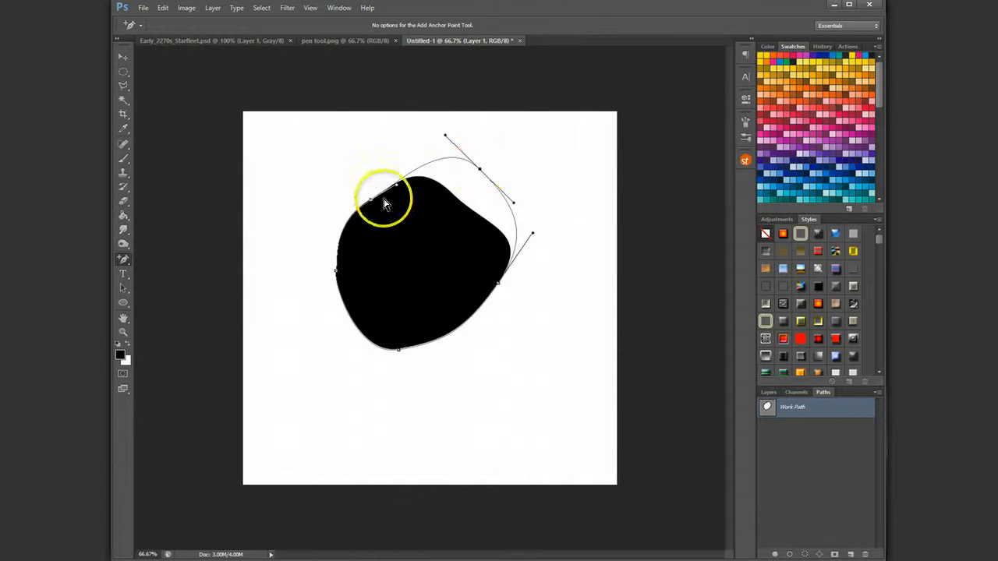
pyautogui.moveTo(335, 275); pyautogui.dragTo(302, 273)
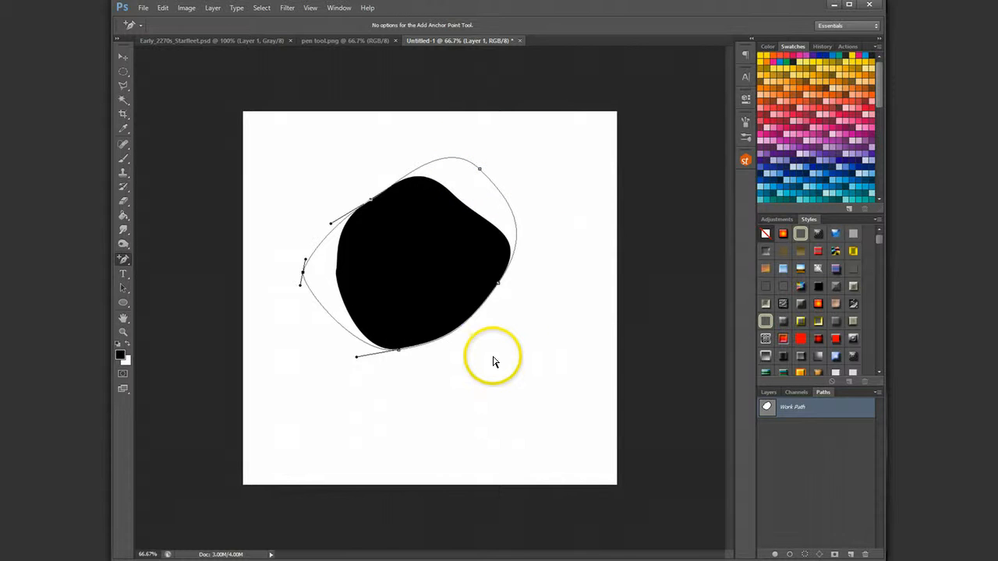
pyautogui.moveTo(399, 356); pyautogui.dragTo(364, 328)
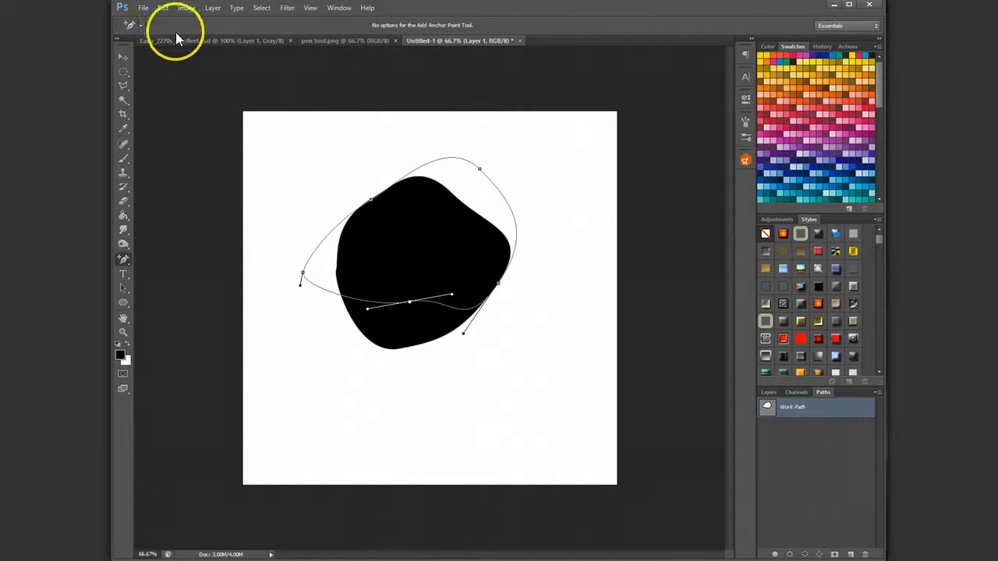
# Return from the Add Anchor Point tool to the Pen tool and set it to Shape mode.
pyautogui.click(122, 260)
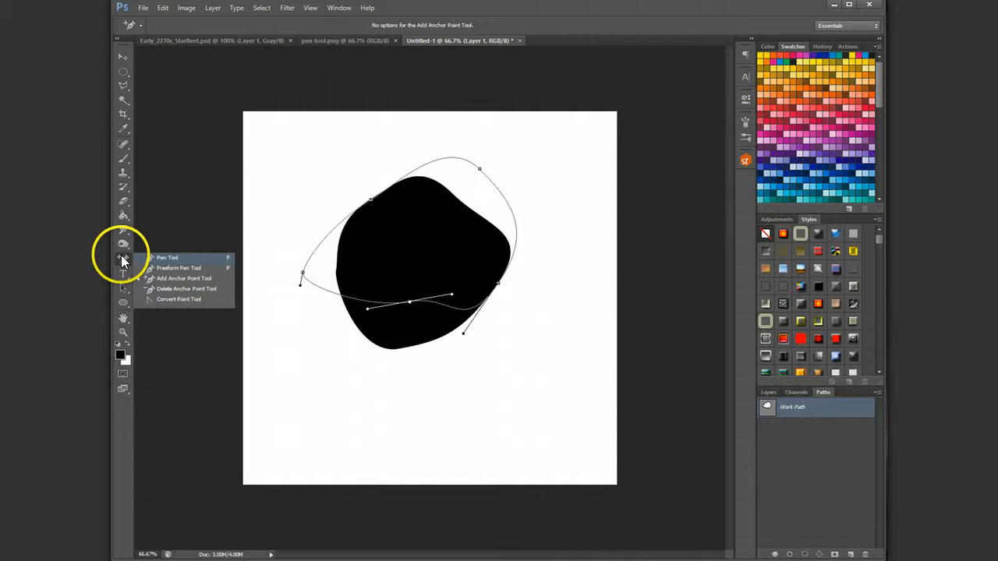
pyautogui.click(167, 257)
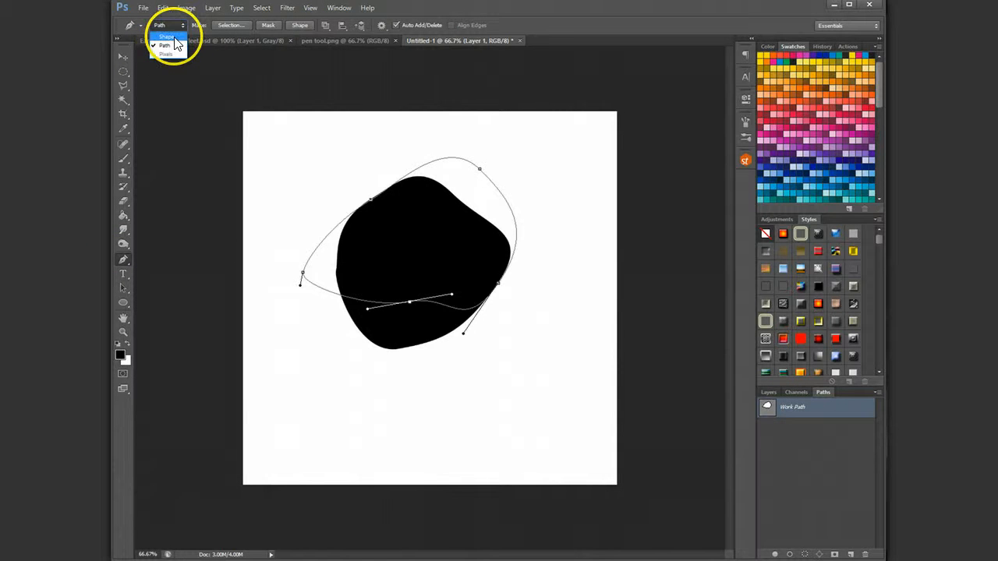
pyautogui.click(175, 37)
# Hide Layer 1 with the filled path and show the Shape 1 layer.
pyautogui.click(768, 392)
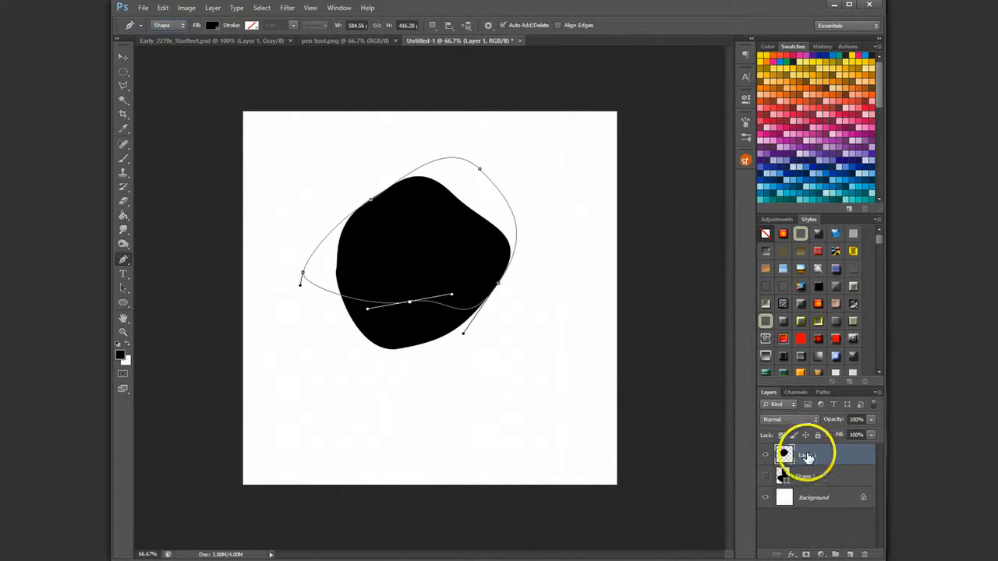
pyautogui.click(763, 458)
pyautogui.click(766, 475)
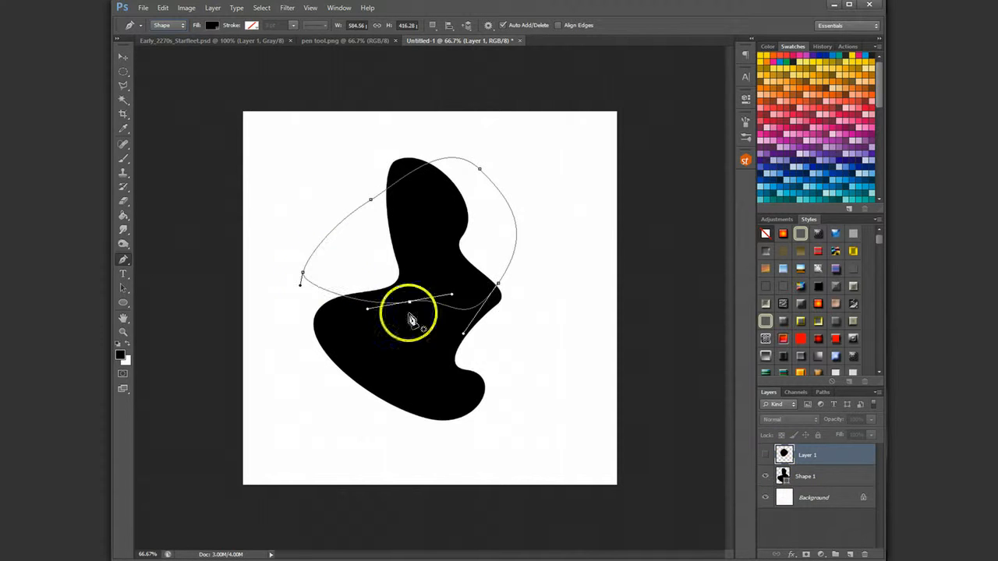
# Delete the reshaped work path and return to the layer list.
pyautogui.click(818, 393)
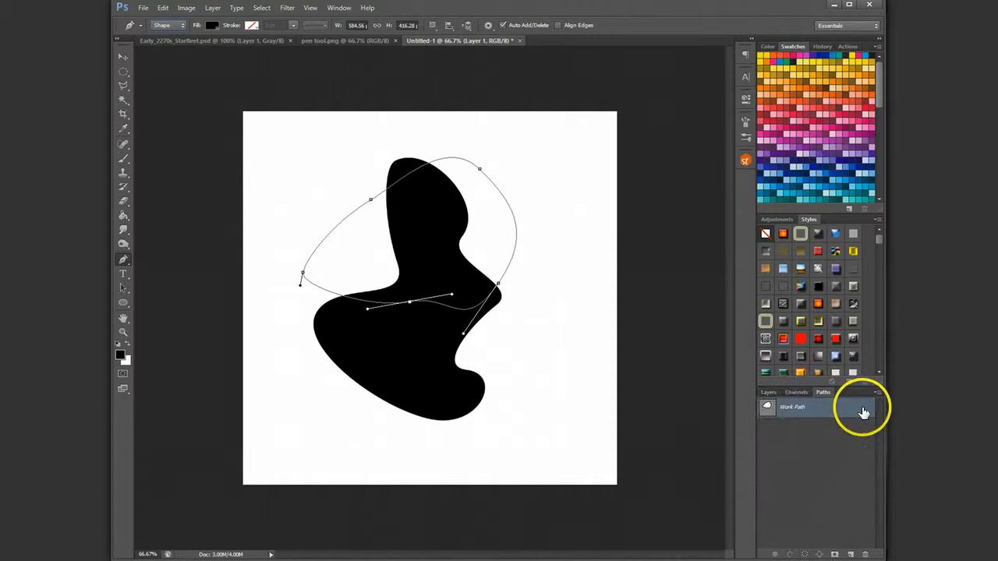
pyautogui.click(864, 554)
pyautogui.click(477, 210)
pyautogui.click(770, 392)
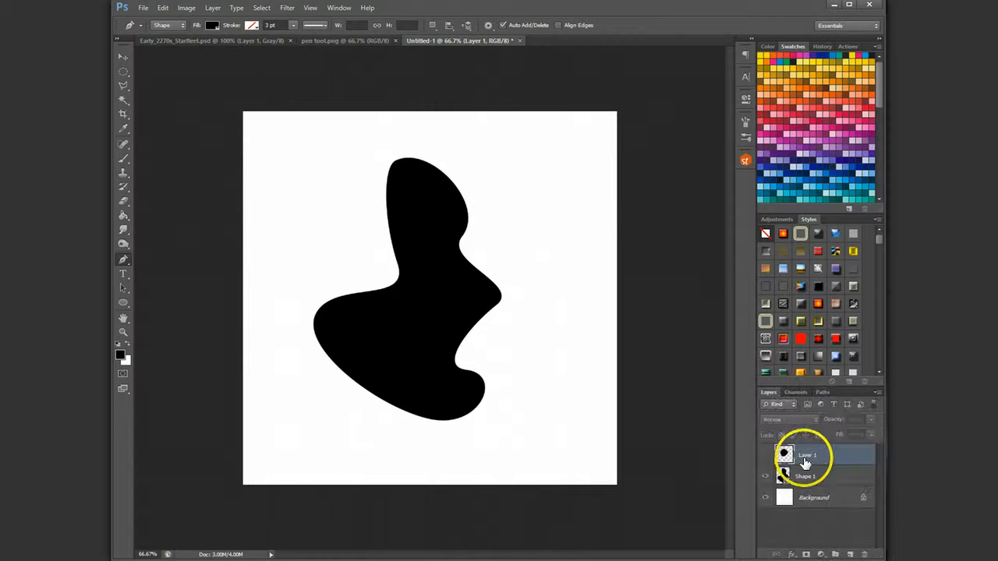
# Delete the hidden Layer 1 and select the Shape 1 layer.
pyautogui.click(802, 478)
pyautogui.moveTo(835, 456); pyautogui.dragTo(863, 553)
pyautogui.click(782, 454)
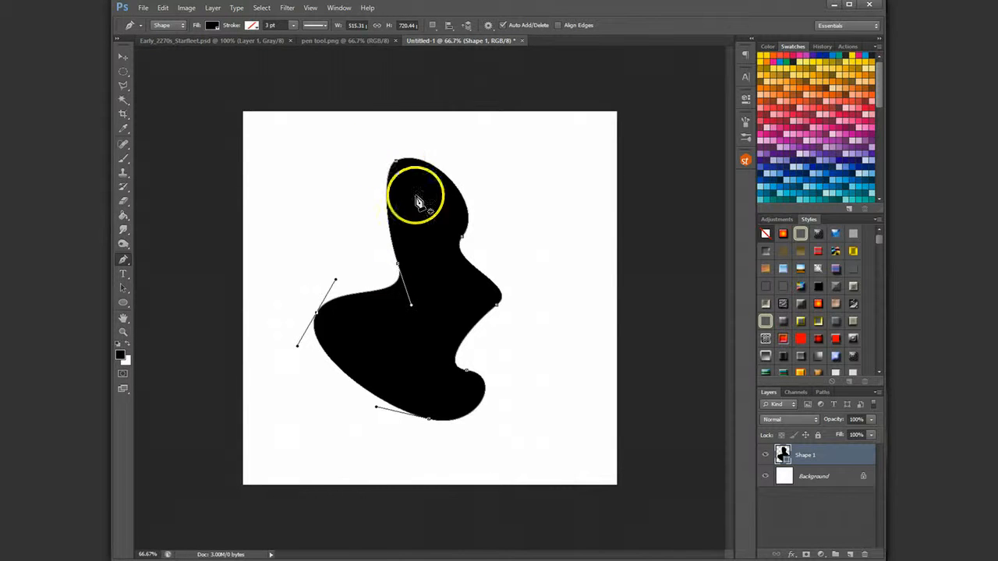
# Remove the anchor at Shape 1's upper-right indent and add a new one on that edge, pulled outward into a rounded curve.
pyautogui.click(463, 239)
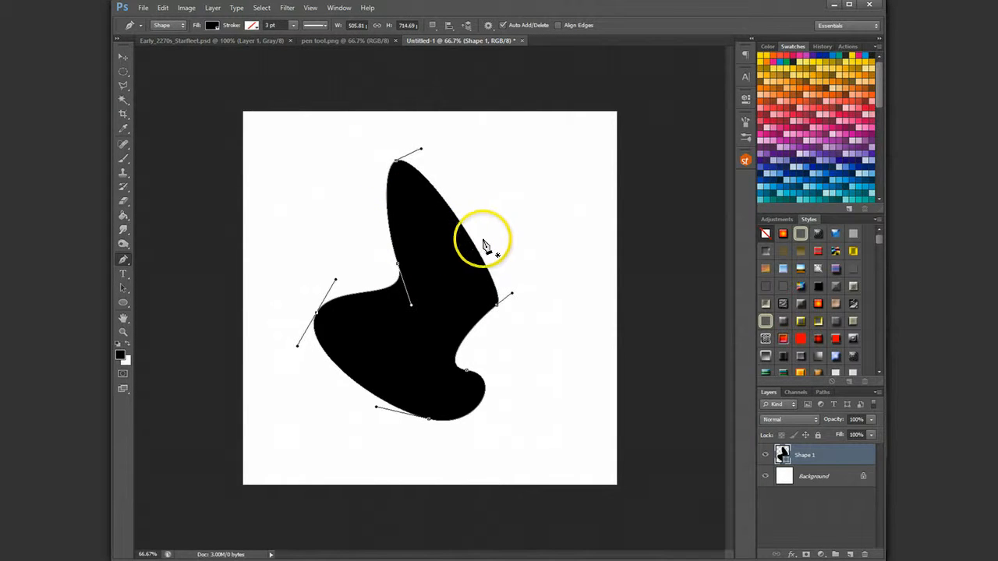
pyautogui.click(123, 261)
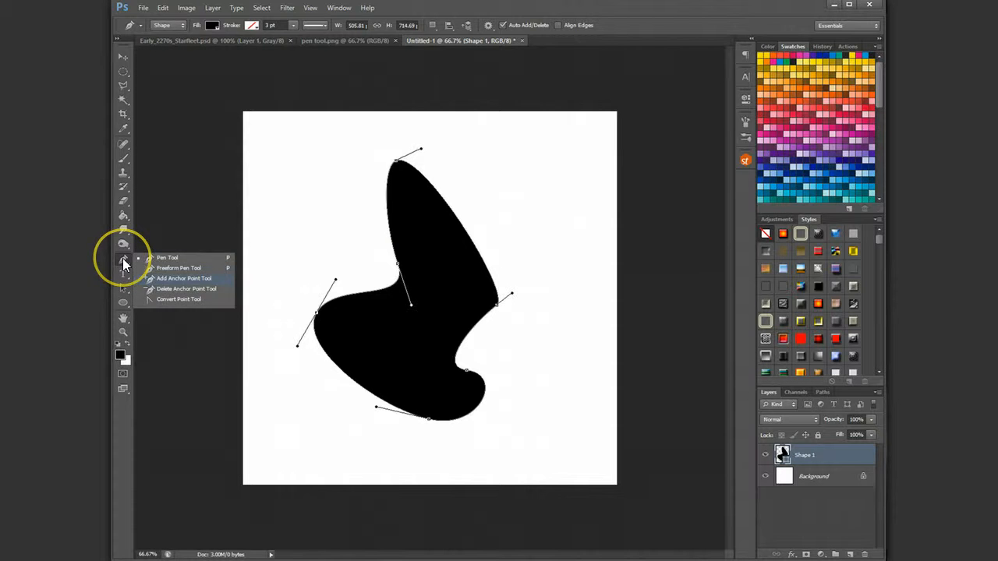
pyautogui.click(184, 279)
pyautogui.moveTo(462, 234); pyautogui.dragTo(457, 223)
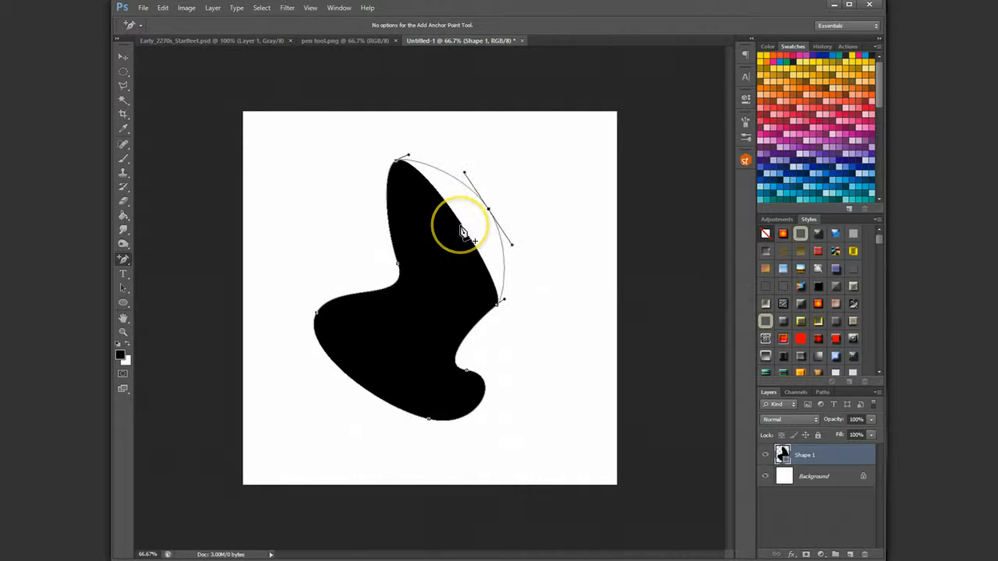
# Convert the topmost anchor of Shape 1 into a sharp corner with the Convert Point tool.
pyautogui.click(123, 262)
pyautogui.click(156, 296)
pyautogui.click(395, 162)
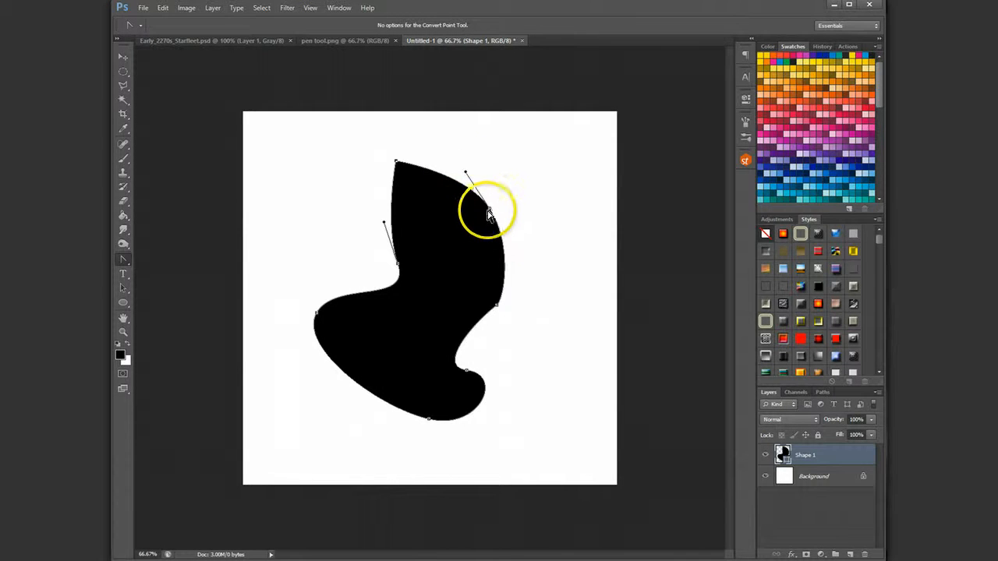
# Show the upper-right anchor's handles and use the Convert Point tool to swing its lower handle up and outward, forming a sharp notch.
pyautogui.click(124, 258)
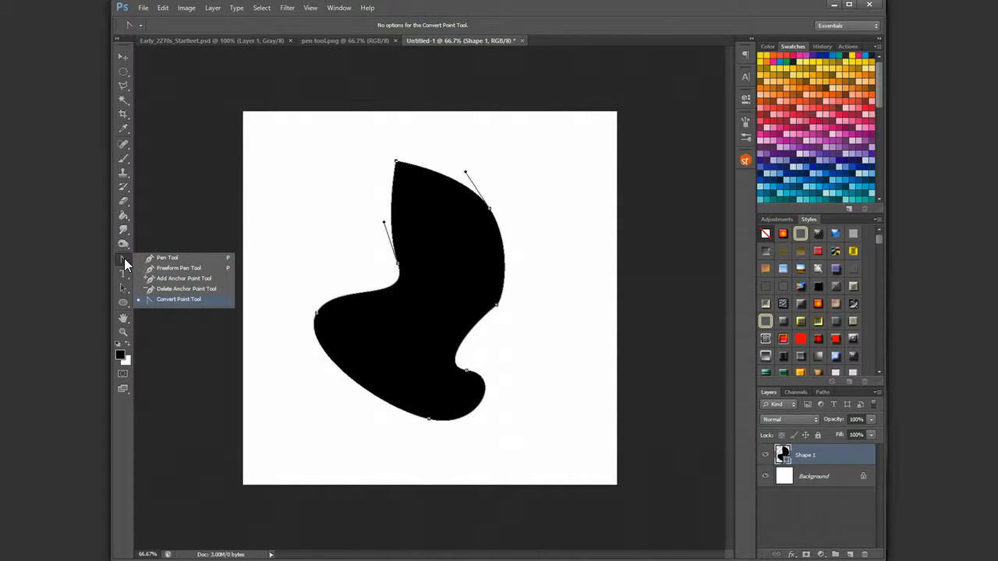
pyautogui.click(184, 278)
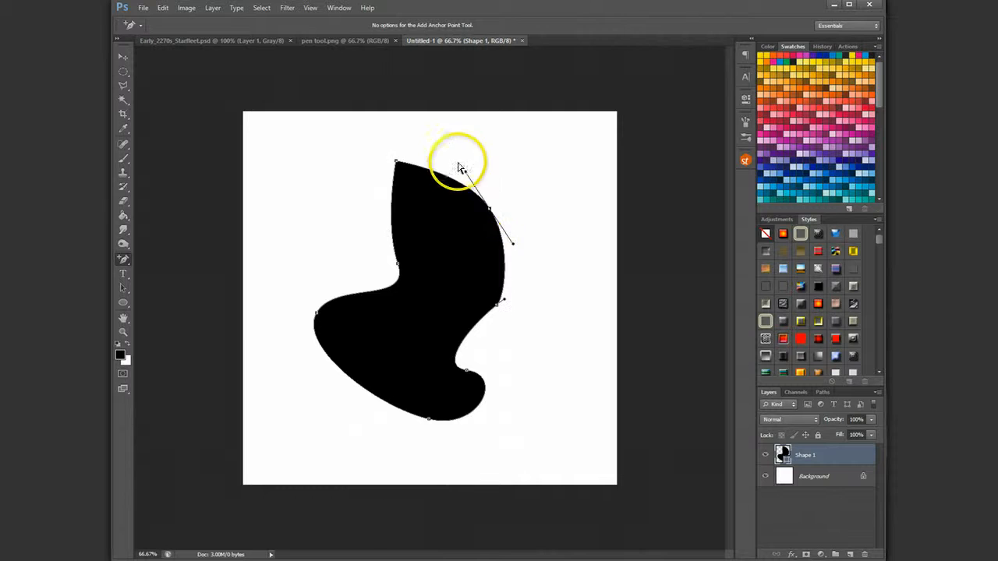
pyautogui.click(128, 264)
pyautogui.click(178, 299)
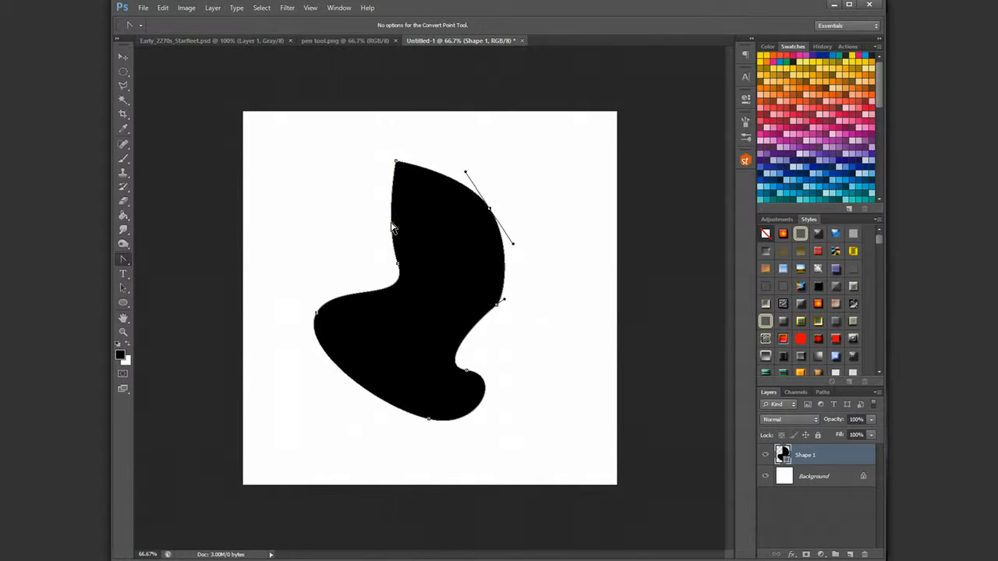
pyautogui.moveTo(508, 238); pyautogui.dragTo(514, 246)
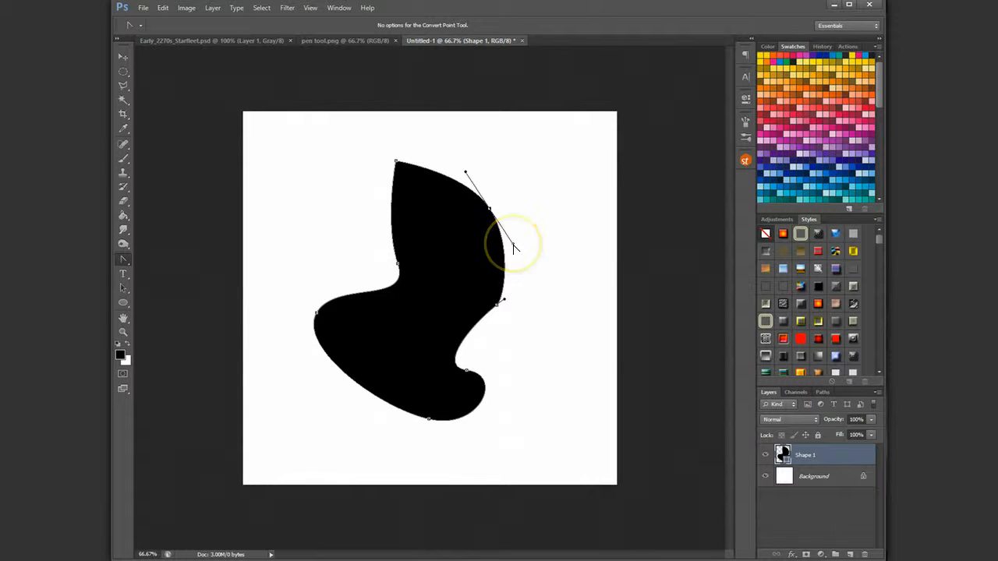
pyautogui.moveTo(514, 248); pyautogui.dragTo(513, 248)
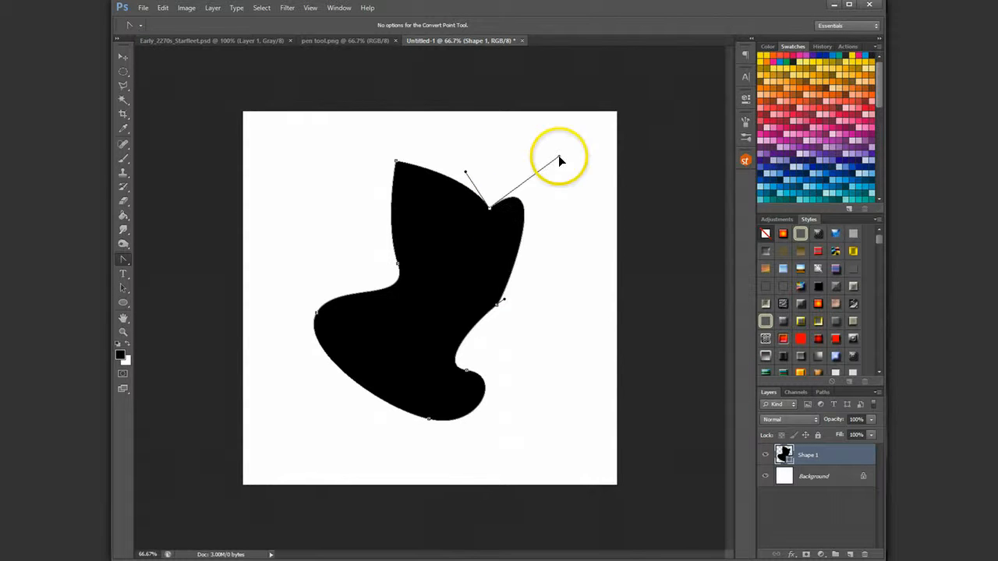
# Pull the lower-right anchor's handle outward to bulge the edge, and swing the upper-right anchor's inner handle into the shape.
pyautogui.moveTo(503, 303); pyautogui.dragTo(503, 303)
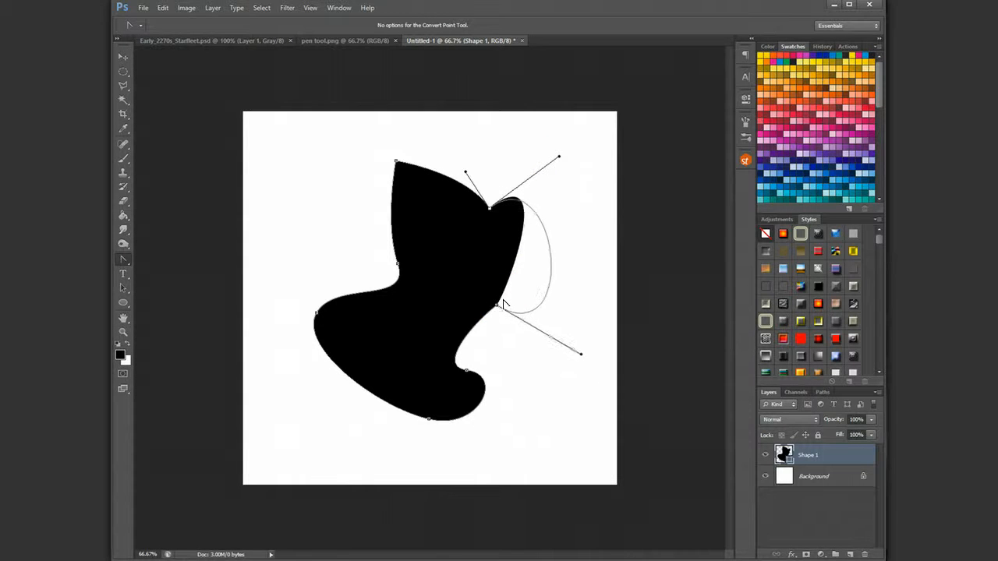
pyautogui.moveTo(504, 304); pyautogui.dragTo(596, 351)
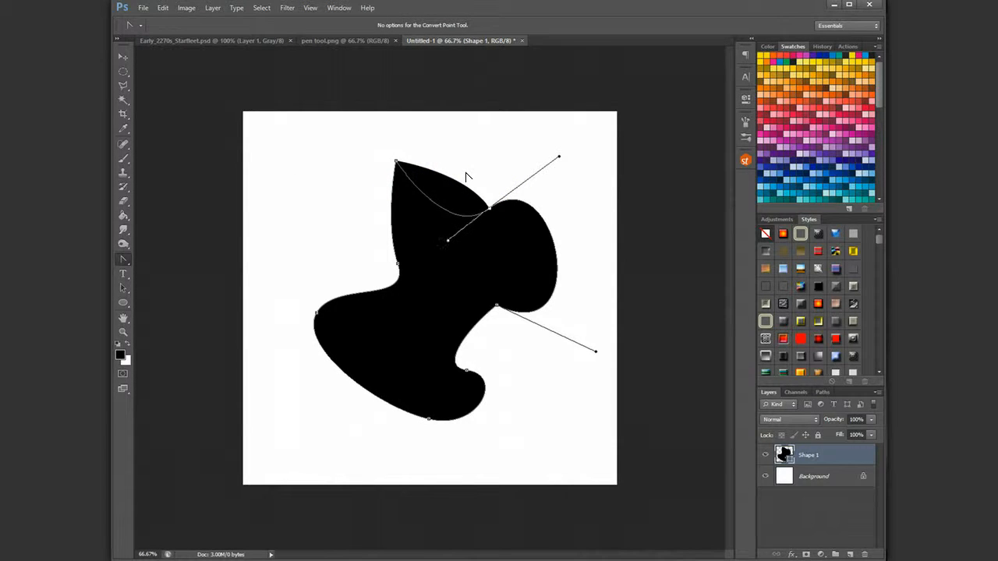
pyautogui.moveTo(437, 221); pyautogui.dragTo(436, 218)
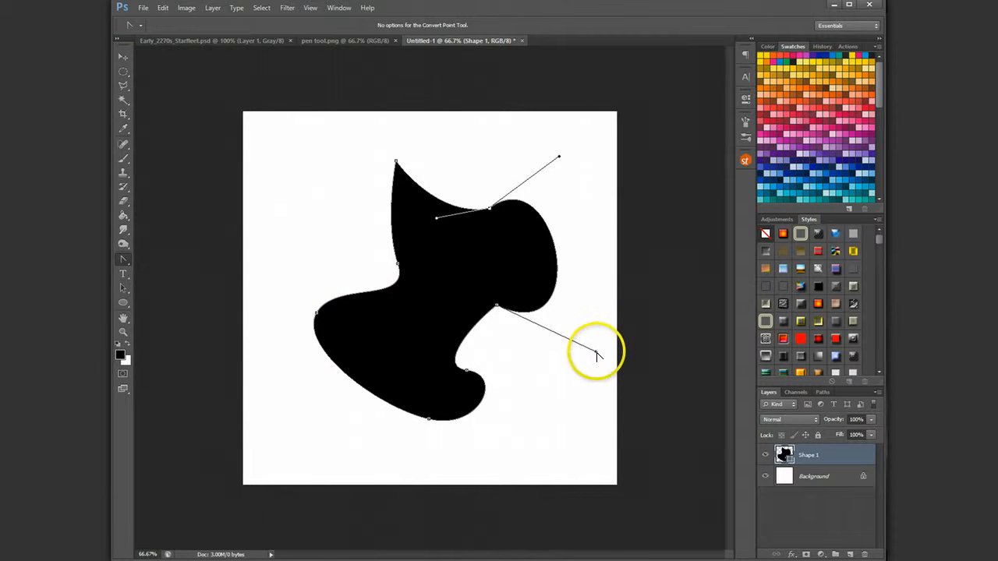
# Swing the lower-right anchor's handle inside the shape and extend the upper-right anchor's outer handle just beyond the canvas corner.
pyautogui.moveTo(596, 355); pyautogui.dragTo(541, 252)
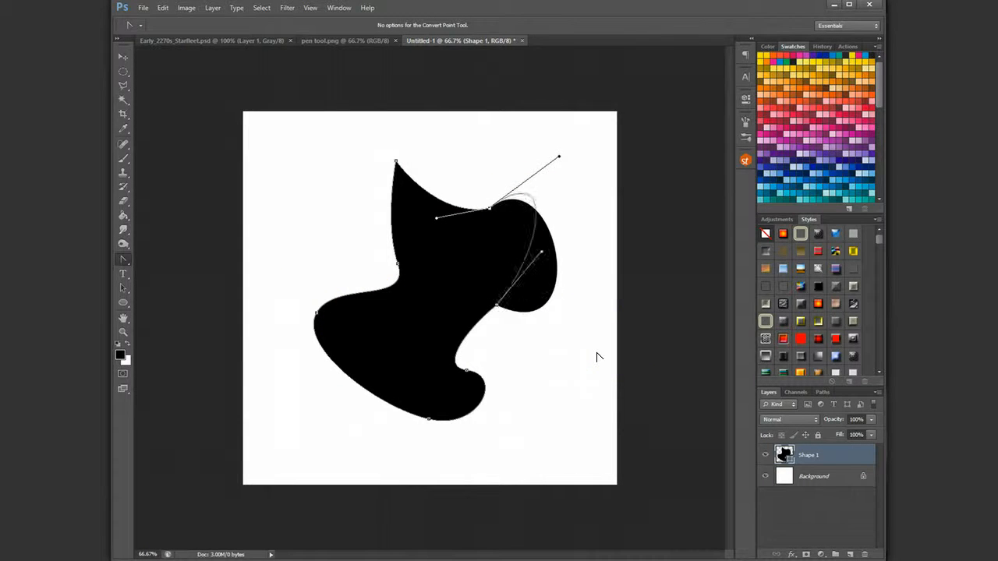
pyautogui.moveTo(466, 300); pyautogui.dragTo(466, 300)
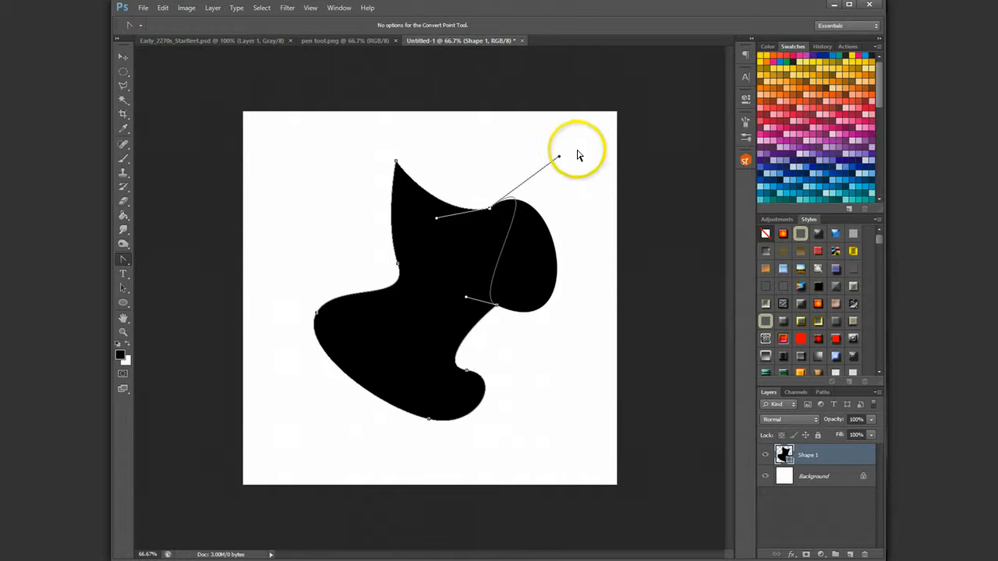
pyautogui.moveTo(559, 160); pyautogui.dragTo(632, 116)
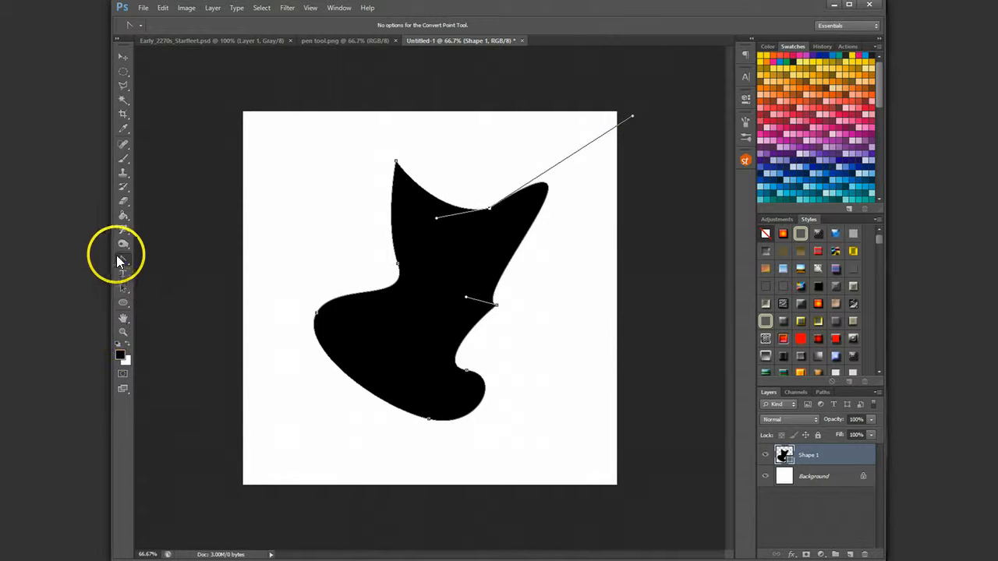
pyautogui.click(122, 262)
pyautogui.click(167, 257)
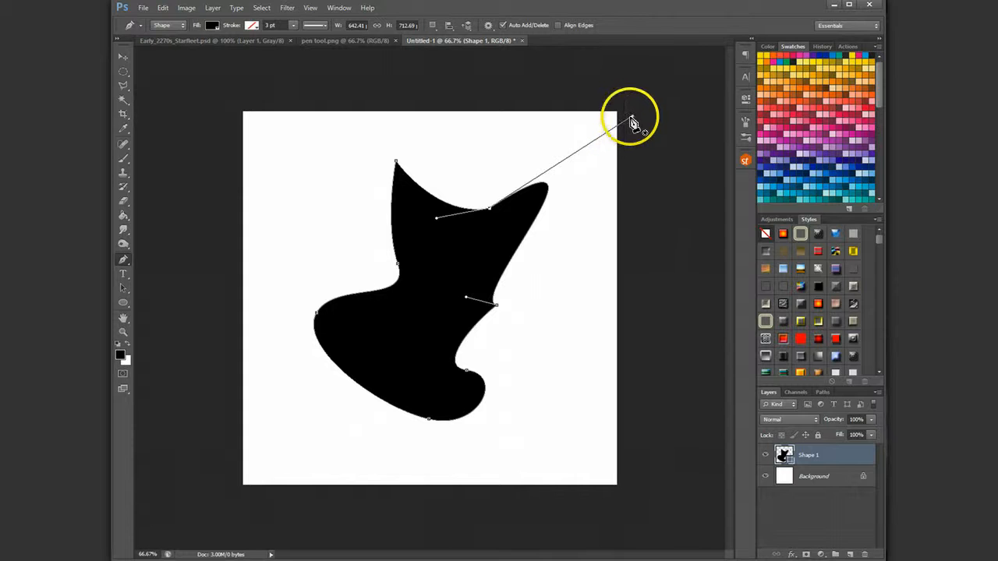
pyautogui.moveTo(632, 116); pyautogui.dragTo(642, 105)
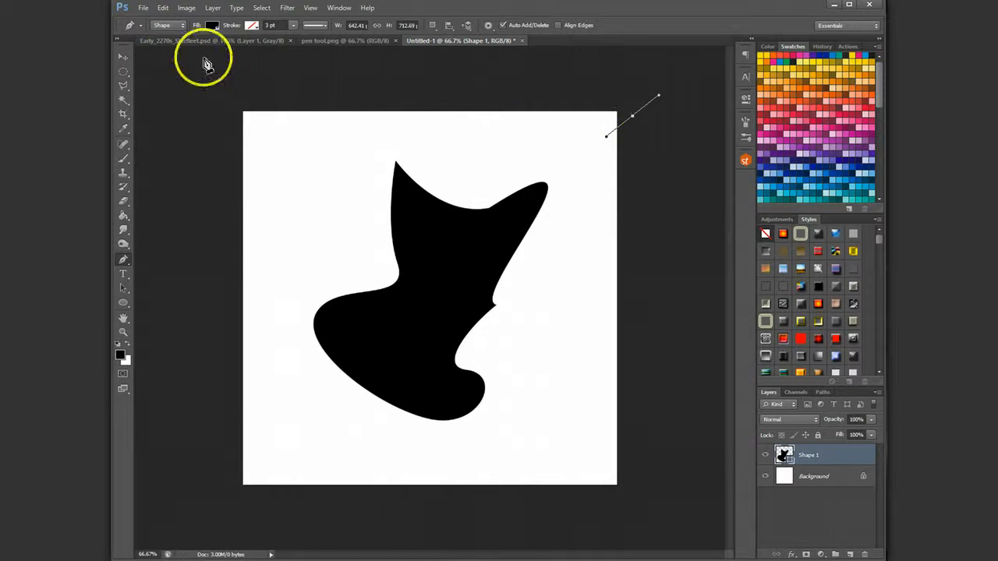
pyautogui.click(161, 7)
pyautogui.click(166, 20)
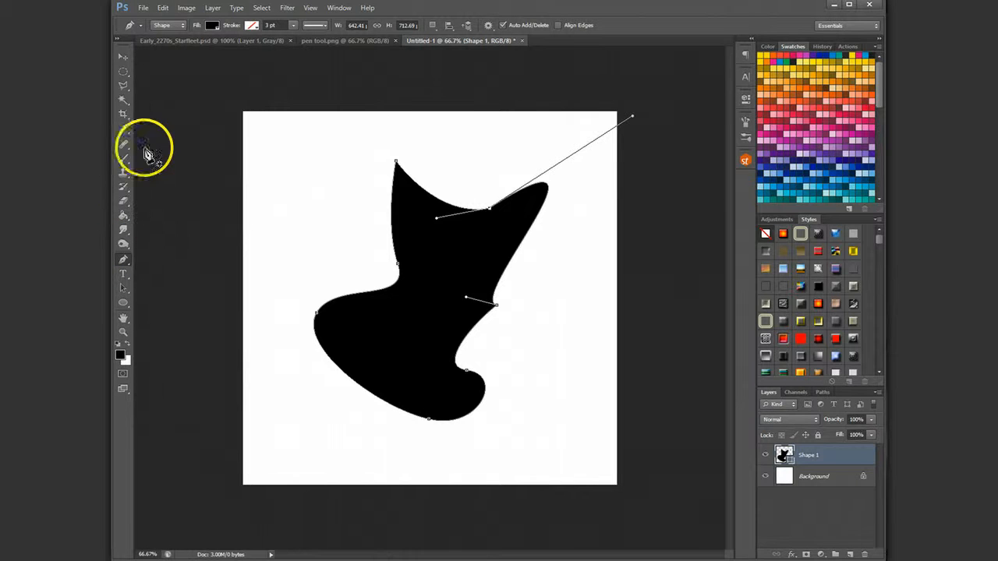
pyautogui.click(161, 9)
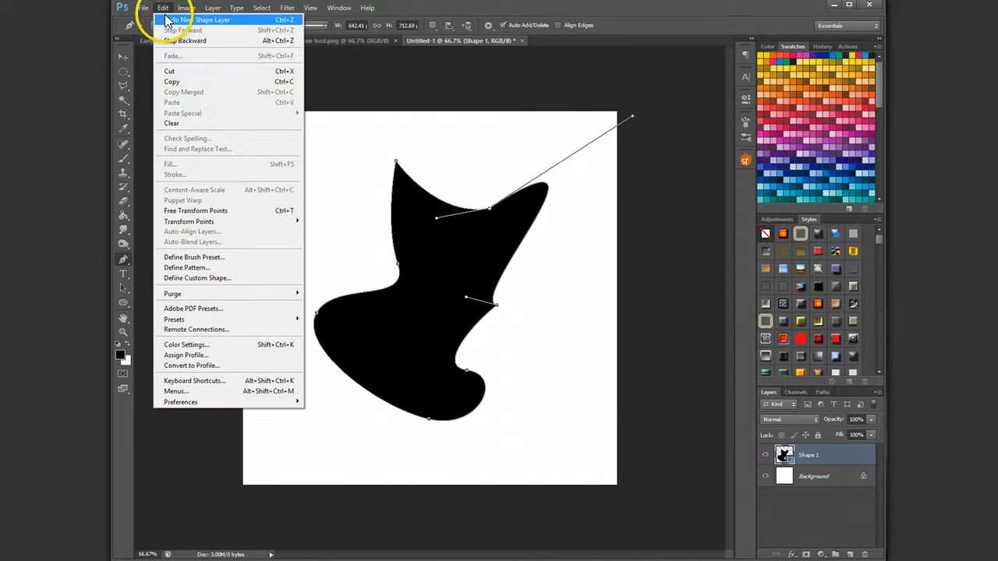
pyautogui.click(160, 9)
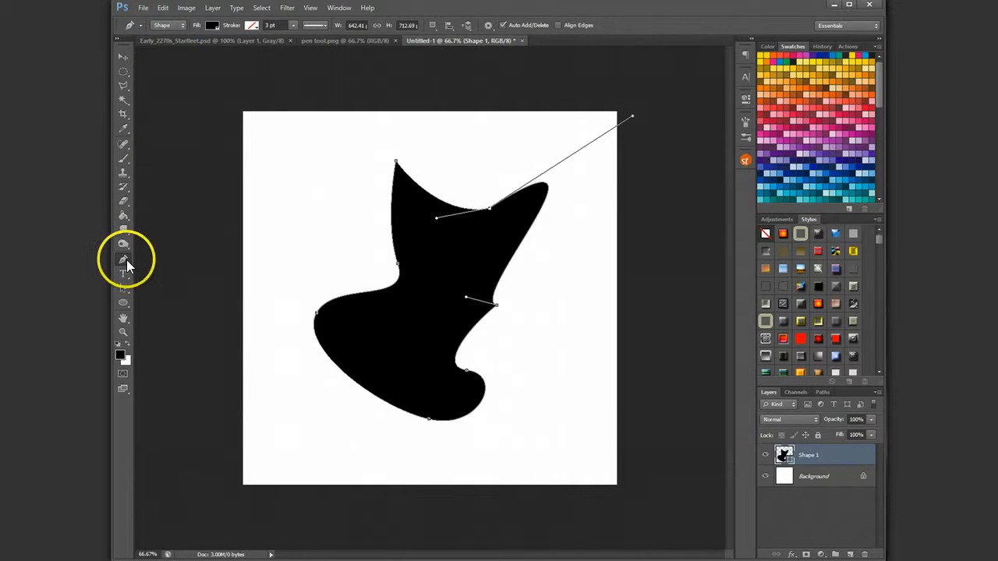
pyautogui.moveTo(208, 282); pyautogui.dragTo(158, 293)
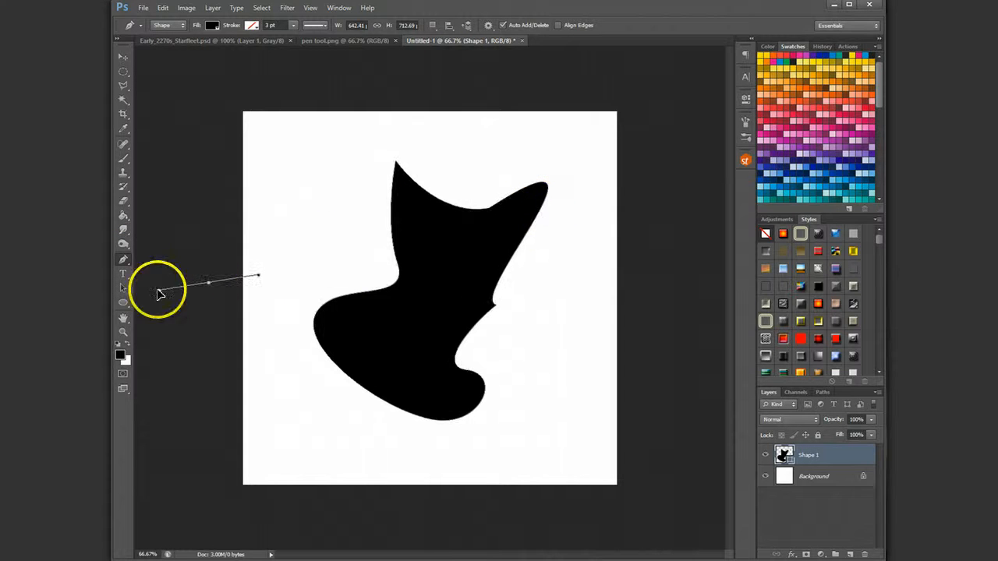
pyautogui.click(169, 9)
pyautogui.click(173, 39)
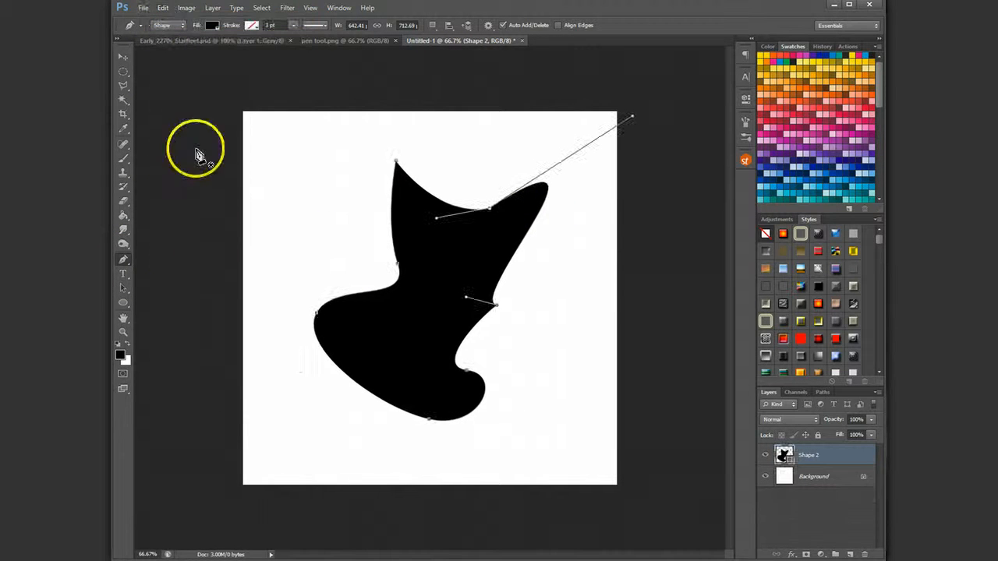
pyautogui.moveTo(125, 257); pyautogui.dragTo(148, 258)
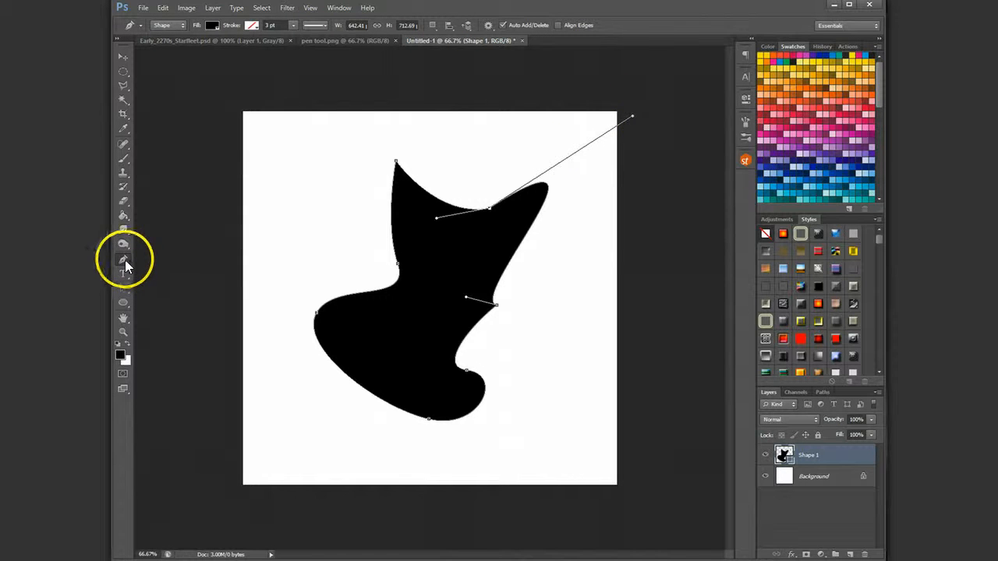
pyautogui.moveTo(633, 117); pyautogui.dragTo(666, 141)
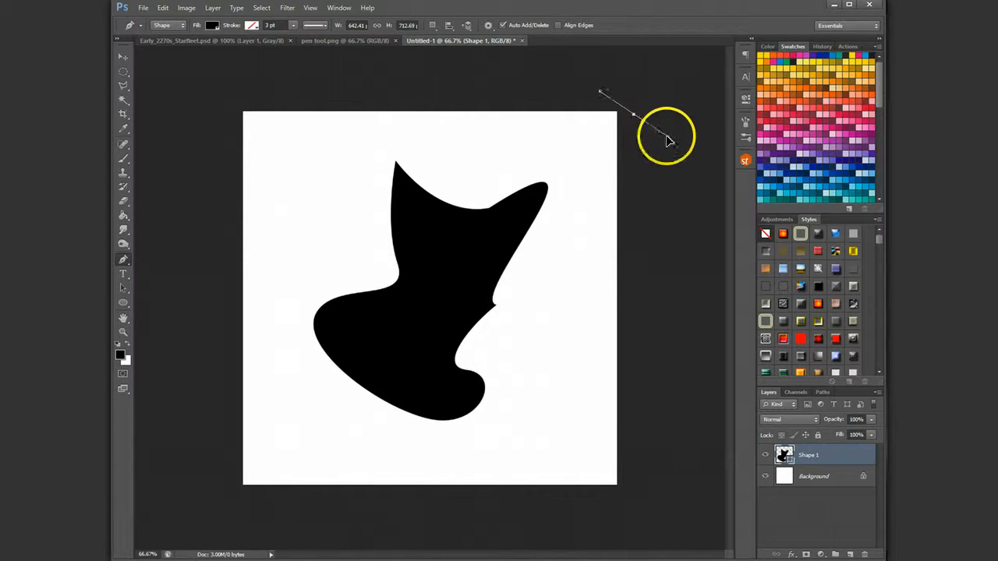
pyautogui.click(163, 8)
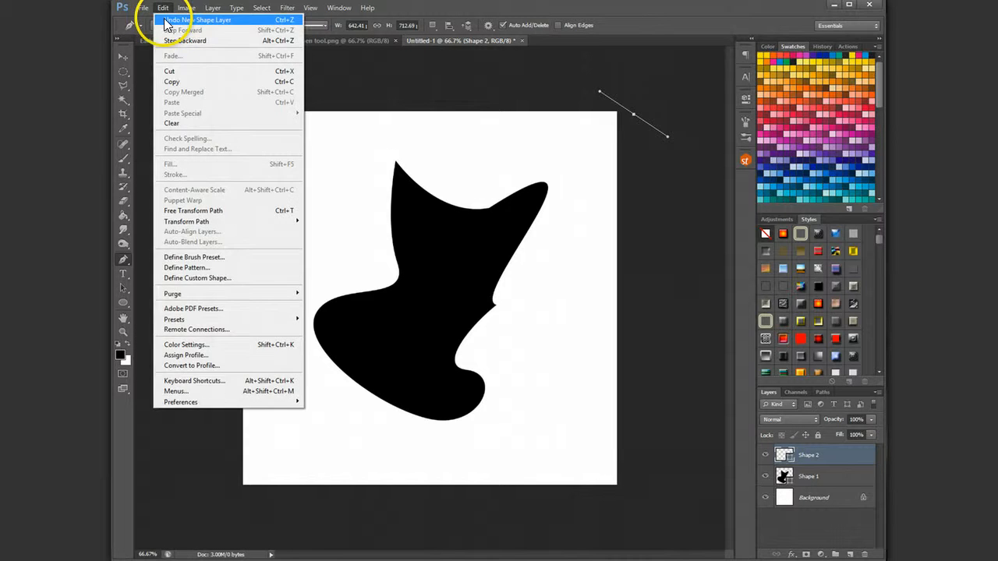
pyautogui.click(165, 20)
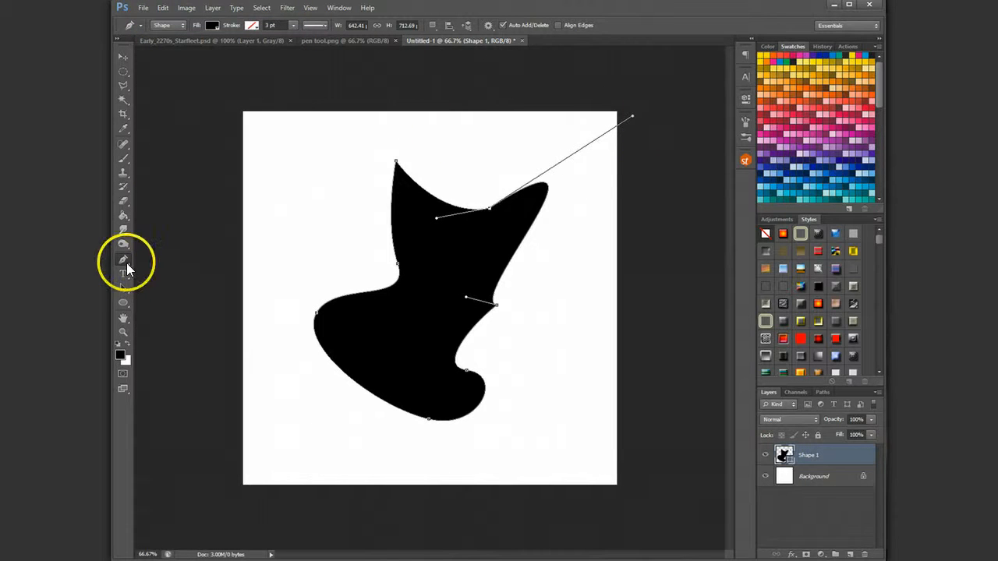
# With the Add Anchor Point tool, move the upper-right anchor's long handle down and inward to the canvas's right edge.
pyautogui.click(122, 262)
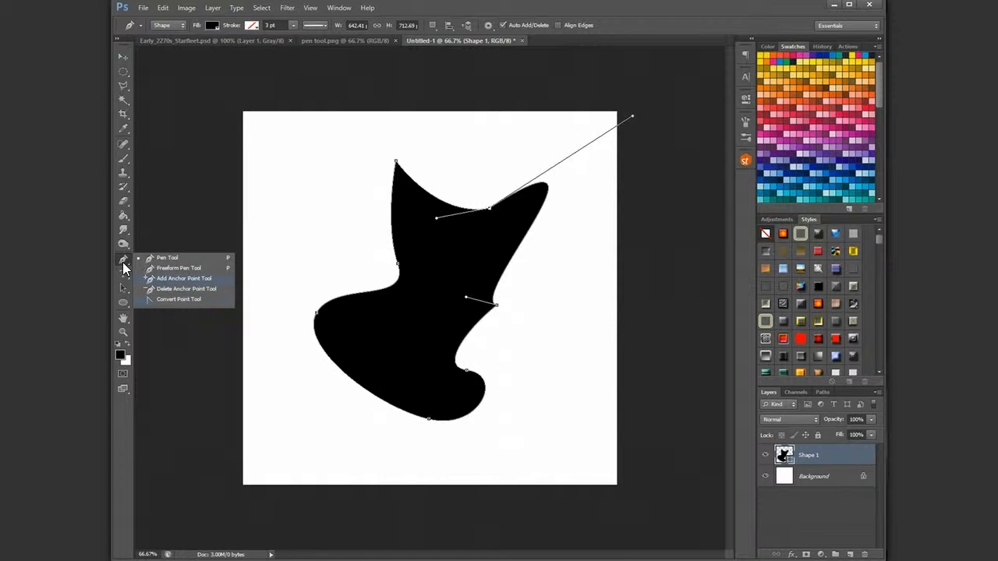
pyautogui.click(184, 279)
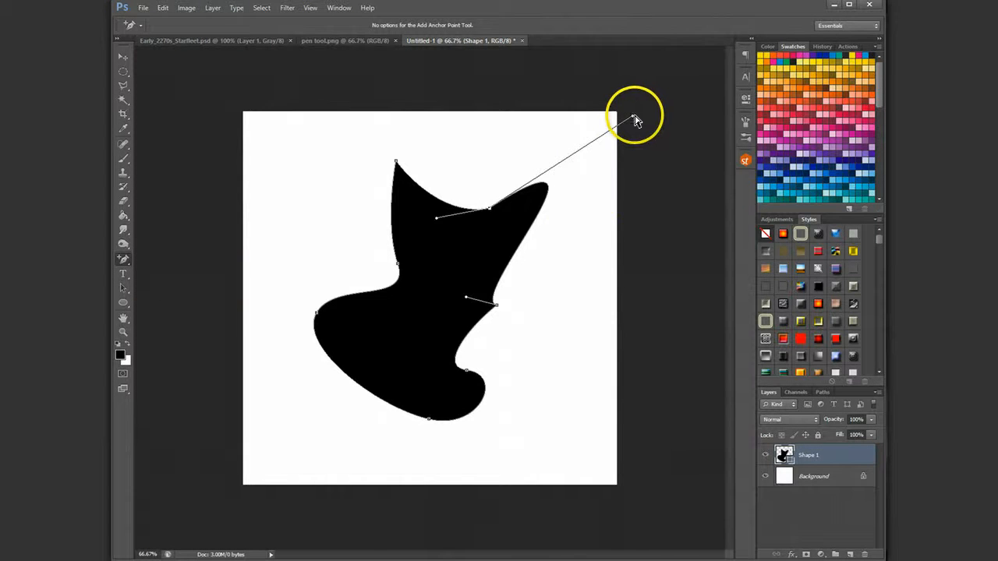
pyautogui.moveTo(632, 118); pyautogui.dragTo(614, 165)
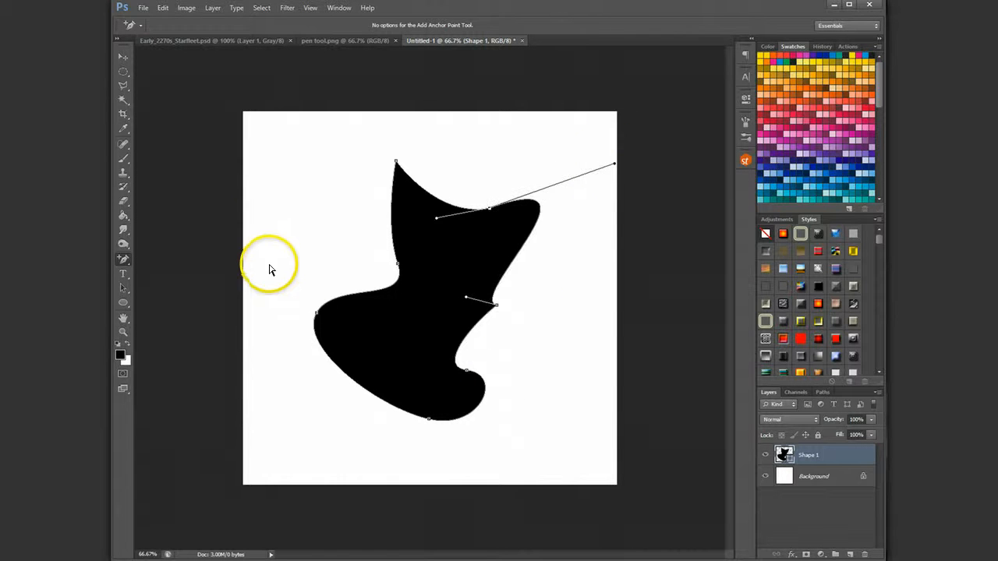
# Switch to the Move tool, inspect the Shape 1 path entry in the path list and return to the layer list.
pyautogui.click(133, 64)
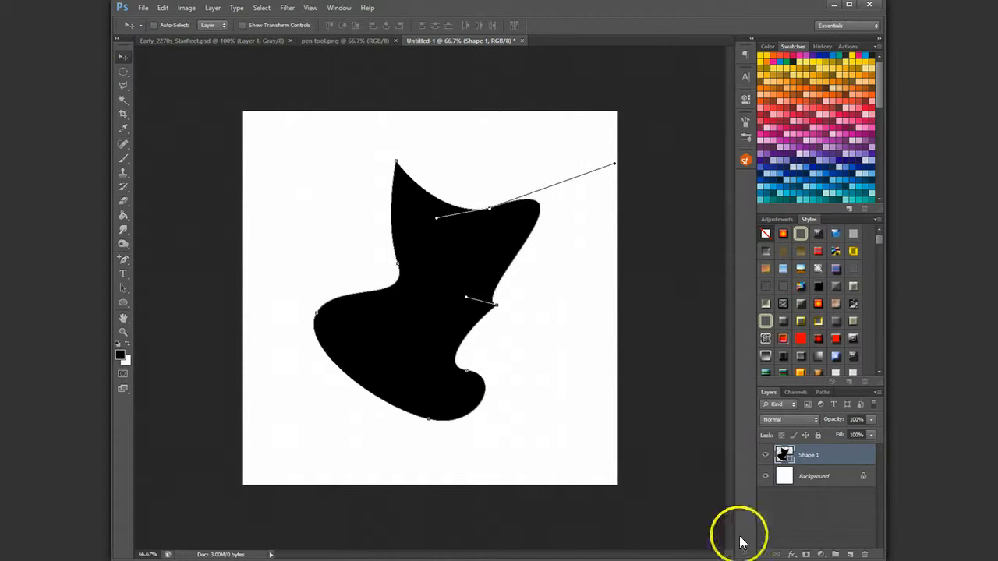
pyautogui.click(822, 394)
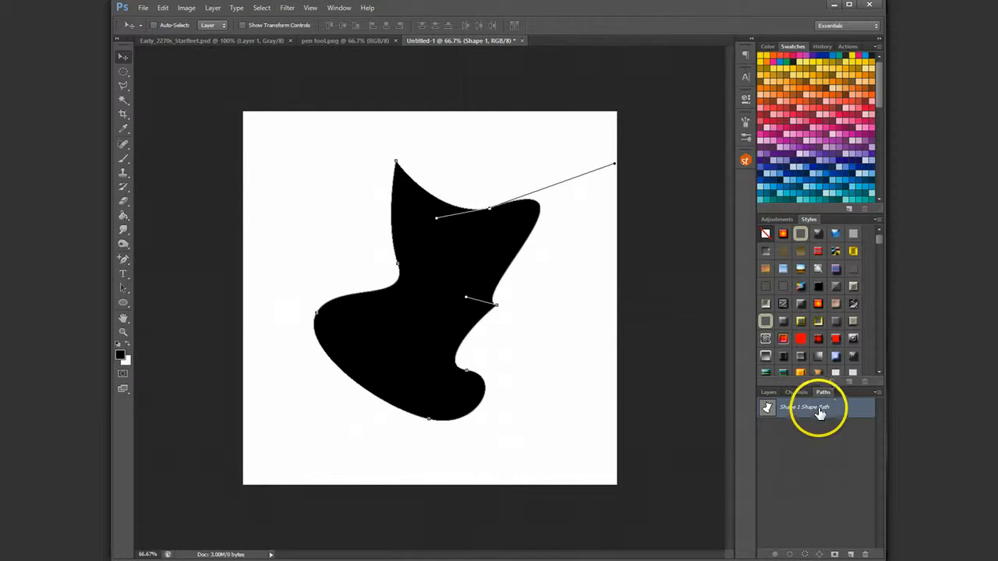
pyautogui.click(766, 392)
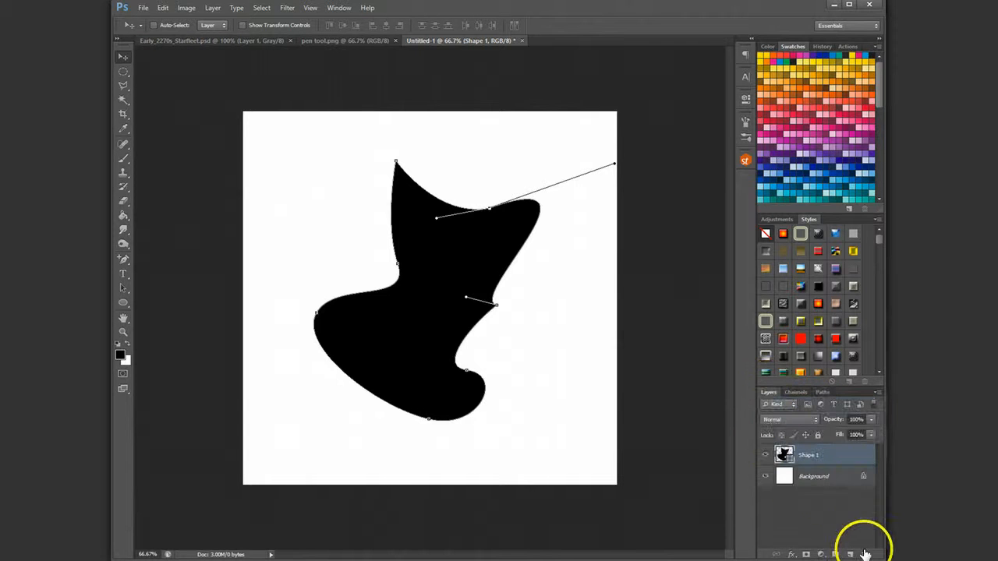
# Add a blank layer above Shape 1, hide Shape 1 and show the new layer's path list.
pyautogui.click(850, 553)
pyautogui.click(766, 475)
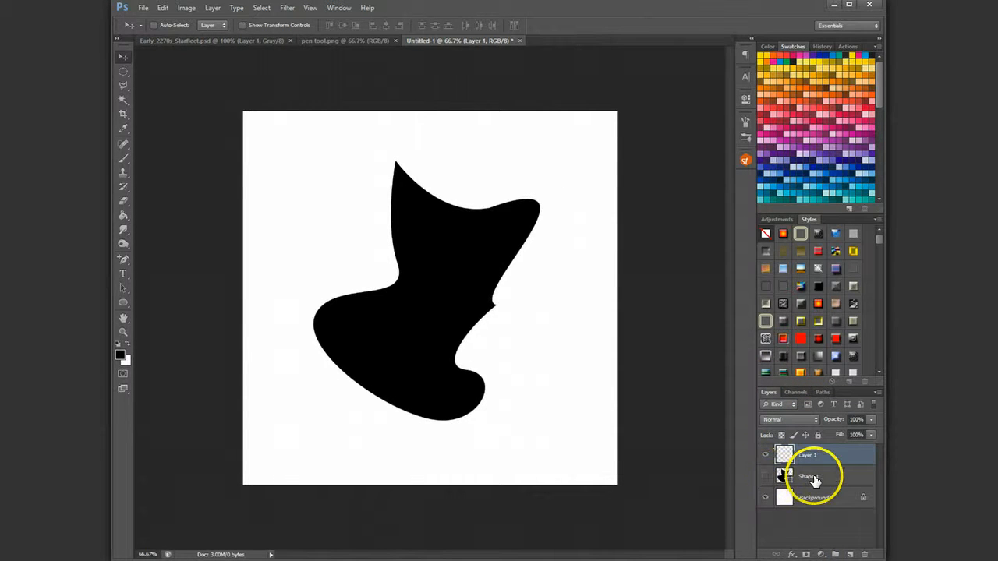
pyautogui.click(822, 392)
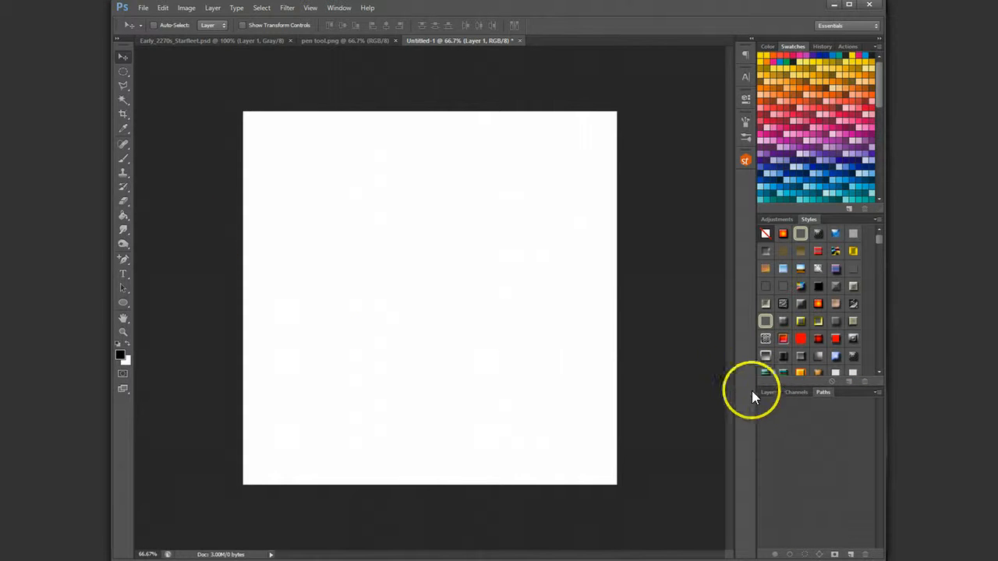
# With the Pen tool in Shape mode, draw a closed, curvy black shape about 498 by 511 px in the canvas centre.
pyautogui.click(127, 261)
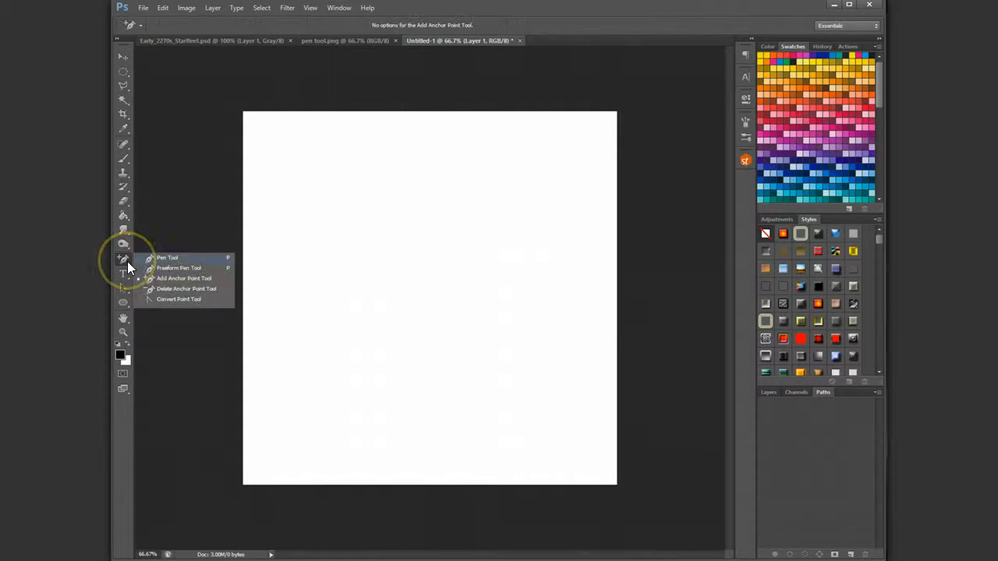
pyautogui.click(173, 258)
pyautogui.moveTo(344, 231); pyautogui.dragTo(387, 228)
pyautogui.moveTo(442, 247); pyautogui.dragTo(475, 281)
pyautogui.moveTo(494, 336); pyautogui.dragTo(470, 374)
pyautogui.moveTo(369, 386); pyautogui.dragTo(335, 378)
pyautogui.moveTo(325, 308); pyautogui.dragTo(340, 290)
pyautogui.click(345, 232)
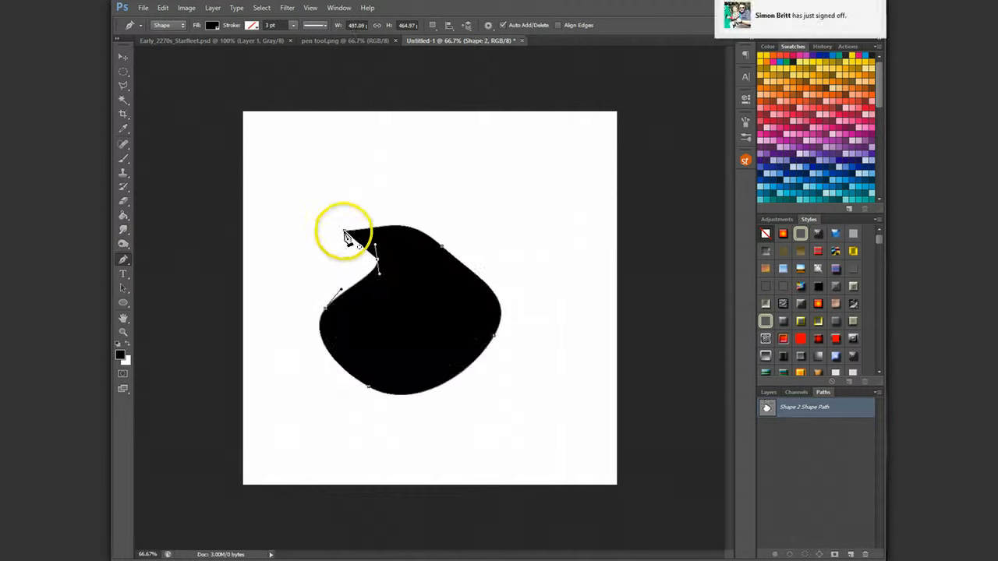
pyautogui.moveTo(345, 236); pyautogui.dragTo(351, 224)
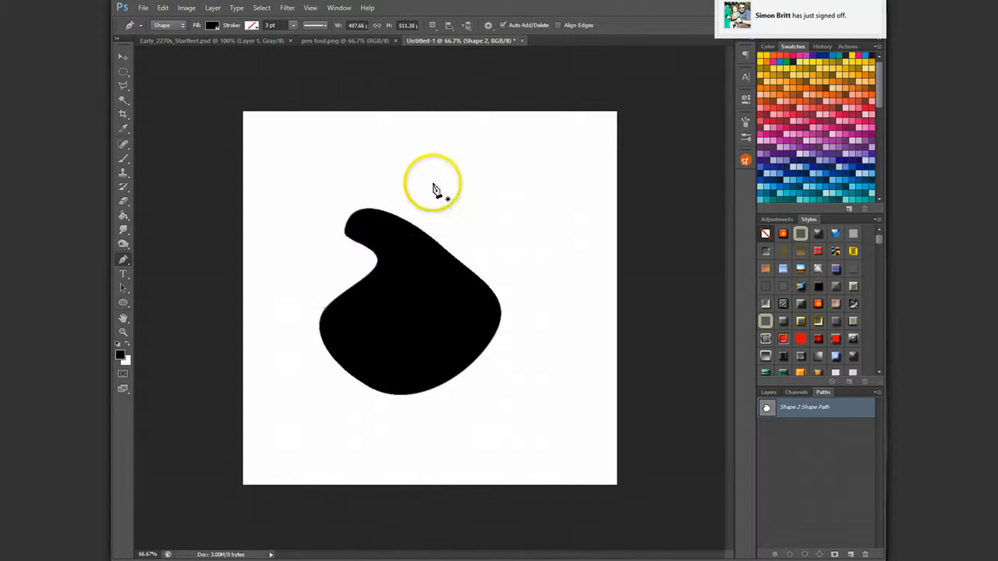
# Step backward through the history until the newly drawn black shape is completely removed.
pyautogui.click(163, 8)
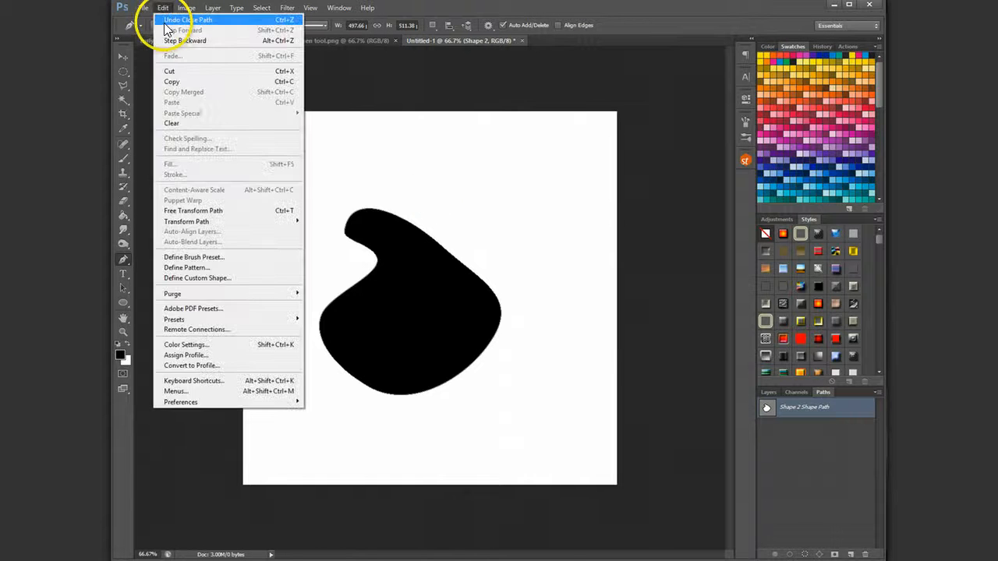
pyautogui.click(173, 40)
pyautogui.click(163, 8)
pyautogui.click(173, 41)
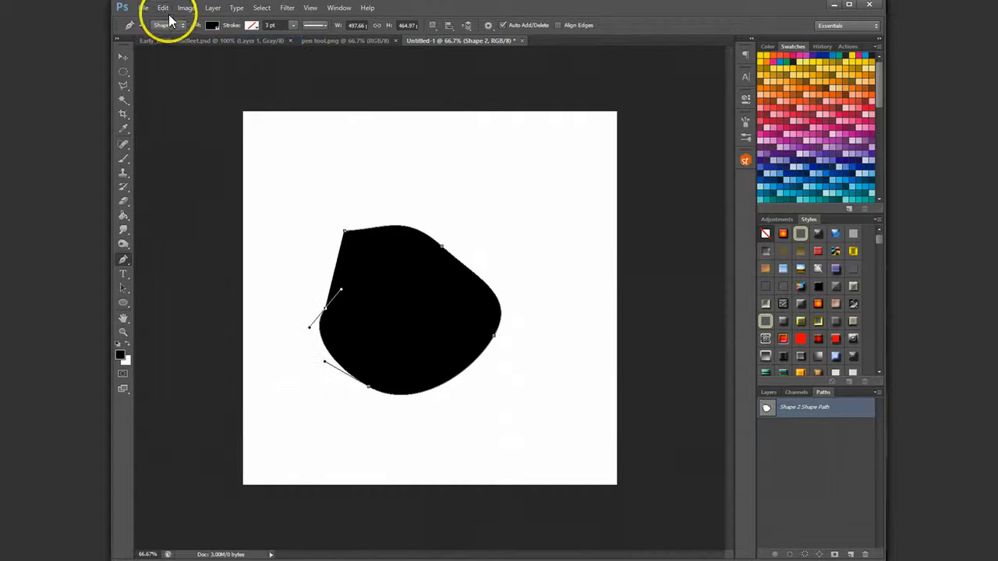
pyautogui.click(163, 8)
pyautogui.click(172, 41)
pyautogui.click(162, 8)
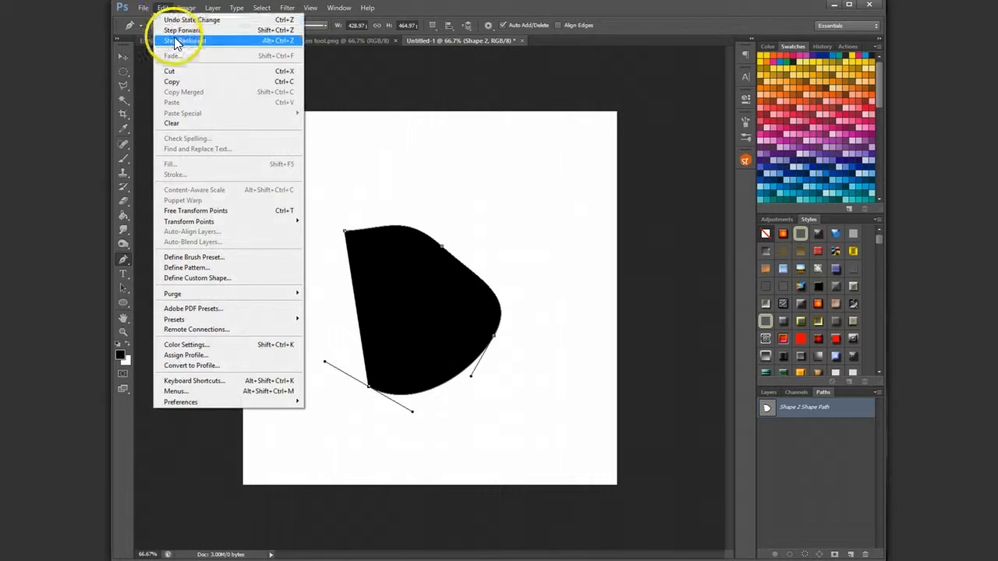
pyautogui.click(173, 41)
pyautogui.click(163, 7)
pyautogui.click(174, 42)
pyautogui.click(163, 8)
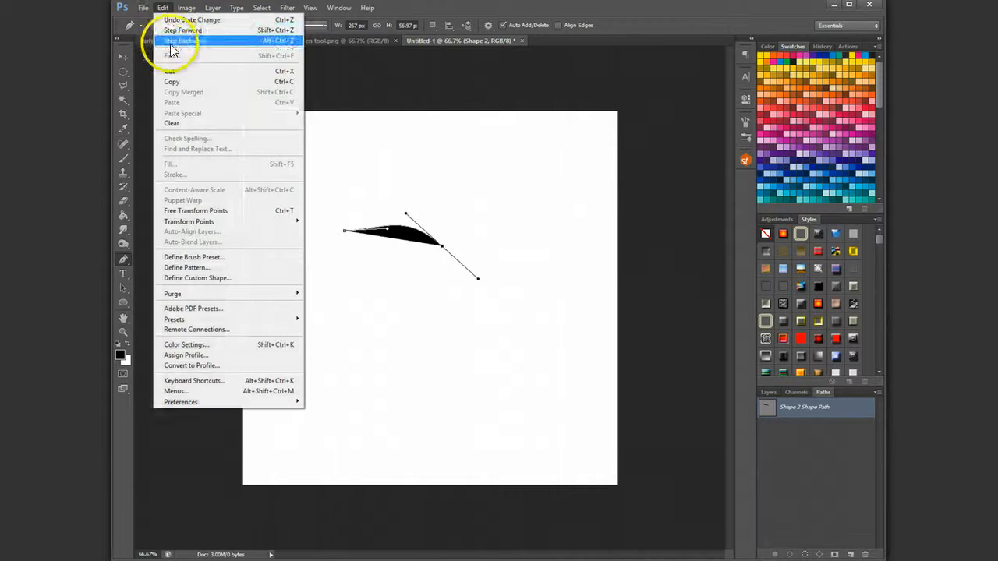
pyautogui.click(173, 40)
pyautogui.click(163, 8)
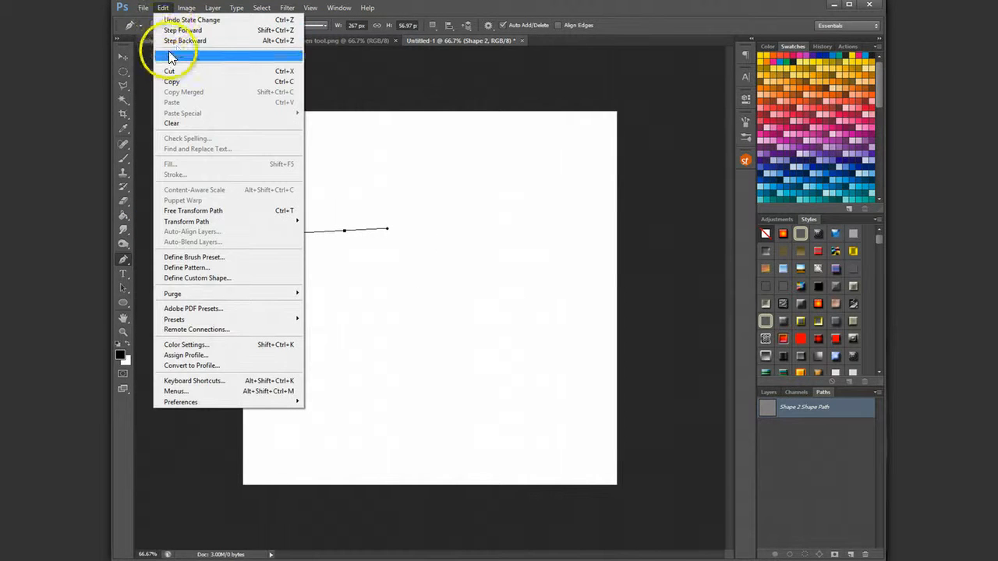
pyautogui.click(183, 43)
# Set the Pen tool to Path mode and draw an open S-like path curving around the right side, up through the centre and down the left.
pyautogui.click(167, 26)
pyautogui.click(167, 41)
pyautogui.moveTo(326, 213); pyautogui.dragTo(381, 200)
pyautogui.click(491, 226)
pyautogui.moveTo(531, 320); pyautogui.dragTo(519, 347)
pyautogui.moveTo(446, 380); pyautogui.dragTo(395, 357)
pyautogui.moveTo(392, 284); pyautogui.dragTo(405, 255)
pyautogui.moveTo(357, 234); pyautogui.dragTo(327, 254)
pyautogui.moveTo(290, 305); pyautogui.dragTo(293, 331)
pyautogui.moveTo(361, 397); pyautogui.dragTo(411, 404)
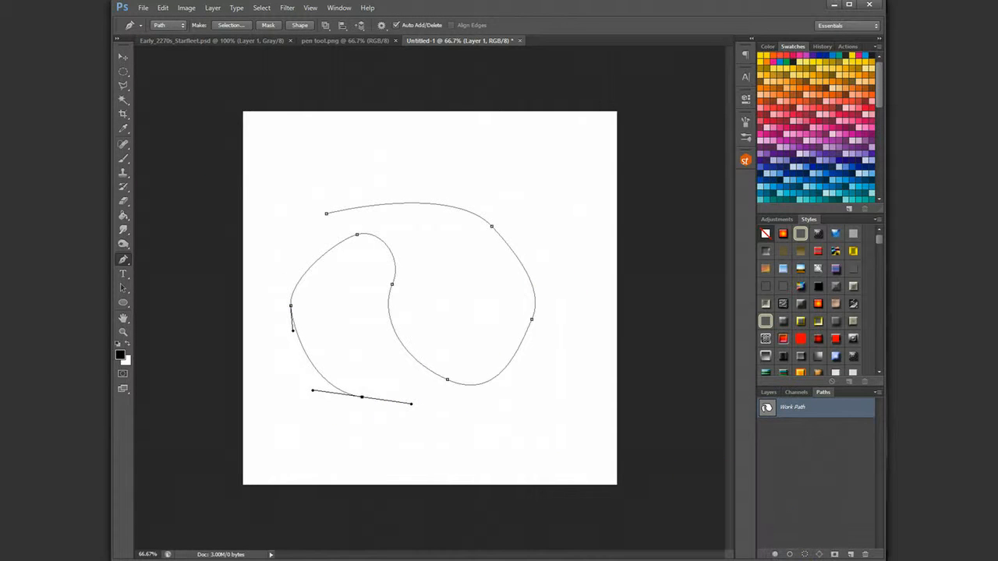
# Check the Brush tip settings, stroke the Work Path with the black 12 px brush and deselect the path.
pyautogui.click(123, 159)
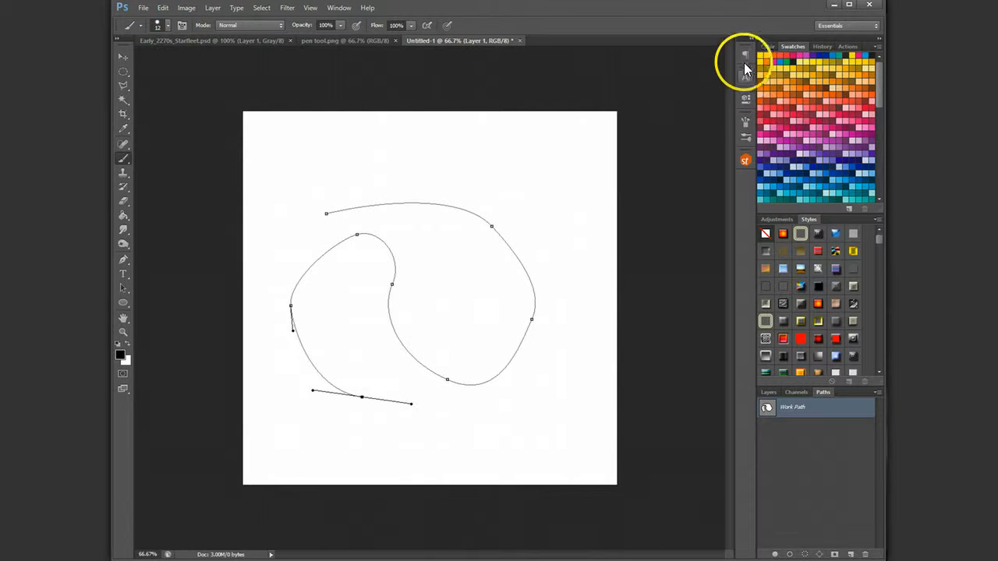
pyautogui.click(746, 123)
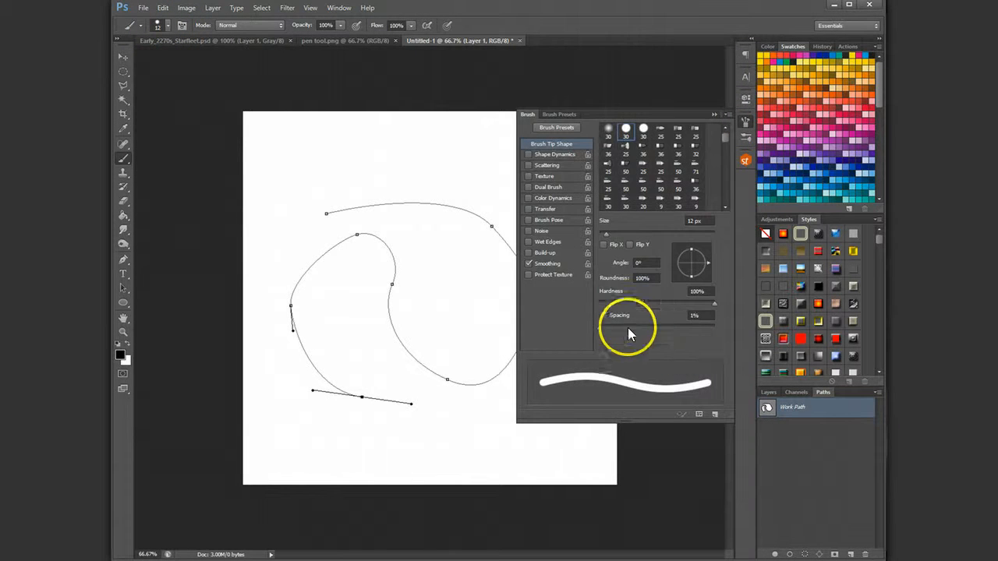
pyautogui.click(712, 115)
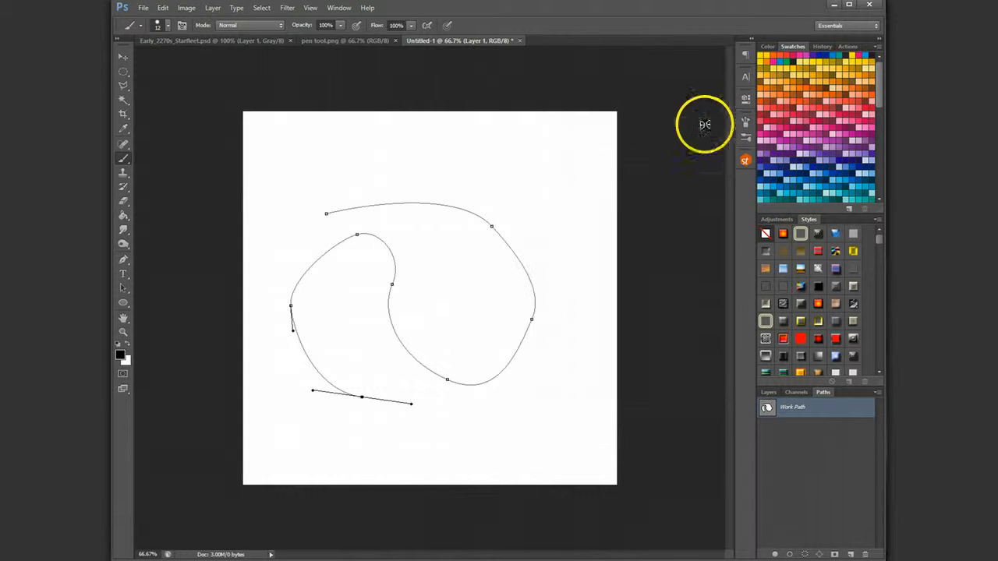
pyautogui.click(790, 554)
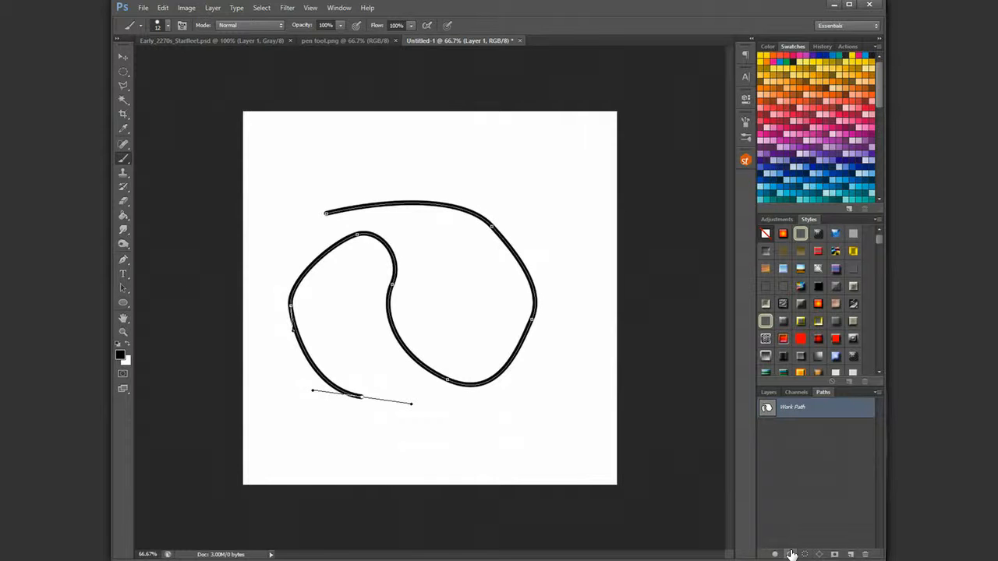
pyautogui.click(809, 484)
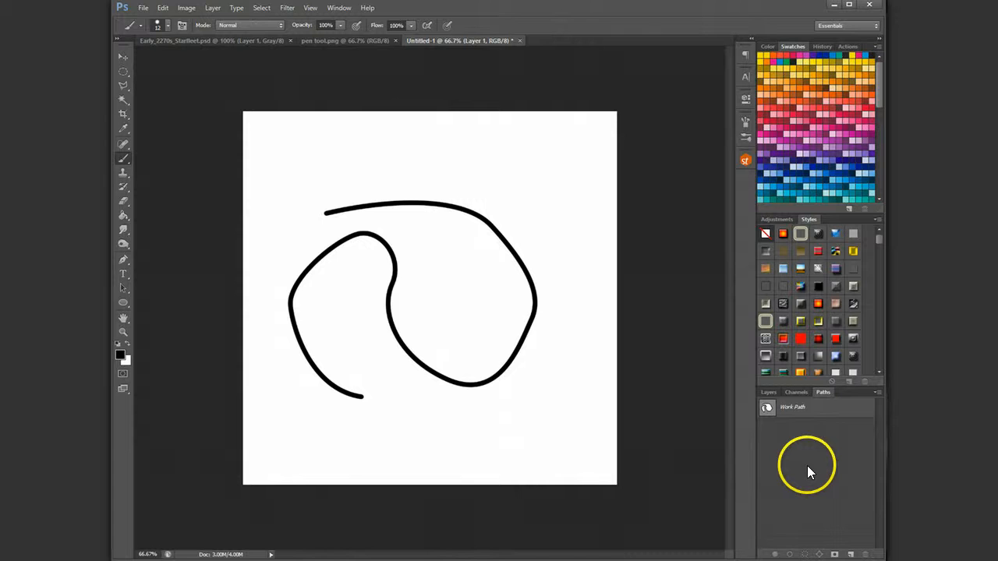
# Undo the brush stroke and reselect the Work Path with the Pen tool active.
pyautogui.click(163, 8)
pyautogui.click(164, 22)
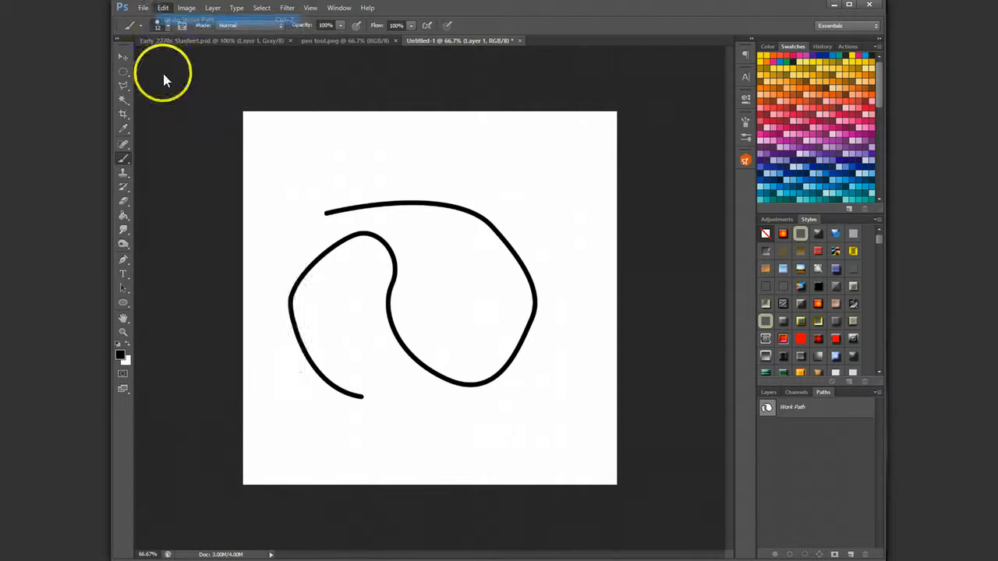
pyautogui.click(125, 260)
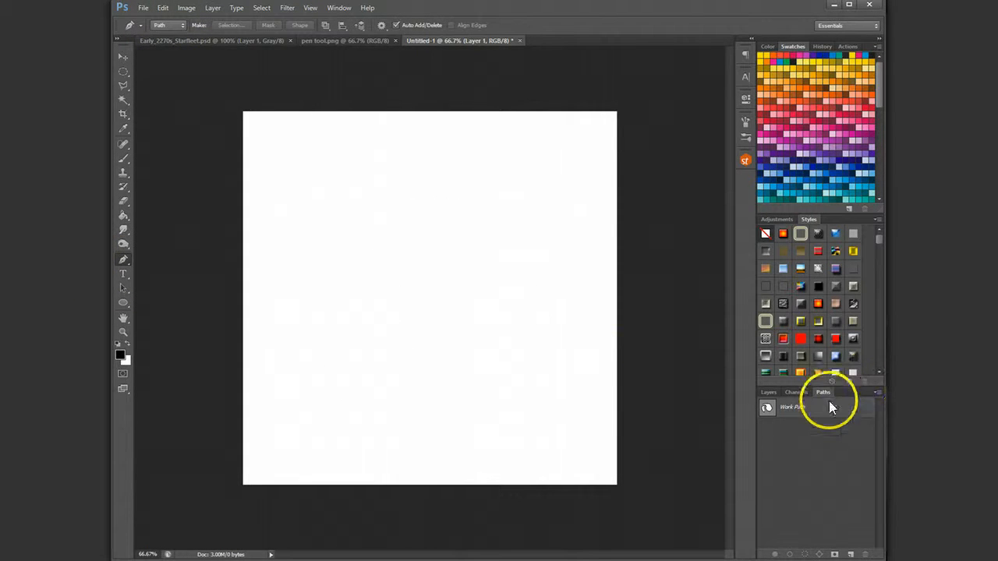
pyautogui.click(828, 407)
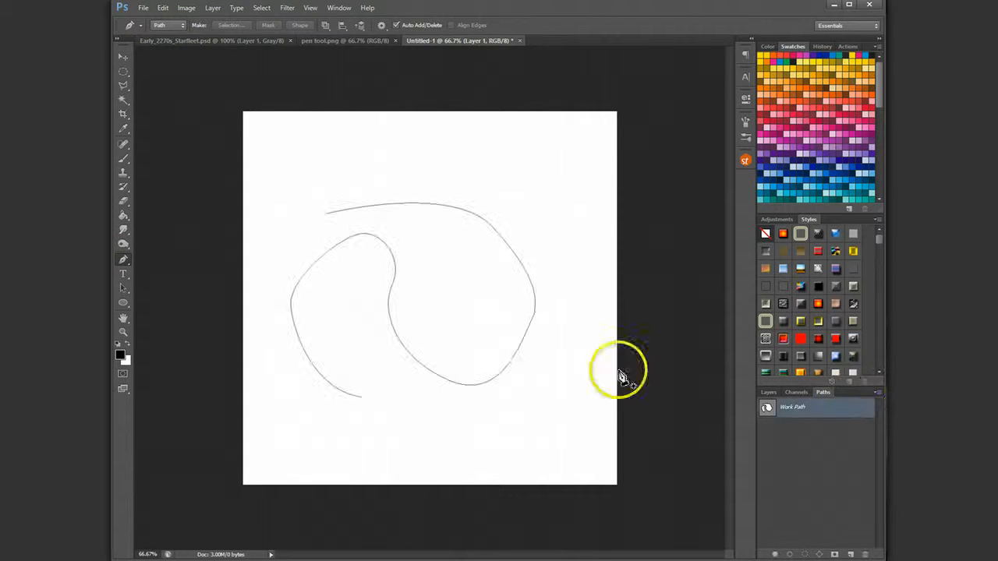
# Use Stroke Path on the Work Path with the Brush and Simulate Pressure off, and deselect the path.
pyautogui.rightClick(390, 254)
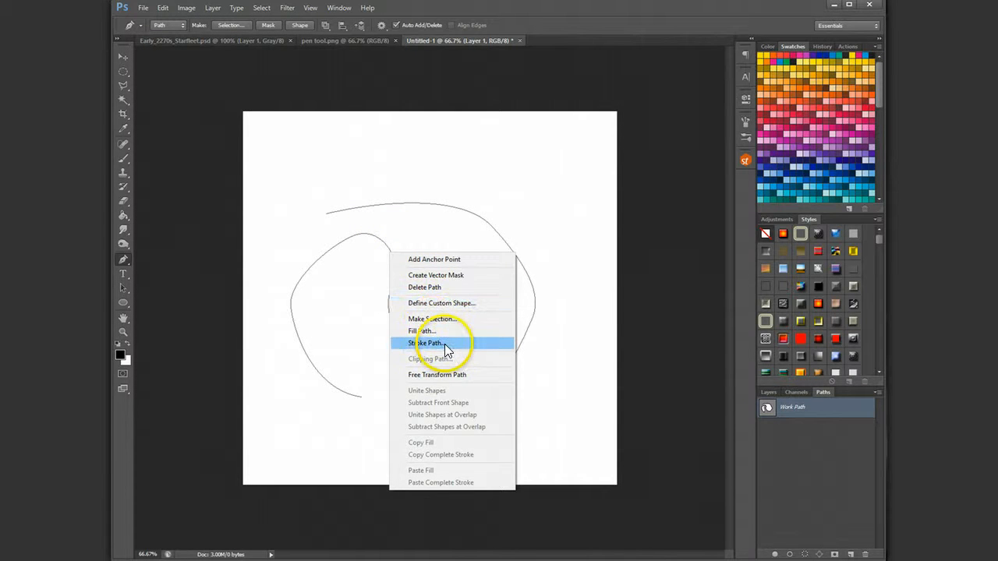
pyautogui.click(445, 347)
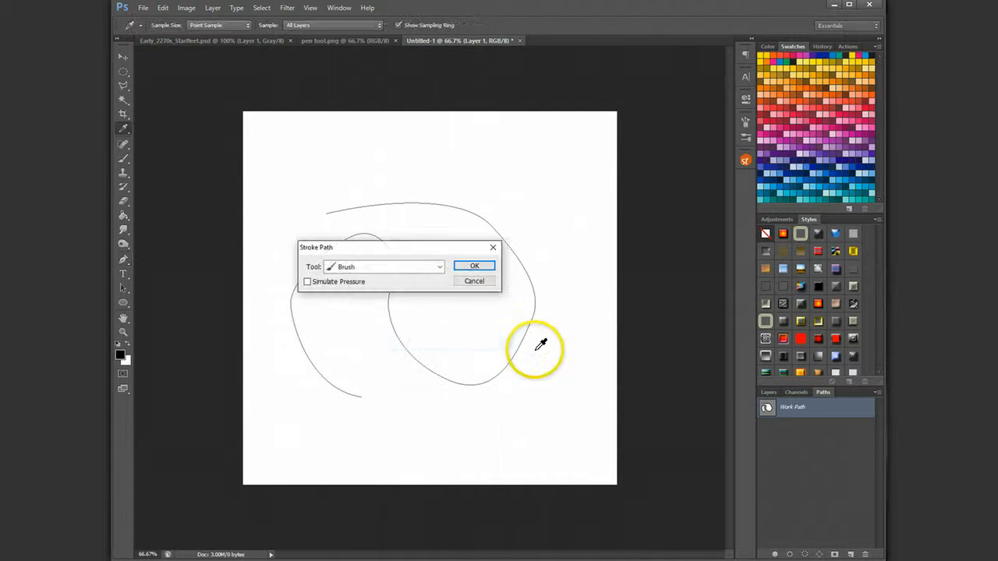
pyautogui.click(439, 267)
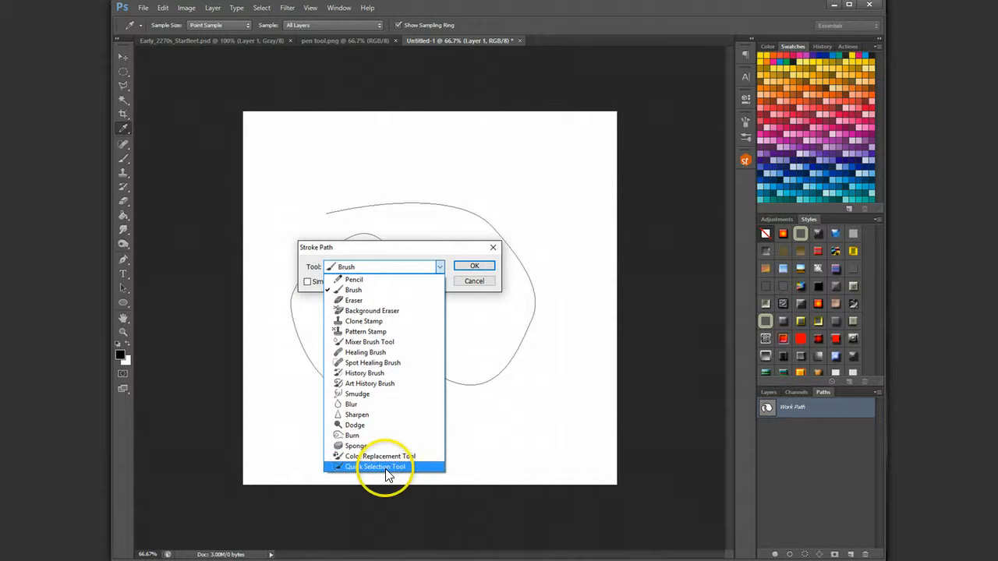
pyautogui.click(402, 290)
pyautogui.click(471, 266)
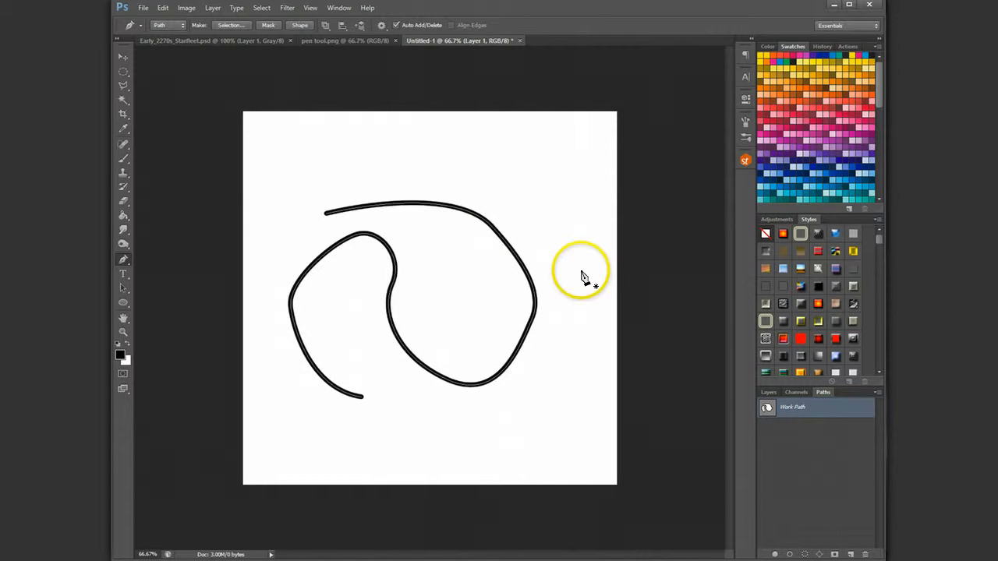
pyautogui.click(159, 10)
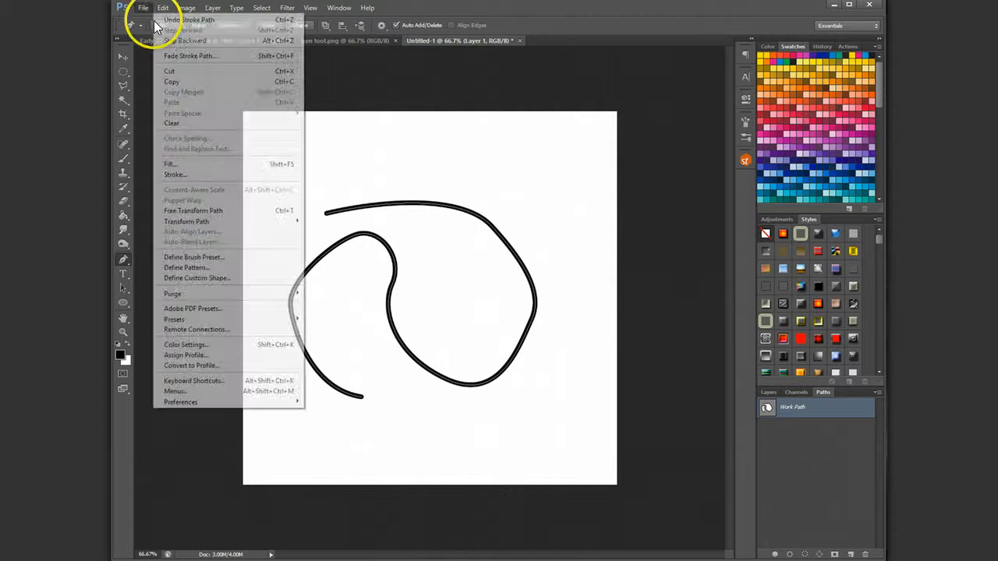
pyautogui.click(602, 21)
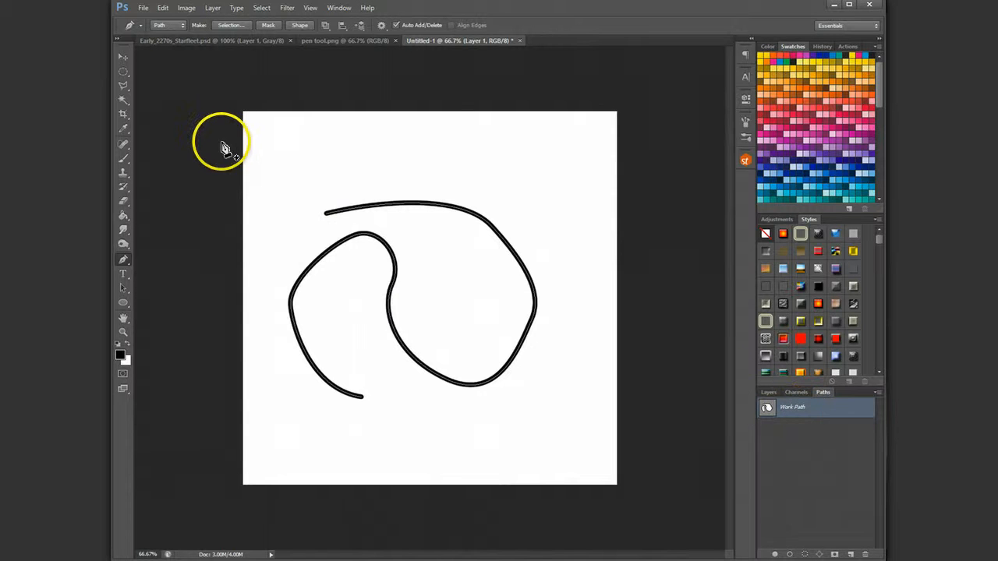
pyautogui.click(783, 434)
# With the Pen tool, draw a tall closed curved path through the middle of the canvas, crossing the black stroked line.
pyautogui.click(123, 260)
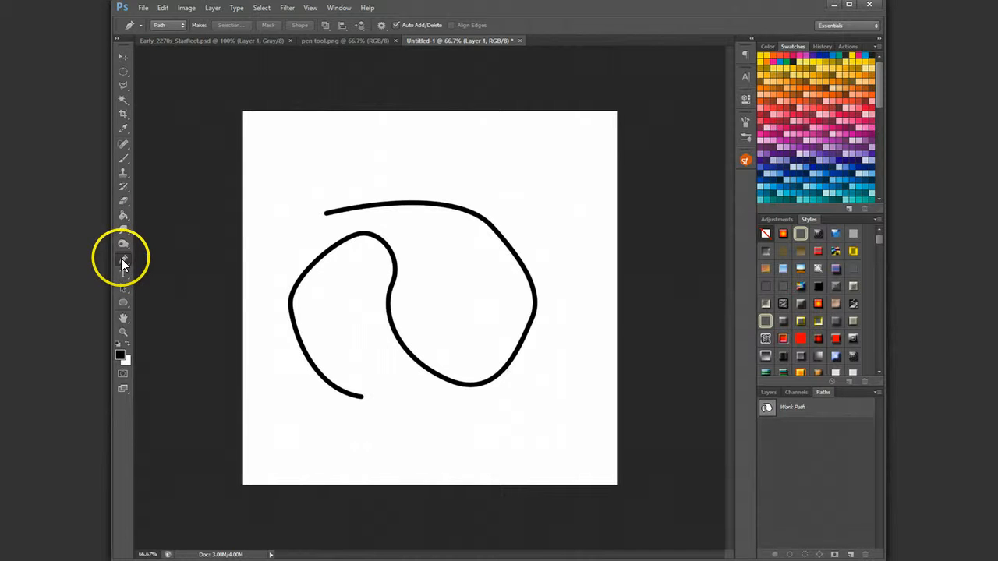
pyautogui.moveTo(431, 161); pyautogui.dragTo(428, 184)
pyautogui.moveTo(411, 219); pyautogui.dragTo(370, 278)
pyautogui.moveTo(378, 358); pyautogui.dragTo(470, 349)
pyautogui.moveTo(475, 301); pyautogui.dragTo(466, 275)
pyautogui.moveTo(458, 224); pyautogui.dragTo(461, 150)
pyautogui.click(431, 162)
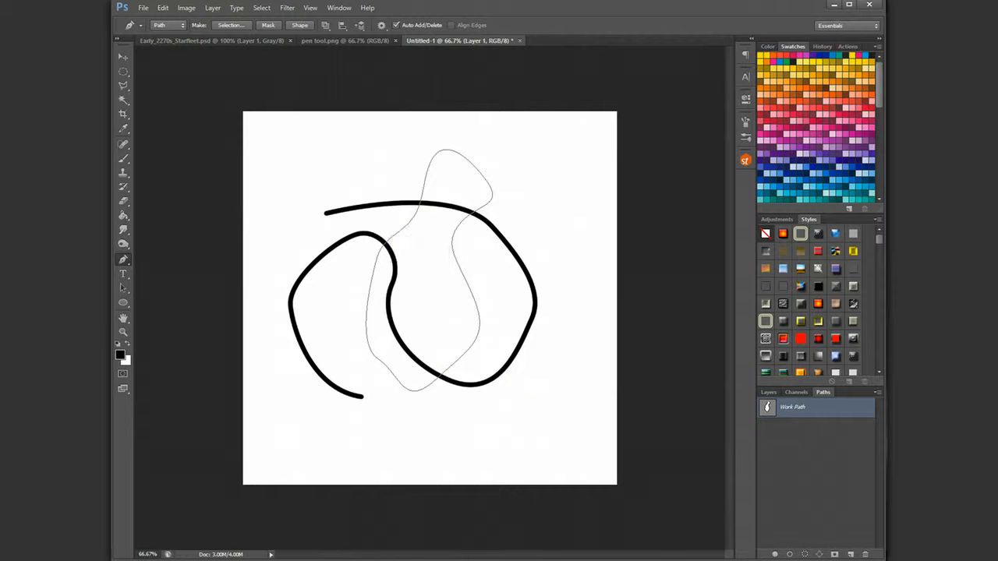
# Load the closed path as a selection and deselect it.
pyautogui.click(805, 555)
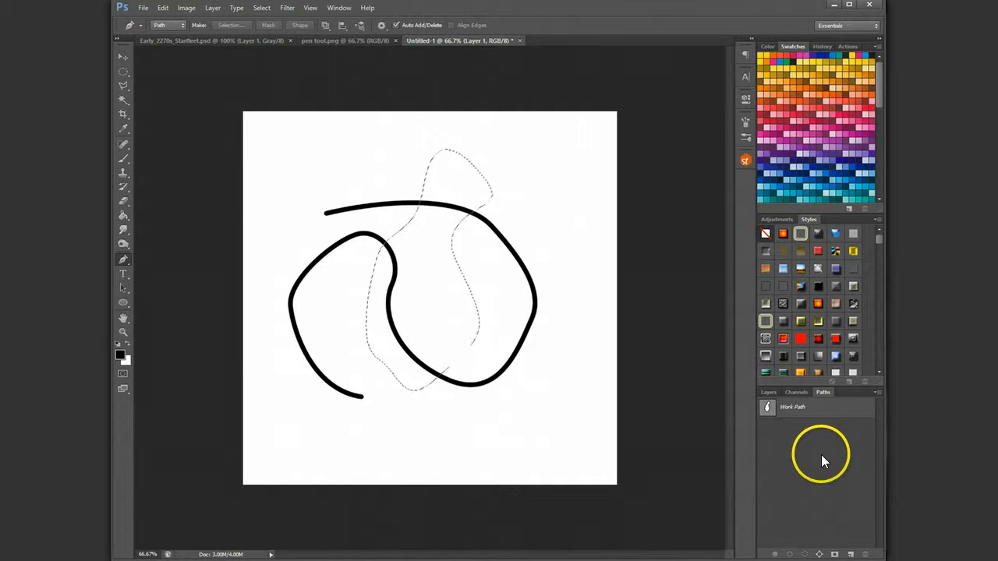
pyautogui.click(260, 9)
pyautogui.click(265, 29)
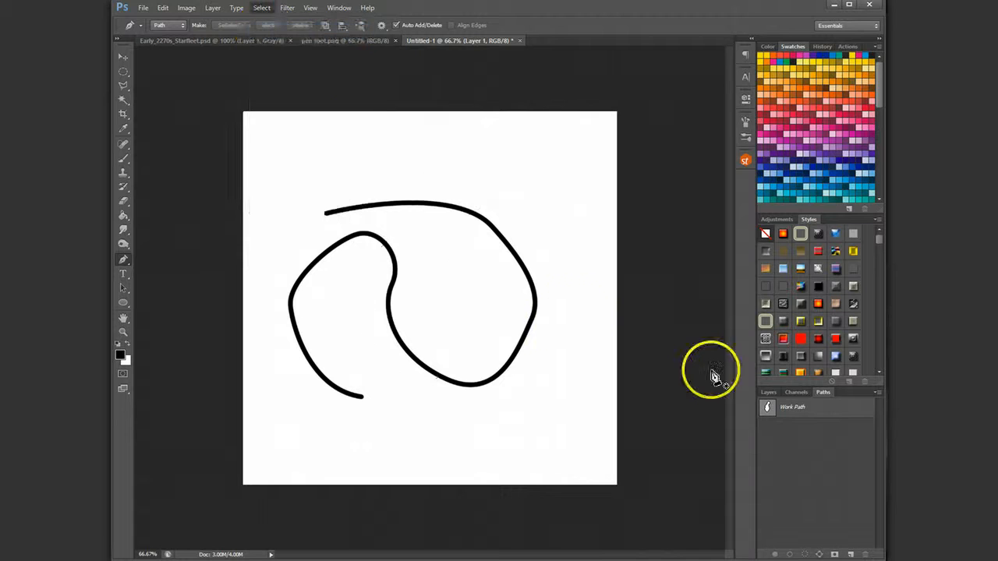
# Show the layer list, check the topic outline in pen tool.png and return to the Untitled-1 document.
pyautogui.click(767, 392)
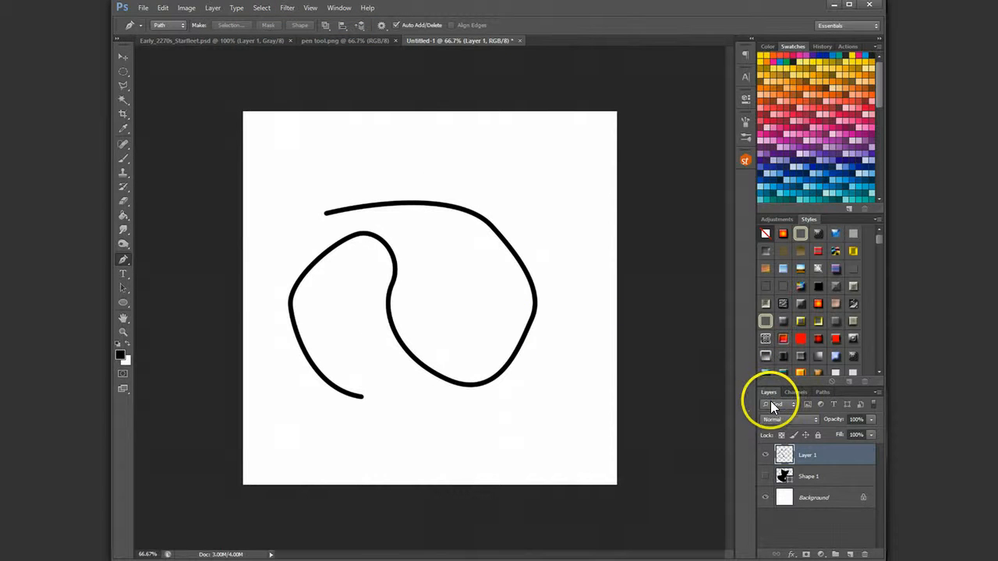
pyautogui.click(367, 39)
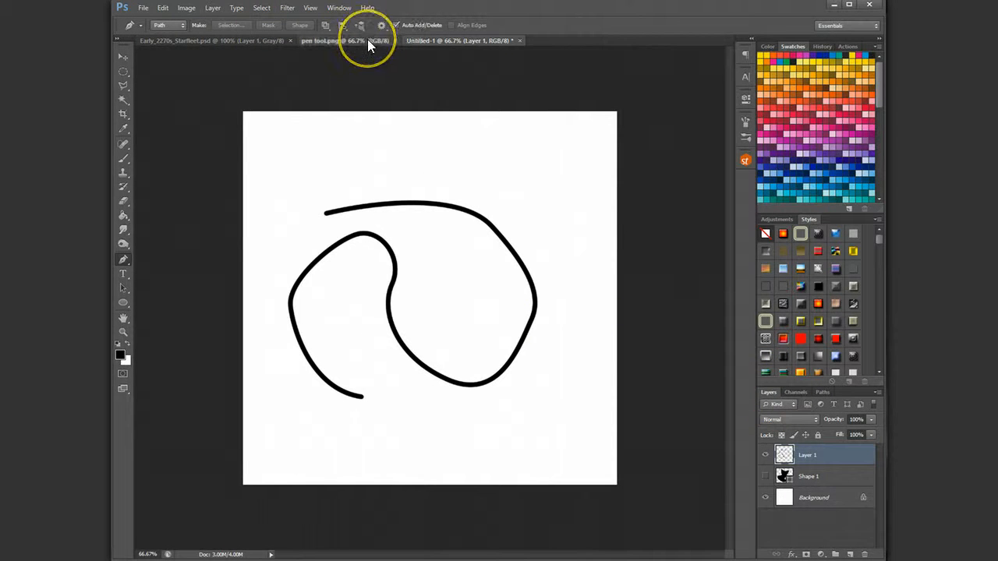
pyautogui.click(423, 40)
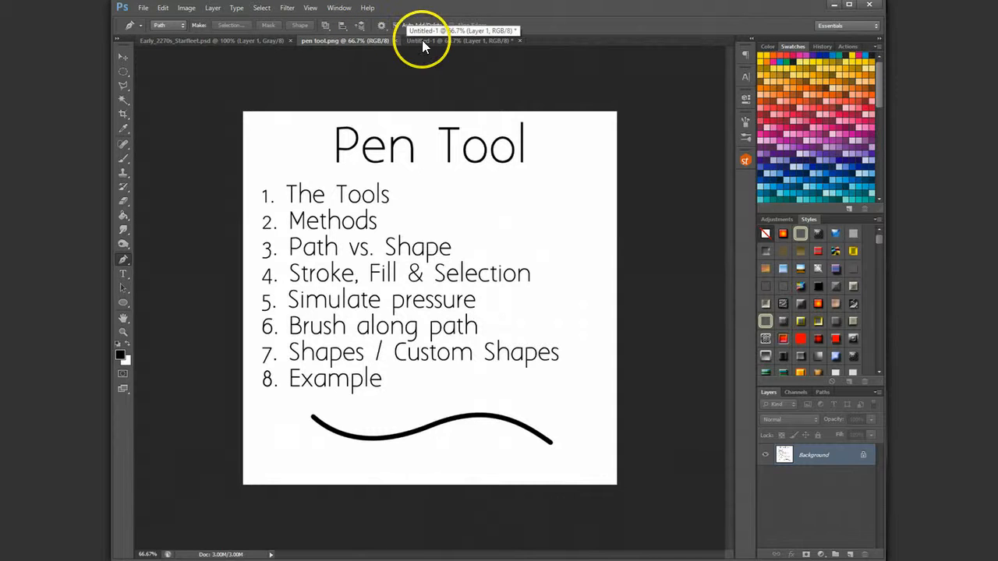
# Select the Work Path in the path list and delete it.
pyautogui.click(822, 392)
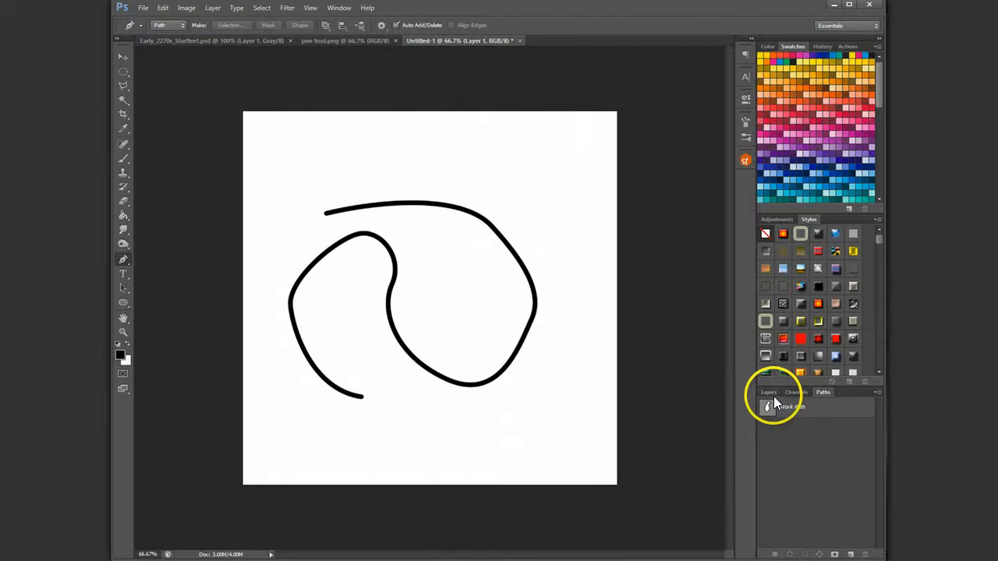
pyautogui.click(844, 412)
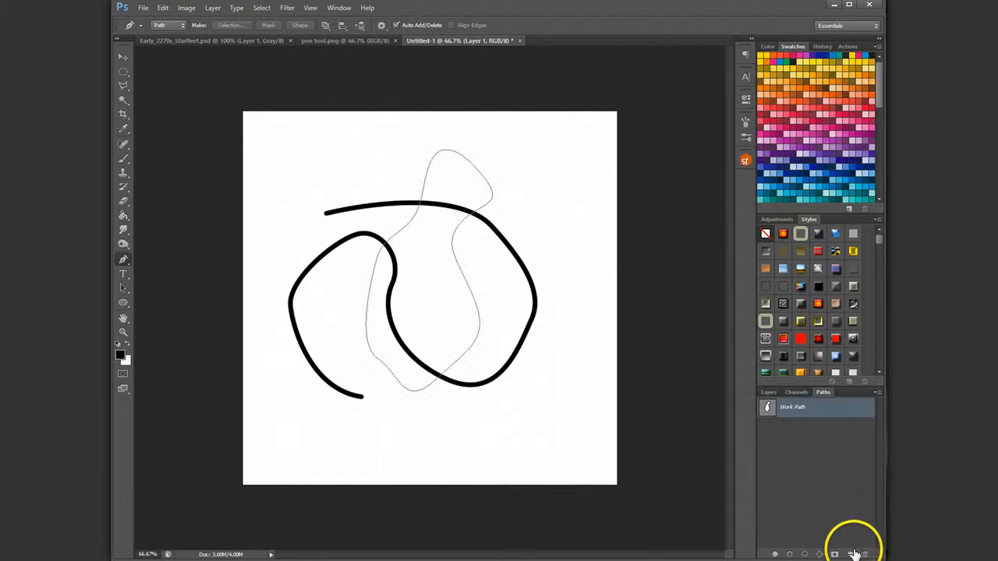
pyautogui.click(865, 554)
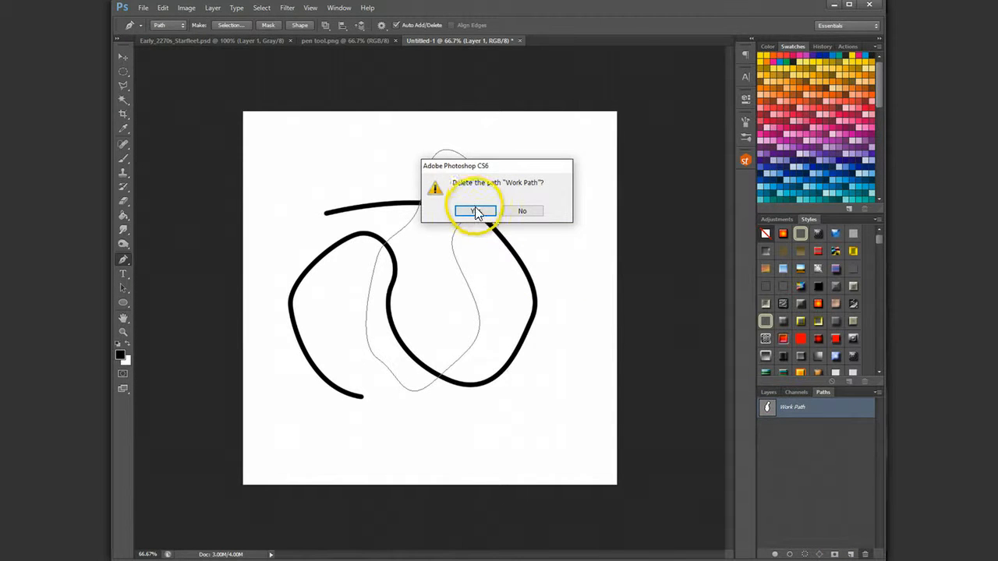
pyautogui.click(477, 214)
# Add a blank layer above Layer 1, hide Layer 1 and show the new layer's path list.
pyautogui.click(768, 392)
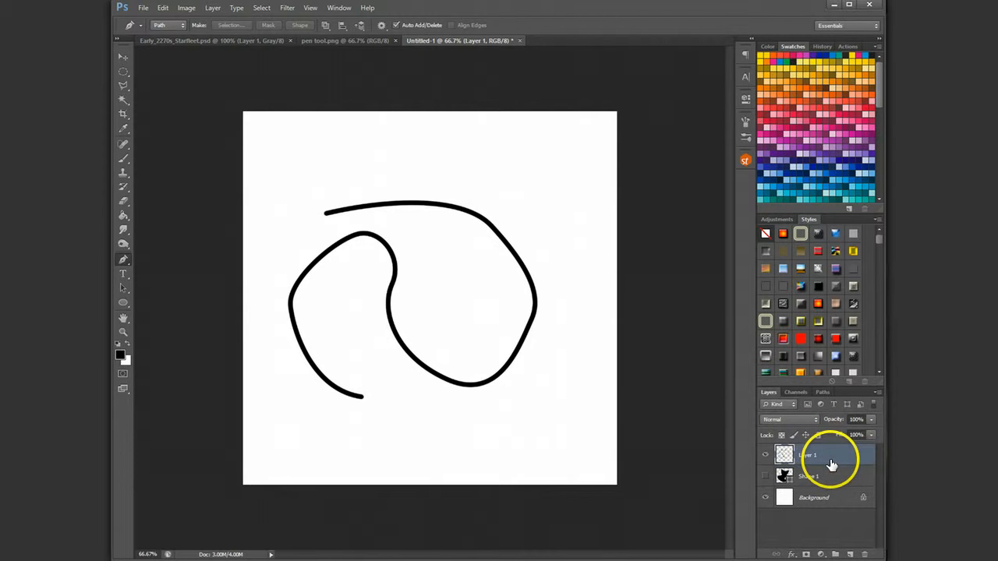
pyautogui.click(850, 554)
pyautogui.click(764, 477)
pyautogui.click(823, 392)
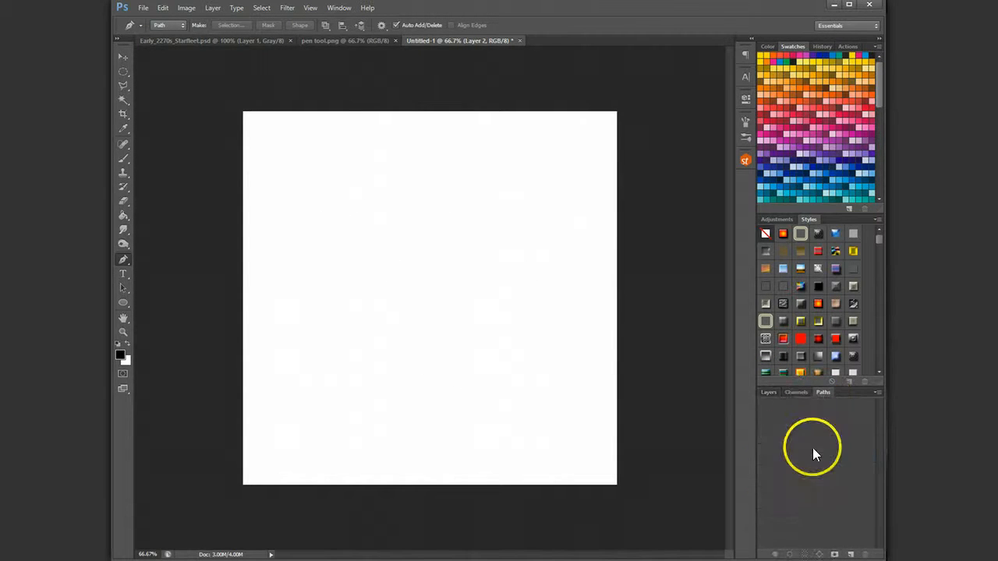
# Draw a large open spiral-like path of eleven smooth anchor points on the canvas with the Pen tool.
pyautogui.moveTo(318, 217); pyautogui.dragTo(359, 207)
pyautogui.moveTo(421, 229); pyautogui.dragTo(448, 255)
pyautogui.moveTo(480, 310); pyautogui.dragTo(481, 350)
pyautogui.moveTo(389, 381); pyautogui.dragTo(361, 356)
pyautogui.moveTo(368, 294); pyautogui.dragTo(307, 256)
pyautogui.moveTo(276, 336); pyautogui.dragTo(292, 373)
pyautogui.moveTo(344, 435); pyautogui.dragTo(389, 439)
pyautogui.moveTo(525, 402); pyautogui.dragTo(541, 377)
pyautogui.moveTo(547, 287); pyautogui.dragTo(545, 258)
pyautogui.moveTo(497, 209); pyautogui.dragTo(463, 194)
pyautogui.moveTo(364, 176); pyautogui.dragTo(338, 176)
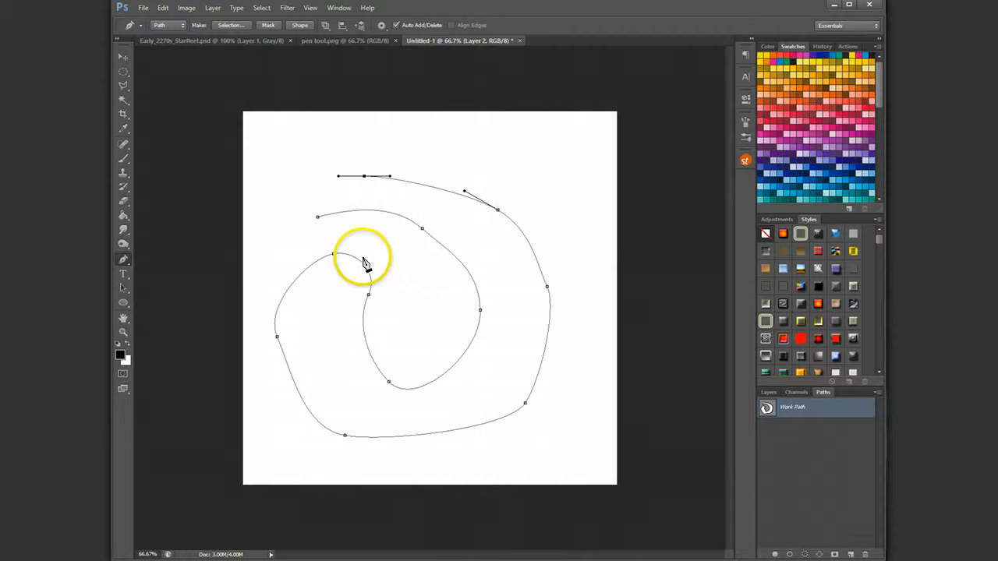
# Stroke the path using the Brush with Simulate Pressure enabled, and undo that stroke.
pyautogui.rightClick(434, 238)
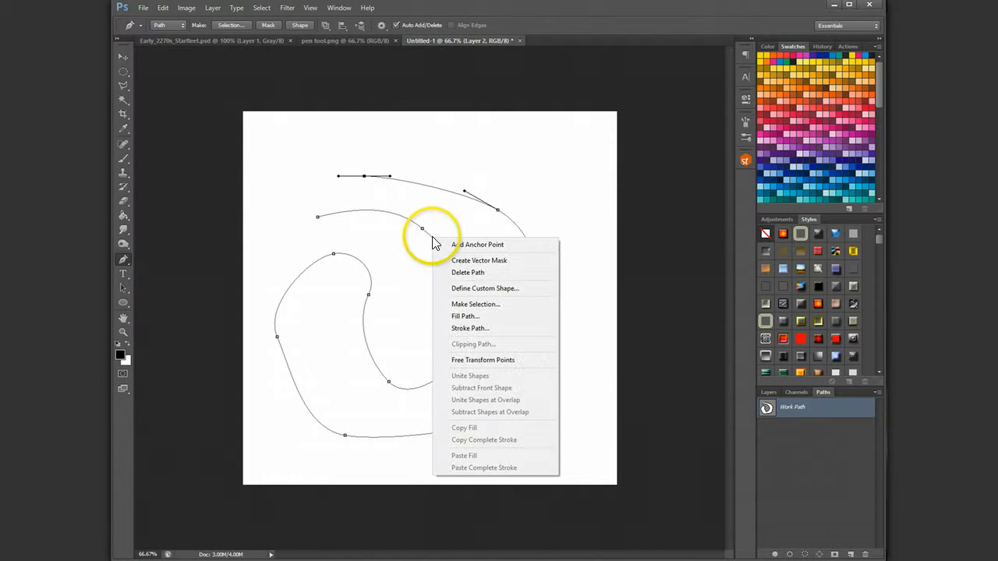
pyautogui.click(497, 329)
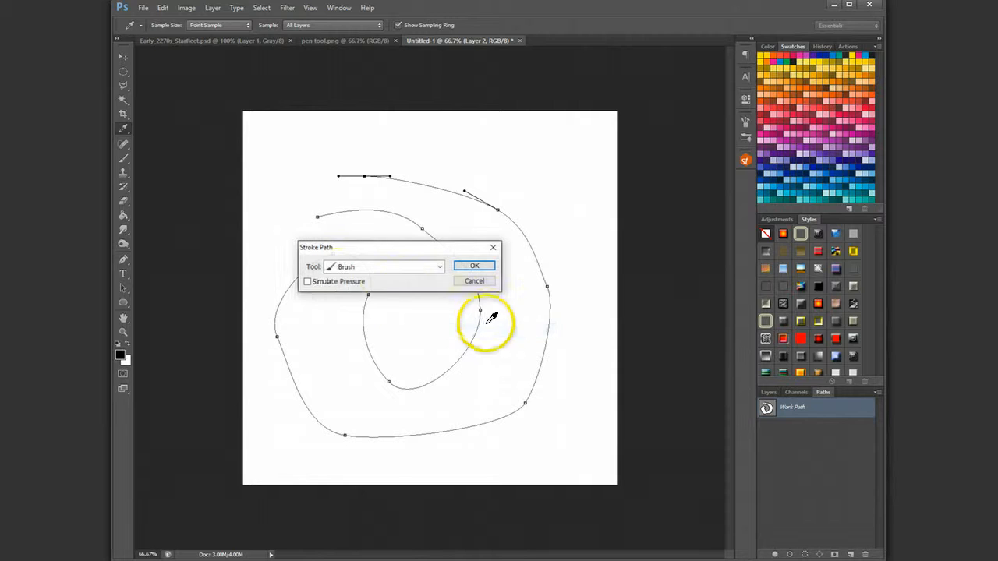
pyautogui.click(307, 282)
pyautogui.click(462, 267)
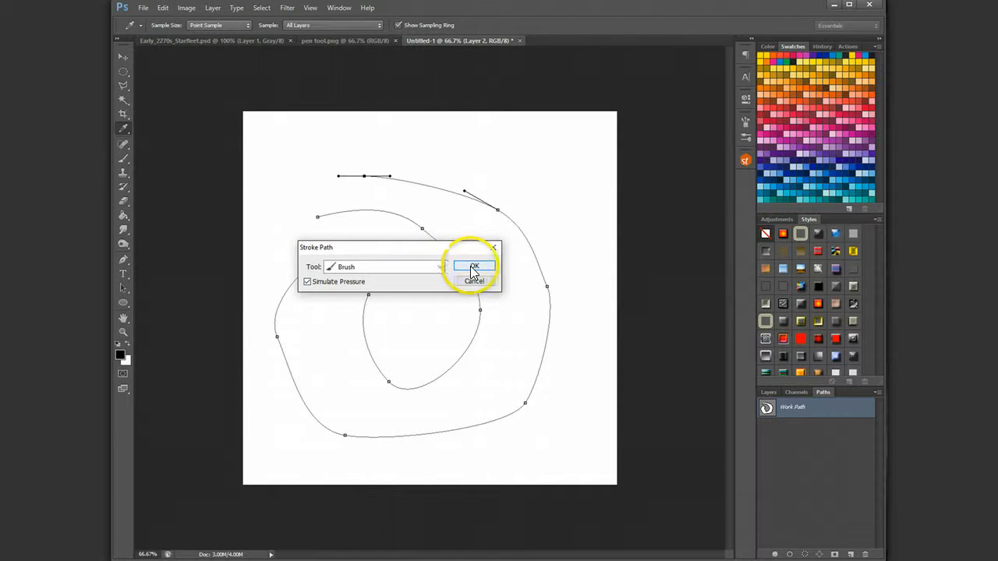
pyautogui.click(473, 269)
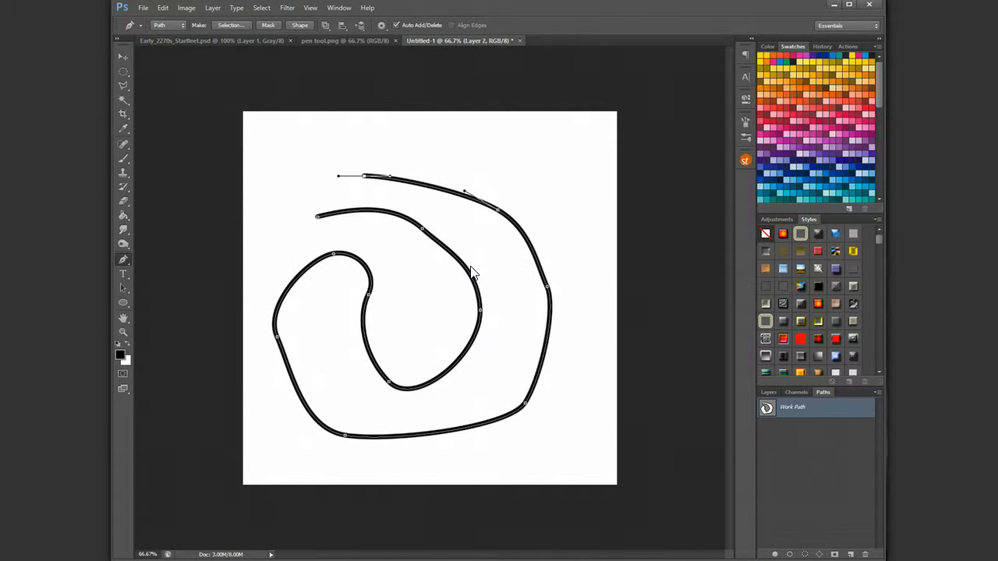
pyautogui.click(163, 9)
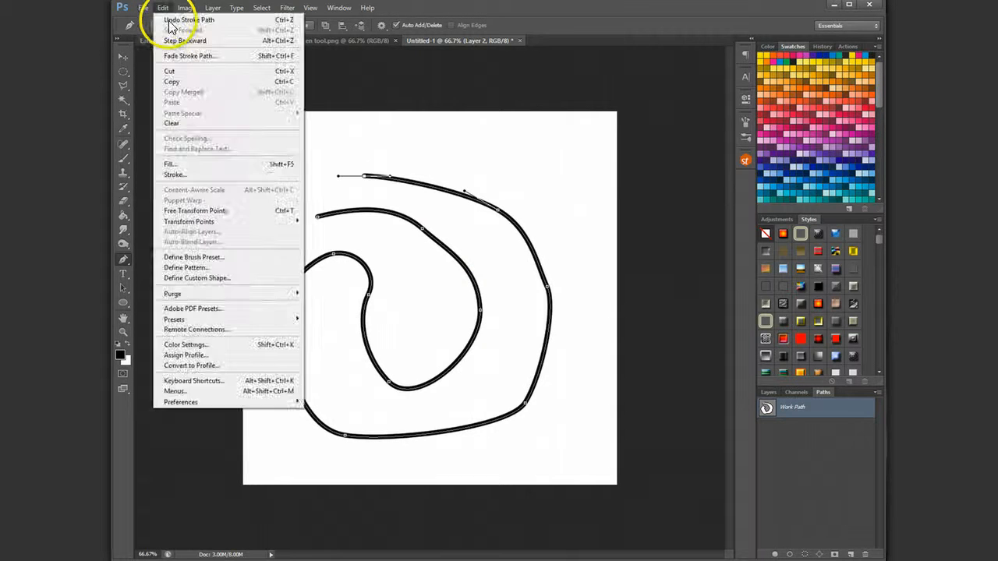
pyautogui.click(169, 21)
# Stroke the path again with the Brush and Simulate Pressure on, and undo it.
pyautogui.rightClick(386, 213)
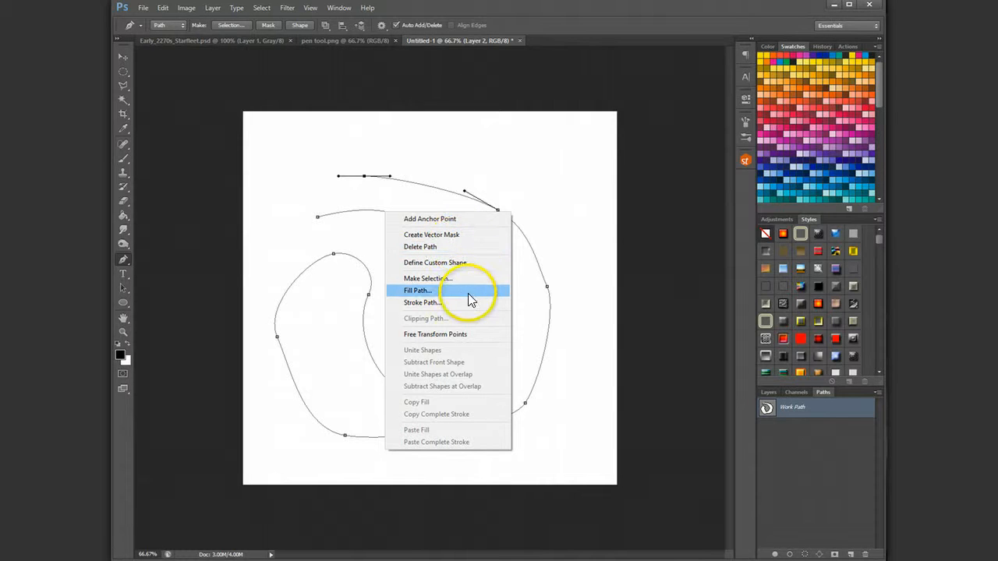
pyautogui.click(468, 302)
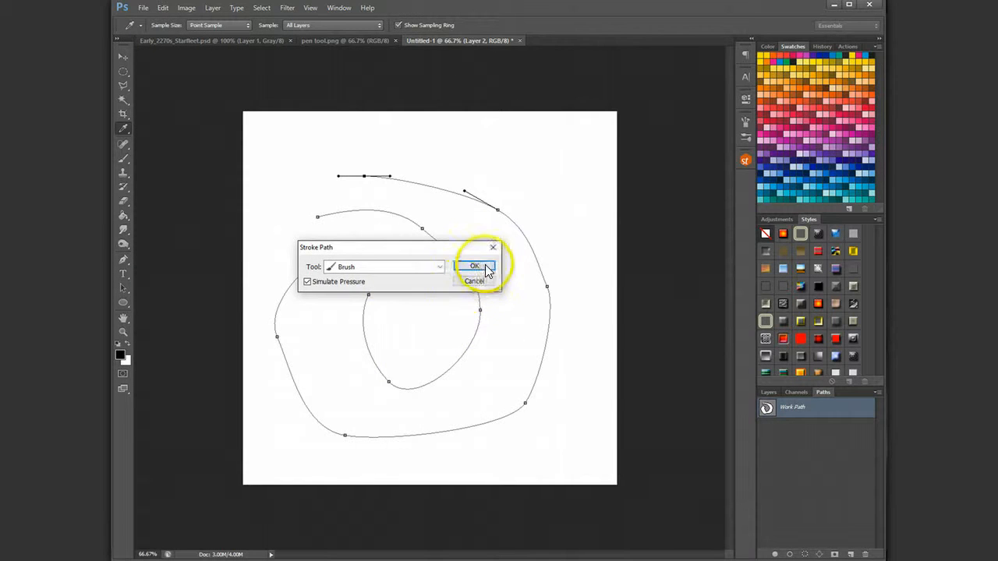
pyautogui.click(474, 263)
pyautogui.click(163, 8)
pyautogui.click(166, 20)
# Deselect and reselect the Work Path, try the simulated-pressure Brush stroke on the whole path, and step back to the unstroked path.
pyautogui.click(819, 494)
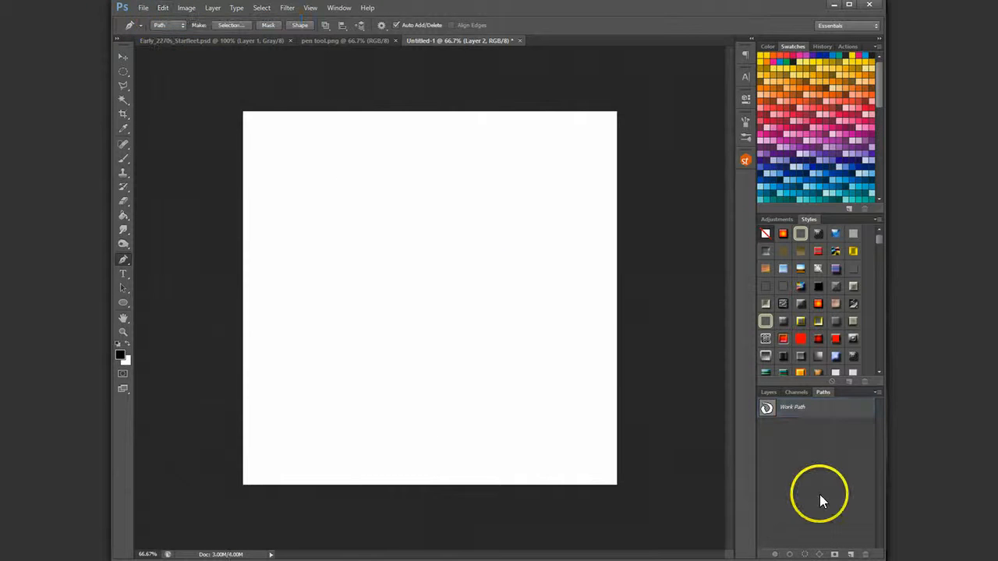
pyautogui.click(795, 409)
pyautogui.rightClick(399, 185)
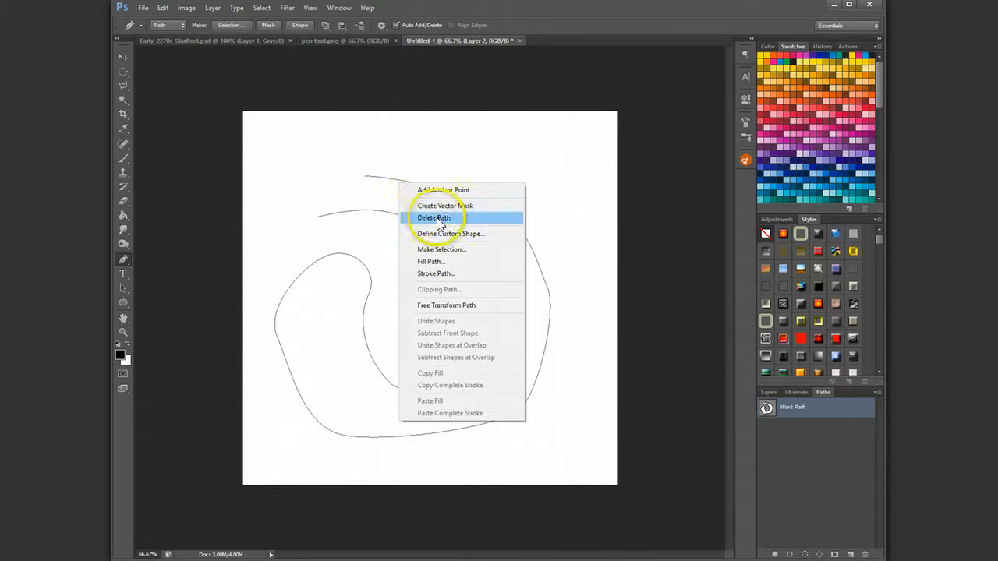
pyautogui.click(464, 271)
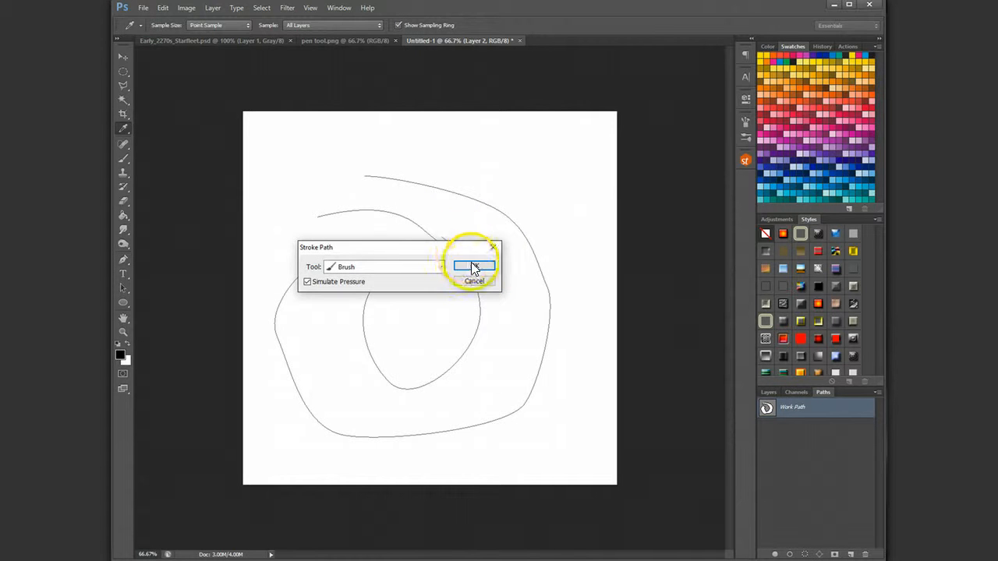
pyautogui.click(473, 267)
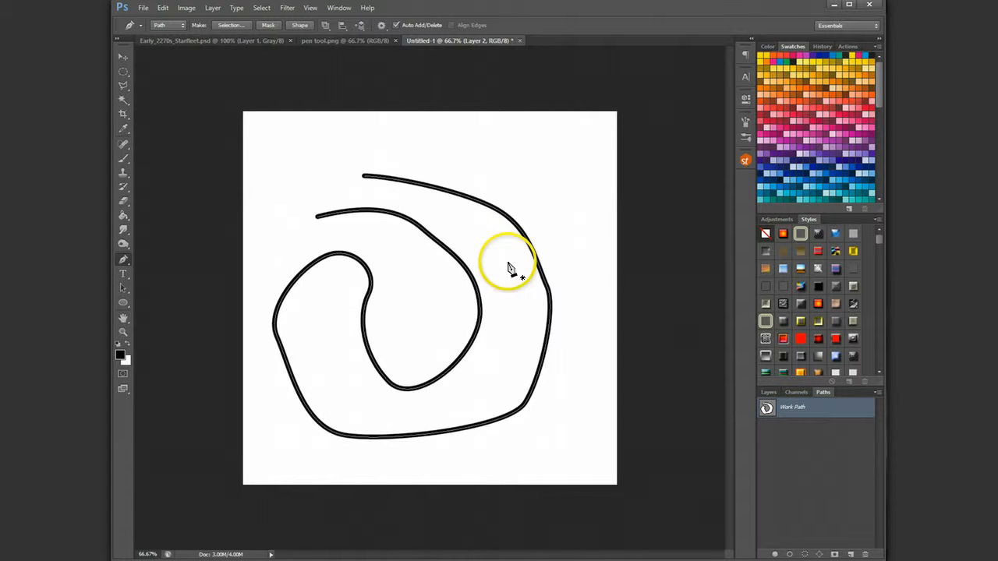
pyautogui.click(143, 8)
pyautogui.moveTo(162, 7)
pyautogui.click(171, 32)
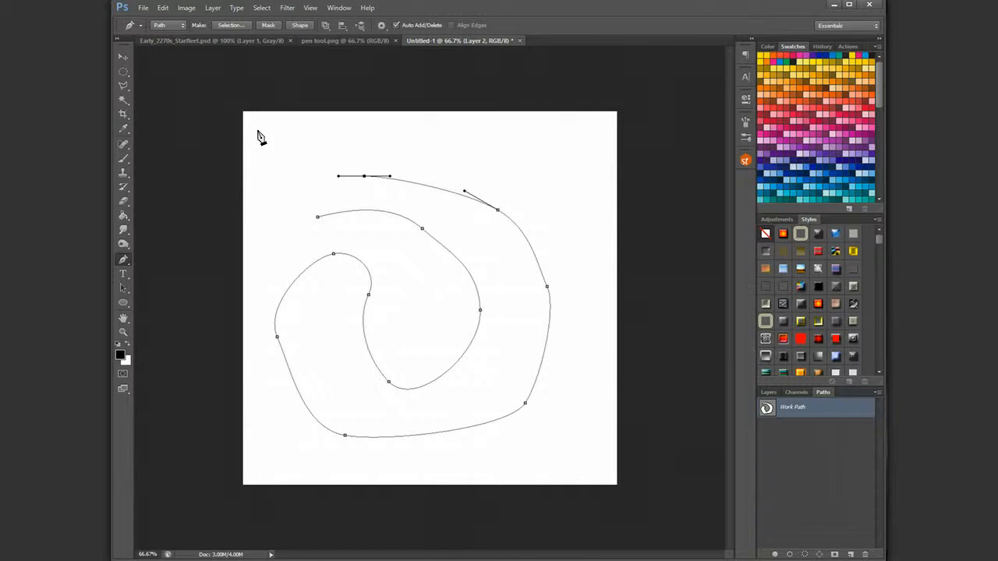
# Check the topic outline in pen tool.png, return to Untitled-1, and try a simulated-pressure Brush stroke before undoing it.
pyautogui.click(311, 40)
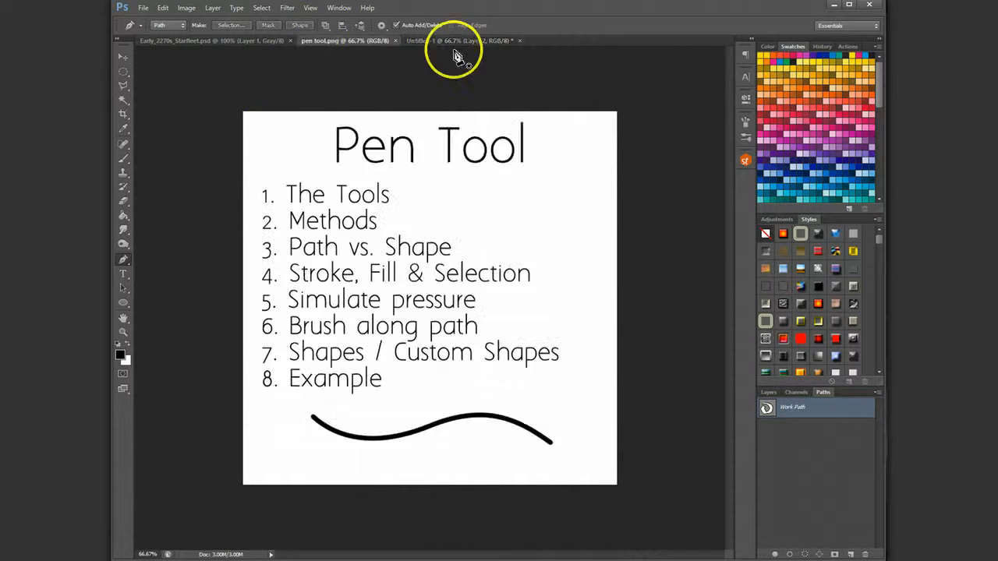
pyautogui.click(495, 40)
pyautogui.rightClick(431, 188)
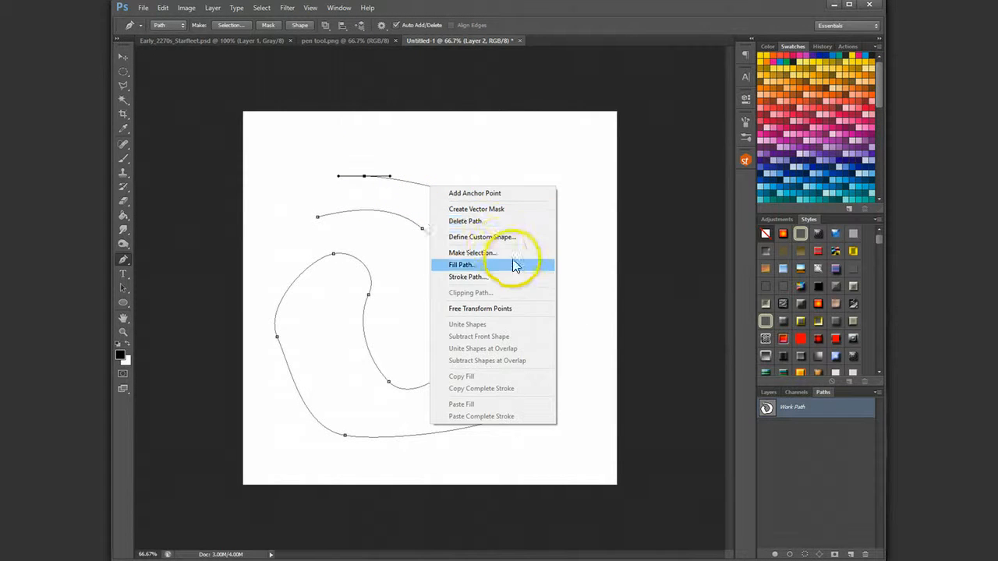
pyautogui.click(499, 277)
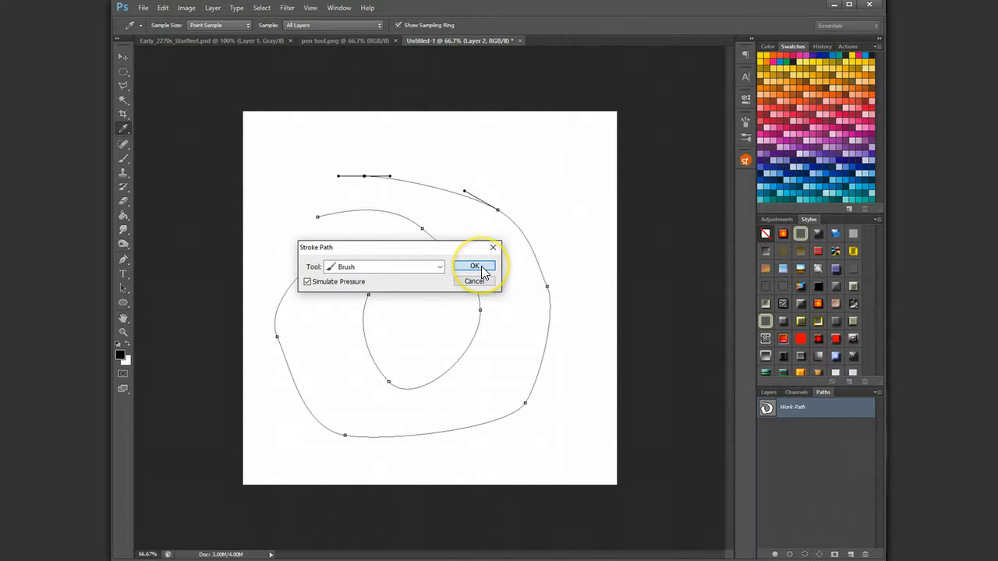
pyautogui.click(474, 266)
pyautogui.click(163, 7)
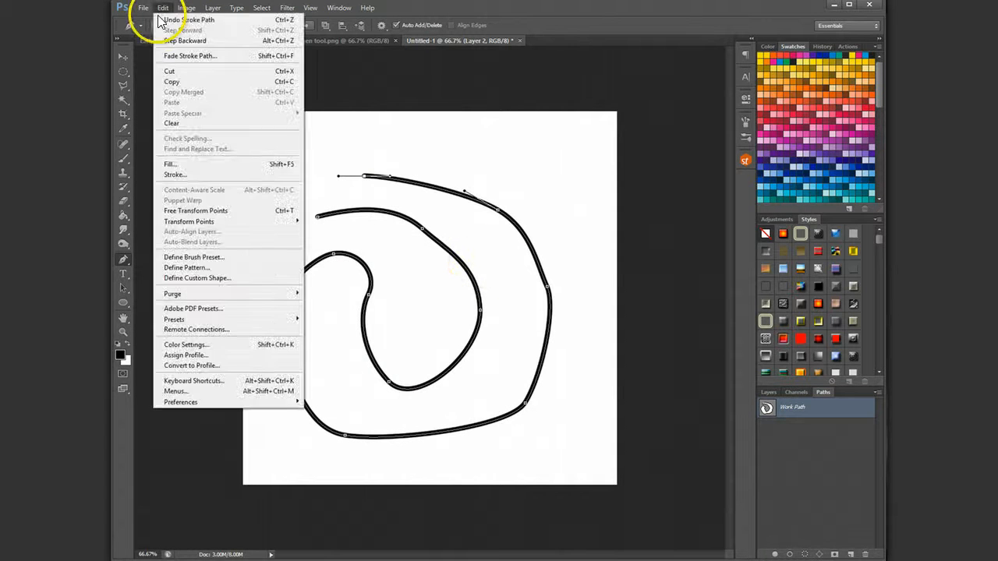
pyautogui.click(179, 20)
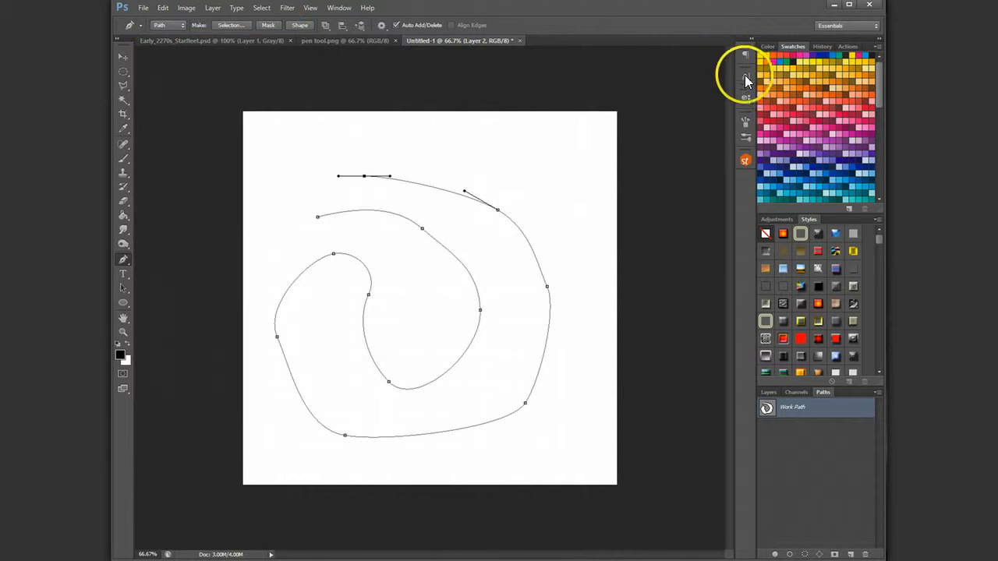
# Enable Shape Dynamics for the Brush tool with size control set to Pen Pressure and Size Jitter at 5%.
pyautogui.click(746, 137)
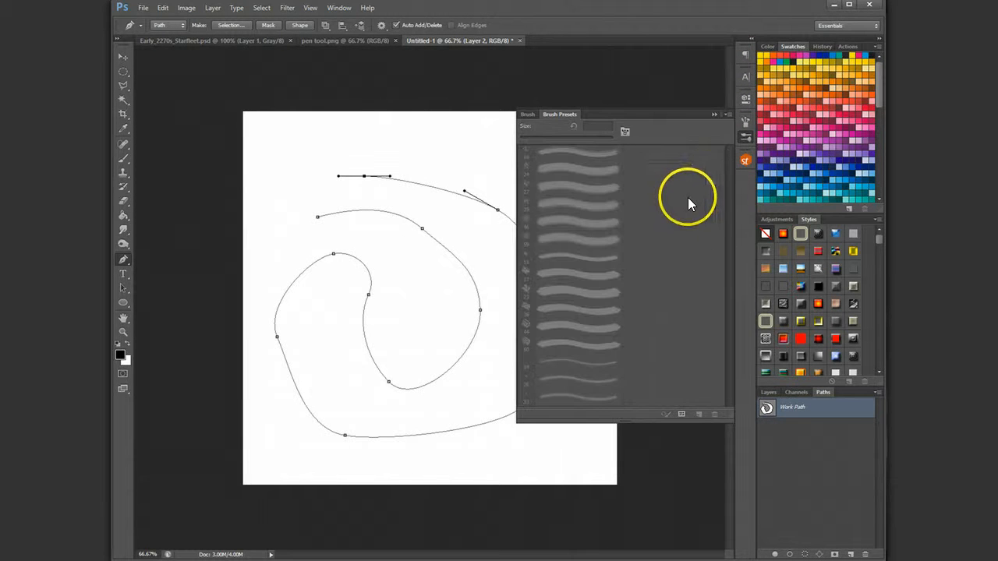
pyautogui.click(746, 123)
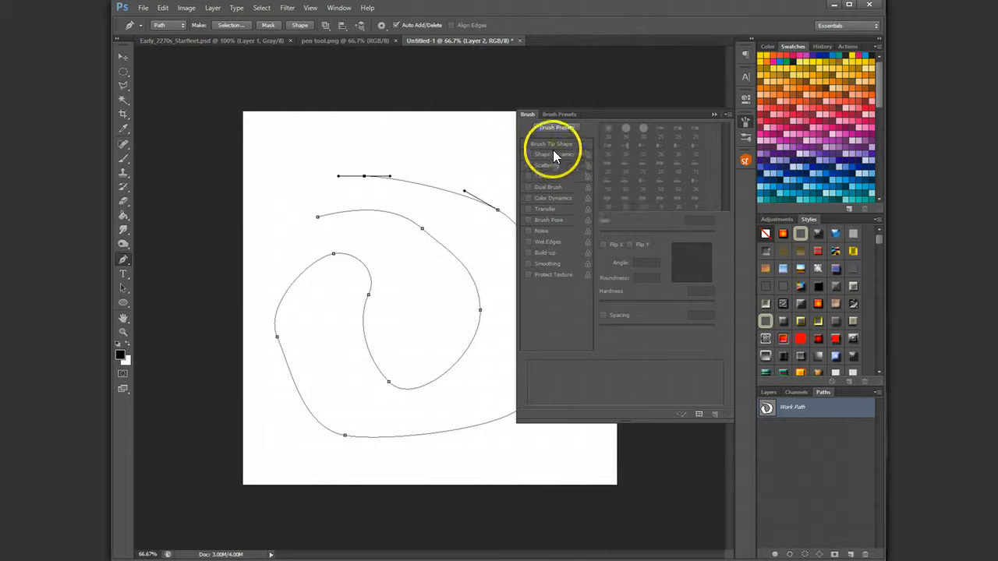
pyautogui.click(123, 157)
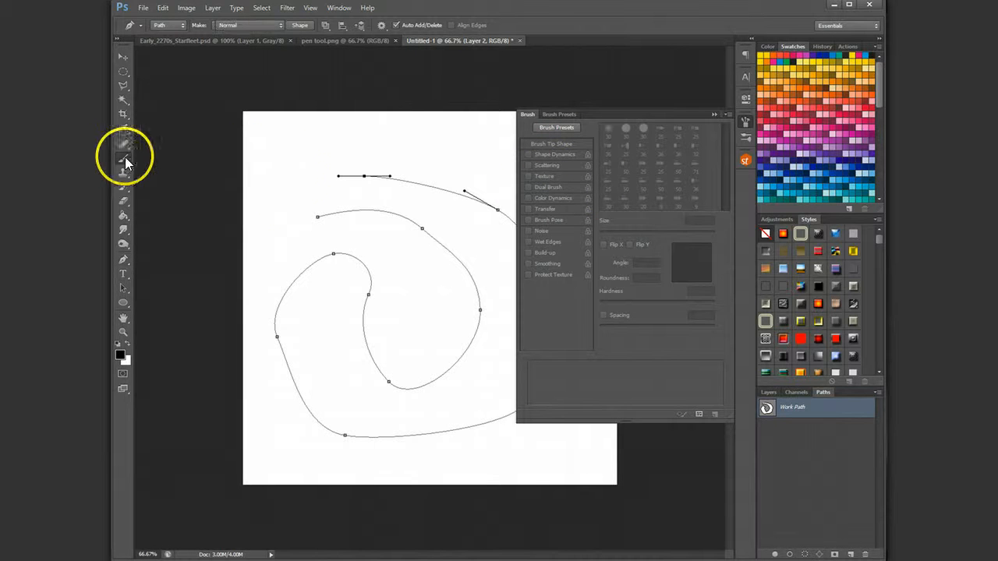
pyautogui.click(557, 153)
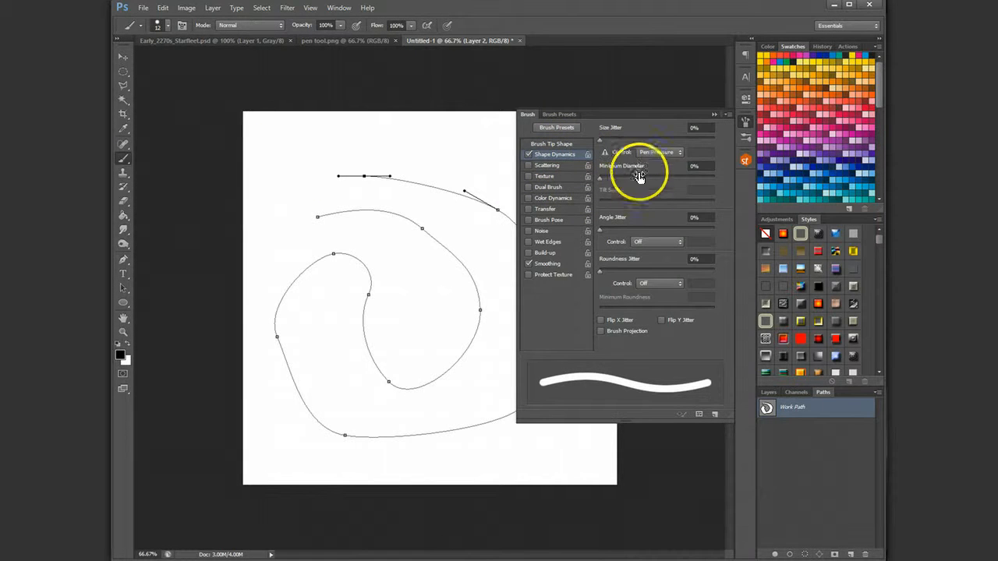
pyautogui.click(667, 154)
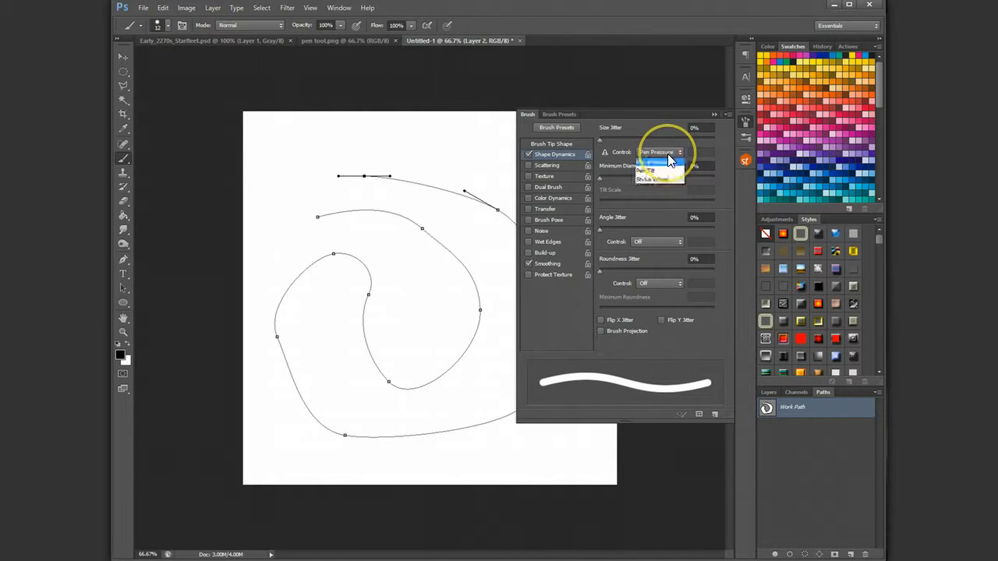
pyautogui.click(665, 180)
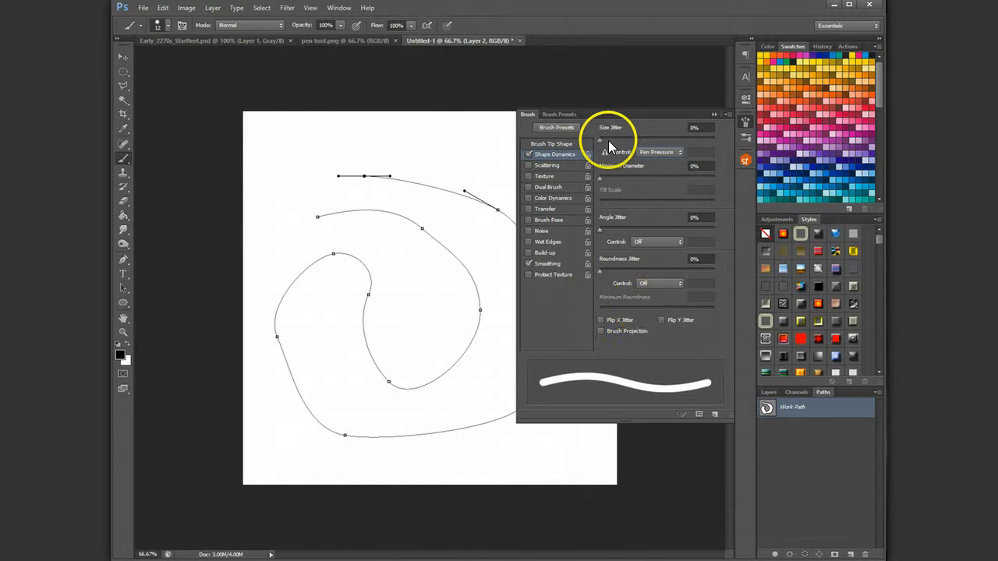
pyautogui.moveTo(599, 141); pyautogui.dragTo(604, 142)
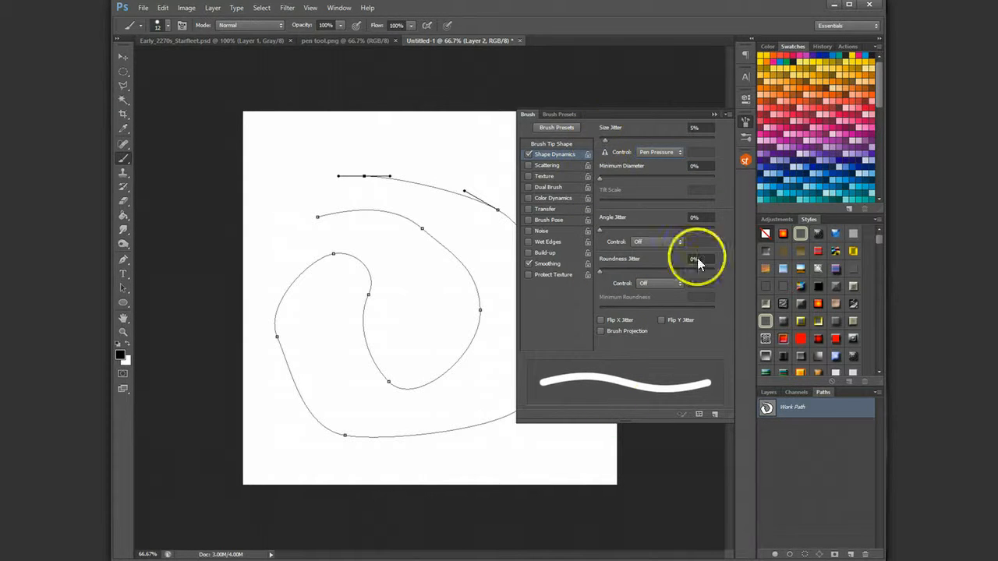
pyautogui.click(710, 113)
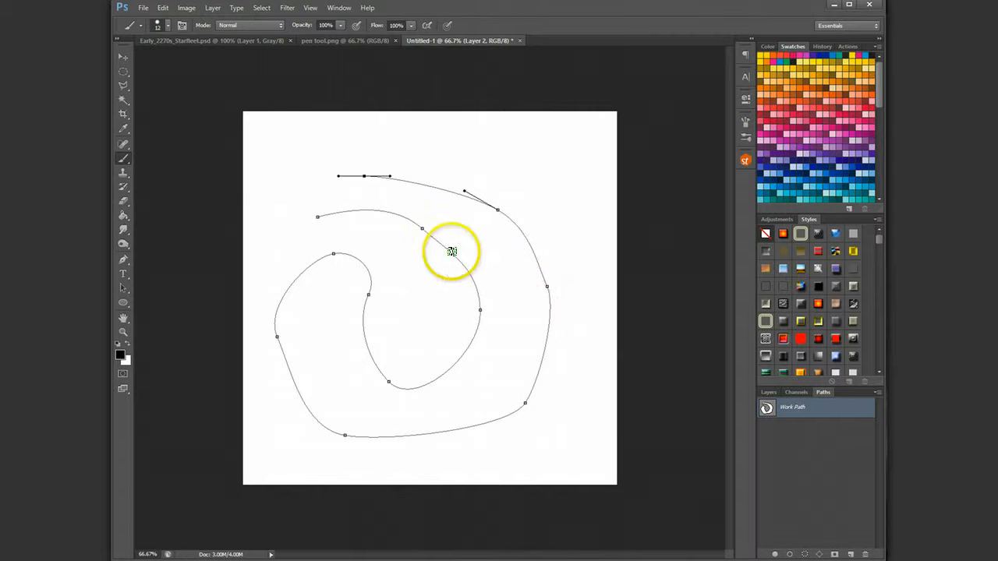
# Stroke the Work Path using the Brush with Simulate Pressure on.
pyautogui.click(122, 259)
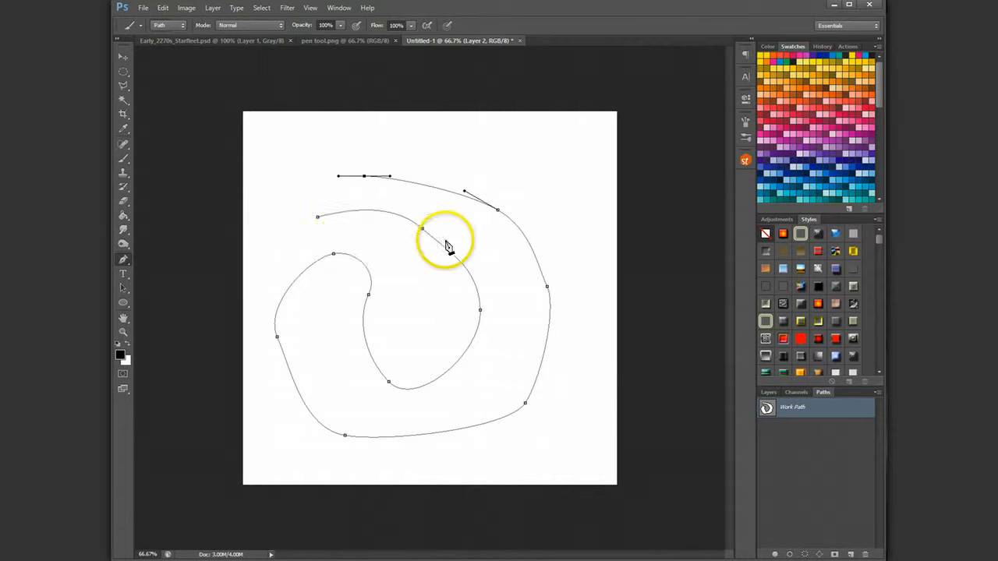
pyautogui.rightClick(447, 242)
pyautogui.click(483, 315)
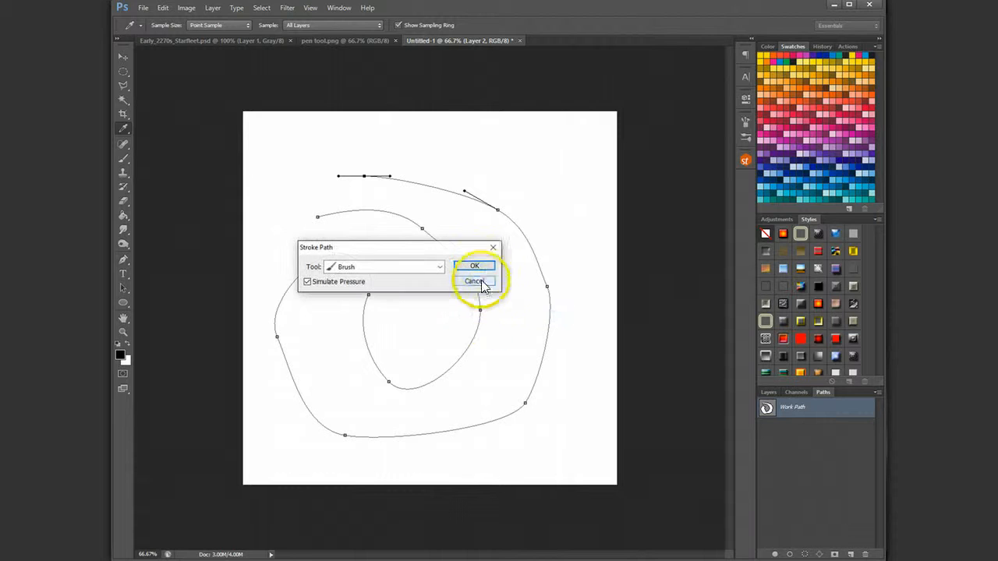
pyautogui.click(475, 266)
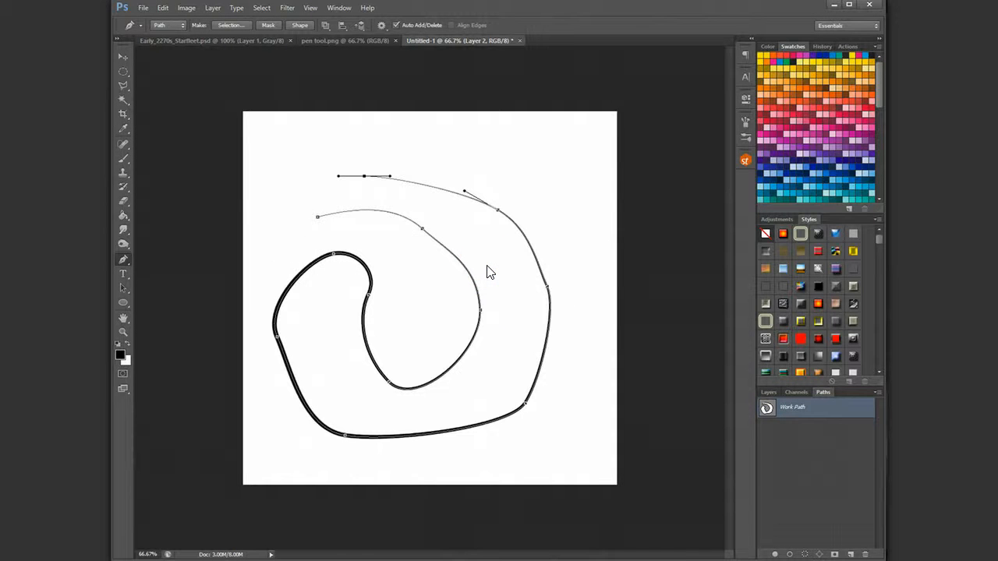
# Review the Brush tool's Shape Dynamics settings and the available size control options, and close the brush settings.
pyautogui.click(746, 120)
pyautogui.click(573, 155)
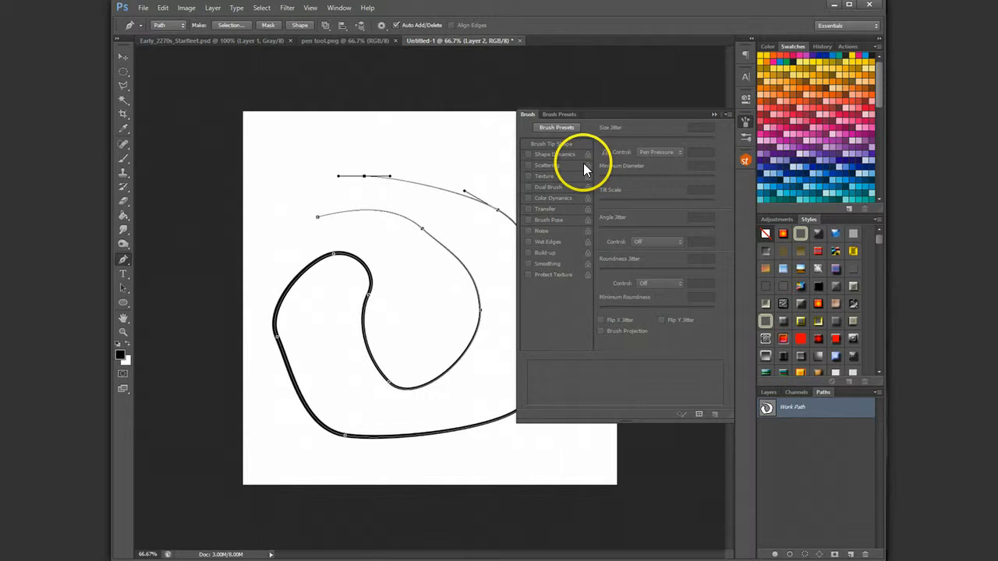
pyautogui.click(123, 160)
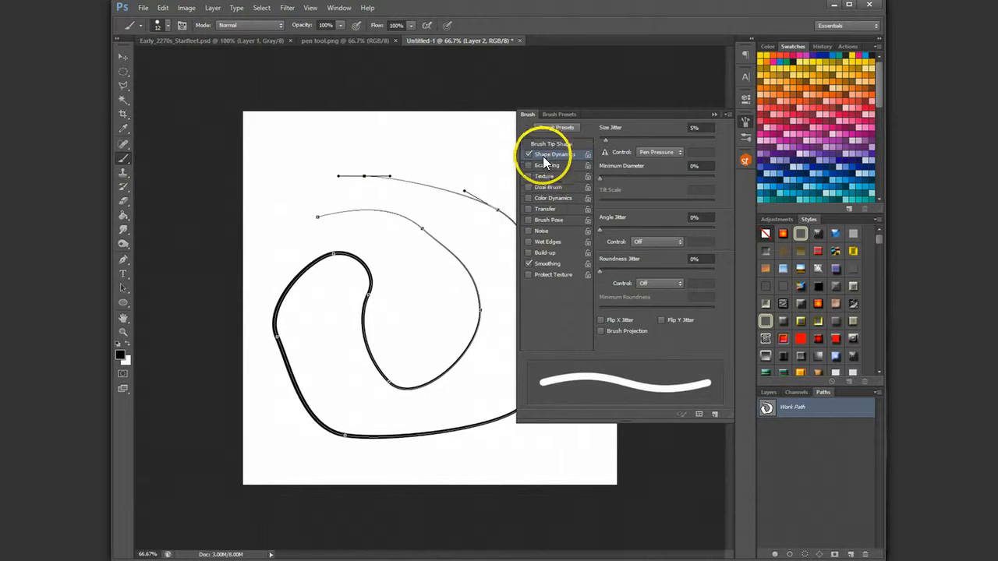
pyautogui.click(656, 152)
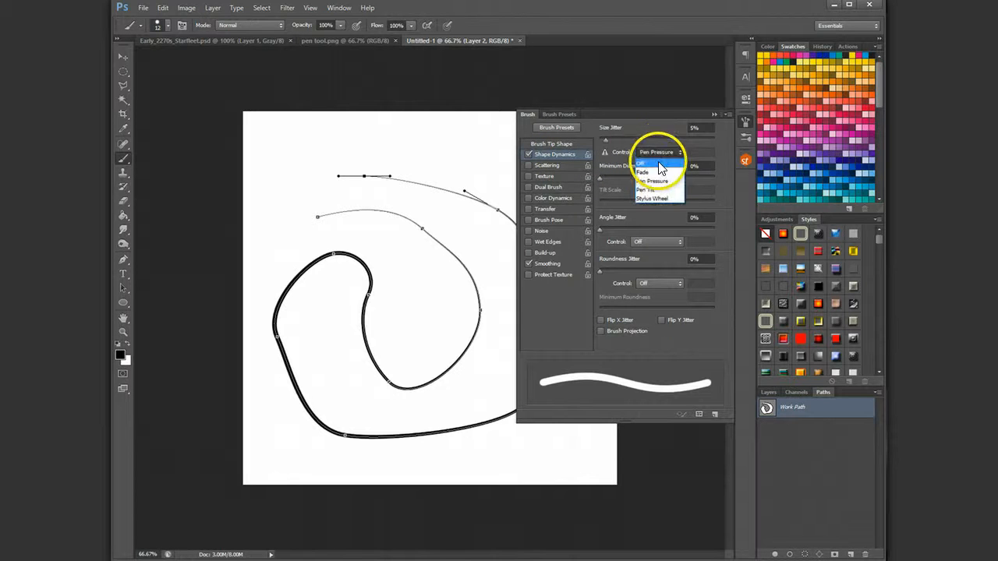
pyautogui.click(715, 116)
# Deselect the Work Path to hide its outline, check the topic list in pen tool.png and return to Untitled-1.
pyautogui.click(835, 491)
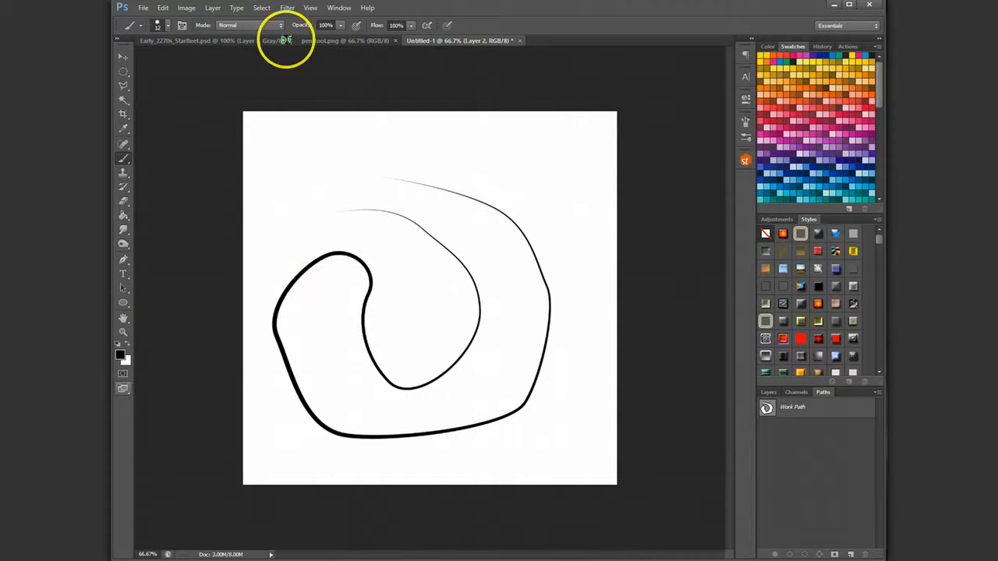
pyautogui.click(330, 39)
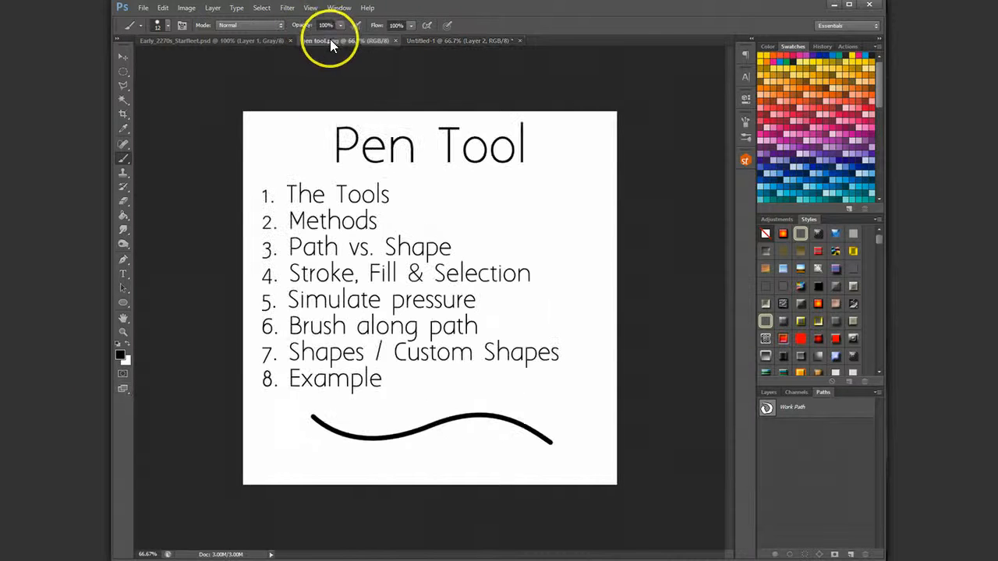
pyautogui.click(444, 39)
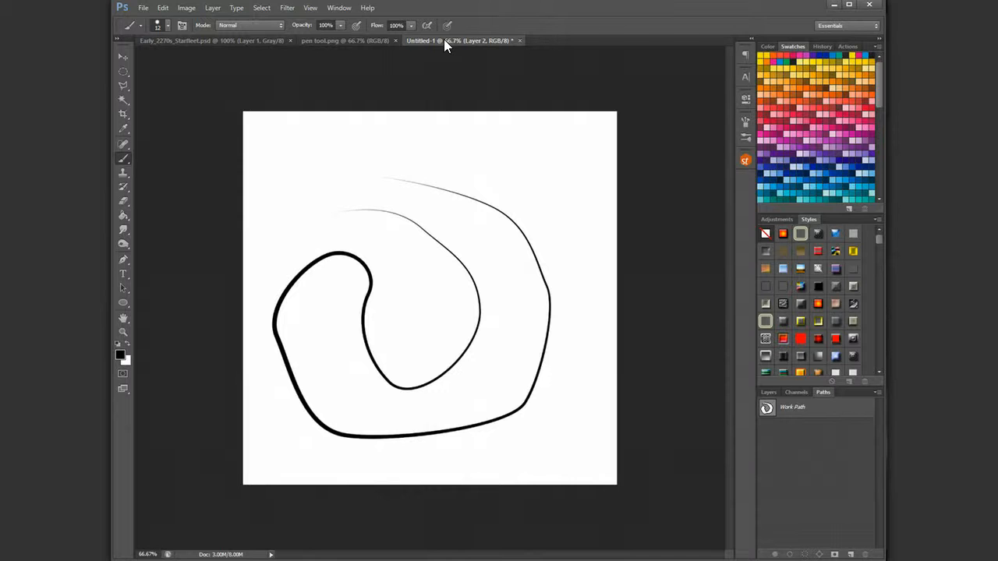
# Add an empty path in Untitled-1, and delete both the Work Path and the new Path 1.
pyautogui.click(850, 554)
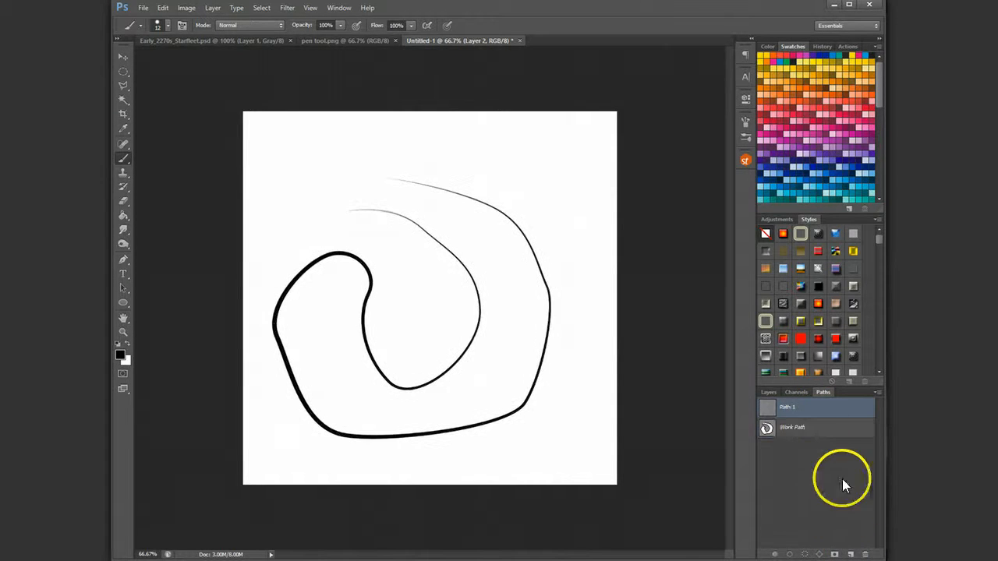
pyautogui.click(815, 428)
pyautogui.click(865, 554)
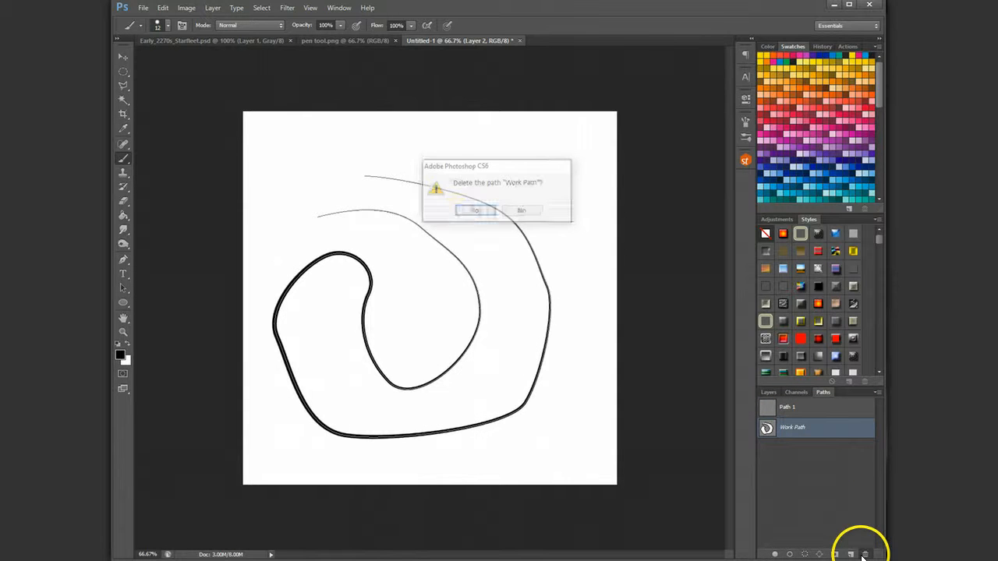
pyautogui.click(473, 211)
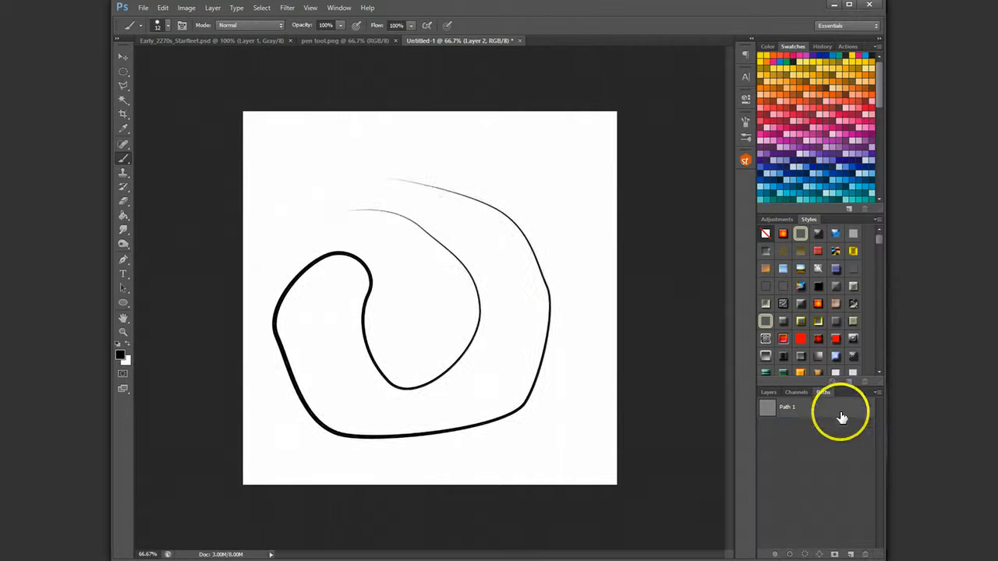
pyautogui.click(864, 554)
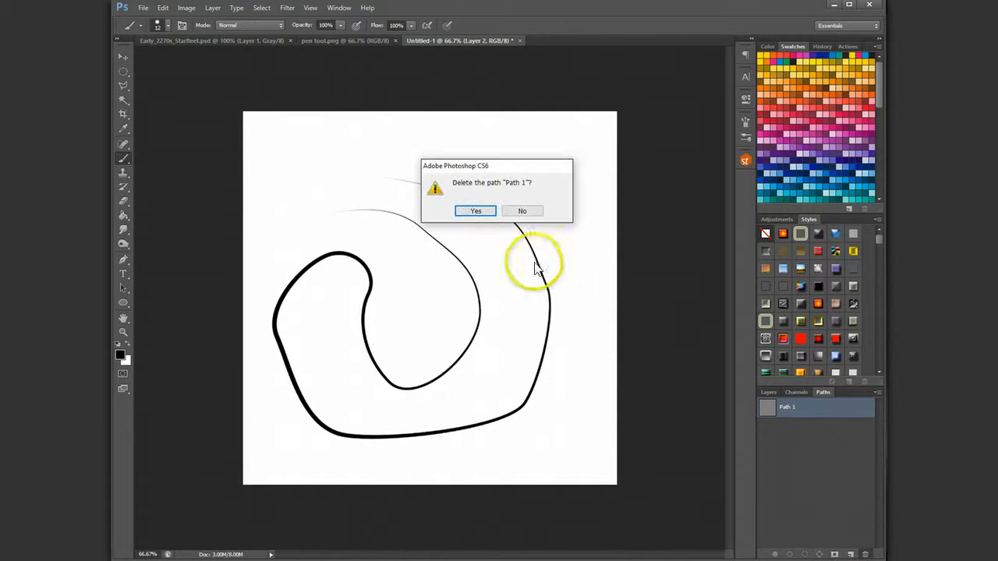
pyautogui.click(475, 211)
# Hide Layer 2 and add a new empty layer above it.
pyautogui.click(768, 392)
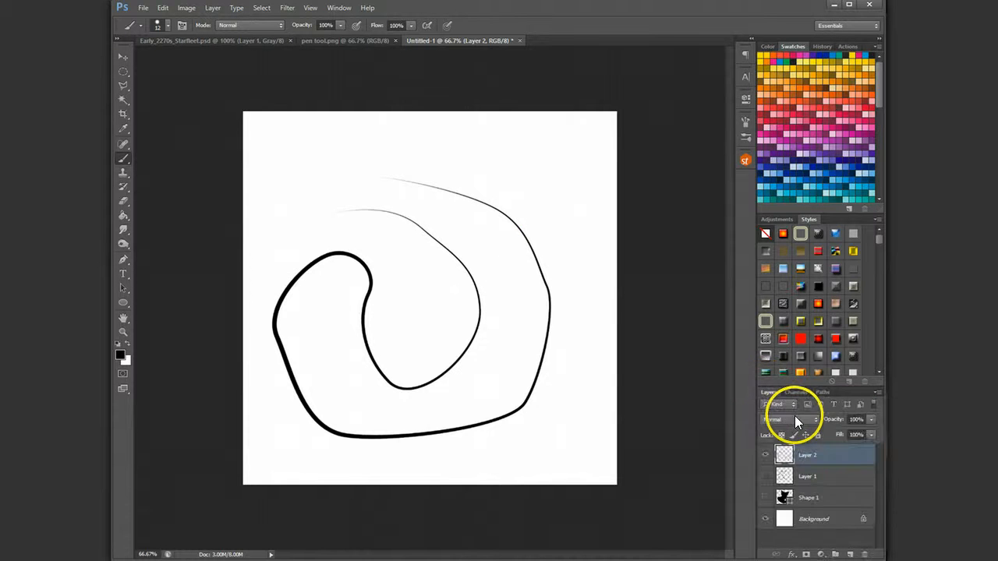
pyautogui.click(763, 455)
pyautogui.click(850, 554)
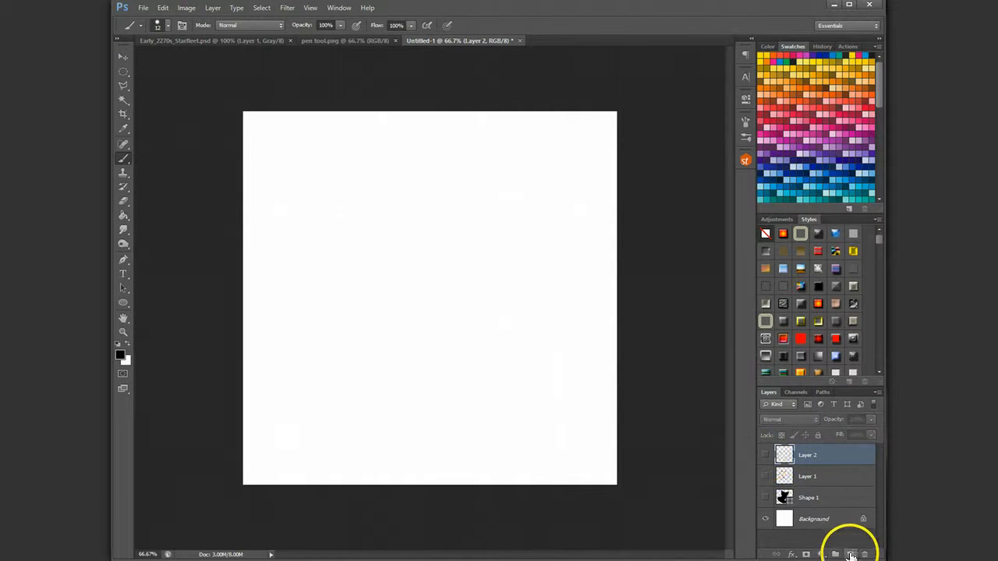
# Browse the brush presets and choose the 27 px curl-shaped tip for the Brush tool.
pyautogui.click(167, 25)
pyautogui.scroll(-3, 413, 195)
pyautogui.scroll(-10, 414, 195)
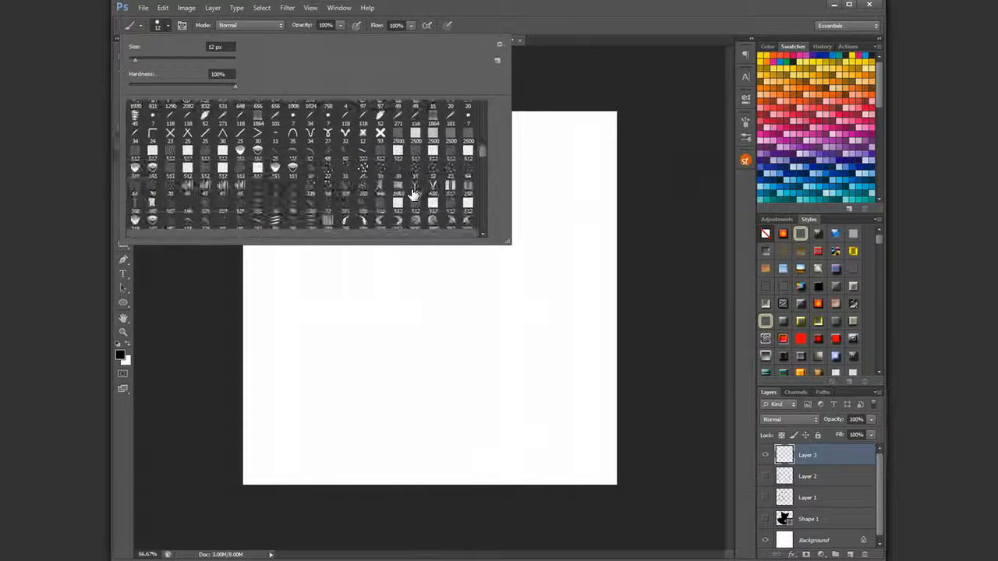
pyautogui.scroll(-8, 413, 195)
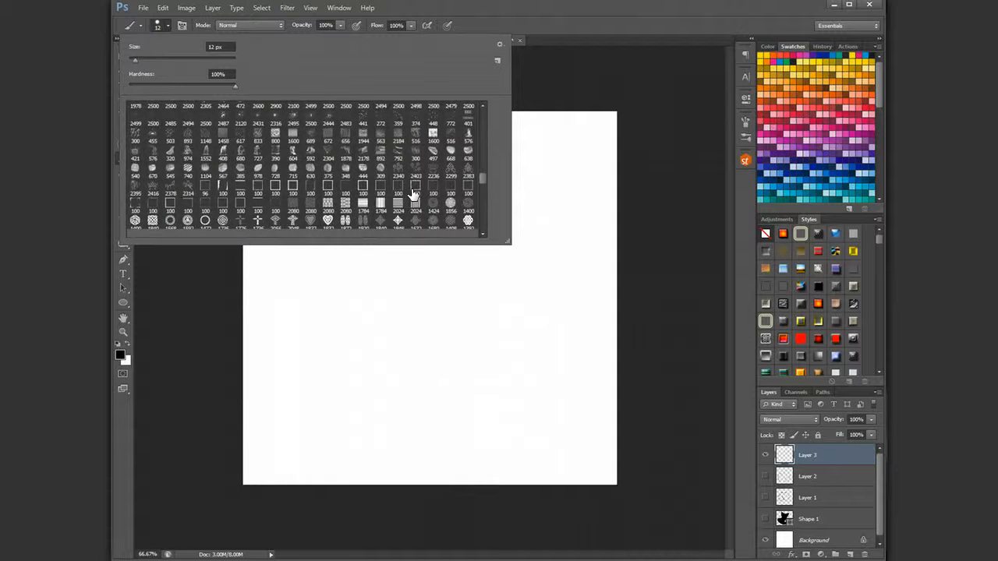
pyautogui.scroll(-8, 319, 187)
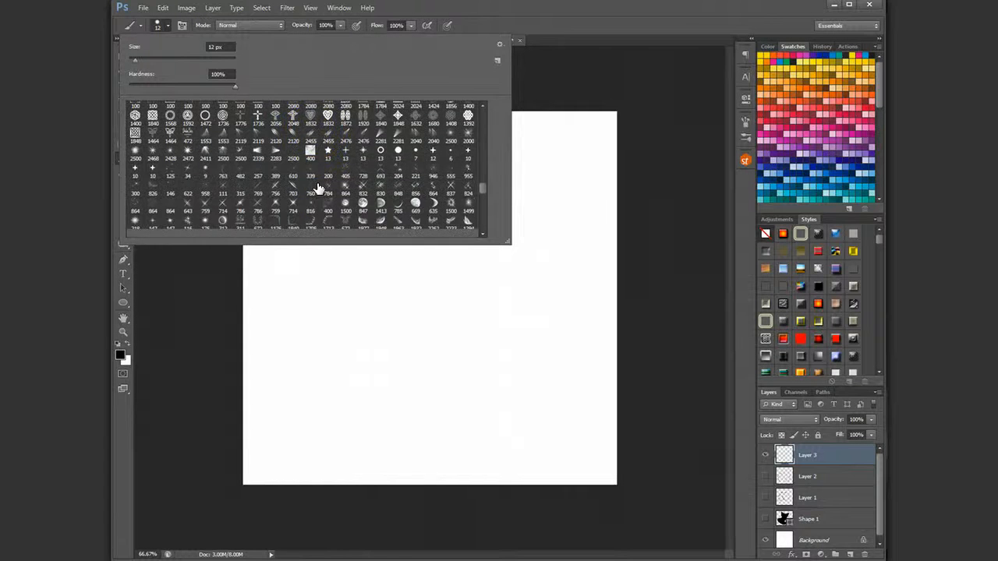
pyautogui.scroll(-8, 319, 187)
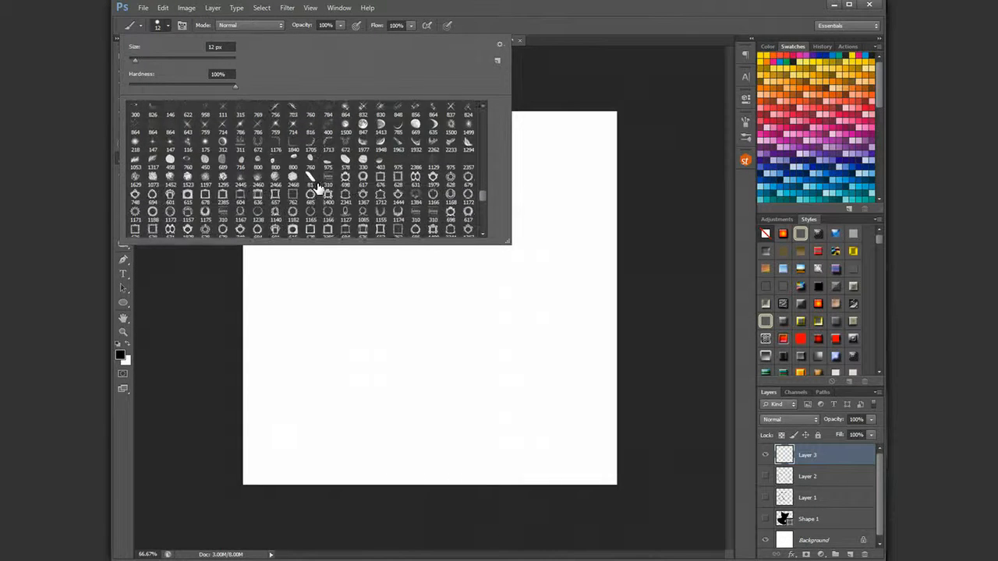
pyautogui.scroll(-8, 319, 187)
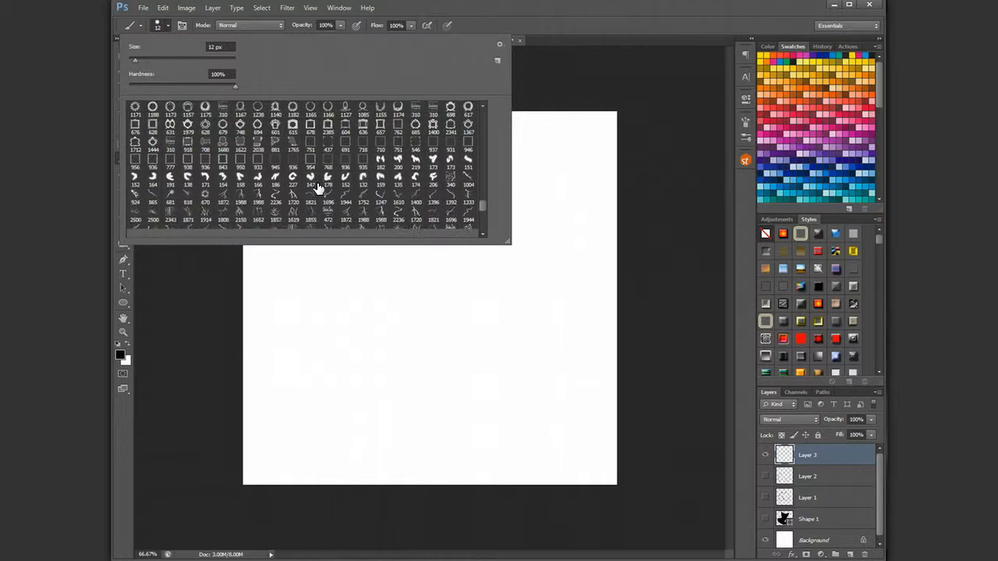
pyautogui.scroll(-4, 319, 187)
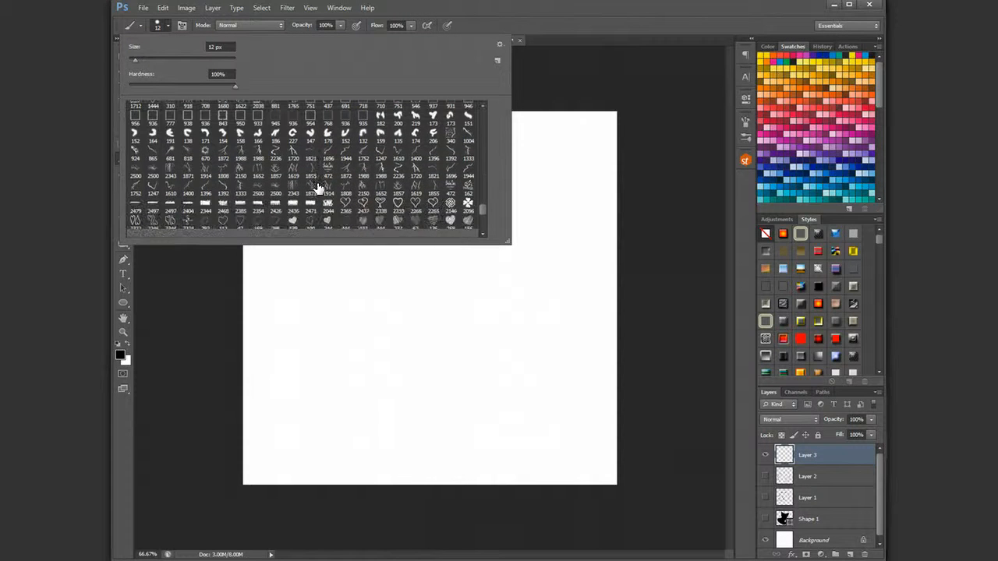
pyautogui.scroll(-1, 318, 188)
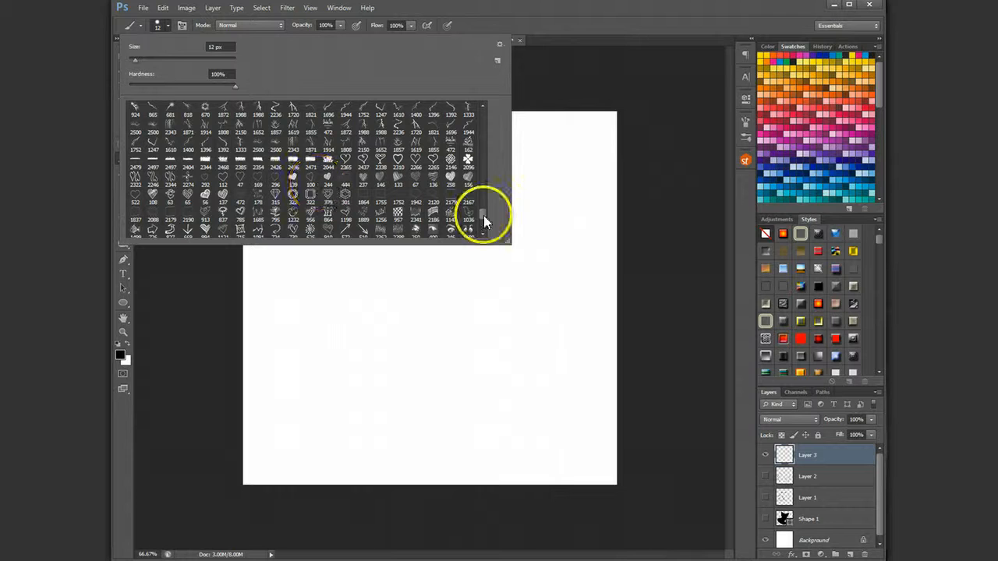
pyautogui.moveTo(483, 221); pyautogui.dragTo(489, 153)
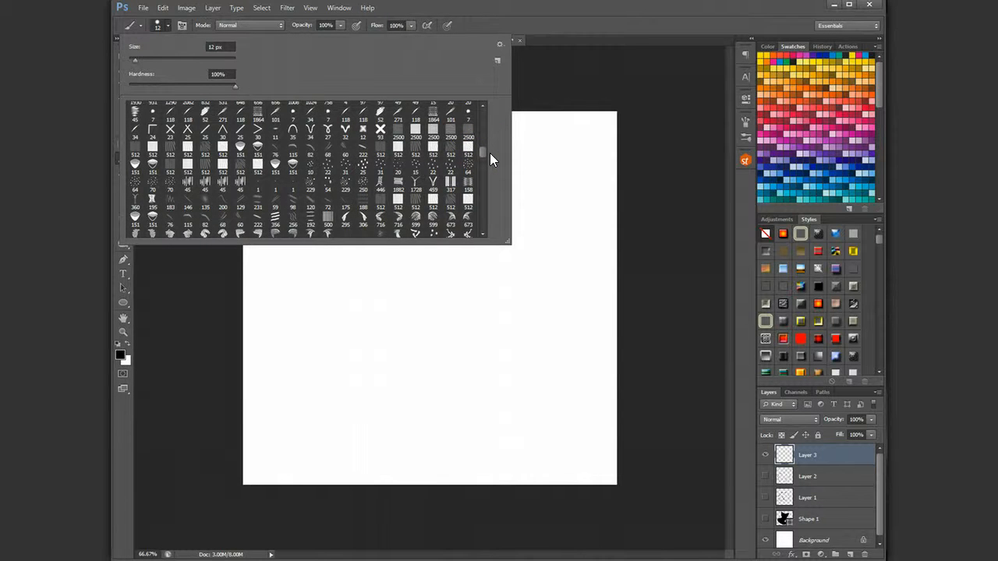
pyautogui.scroll(2, 313, 164)
pyautogui.click(327, 160)
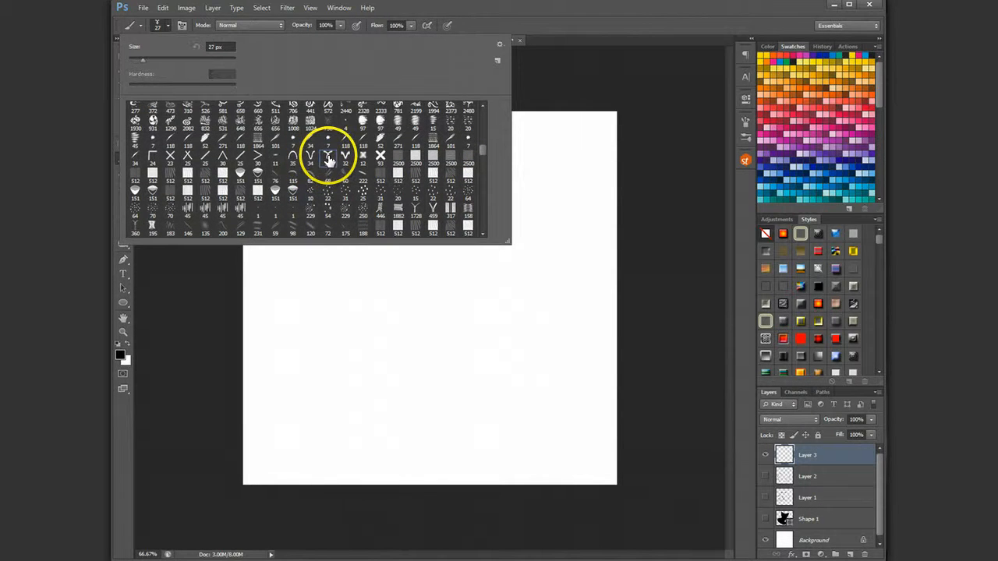
pyautogui.click(307, 295)
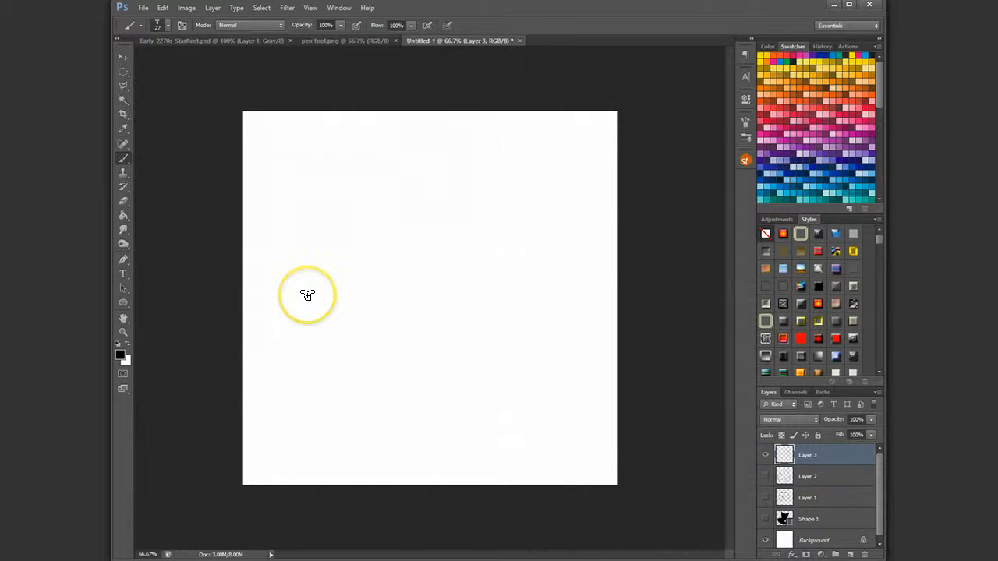
# Paint a short test stroke across the middle of the canvas with the curly brush, and undo it.
pyautogui.moveTo(307, 295); pyautogui.dragTo(485, 305)
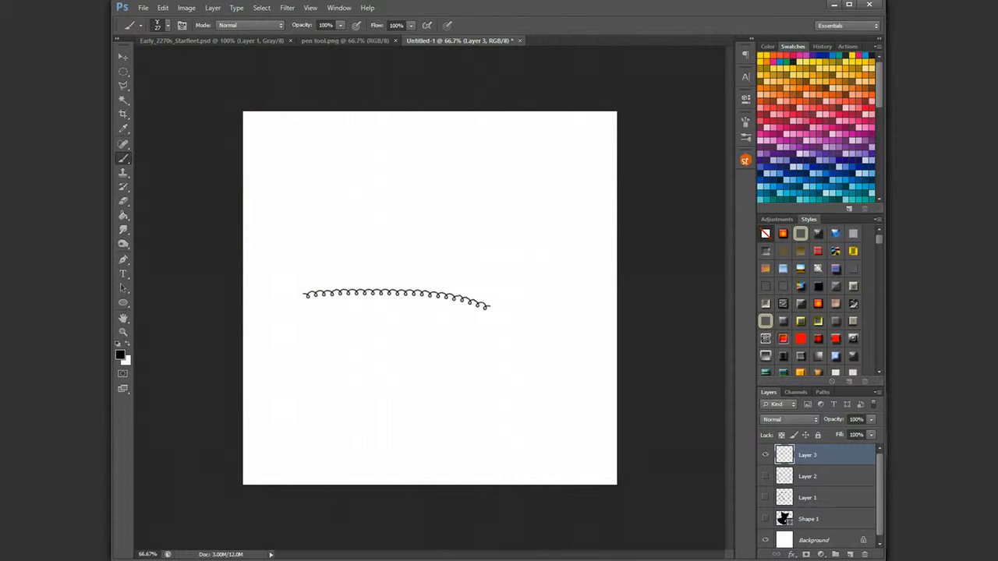
pyautogui.click(162, 9)
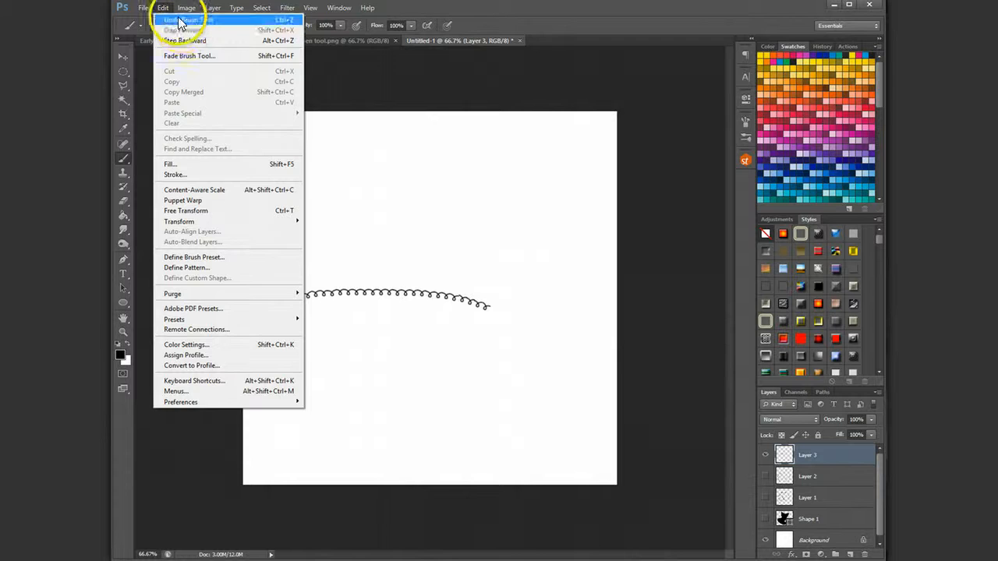
pyautogui.press('Escape')
pyautogui.hotkey('ctrl', 'z')
# Draw a closed, curved freeform path across the middle of the canvas with the Pen tool.
pyautogui.click(122, 258)
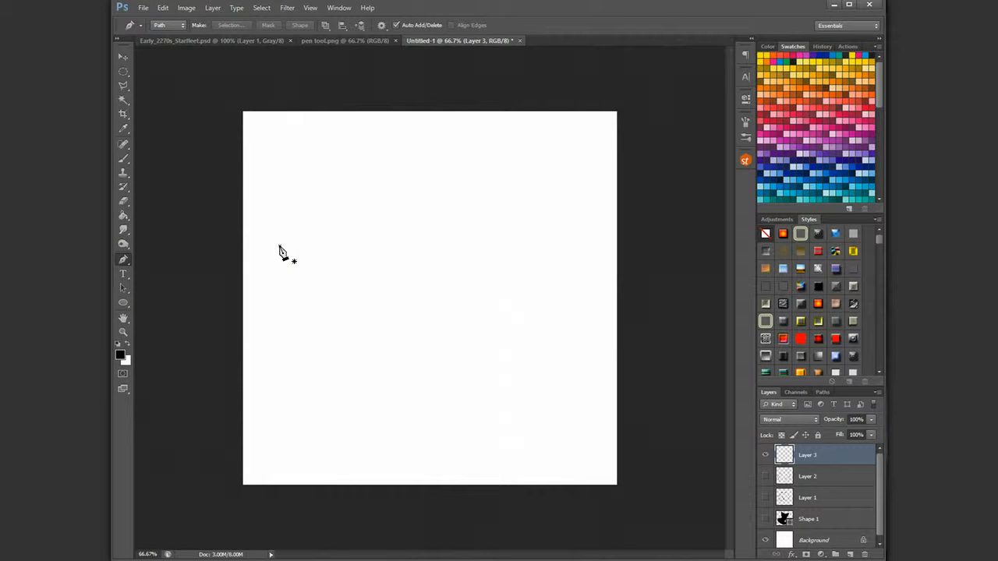
pyautogui.moveTo(317, 246); pyautogui.dragTo(318, 246)
pyautogui.moveTo(384, 241); pyautogui.dragTo(555, 287)
pyautogui.moveTo(544, 339); pyautogui.dragTo(526, 354)
pyautogui.moveTo(466, 357); pyautogui.dragTo(448, 356)
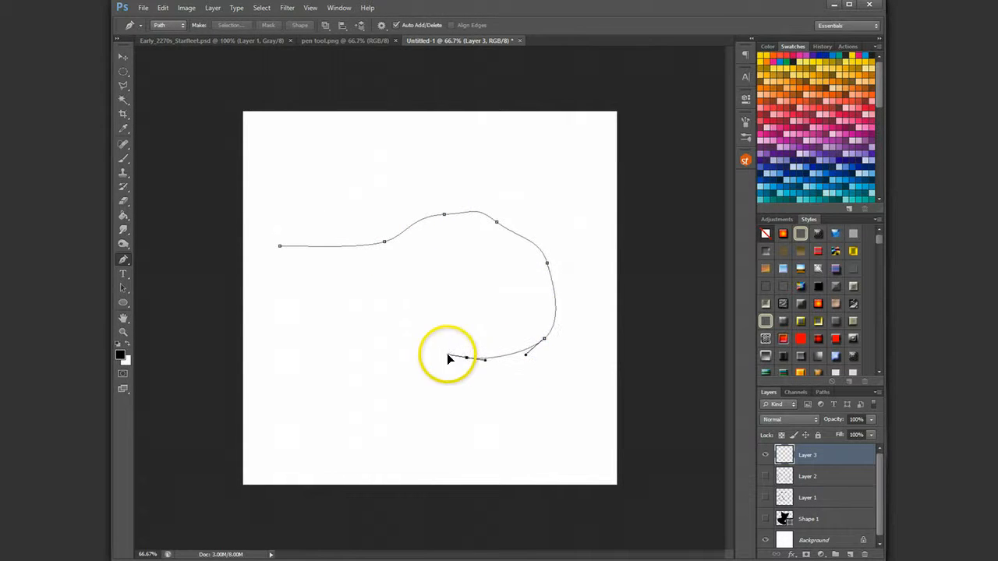
pyautogui.moveTo(415, 325); pyautogui.dragTo(329, 302)
pyautogui.moveTo(282, 279); pyautogui.dragTo(278, 250)
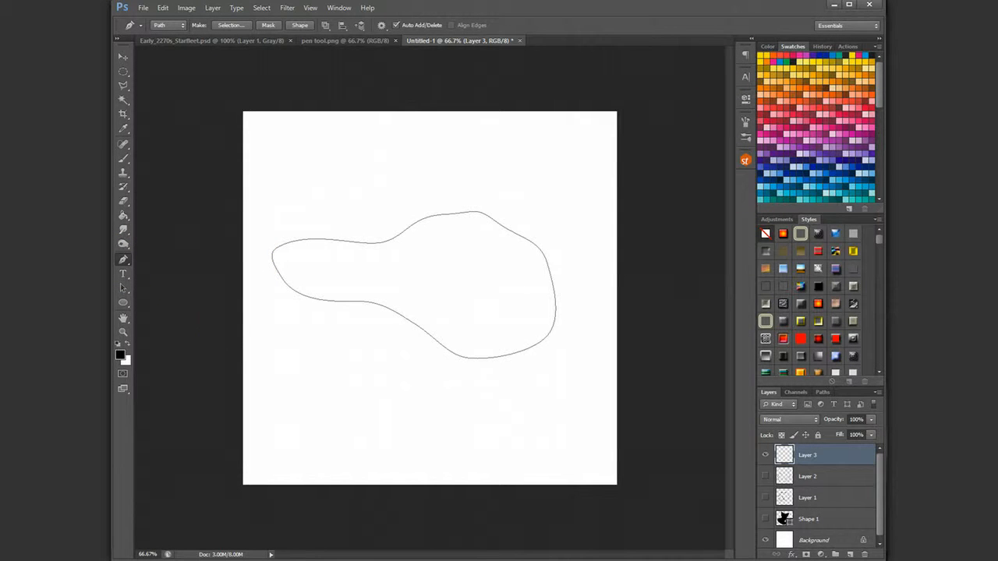
# Stroke the closed path on Layer 3 using the Brush with its curly tip.
pyautogui.rightClick(305, 244)
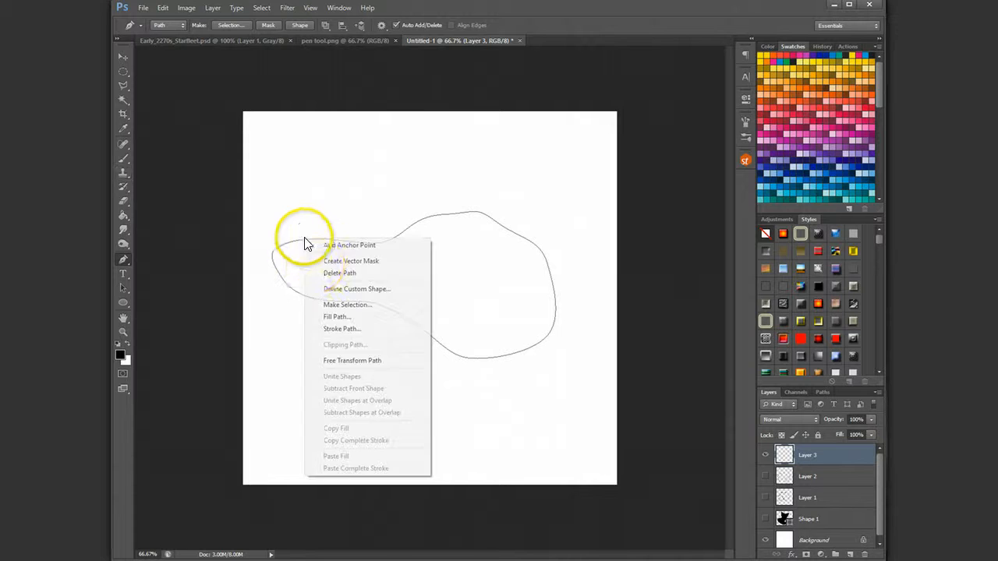
pyautogui.click(343, 328)
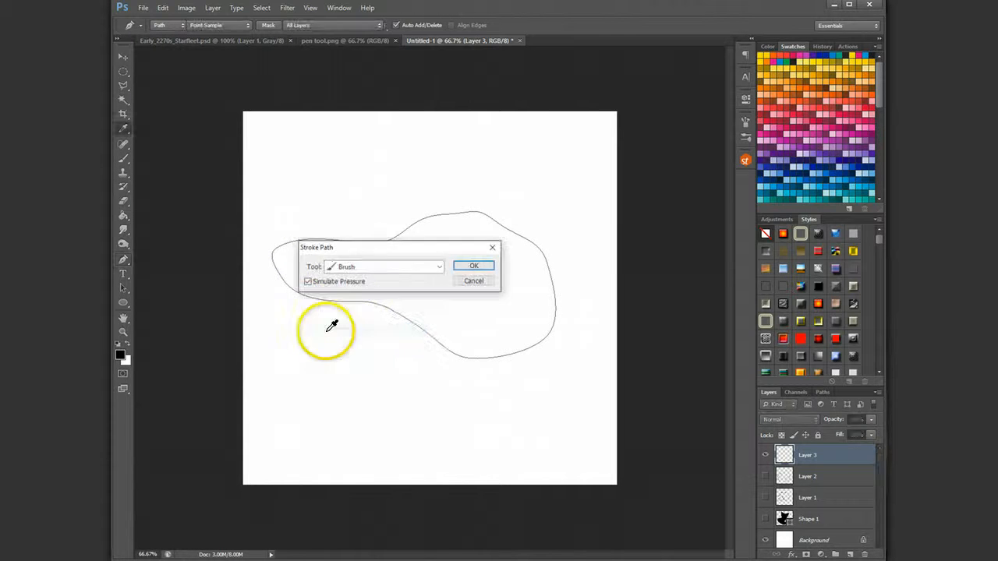
pyautogui.click(307, 282)
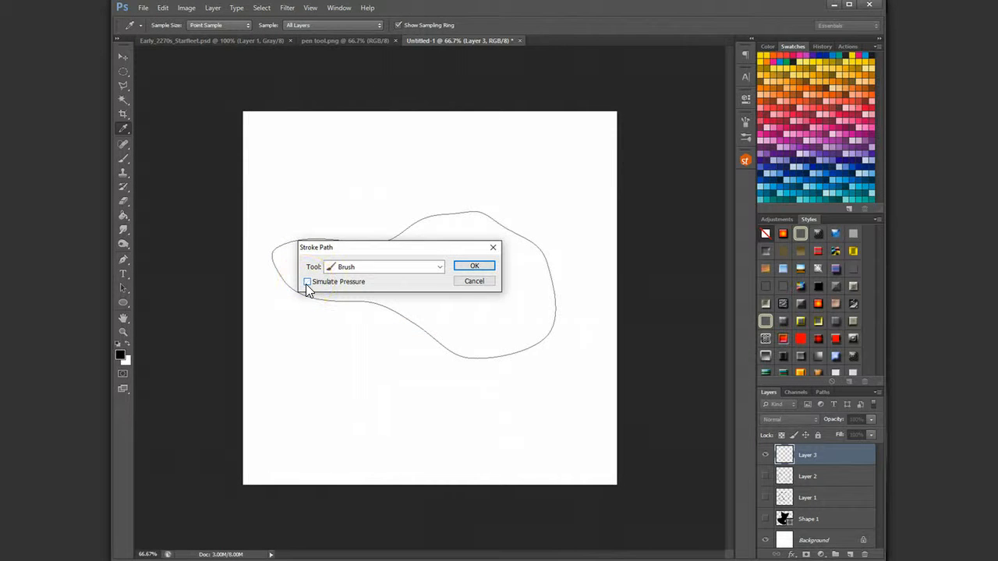
pyautogui.click(351, 283)
pyautogui.click(472, 267)
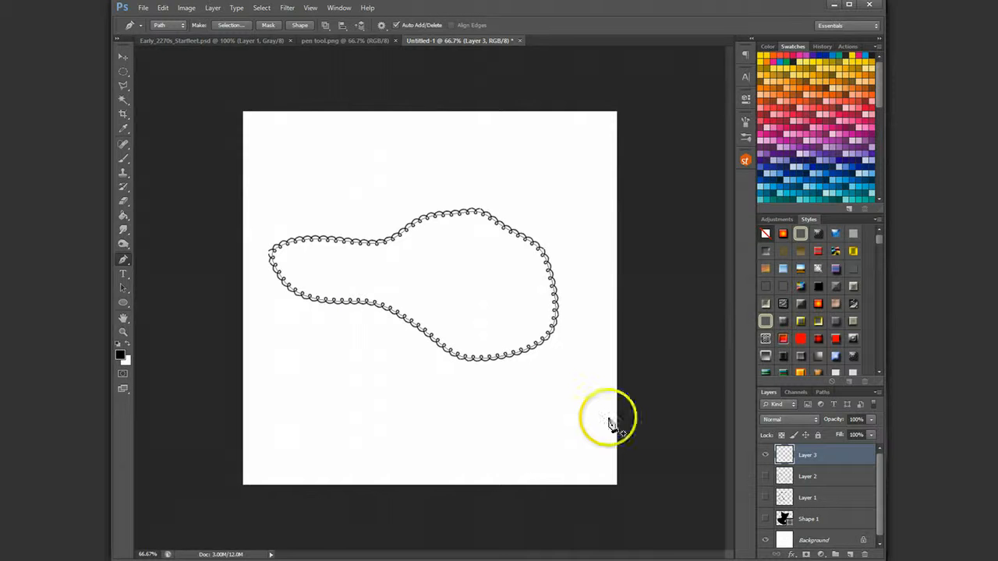
# Check the curly brush's Shape Dynamics settings, keep the angle control on Direction, and close the brush settings.
pyautogui.click(745, 122)
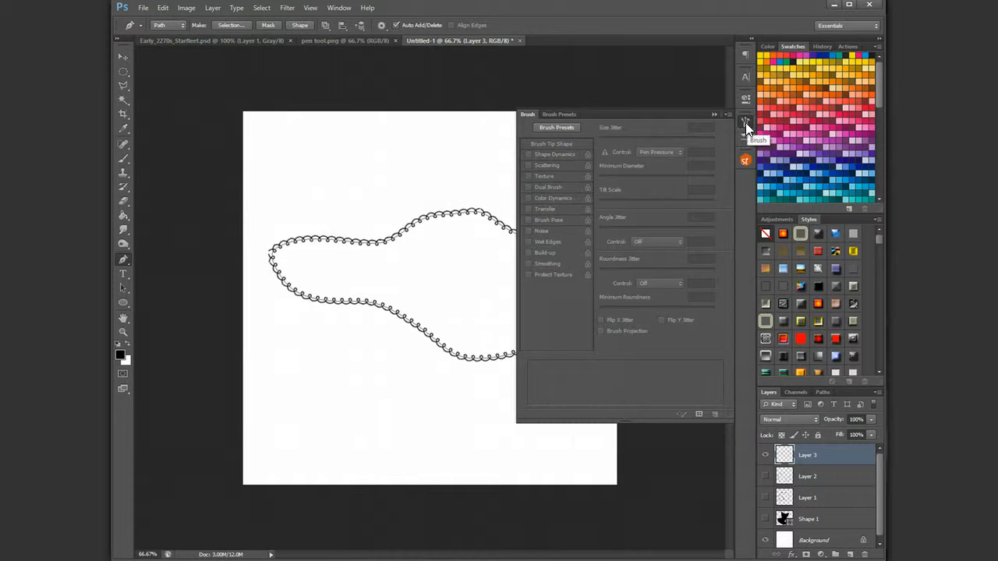
pyautogui.click(123, 158)
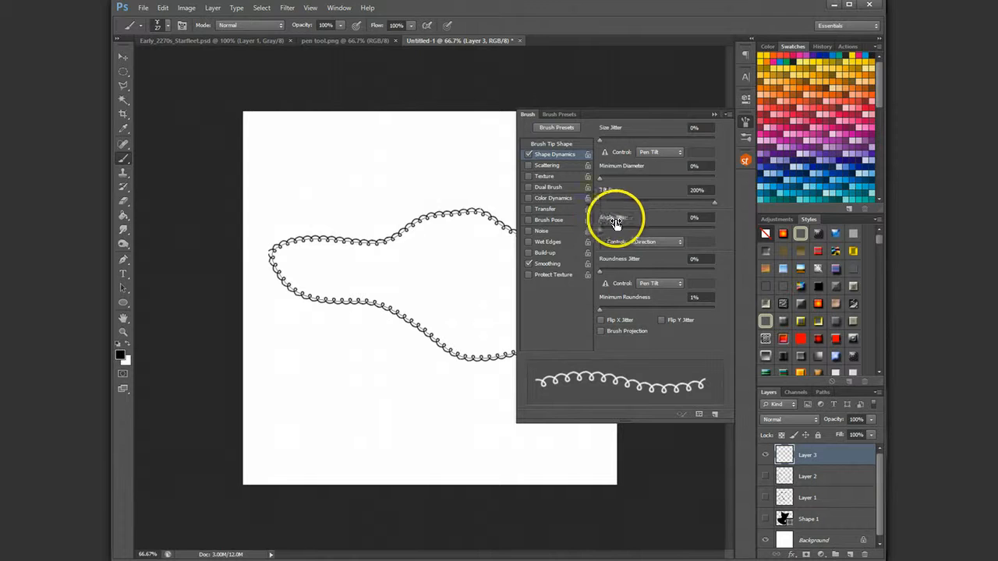
pyautogui.click(679, 243)
pyautogui.click(660, 315)
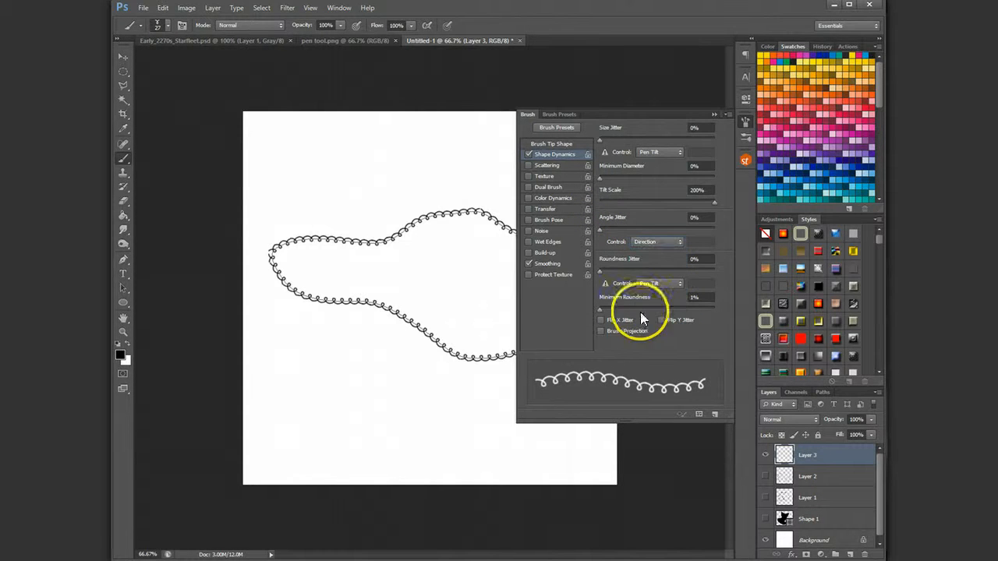
pyautogui.click(714, 115)
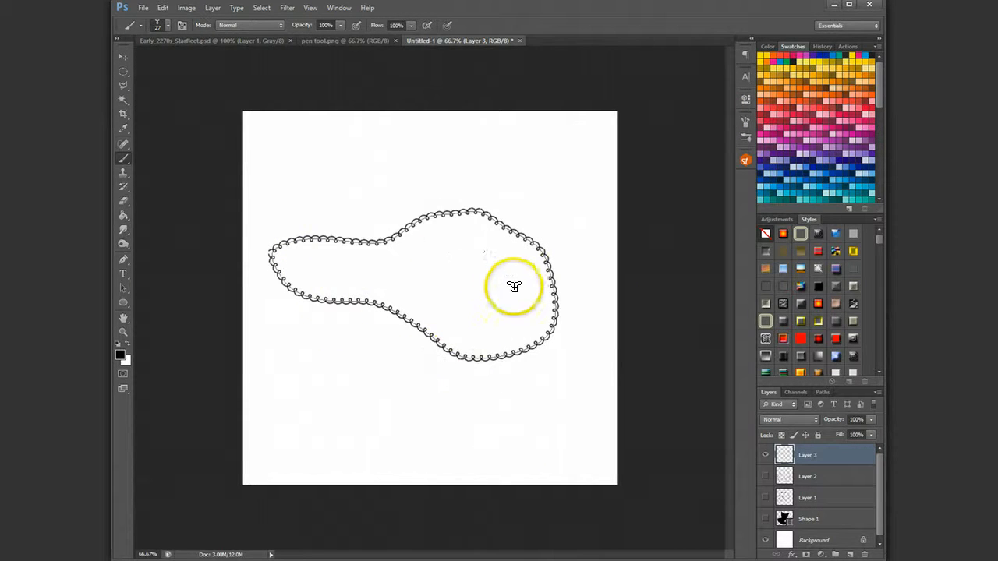
# Paint a closed freehand loop around the stroked shape with the curly brush, and check the topic list in pen tool.png.
pyautogui.moveTo(268, 179)
pyautogui.mouseDown()
pyautogui.moveTo(310, 172)
pyautogui.moveTo(507, 190)
pyautogui.mouseUp()
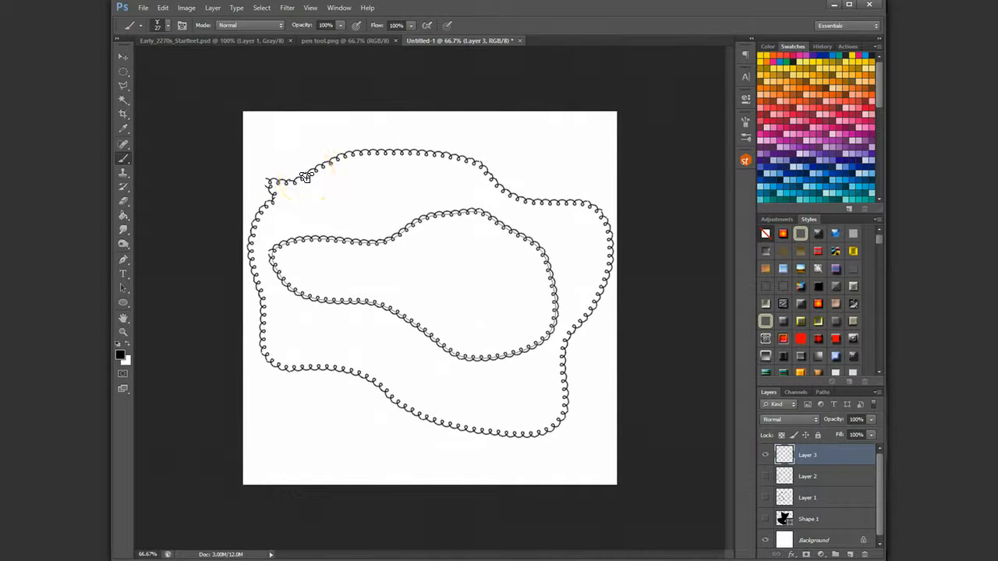
pyautogui.click(342, 44)
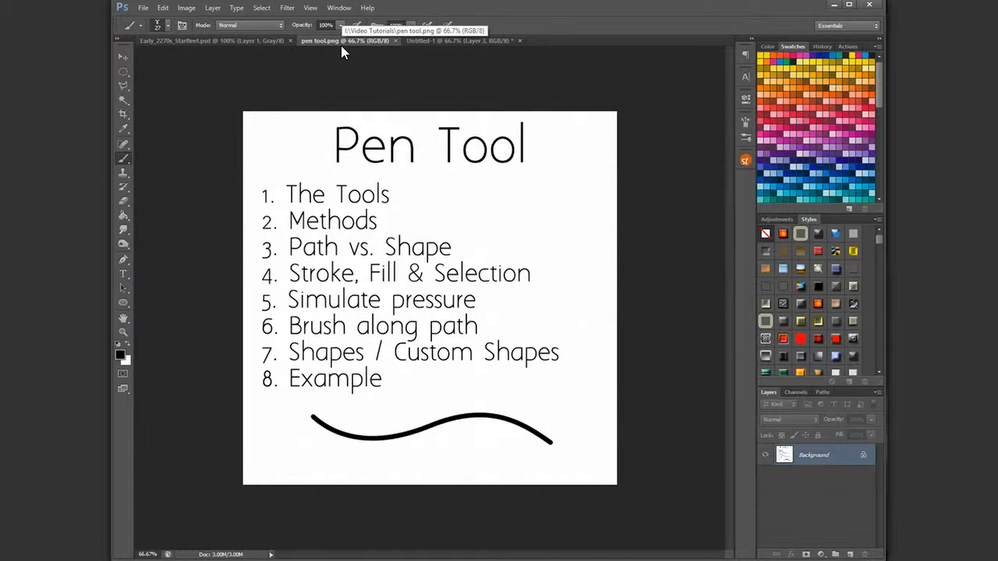
pyautogui.click(444, 39)
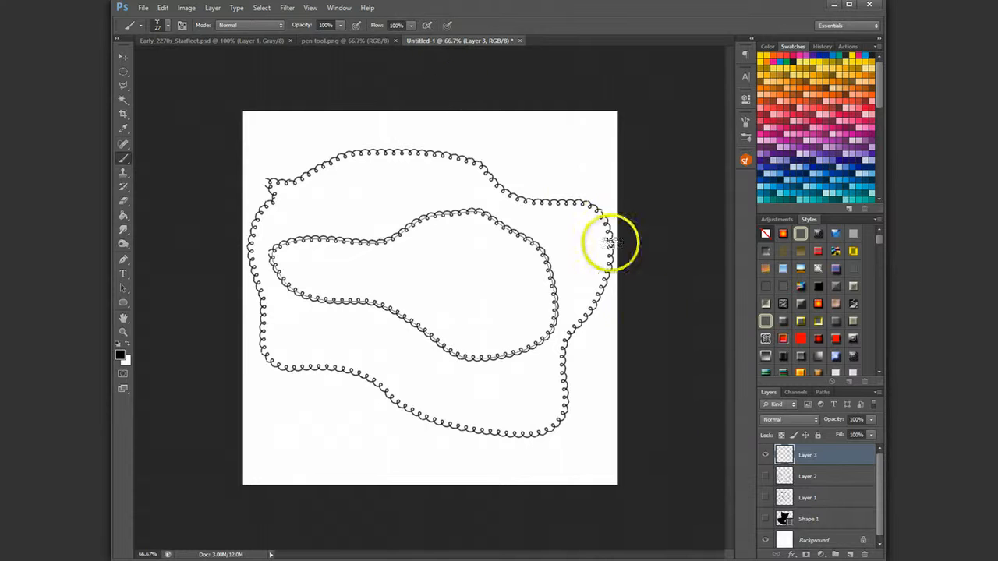
# Hide Layer 3, add a new layer, and draw a rectangular path near the canvas's upper-left corner.
pyautogui.click(765, 454)
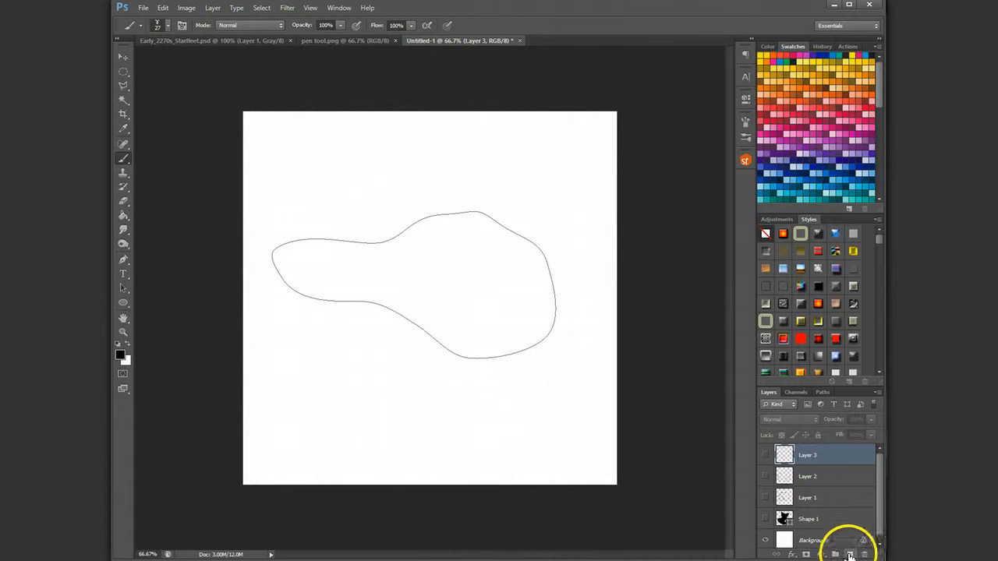
pyautogui.click(851, 552)
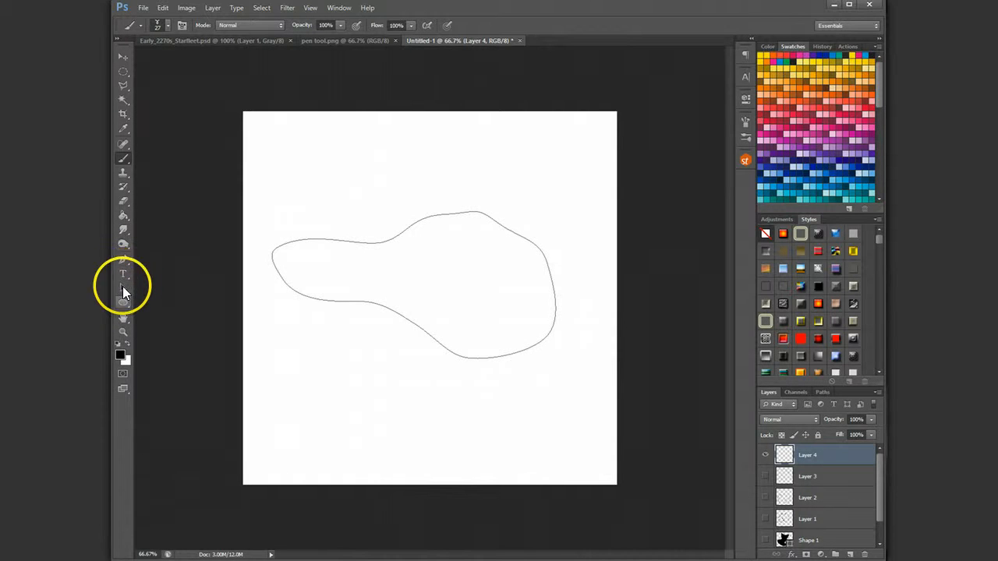
pyautogui.click(124, 306)
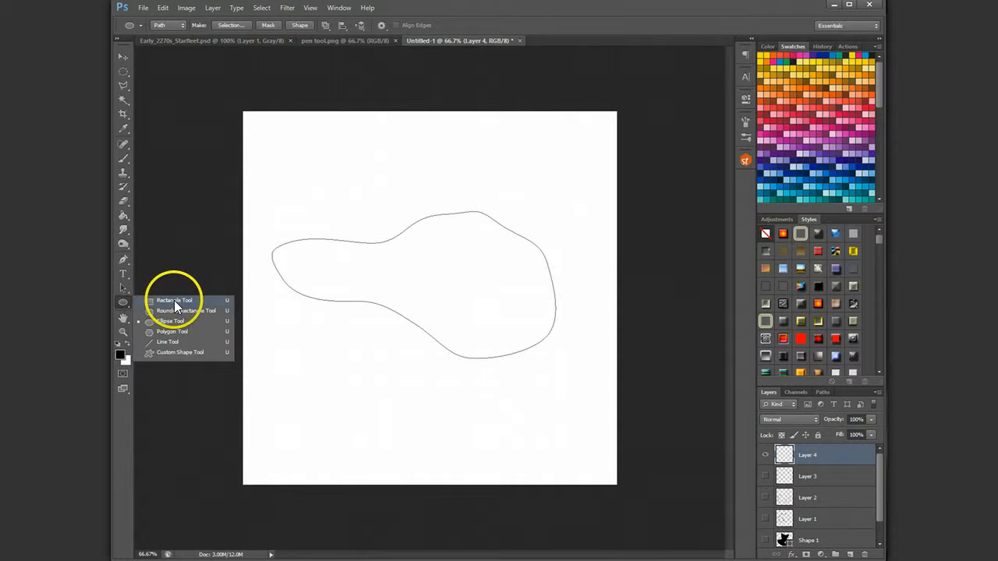
pyautogui.click(168, 300)
pyautogui.moveTo(261, 129); pyautogui.dragTo(328, 183)
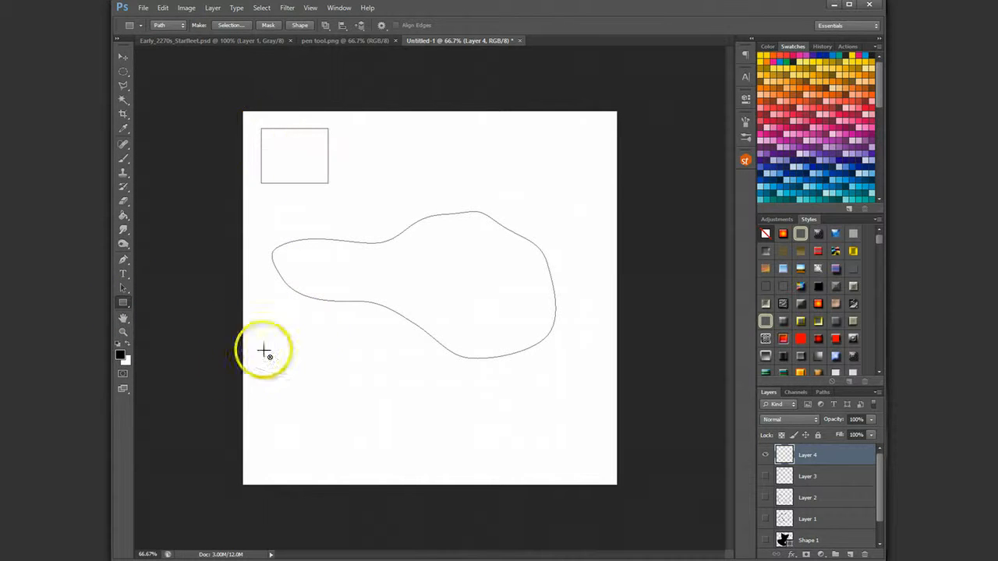
# Switch the drawing mode to Shape and draw a black rounded rectangle about 207 by 145 px near the canvas's top edge.
pyautogui.click(181, 26)
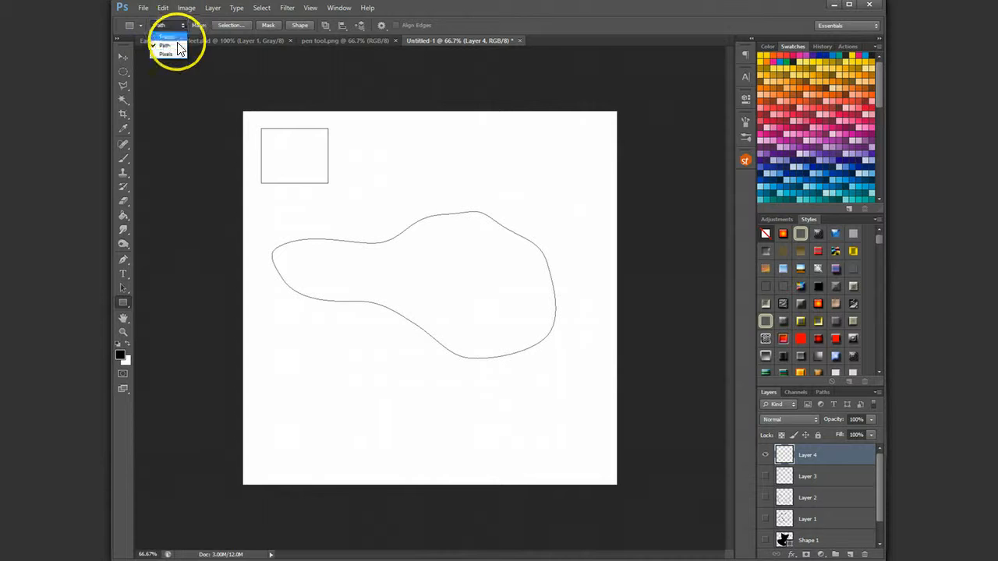
pyautogui.click(173, 43)
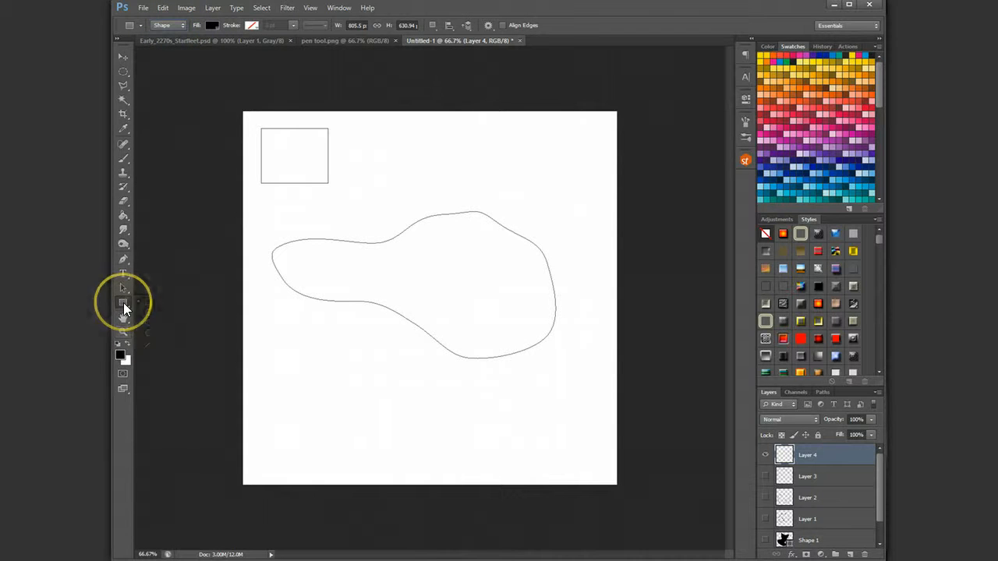
pyautogui.click(123, 303)
pyautogui.click(185, 310)
pyautogui.moveTo(321, 122); pyautogui.dragTo(396, 174)
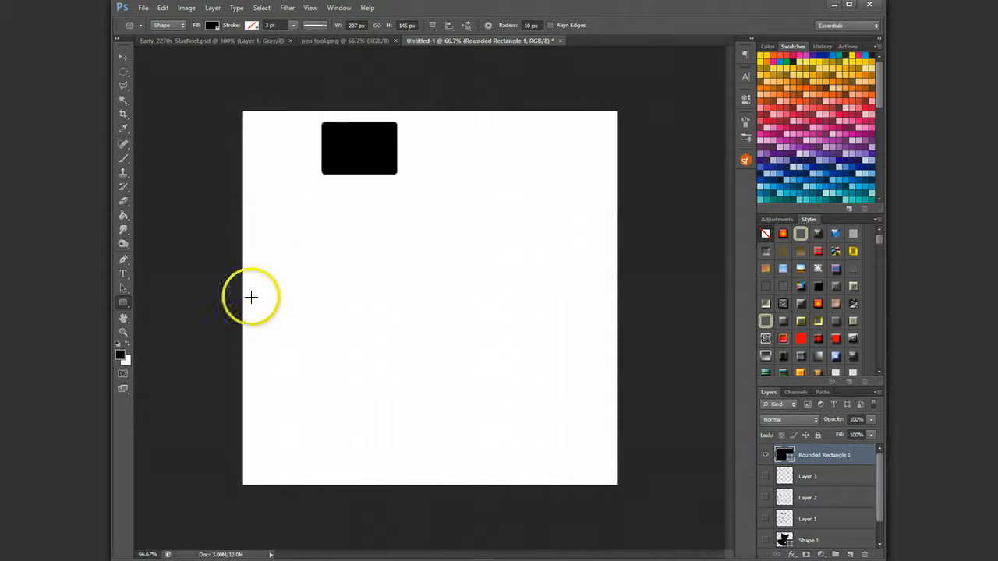
# Draw a small black ellipse beside the rounded rectangle and a larger black circle near the canvas's right edge.
pyautogui.click(121, 310)
pyautogui.click(185, 322)
pyautogui.moveTo(412, 136); pyautogui.dragTo(473, 183)
pyautogui.moveTo(515, 150); pyautogui.dragTo(597, 223)
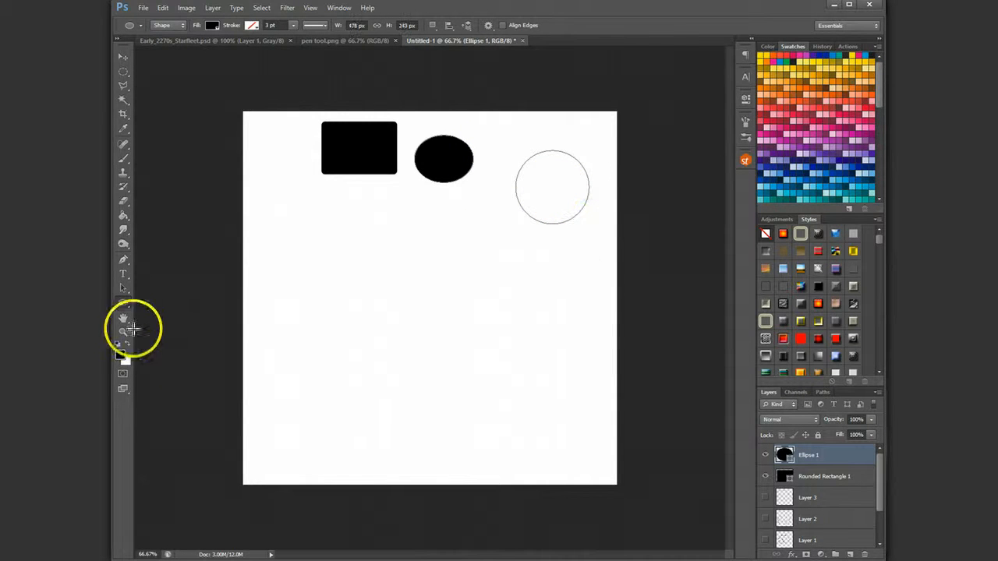
# Draw a 50-sided polygon starburst, about 260 px wide, below the rounded rectangle.
pyautogui.click(122, 306)
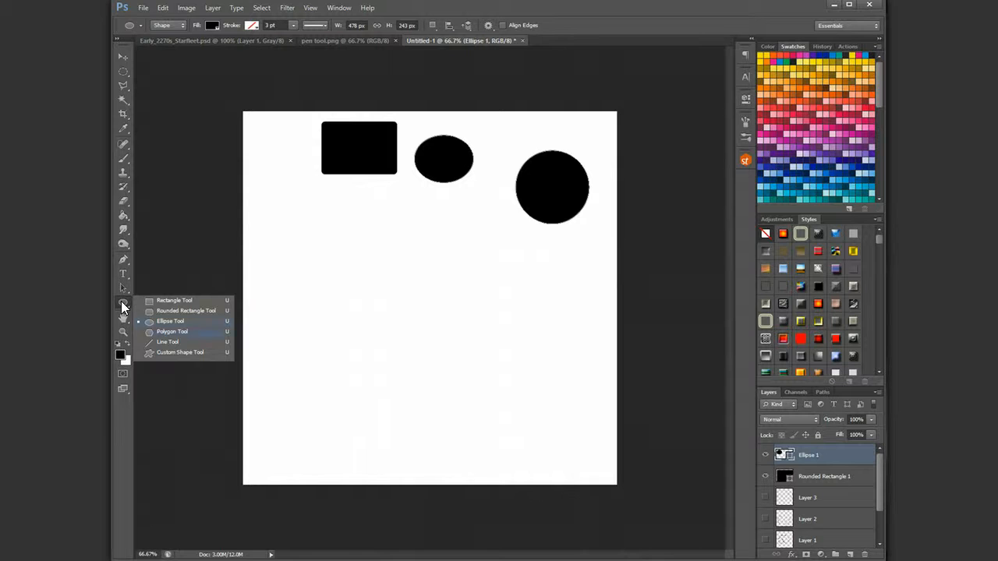
pyautogui.click(171, 331)
pyautogui.moveTo(263, 202); pyautogui.dragTo(376, 248)
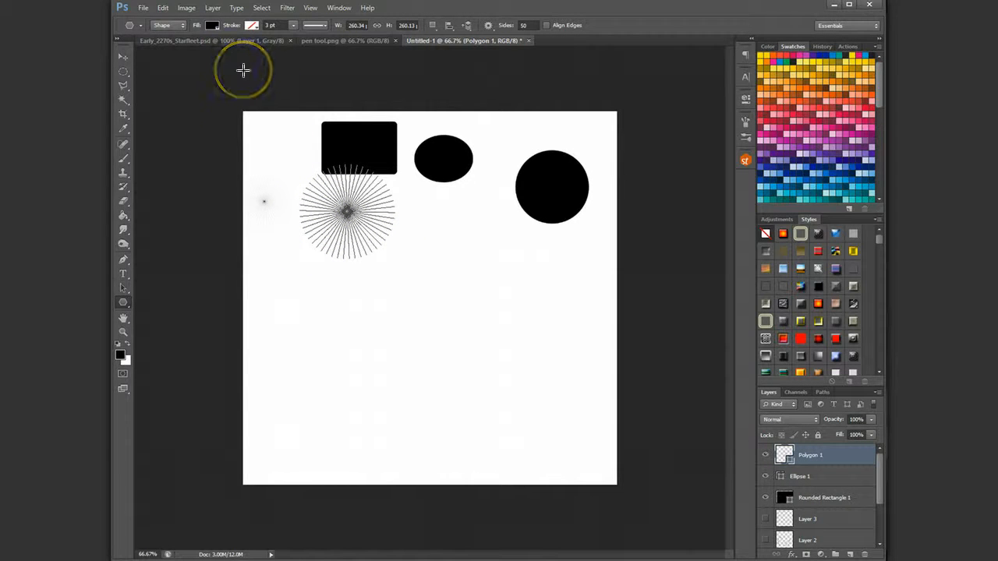
# Load the Red Dwarf polygon preset and draw a large and a small spiky star below the ellipse and the circle.
pyautogui.click(140, 27)
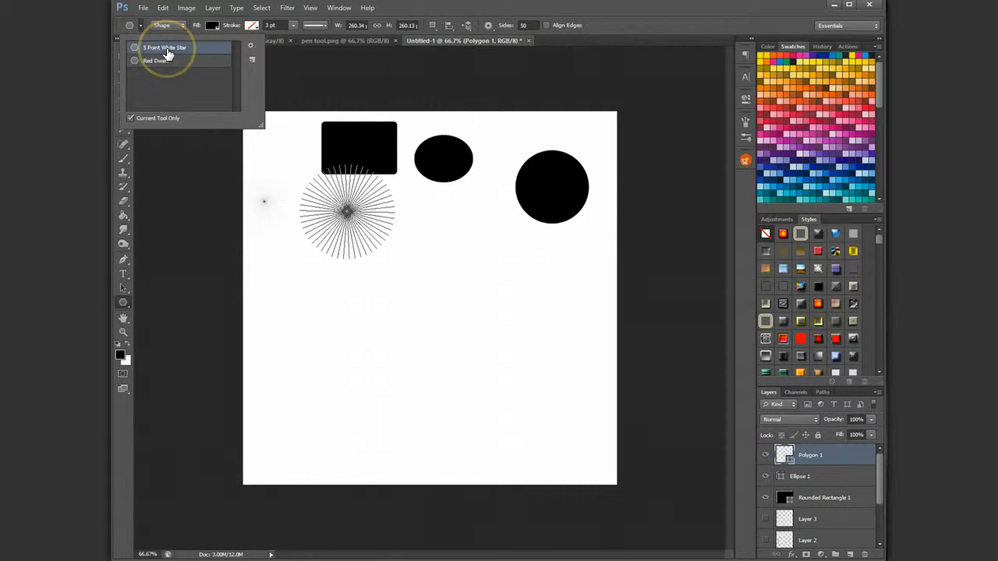
pyautogui.click(156, 60)
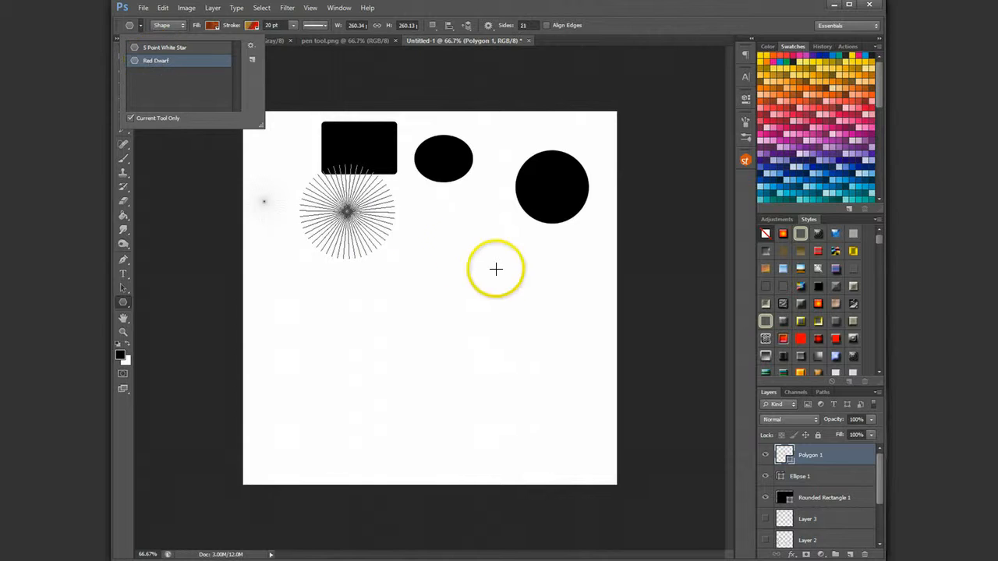
pyautogui.moveTo(429, 225); pyautogui.dragTo(468, 255)
pyautogui.moveTo(517, 229); pyautogui.dragTo(535, 250)
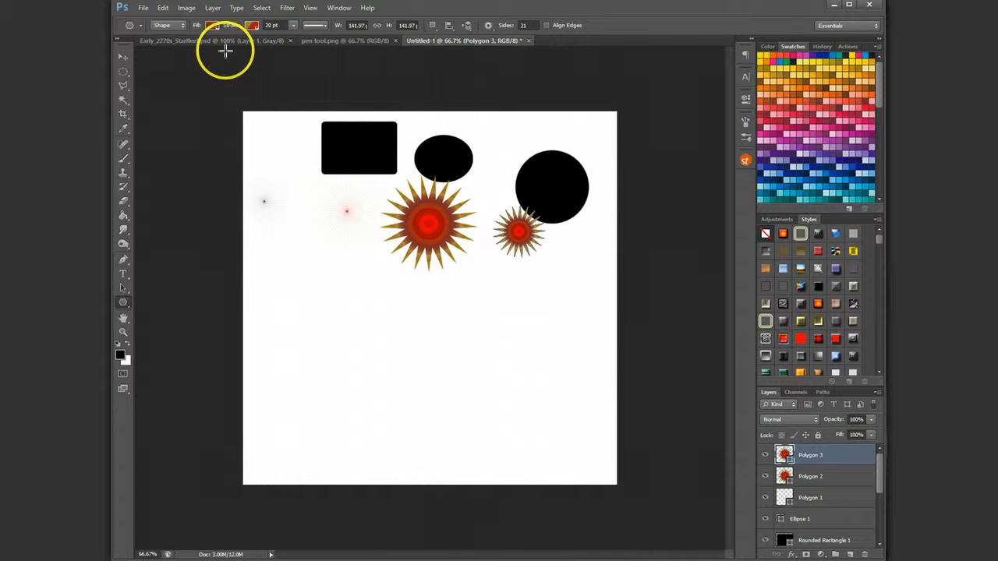
# Set the stroke to 16.60 pt and the sides to 6, and draw a larger and a smaller six-pointed star beside the large sun.
pyautogui.click(294, 30)
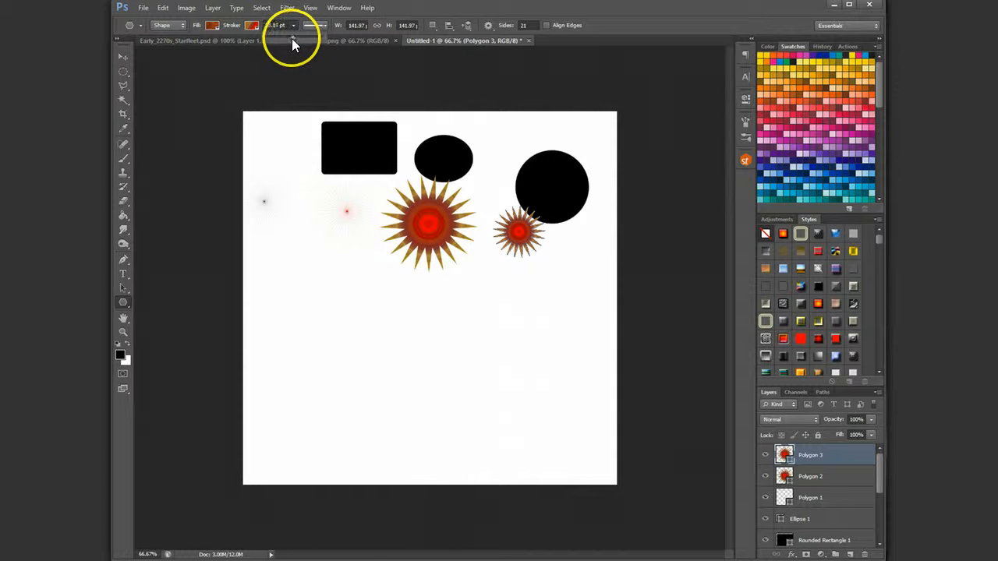
pyautogui.click(527, 25)
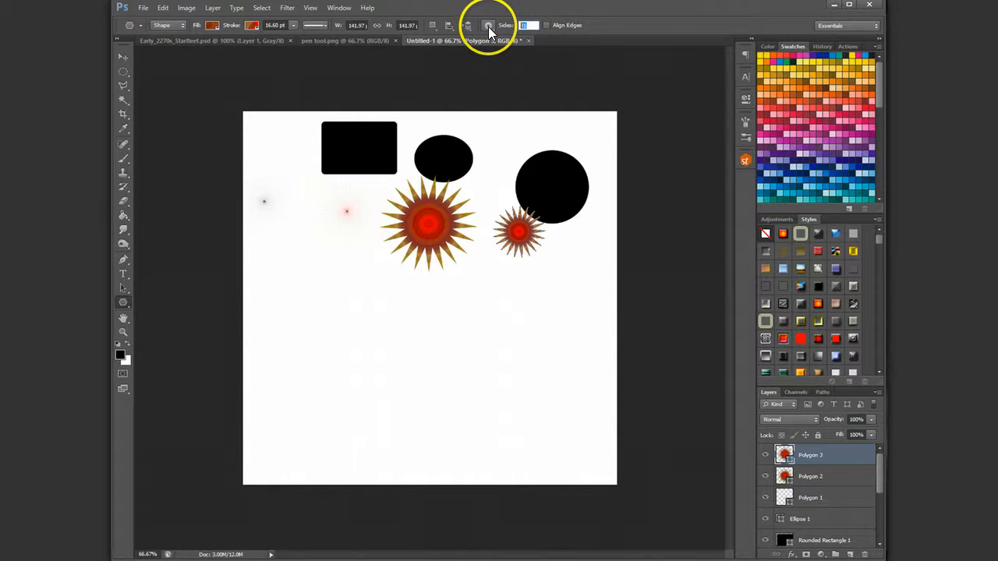
pyautogui.moveTo(279, 217); pyautogui.dragTo(318, 247)
pyautogui.moveTo(364, 250); pyautogui.dragTo(365, 250)
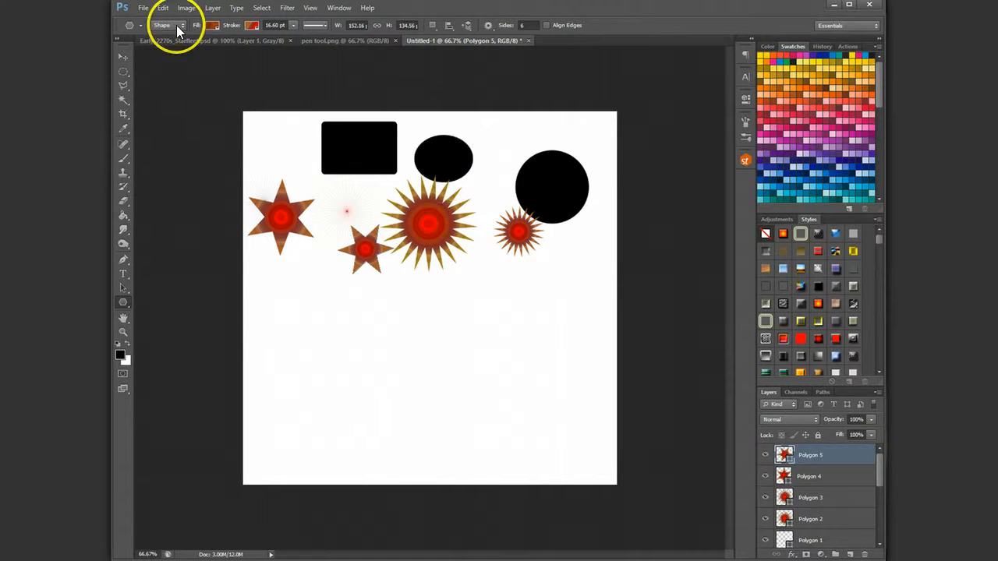
# Browse the fill patterns and set the smaller six-pointed star's stroke to a solid black color.
pyautogui.click(211, 26)
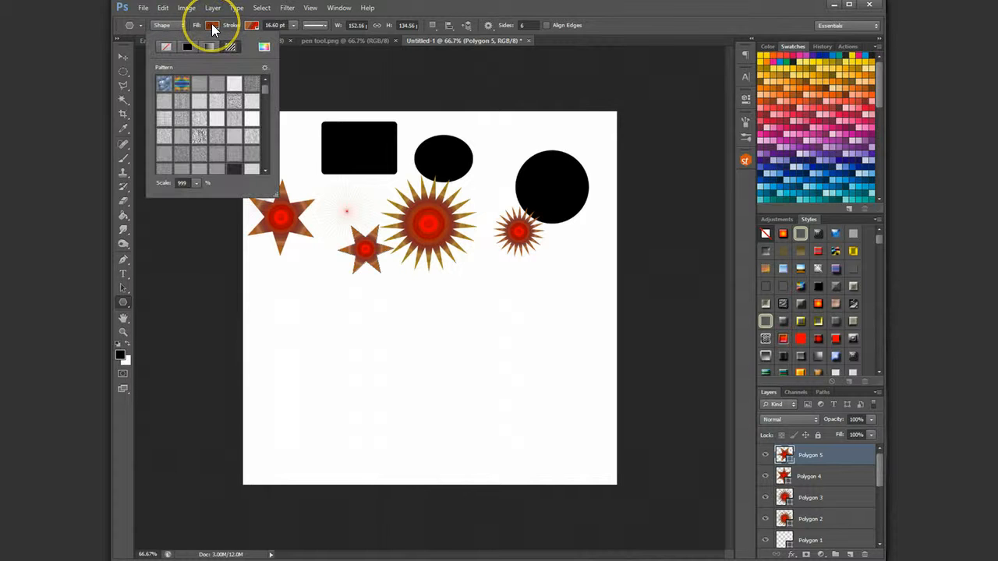
pyautogui.scroll(-5, 209, 156)
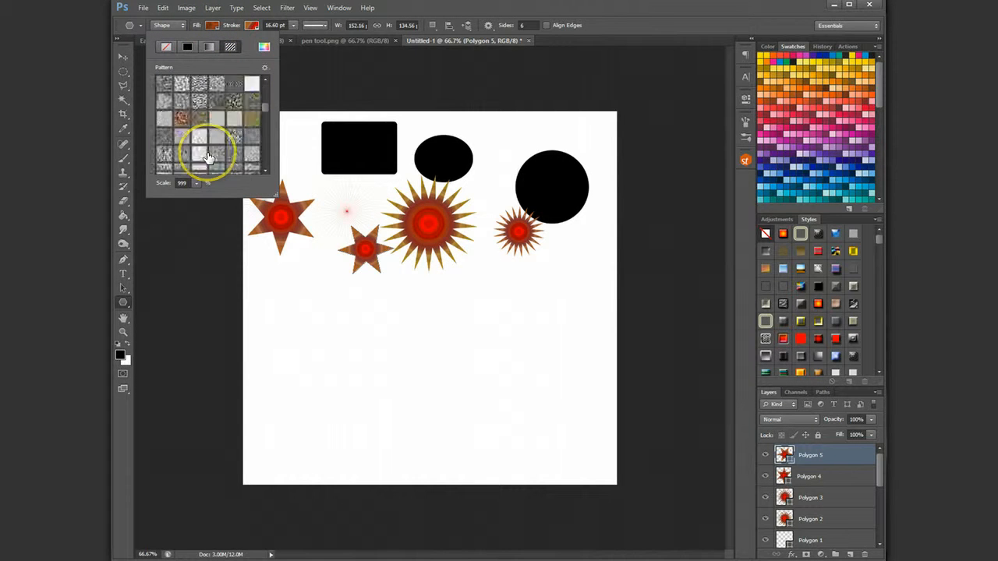
pyautogui.scroll(10, 208, 161)
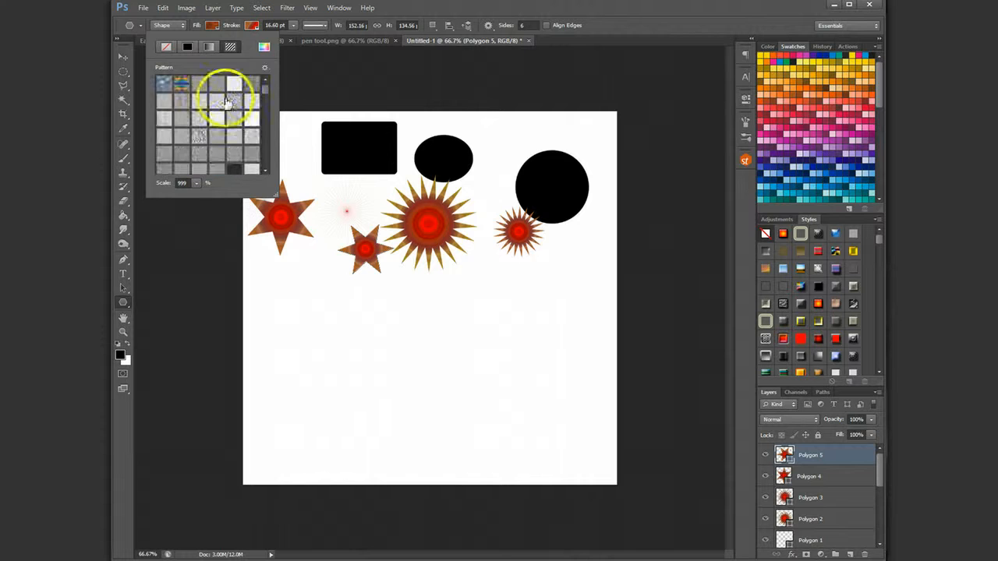
pyautogui.click(253, 29)
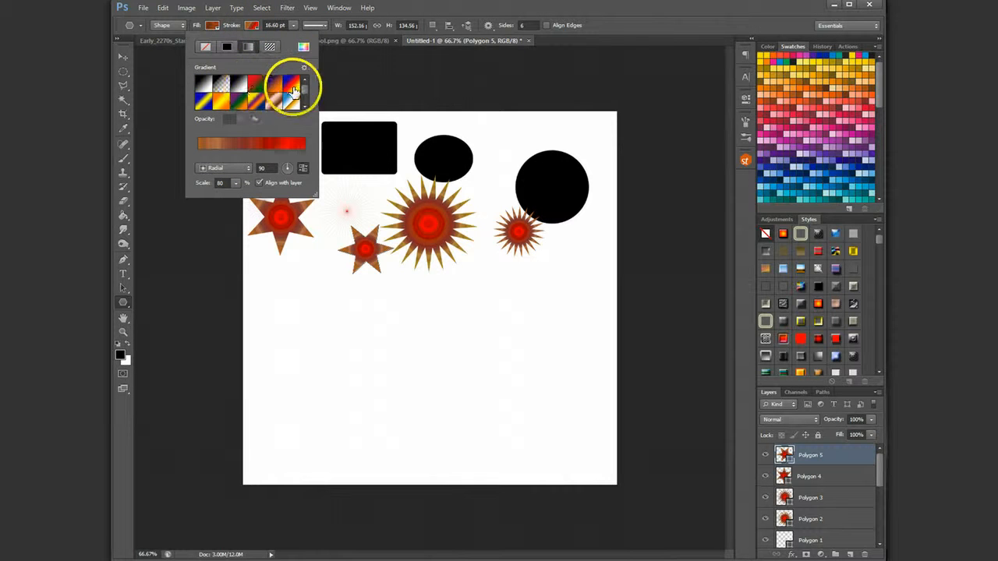
pyautogui.click(226, 45)
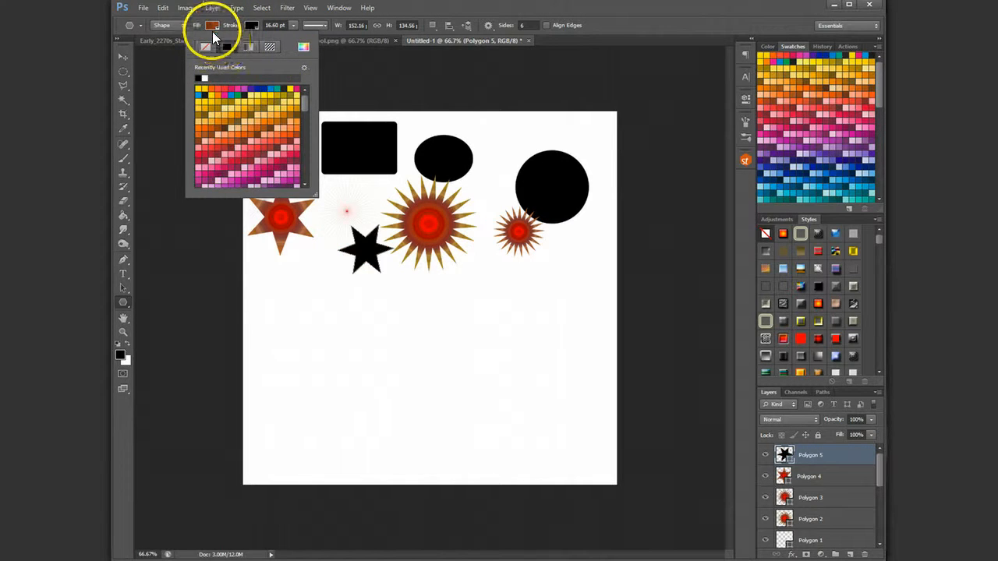
# Draw a six-pointed star about 189 by 201 px below the small sun and set its fill to solid black.
pyautogui.click(212, 26)
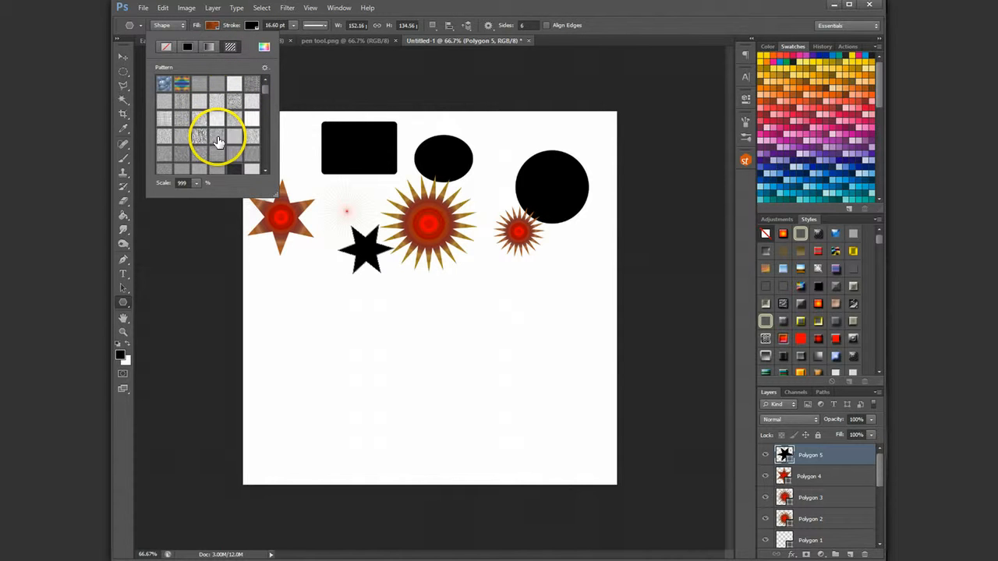
pyautogui.moveTo(488, 271); pyautogui.dragTo(516, 294)
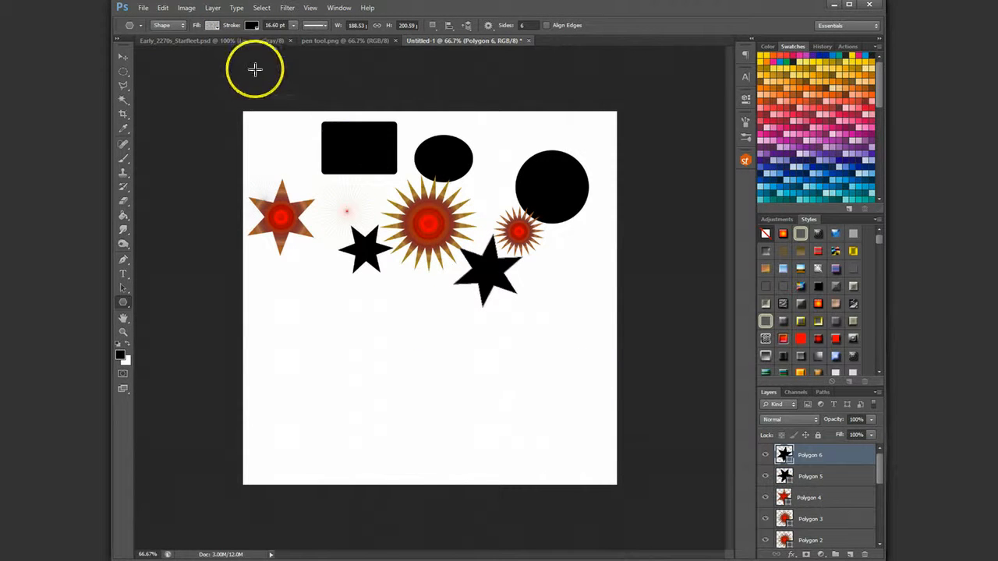
pyautogui.click(215, 25)
pyautogui.click(188, 46)
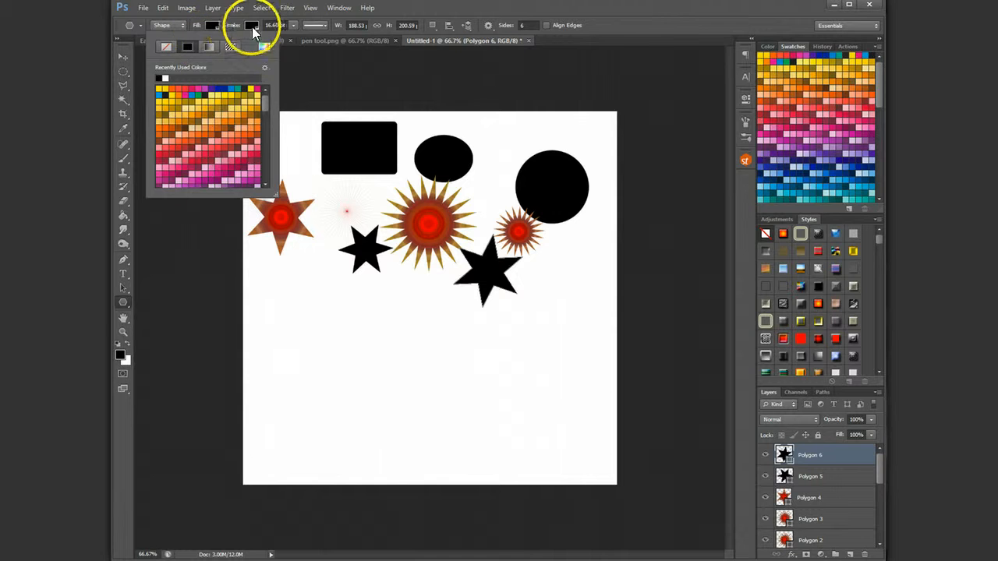
# Give the new six-pointed star a brown stroke and reduce the stroke width to 0.06 pt.
pyautogui.click(251, 25)
pyautogui.click(257, 136)
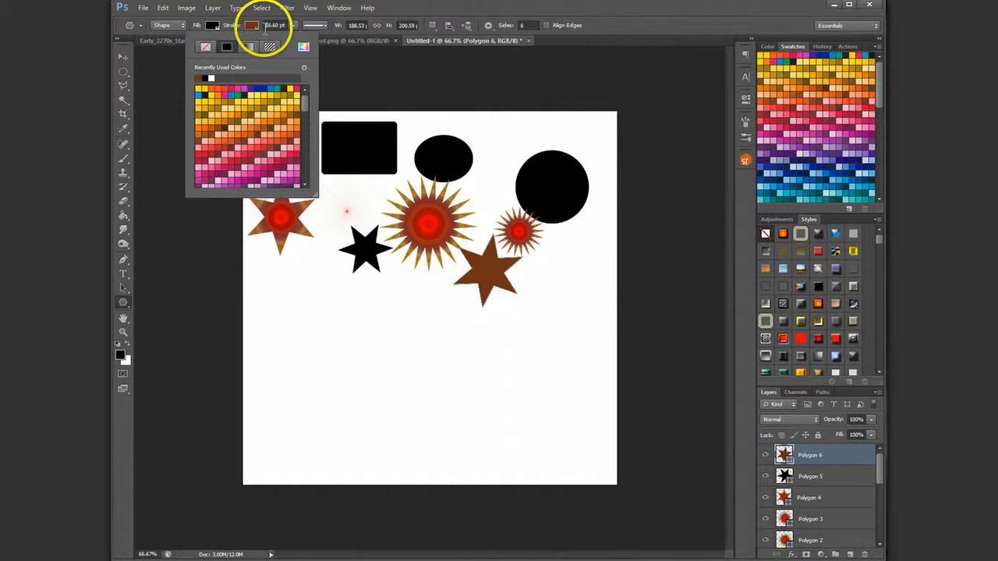
pyautogui.click(212, 25)
pyautogui.click(295, 25)
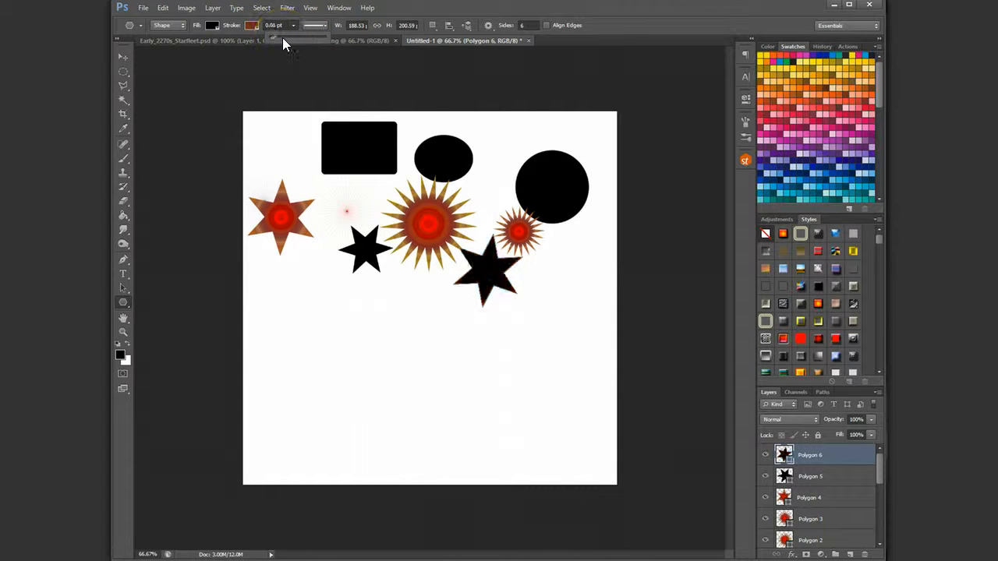
# Try a linear black-to-white gradient and the multicolored striped pattern as the new star's fill.
pyautogui.click(211, 25)
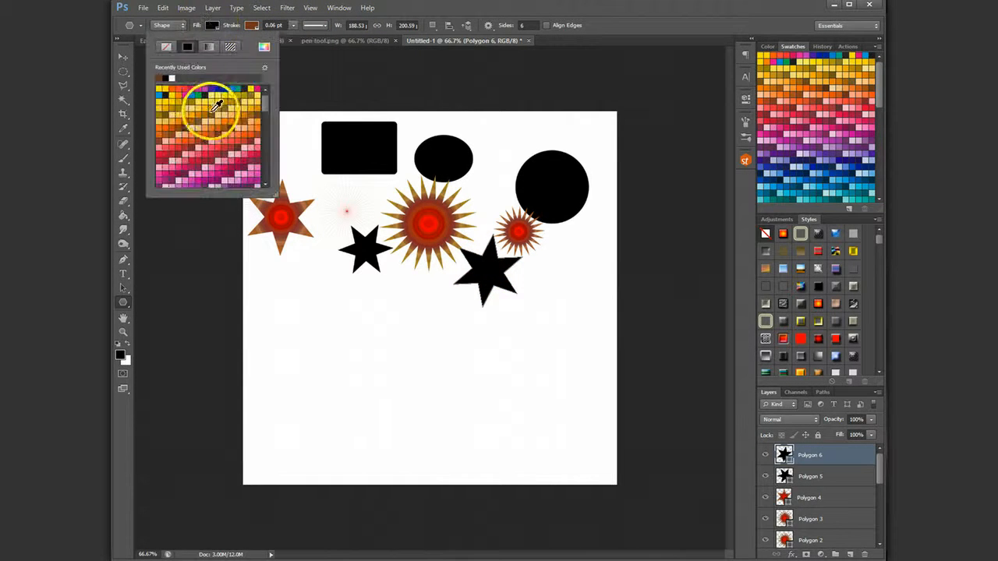
pyautogui.click(207, 46)
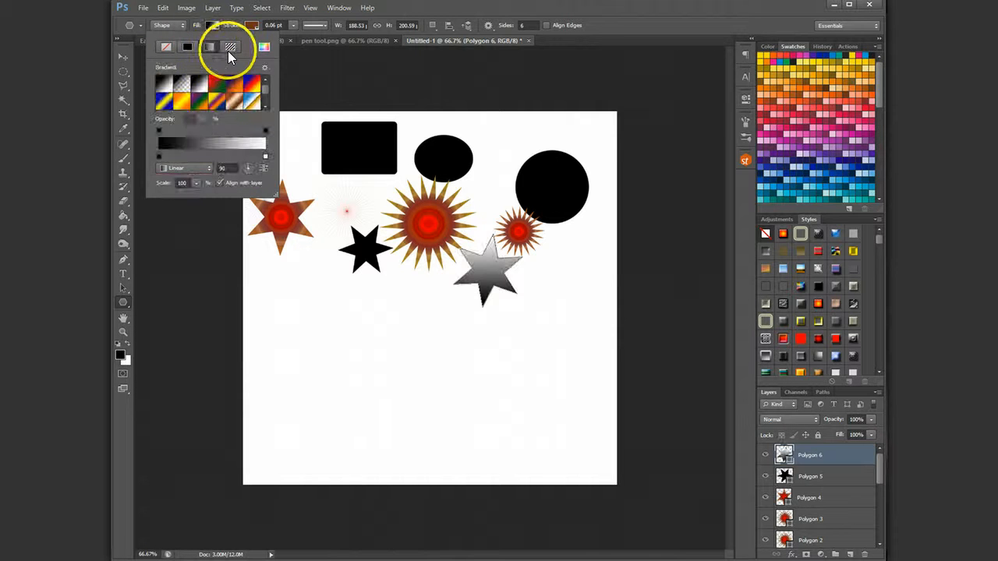
pyautogui.click(228, 48)
pyautogui.click(181, 88)
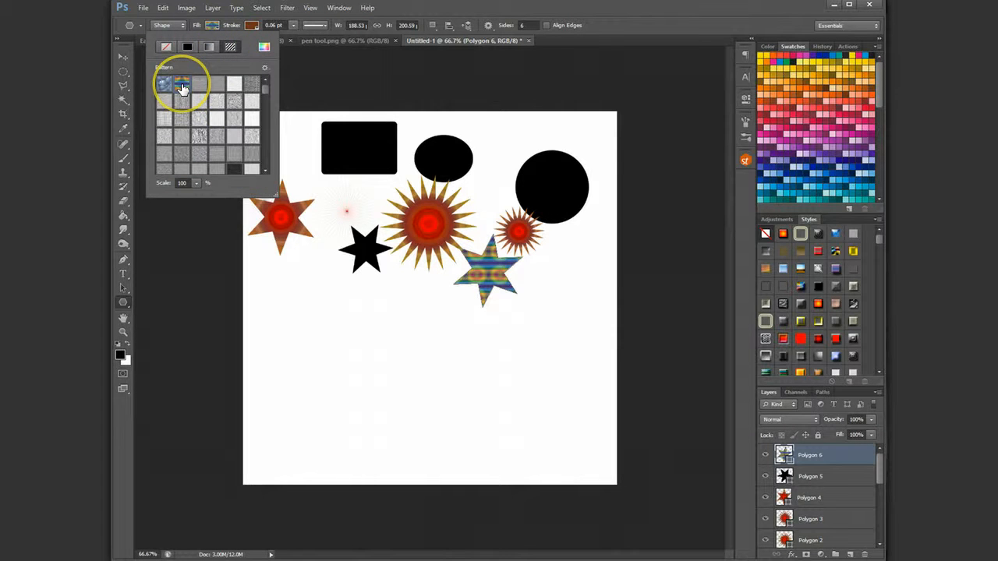
# Try the blue bubble pattern, a solid color, no fill and a gradient on the new star, returning to the bubble pattern.
pyautogui.click(211, 47)
pyautogui.click(228, 46)
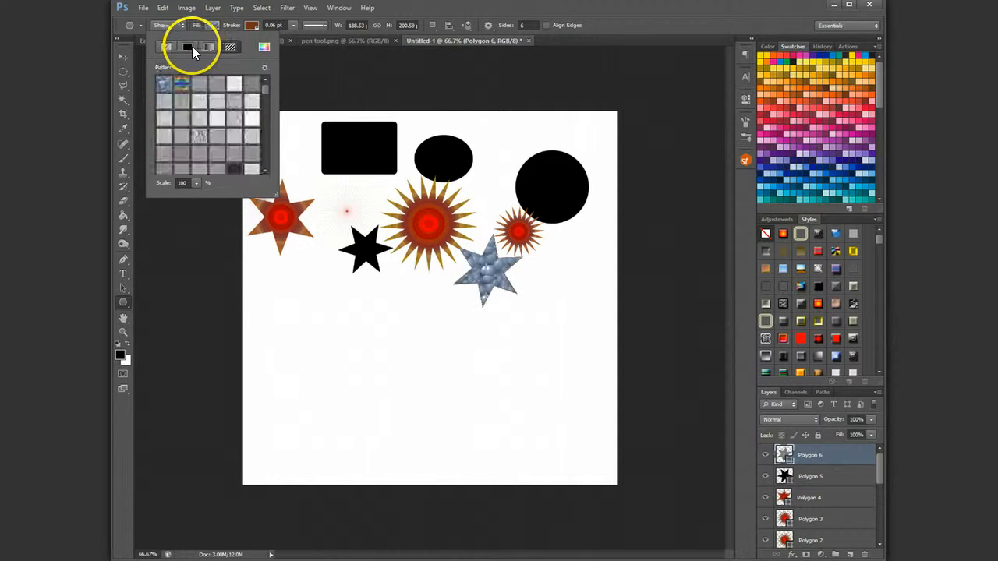
pyautogui.click(189, 47)
pyautogui.click(166, 48)
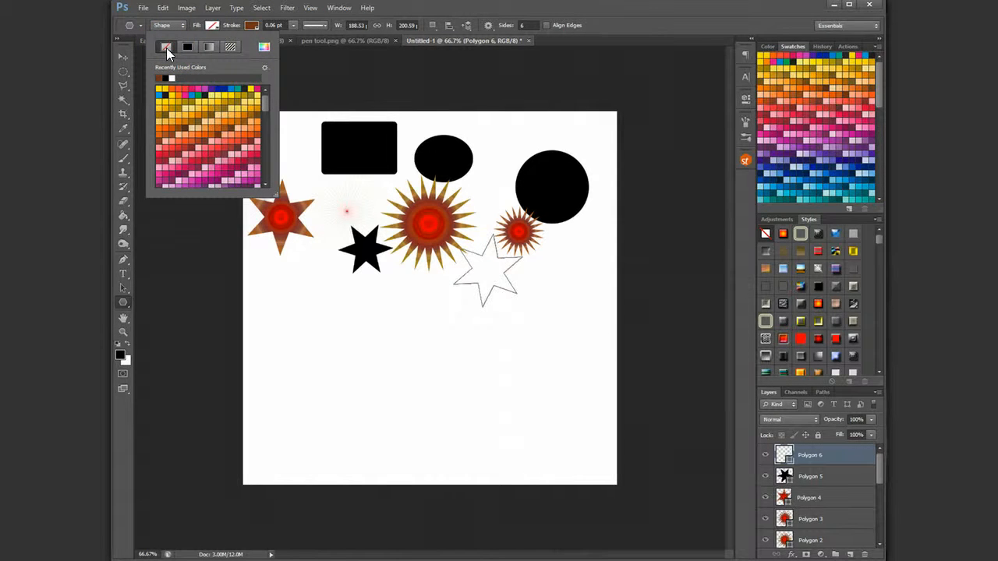
pyautogui.click(209, 47)
pyautogui.click(228, 46)
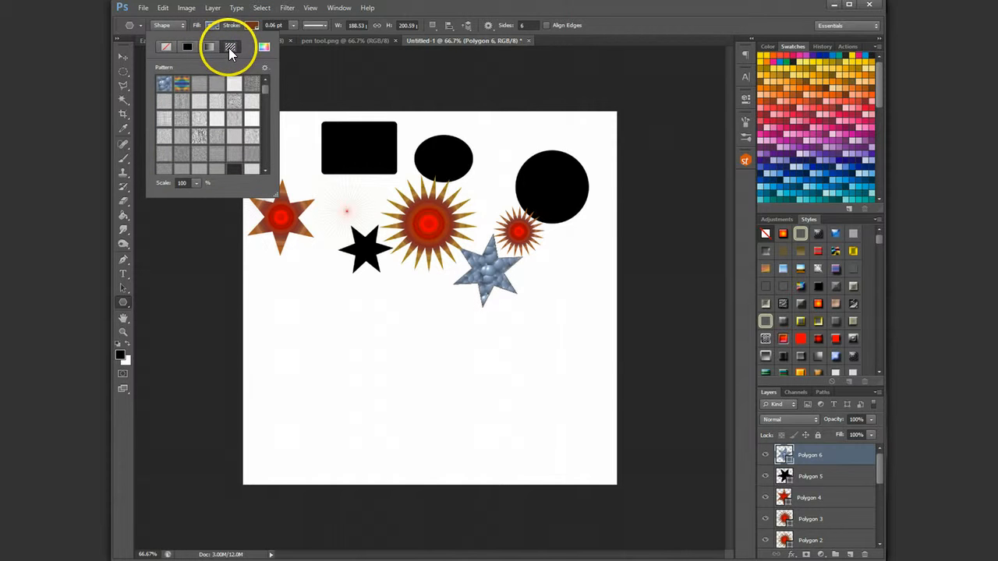
# Check the fill Color Picker, and fill the new star with the linear yellow, violet, orange and blue gradient preset.
pyautogui.click(264, 46)
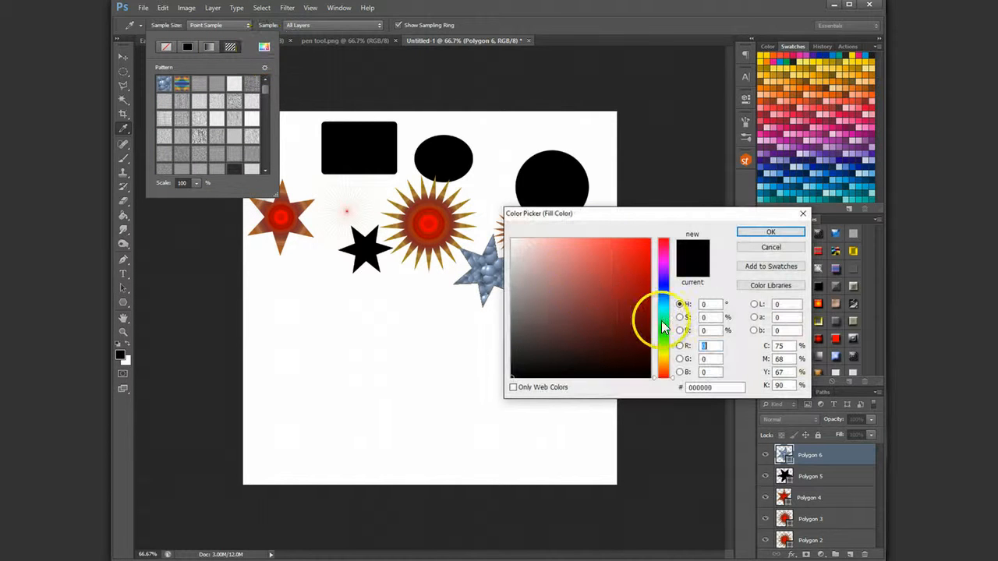
pyautogui.click(770, 232)
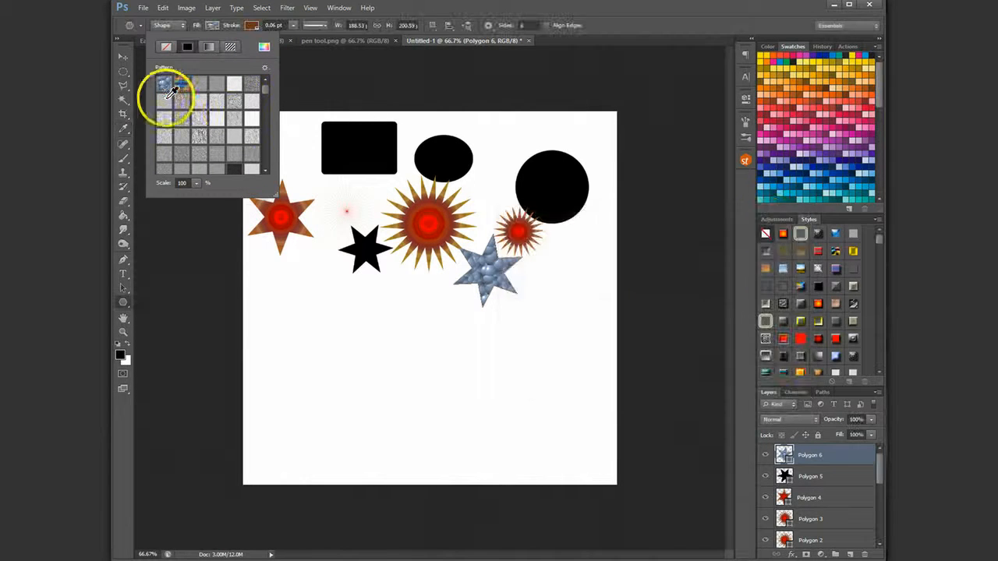
pyautogui.click(188, 46)
pyautogui.click(208, 47)
pyautogui.click(209, 100)
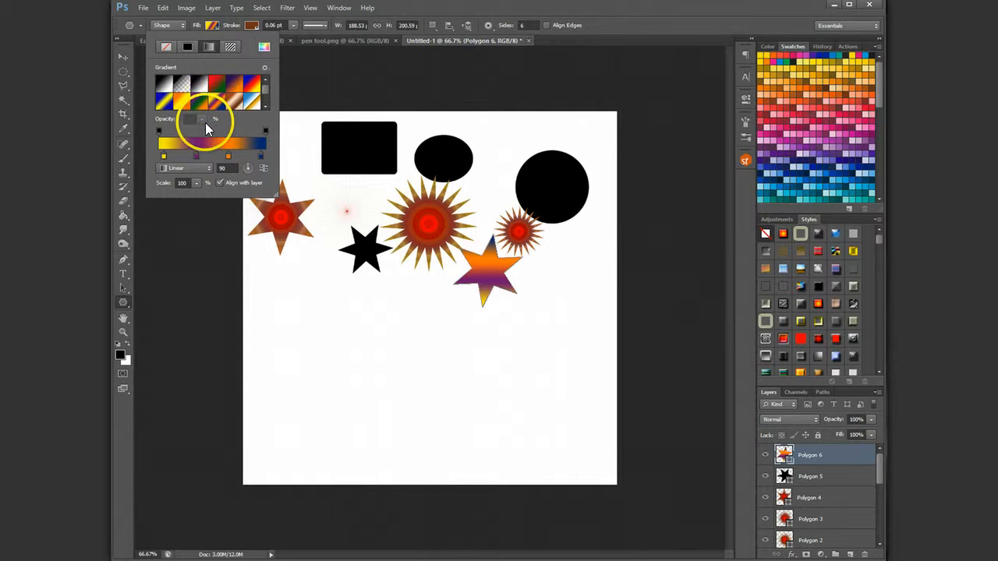
# Change the new six-pointed star's fill gradient style to Radial and its stroke color to a near-black swatch.
pyautogui.click(205, 167)
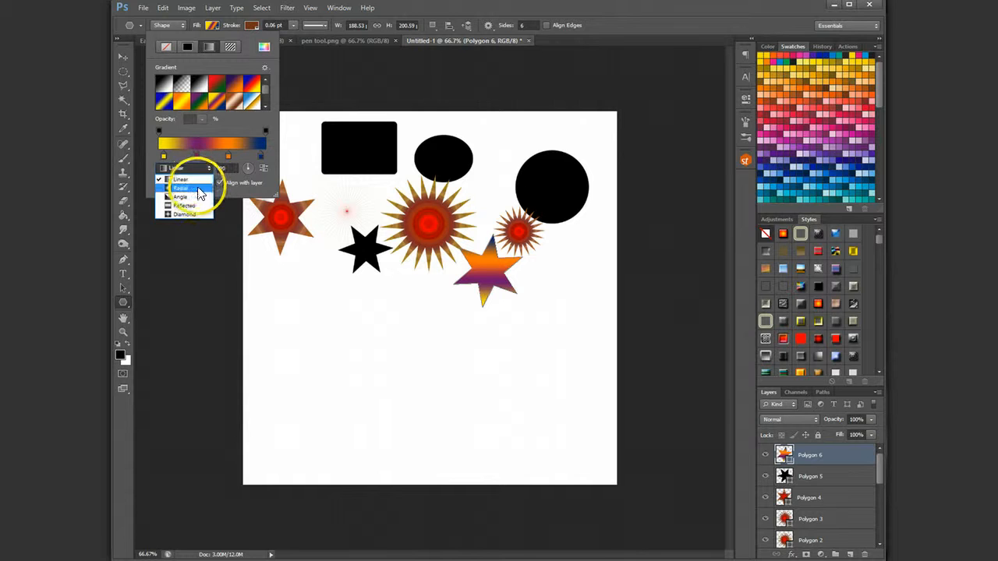
pyautogui.click(197, 187)
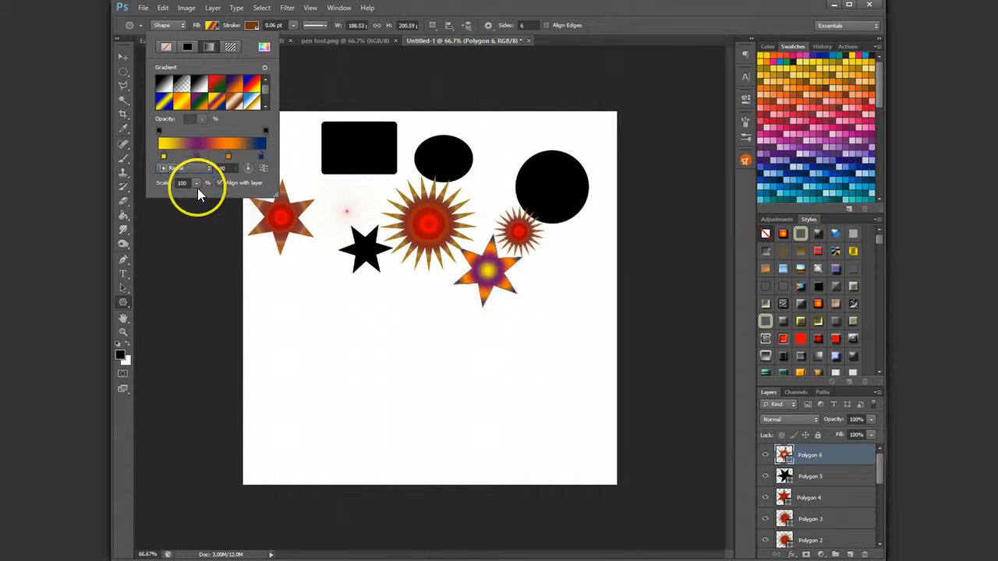
pyautogui.click(251, 26)
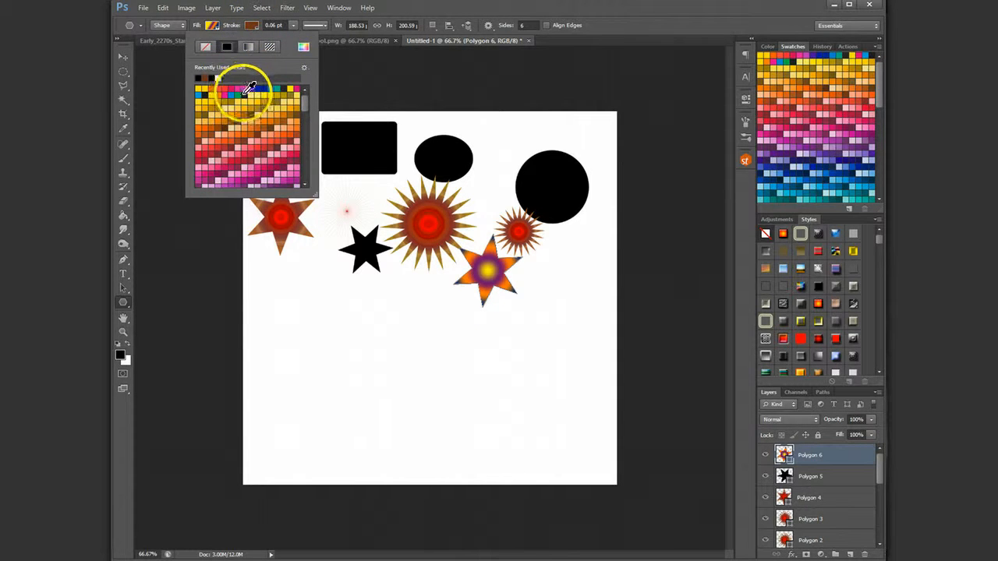
pyautogui.click(244, 95)
# Increase the new star's stroke width to 1.5 pt.
pyautogui.click(293, 25)
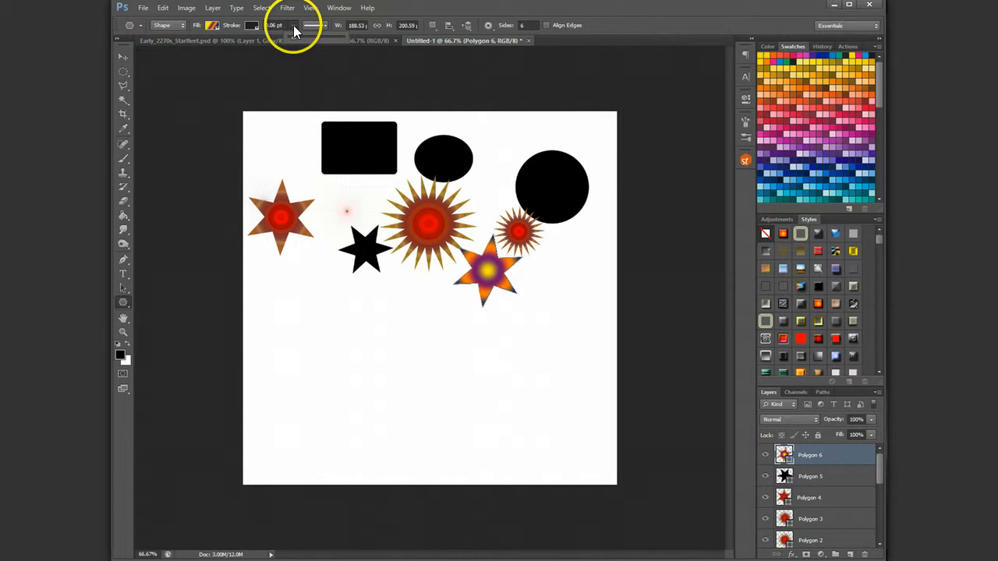
pyautogui.moveTo(293, 37); pyautogui.dragTo(296, 37)
pyautogui.click(276, 26)
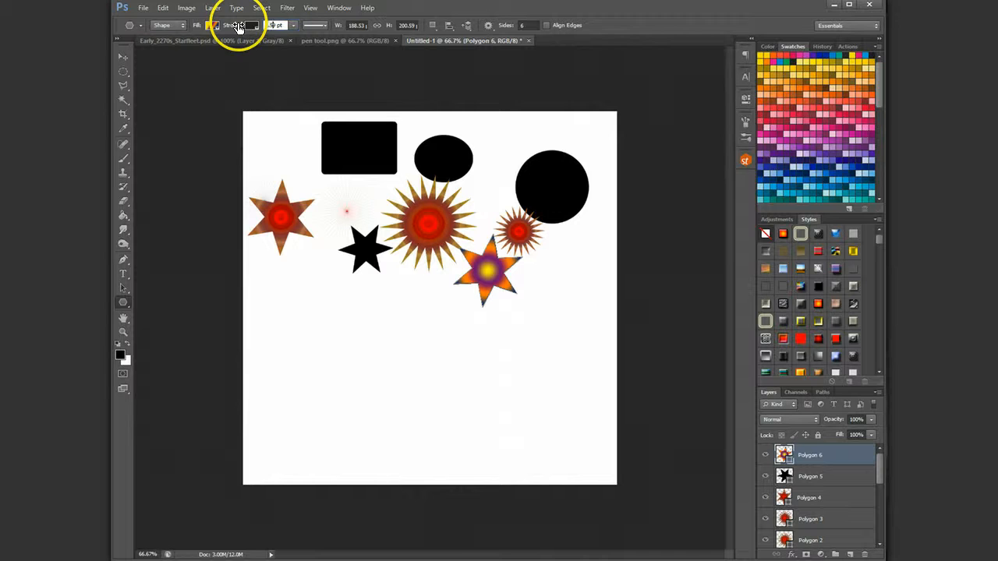
pyautogui.moveTo(239, 27); pyautogui.dragTo(241, 27)
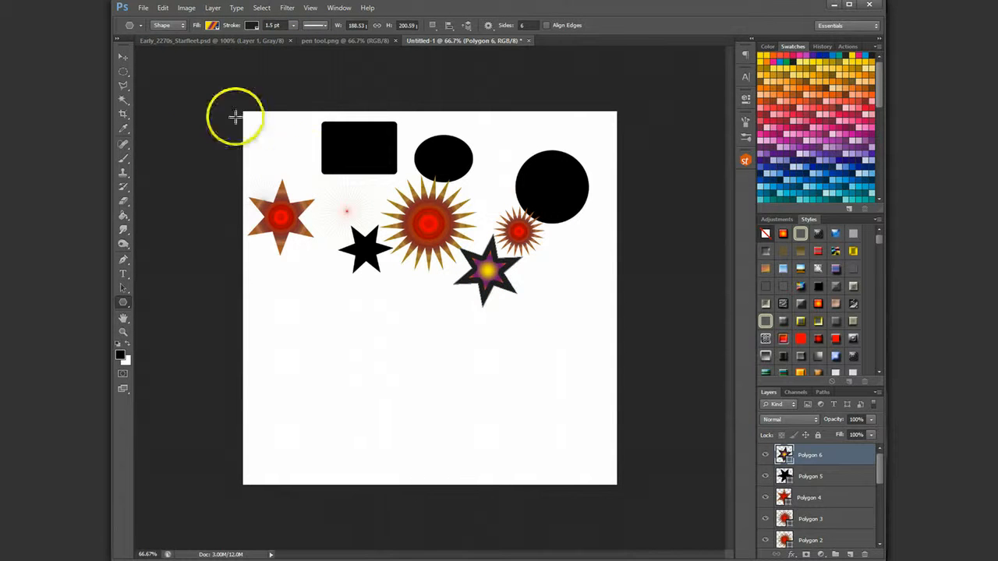
# Try the dashed and dotted line types on the newest star's stroke, finishing with the solid line.
pyautogui.click(316, 26)
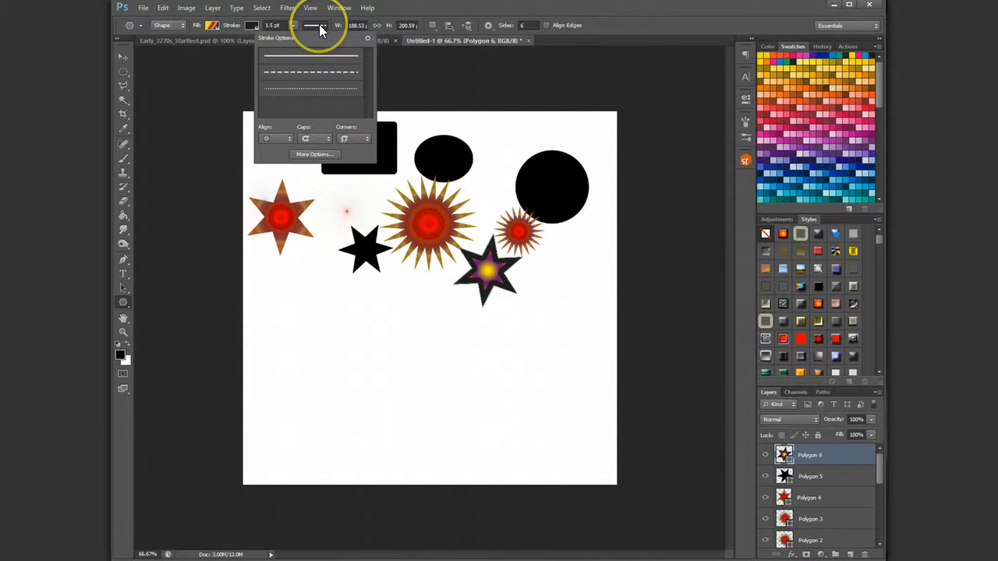
pyautogui.click(315, 76)
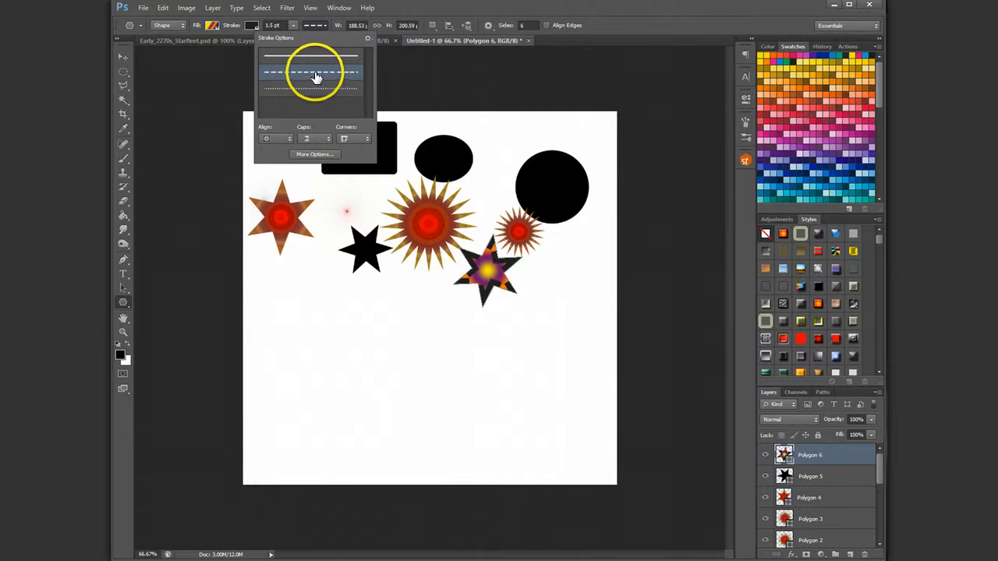
pyautogui.click(324, 25)
pyautogui.click(324, 26)
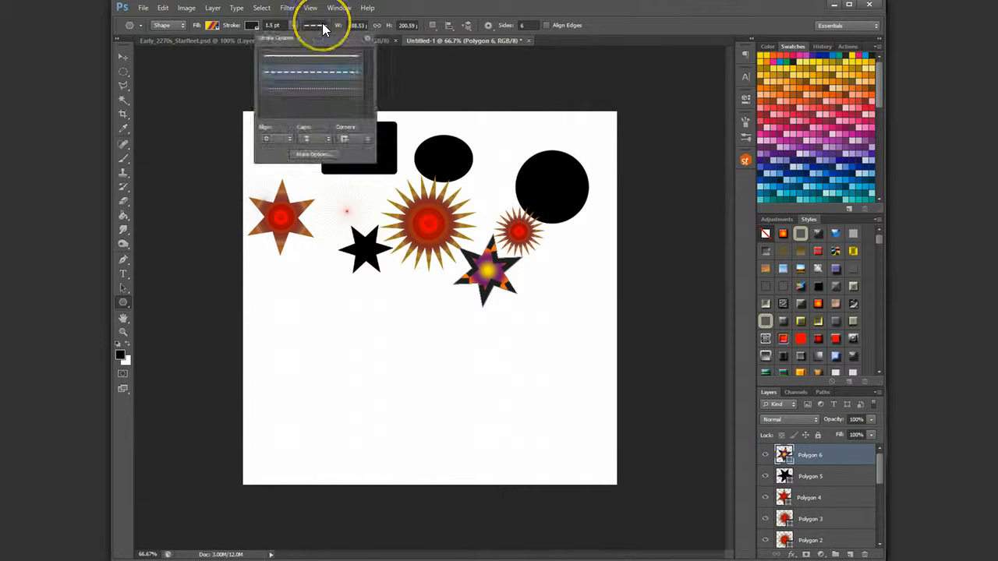
pyautogui.click(324, 90)
pyautogui.click(316, 72)
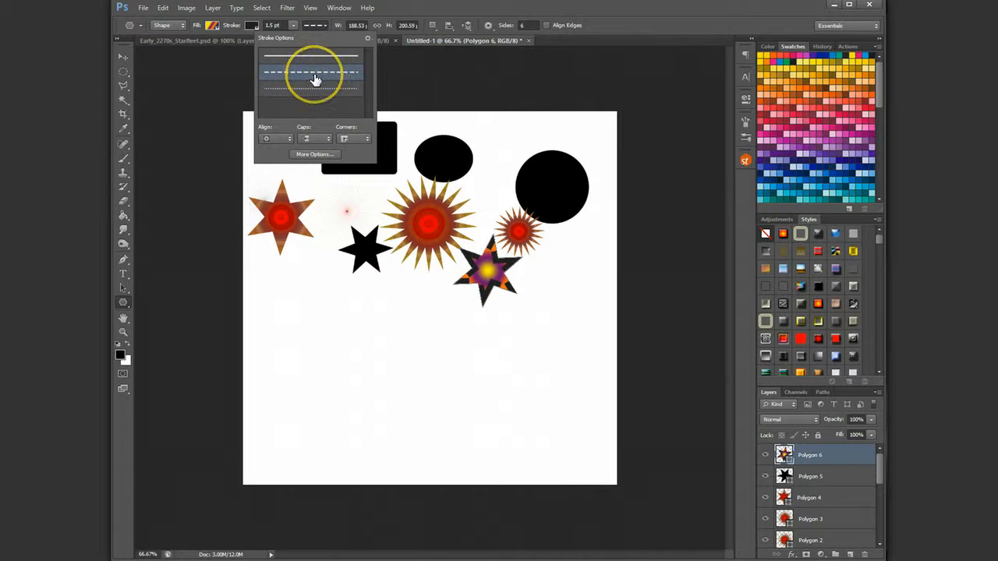
pyautogui.click(325, 60)
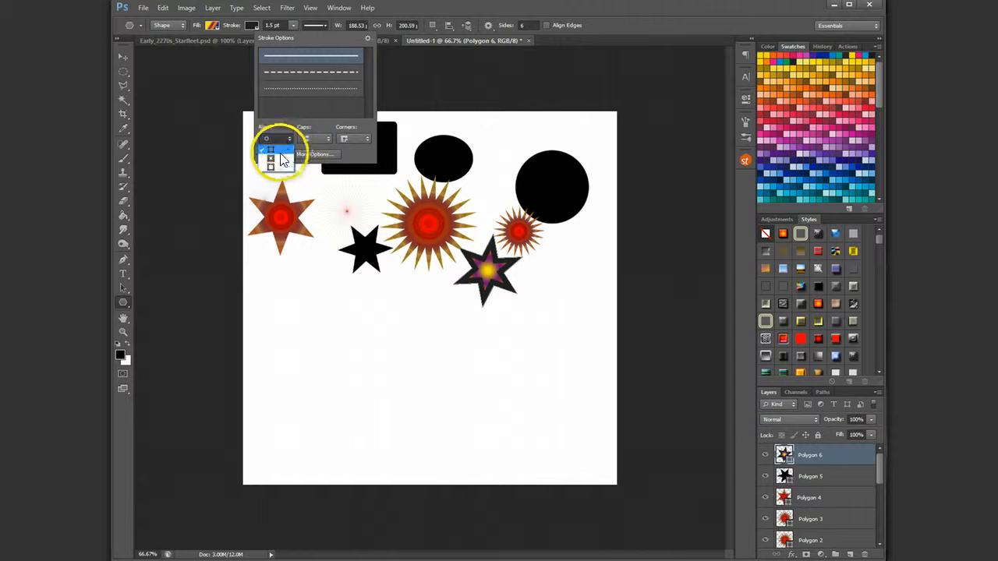
# Try the centre alignment for the star's stroke and settle on outside alignment.
pyautogui.click(283, 158)
pyautogui.click(284, 140)
pyautogui.click(278, 166)
# Try the stroke cap styles, settling on butt caps, and set the star's stroke corners to round.
pyautogui.click(313, 138)
pyautogui.click(318, 156)
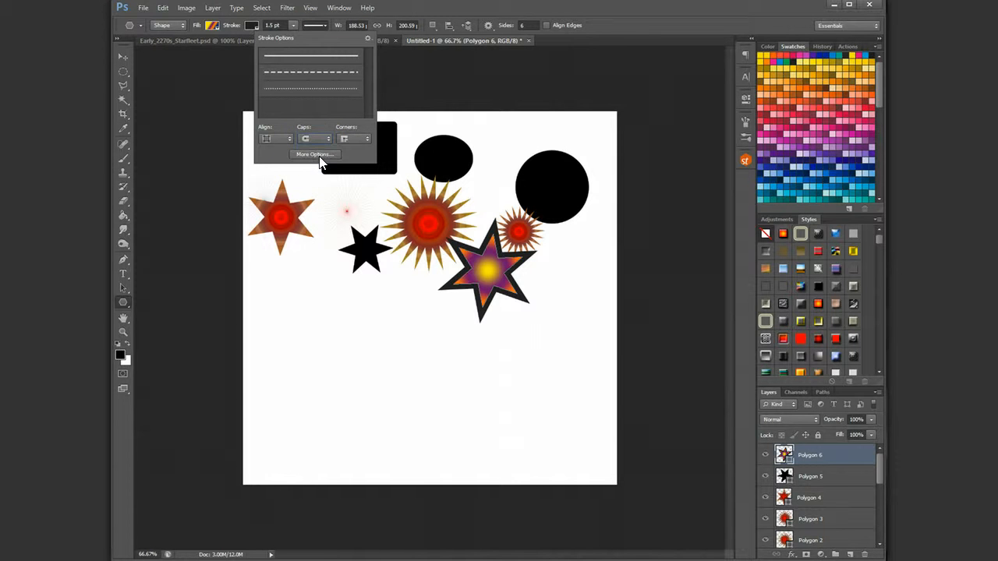
pyautogui.click(314, 165)
pyautogui.click(318, 139)
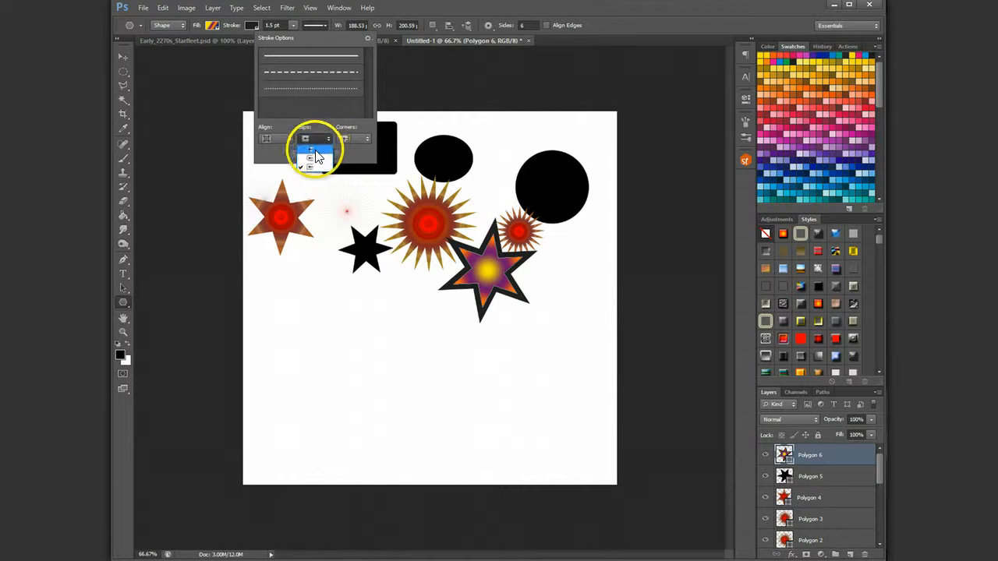
pyautogui.click(315, 153)
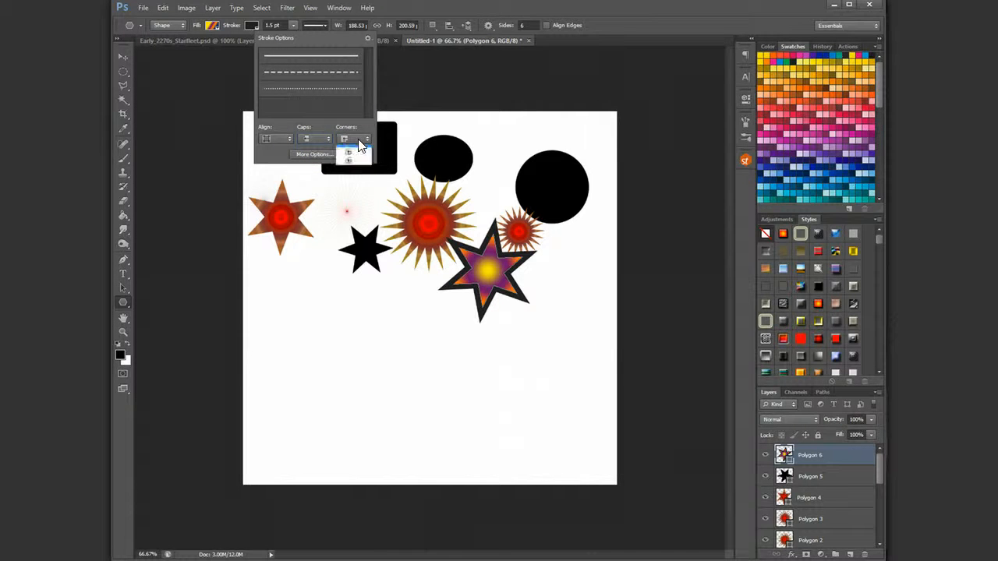
pyautogui.click(351, 153)
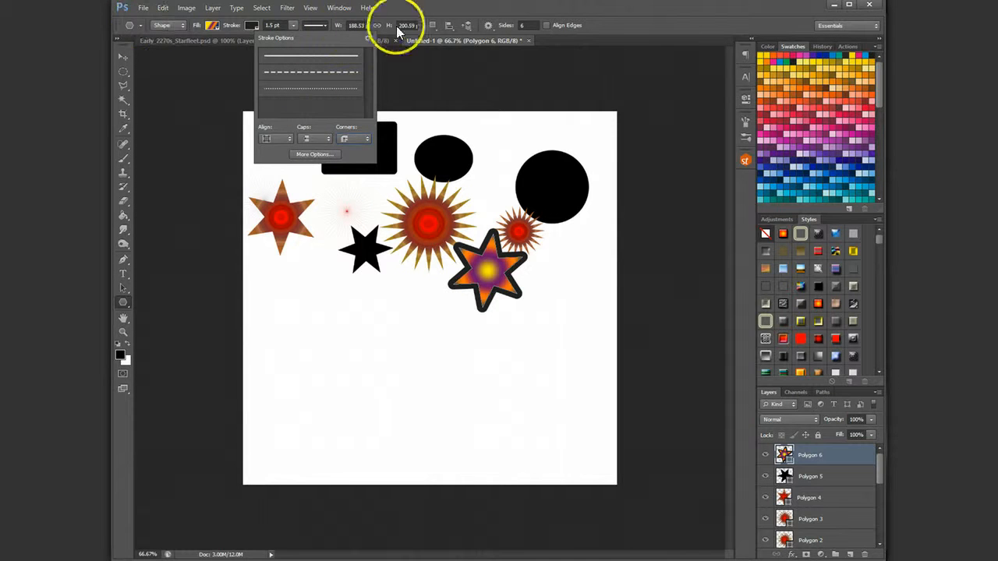
pyautogui.click(601, 24)
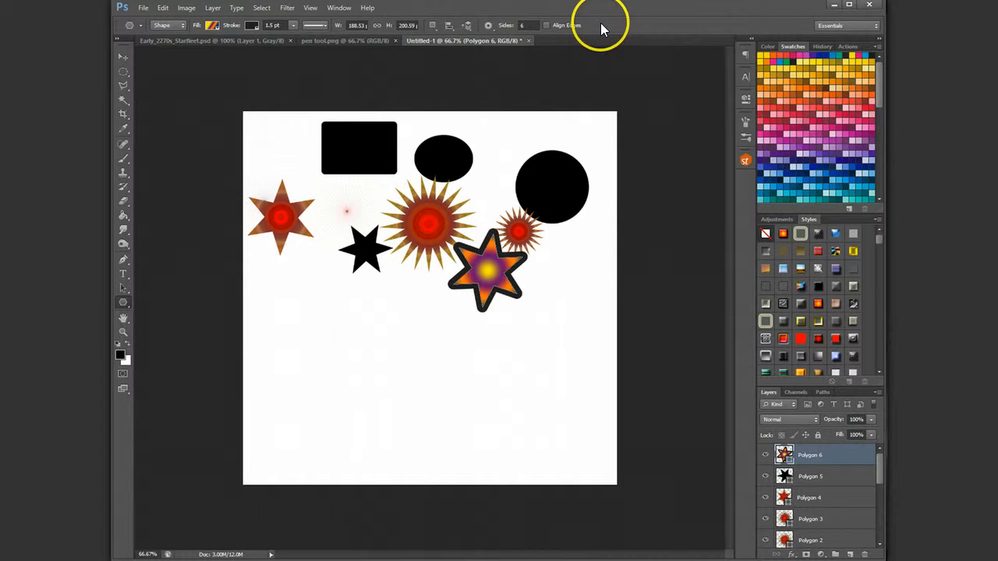
# Draw six short separate lines at different angles below the stars with the Line tool.
pyautogui.click(123, 303)
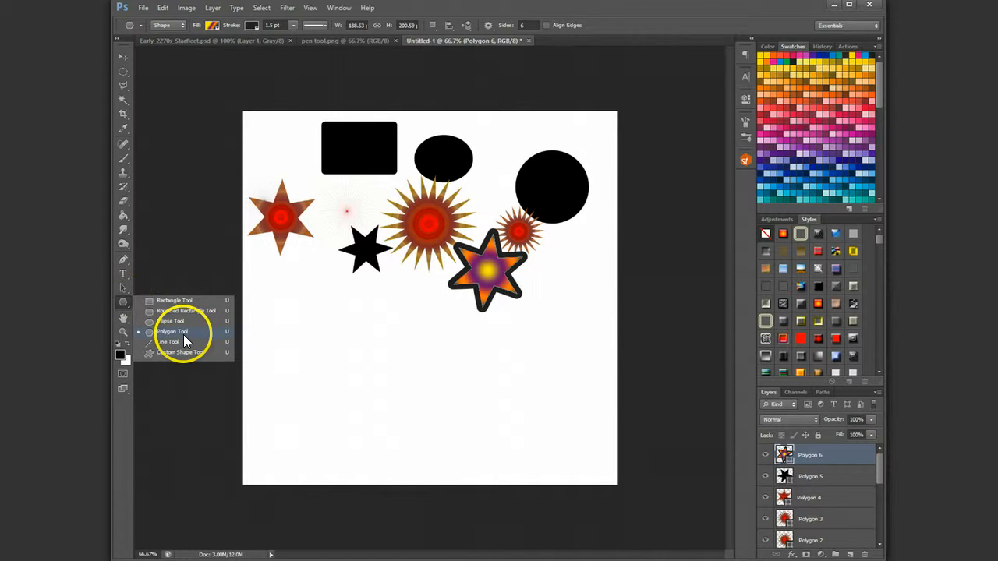
pyautogui.click(183, 341)
pyautogui.moveTo(258, 276)
pyautogui.mouseDown()
pyautogui.moveTo(350, 298)
pyautogui.moveTo(339, 286)
pyautogui.mouseUp()
pyautogui.moveTo(341, 292); pyautogui.dragTo(303, 340)
pyautogui.moveTo(263, 298); pyautogui.dragTo(295, 357)
pyautogui.moveTo(371, 296)
pyautogui.mouseDown()
pyautogui.moveTo(398, 327)
pyautogui.moveTo(355, 360)
pyautogui.mouseUp()
pyautogui.moveTo(447, 311); pyautogui.dragTo(405, 309)
# Draw a heart about 299 px wide and 196 px high below the lines with the Custom Shape tool.
pyautogui.click(120, 303)
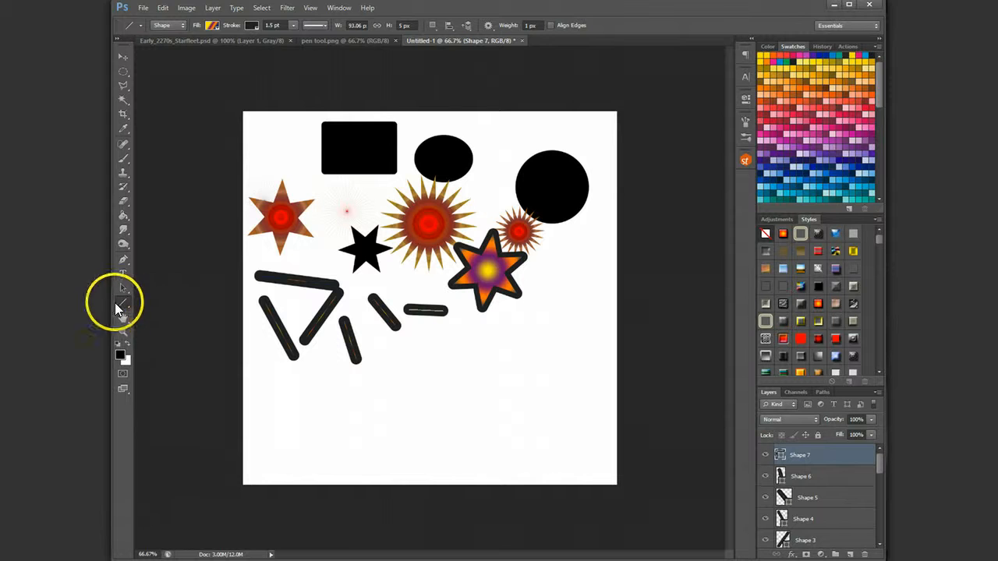
pyautogui.click(159, 351)
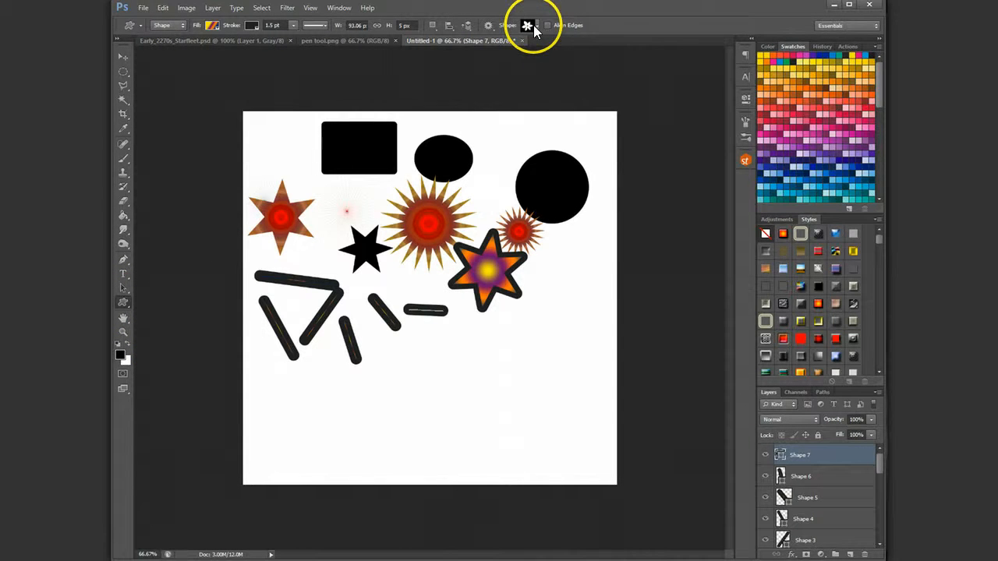
pyautogui.click(535, 29)
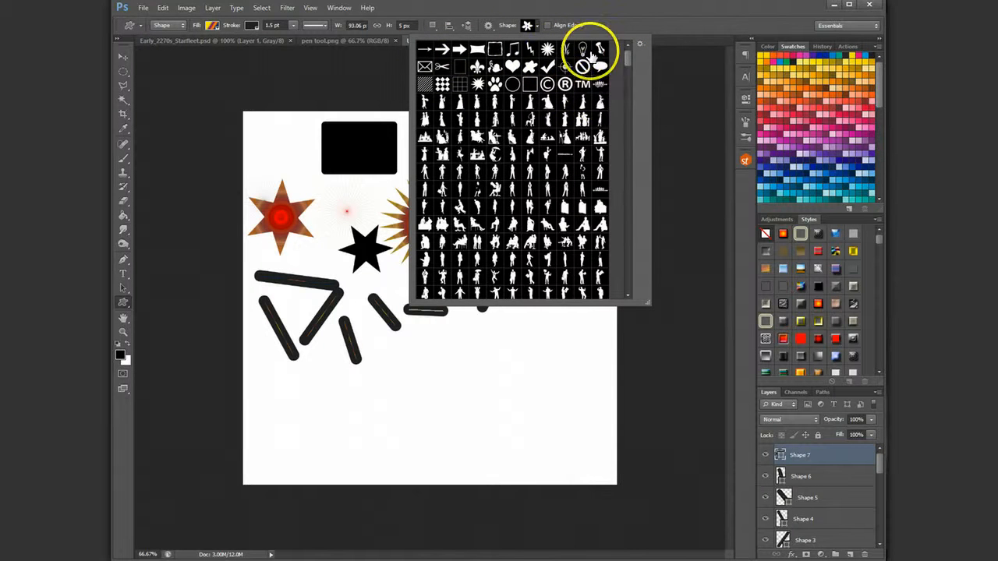
pyautogui.click(512, 66)
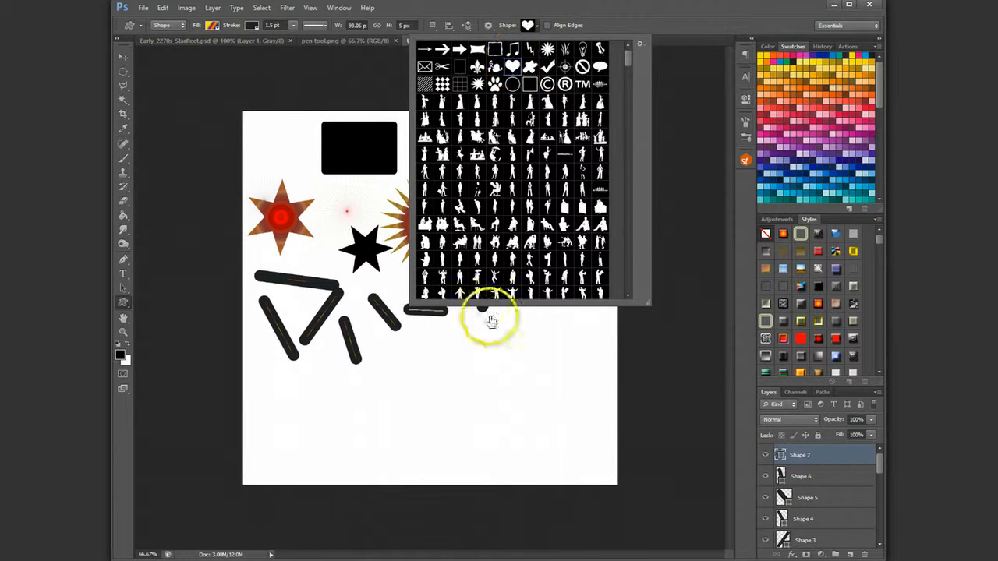
pyautogui.moveTo(389, 352); pyautogui.dragTo(498, 422)
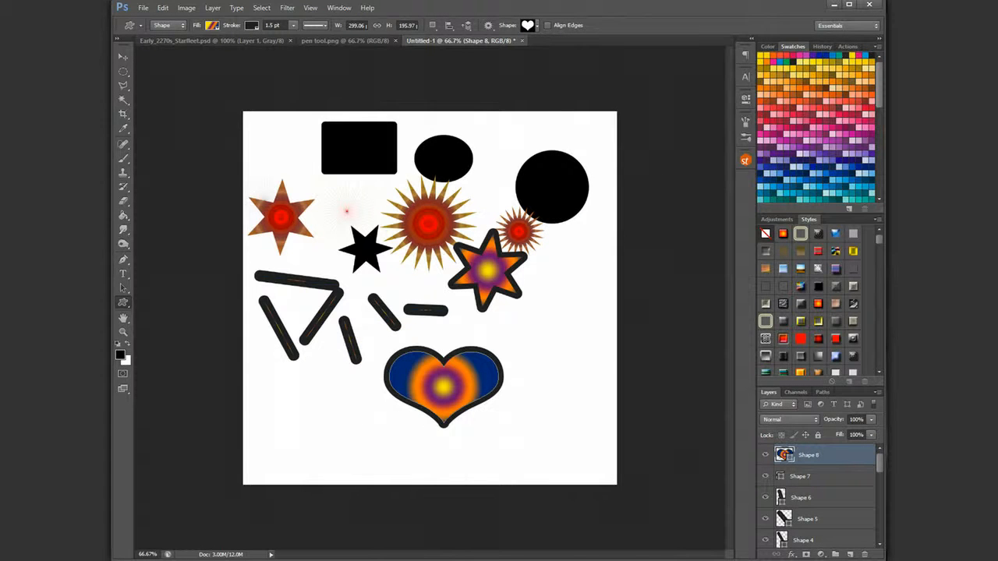
# Using the Add Anchor Point tool, pull the heart's rightmost anchor outward and raise the right lobe with the notch point's curve handle.
pyautogui.click(123, 259)
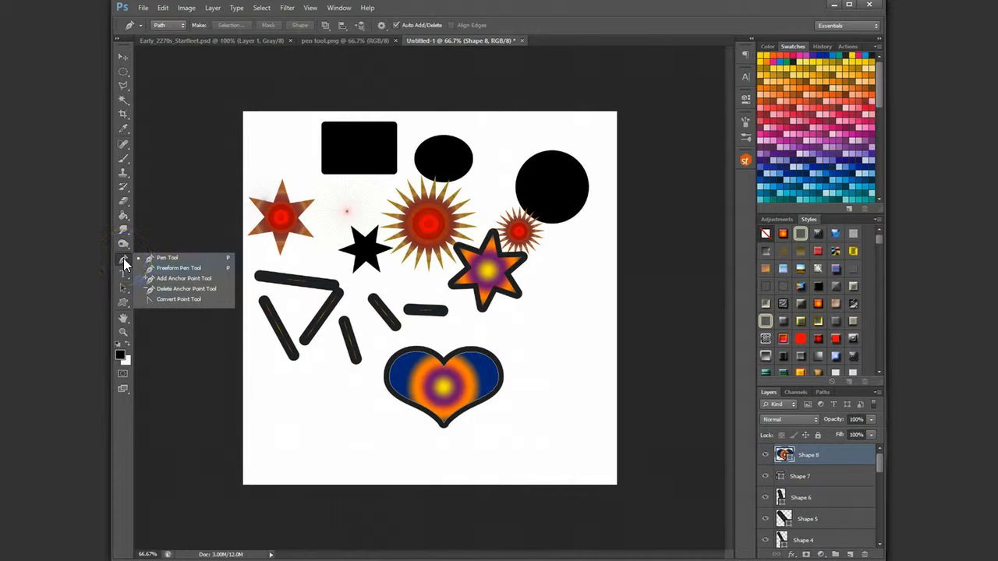
pyautogui.click(175, 278)
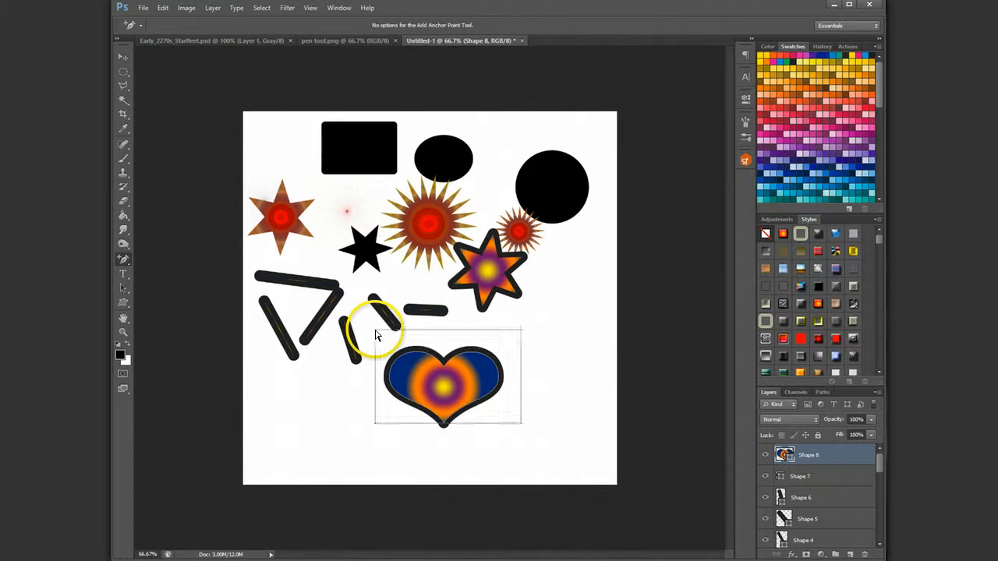
pyautogui.click(439, 393)
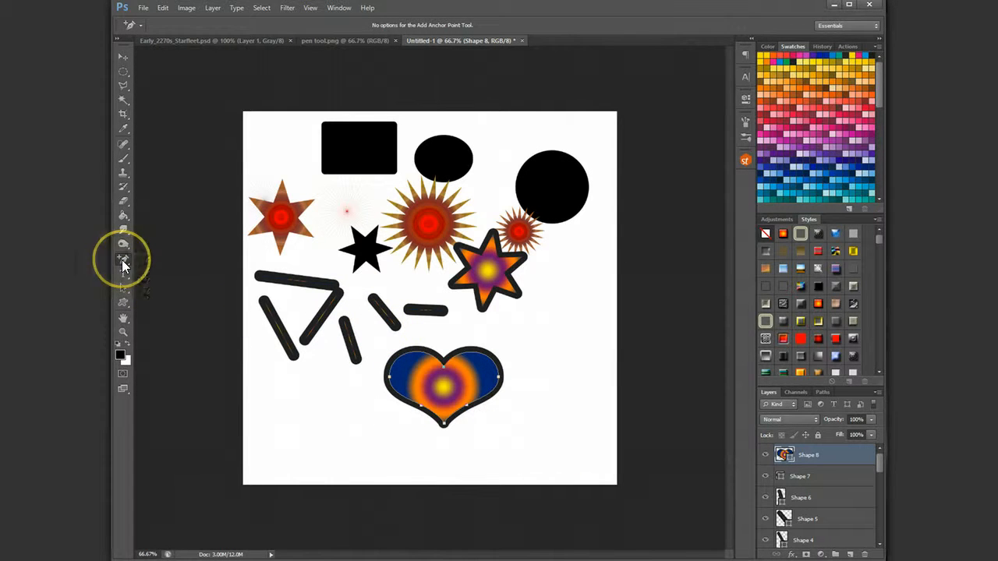
pyautogui.click(121, 260)
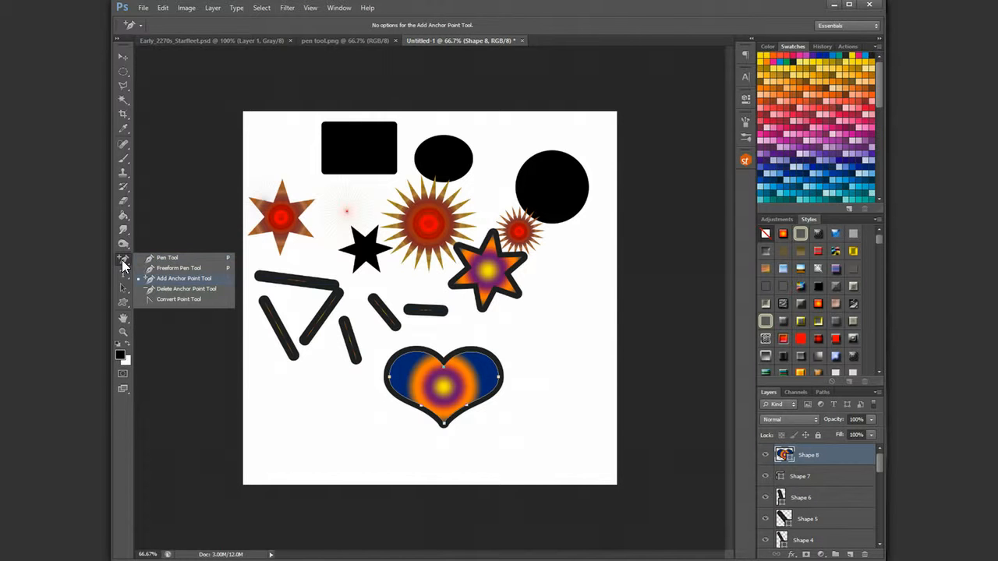
pyautogui.click(183, 278)
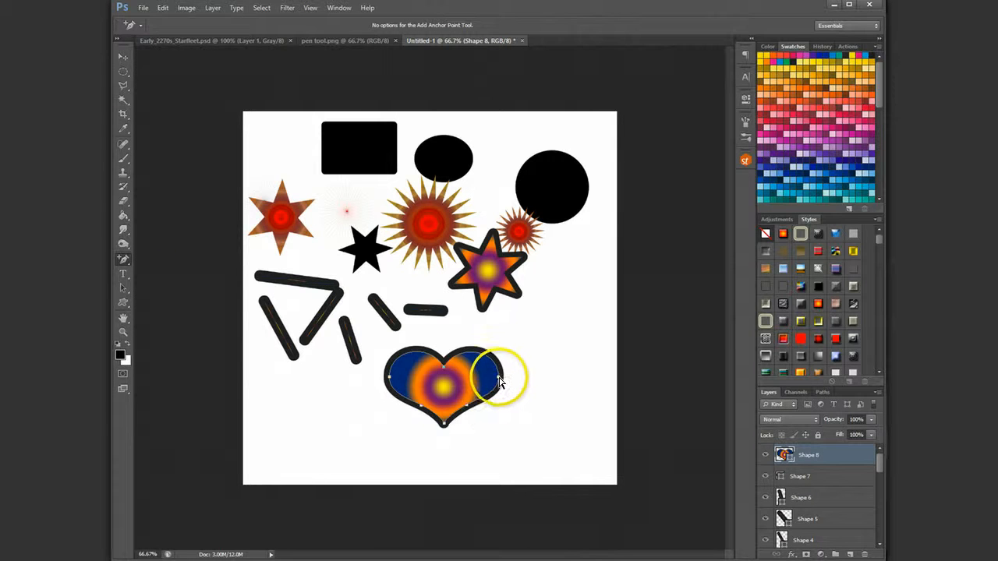
pyautogui.moveTo(499, 382); pyautogui.dragTo(494, 381)
pyautogui.click(507, 377)
pyautogui.click(495, 379)
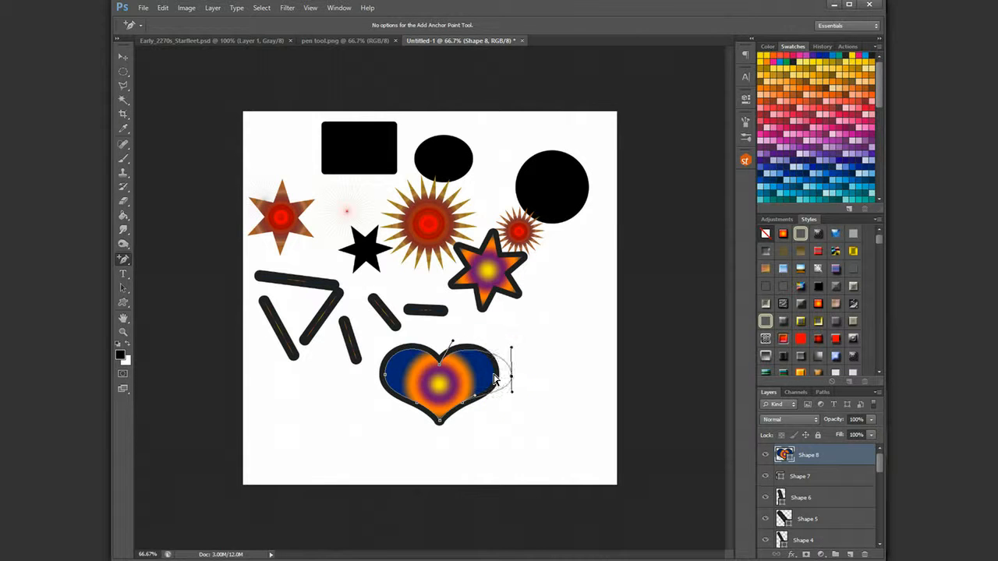
pyautogui.moveTo(493, 375); pyautogui.dragTo(511, 377)
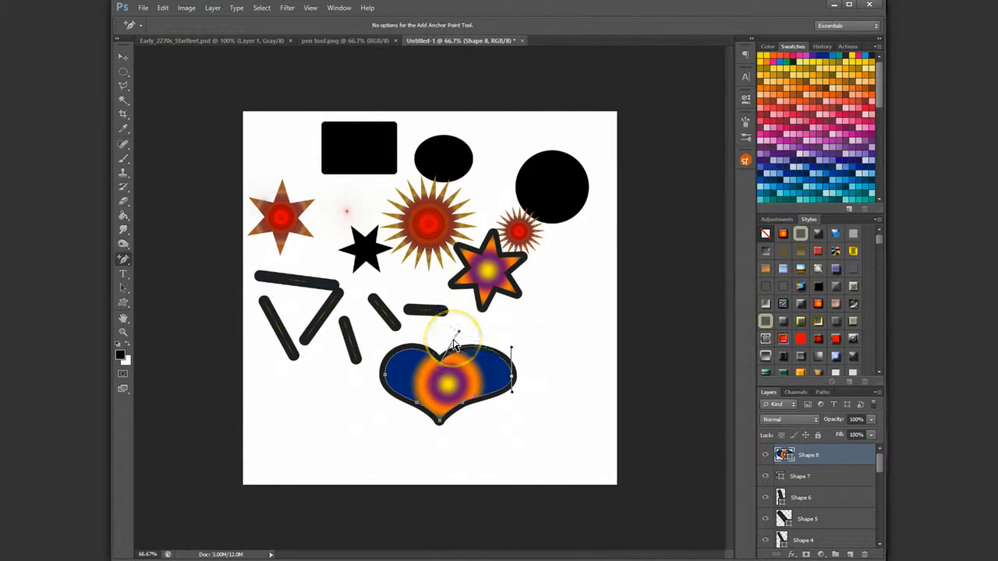
pyautogui.moveTo(455, 345); pyautogui.dragTo(485, 312)
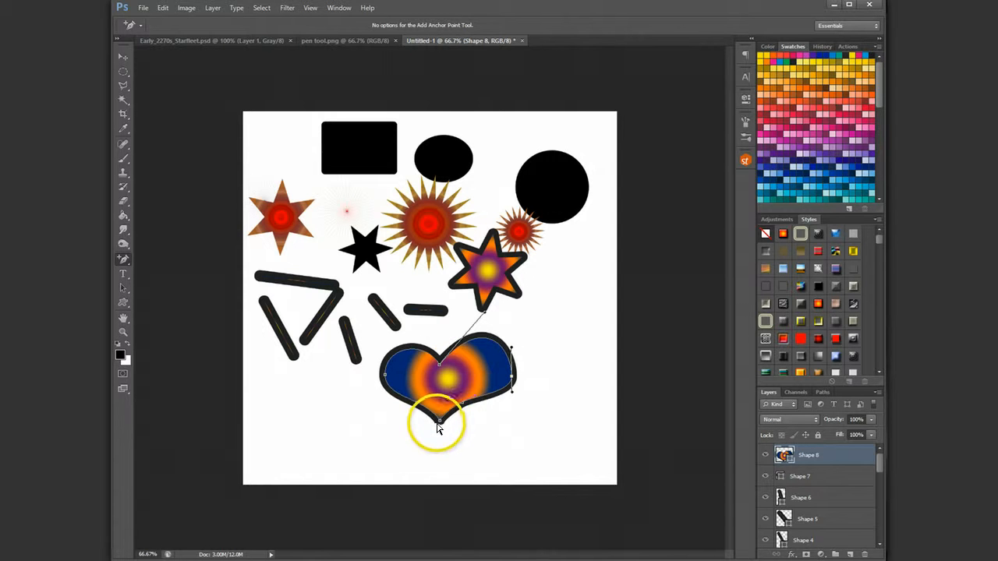
# Distort the curves at the heart's bottom tip and left lobe by moving their direction handles.
pyautogui.click(438, 421)
pyautogui.moveTo(439, 421); pyautogui.dragTo(356, 398)
pyautogui.click(387, 376)
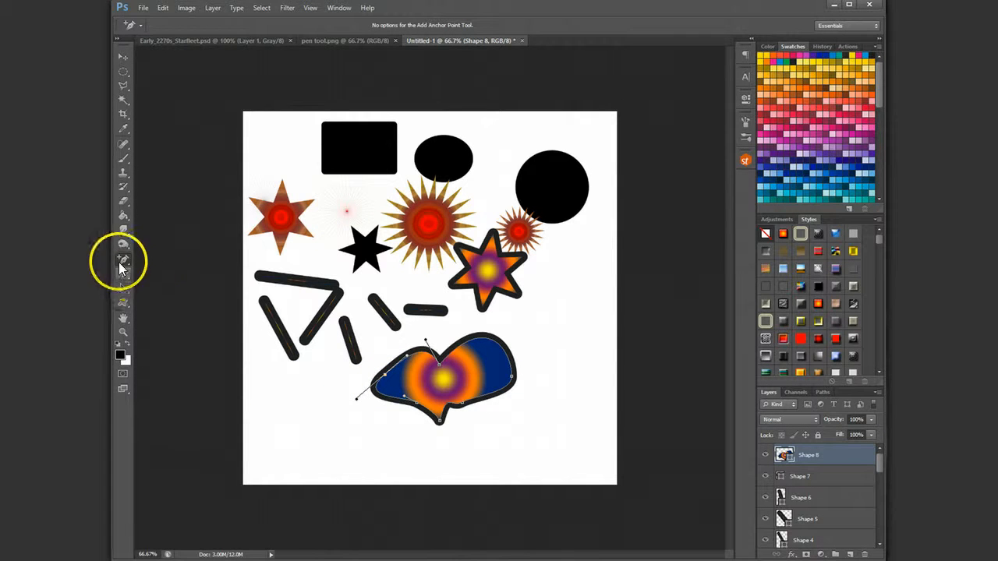
# Draw the L-shaped preset with the Custom Shape tool in the empty area beside the distorted heart's right lobe.
pyautogui.click(123, 303)
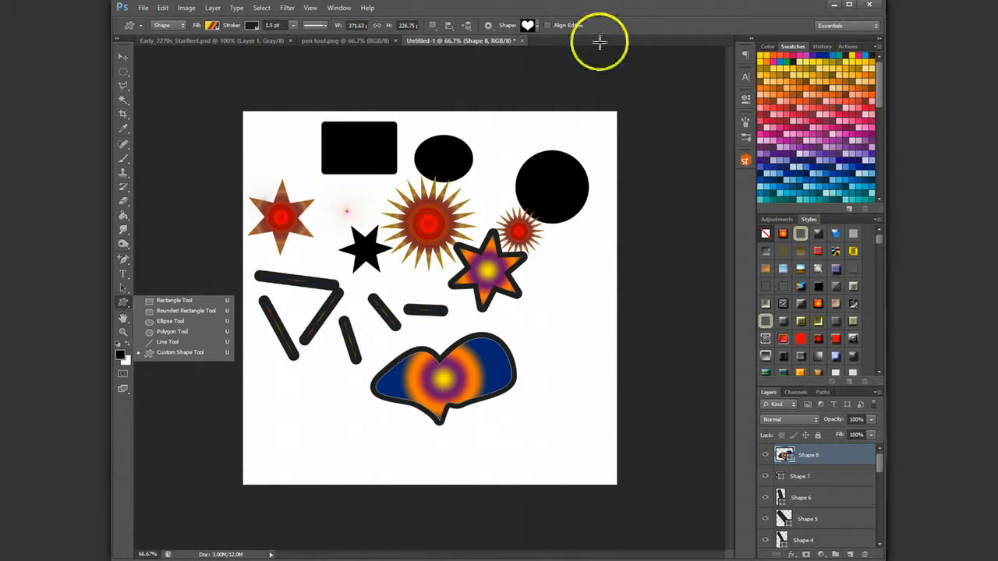
pyautogui.click(536, 25)
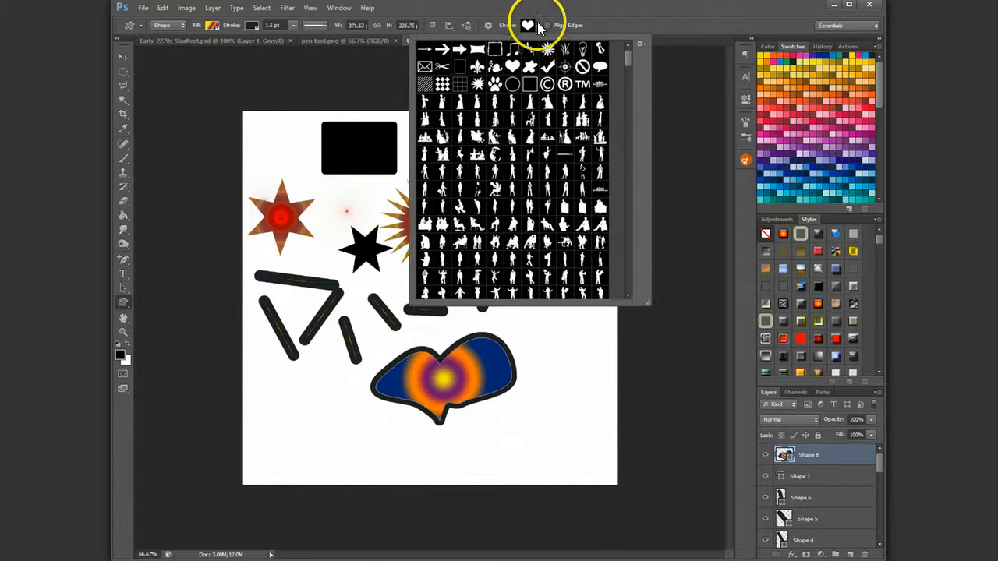
pyautogui.scroll(-10, 568, 178)
pyautogui.scroll(-5, 553, 241)
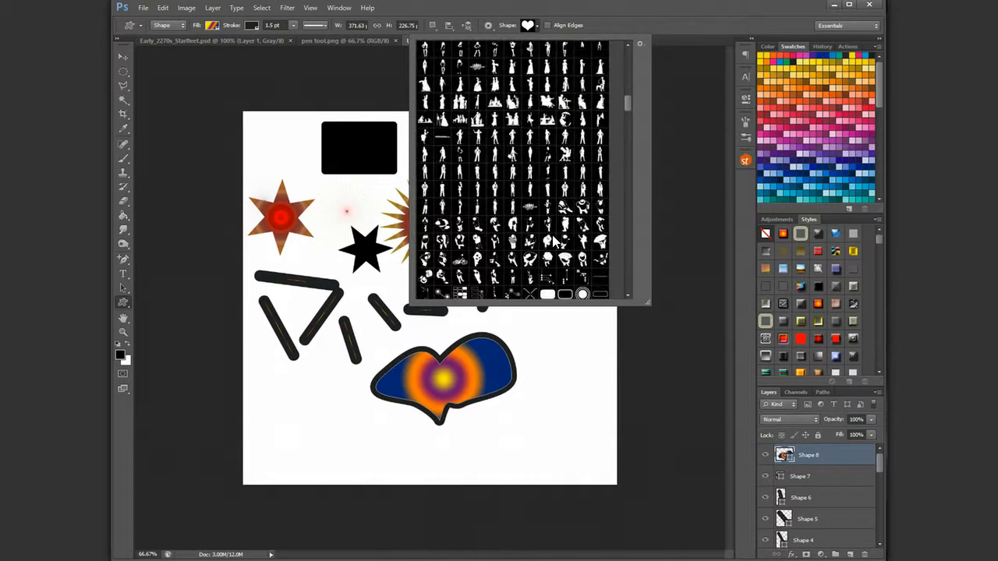
pyautogui.scroll(-10, 552, 243)
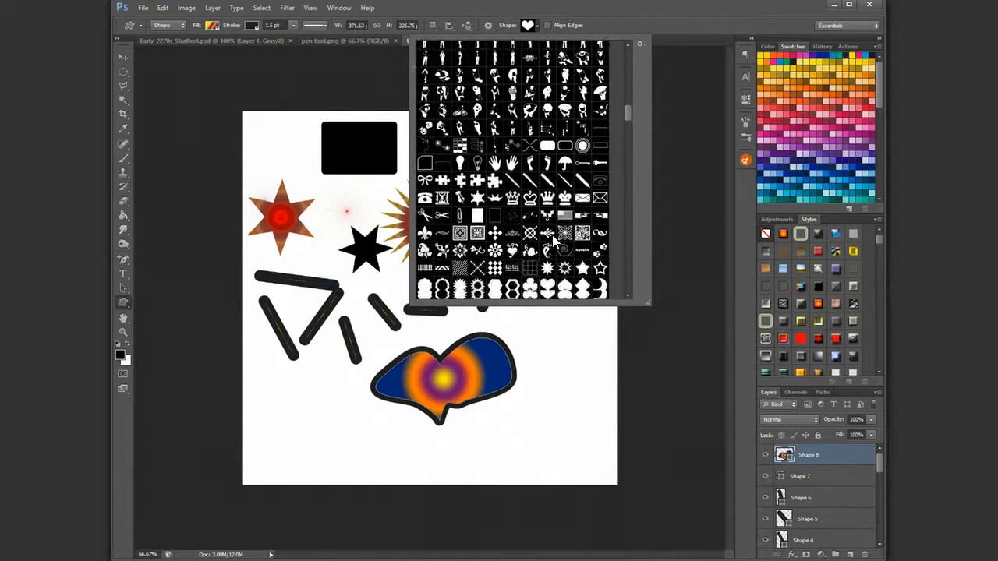
pyautogui.scroll(-3, 553, 243)
pyautogui.scroll(-3, 568, 245)
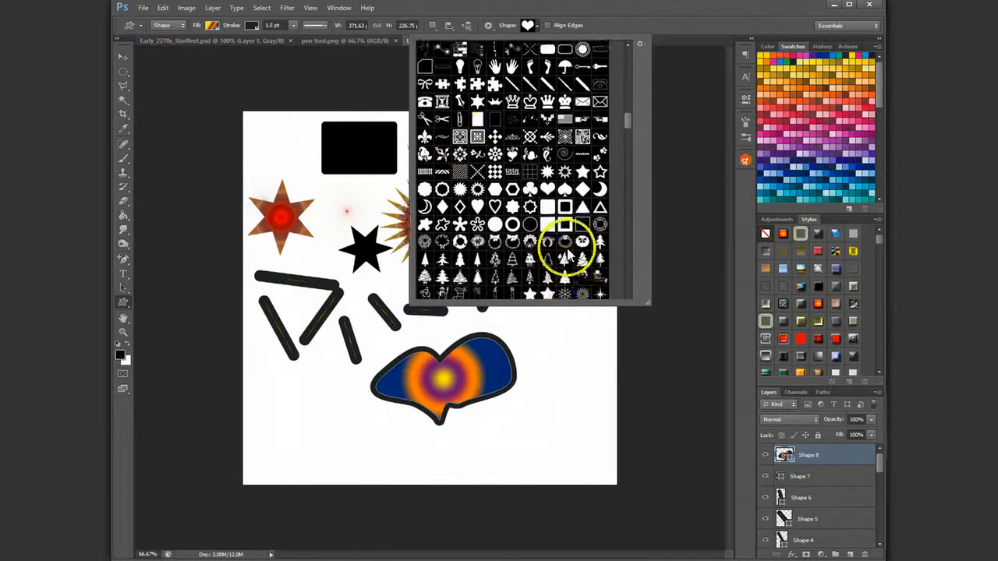
pyautogui.scroll(-8, 566, 251)
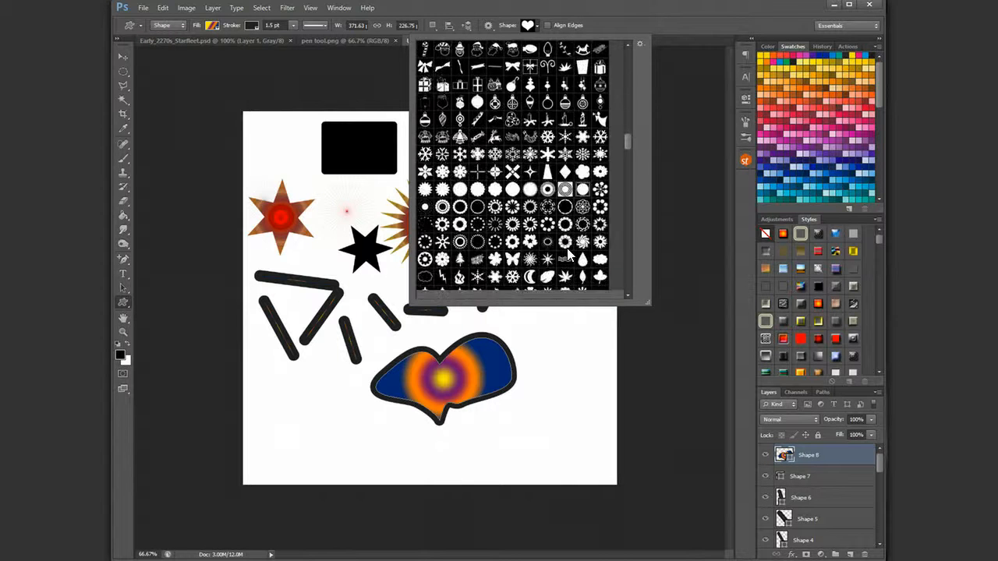
pyautogui.scroll(-8, 566, 251)
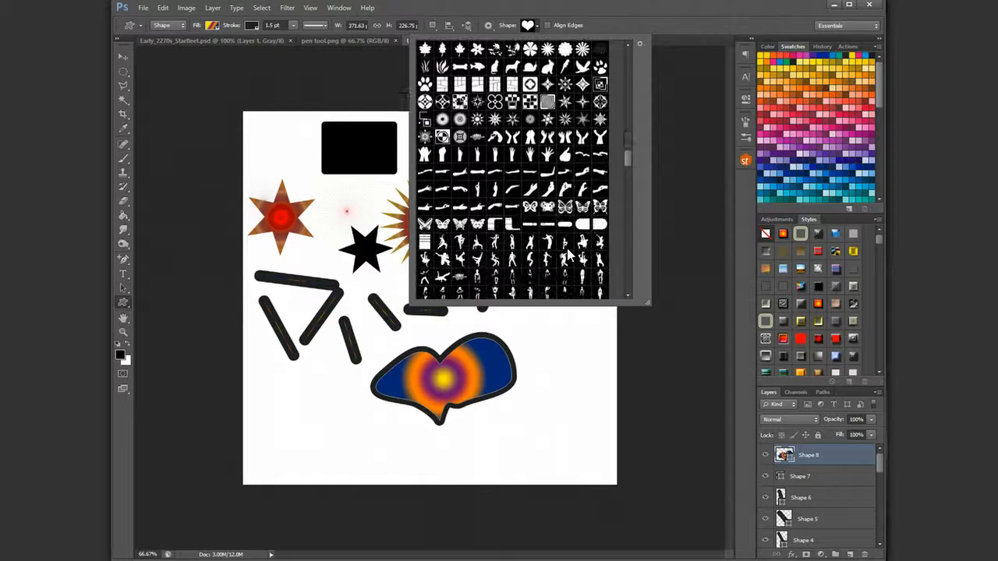
pyautogui.scroll(-1, 546, 226)
pyautogui.click(512, 215)
pyautogui.moveTo(524, 321)
pyautogui.mouseDown()
pyautogui.moveTo(618, 397)
pyautogui.moveTo(608, 389)
pyautogui.mouseUp()
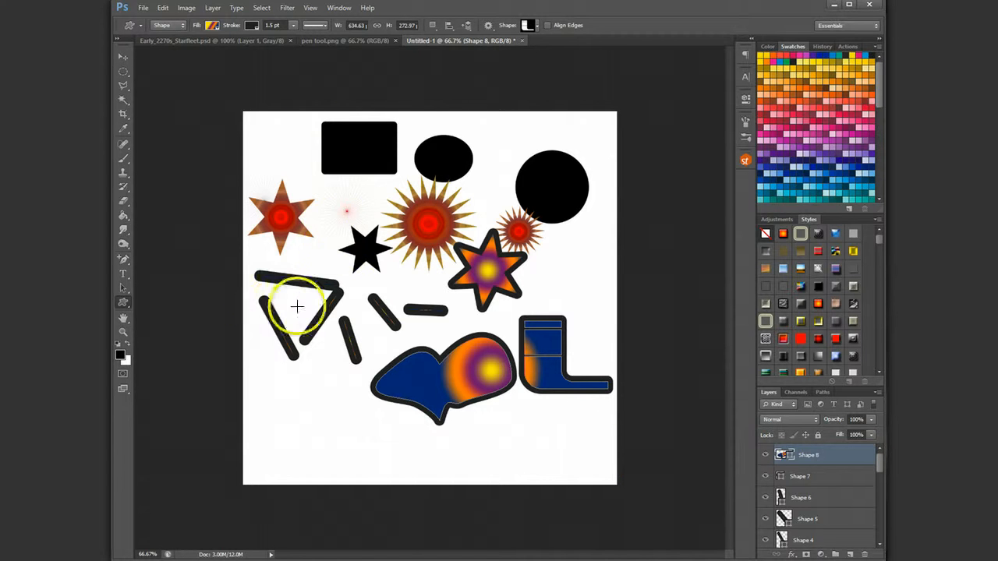
# Draw a butterfly preset with the Custom Shape tool in the empty lower-left area of the canvas.
pyautogui.click(539, 26)
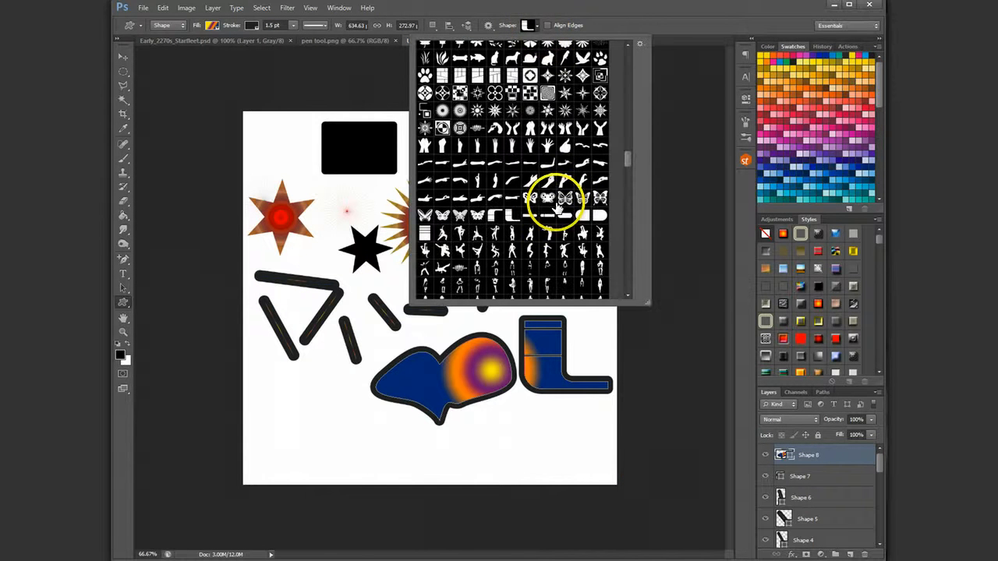
pyautogui.click(474, 218)
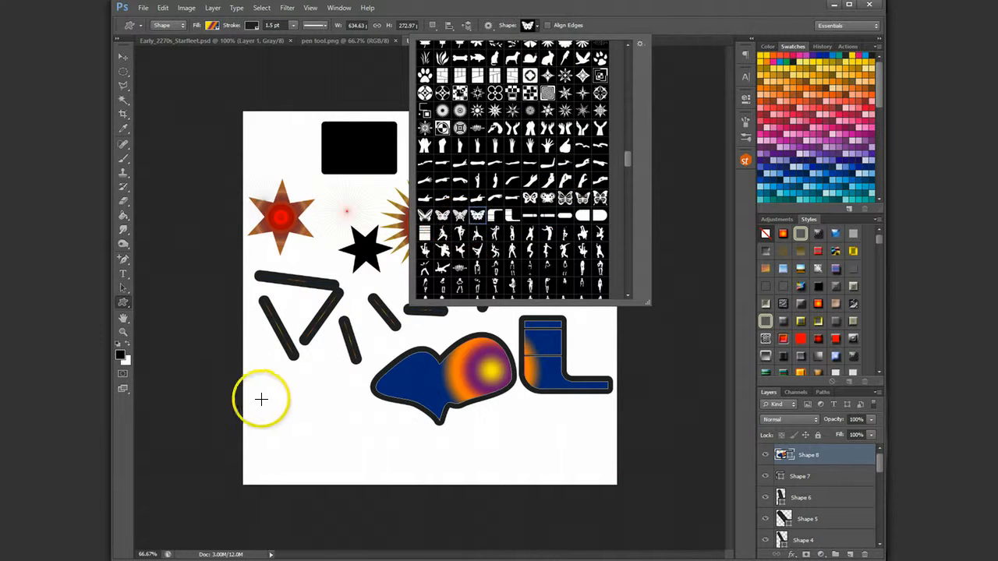
pyautogui.moveTo(258, 394); pyautogui.dragTo(391, 475)
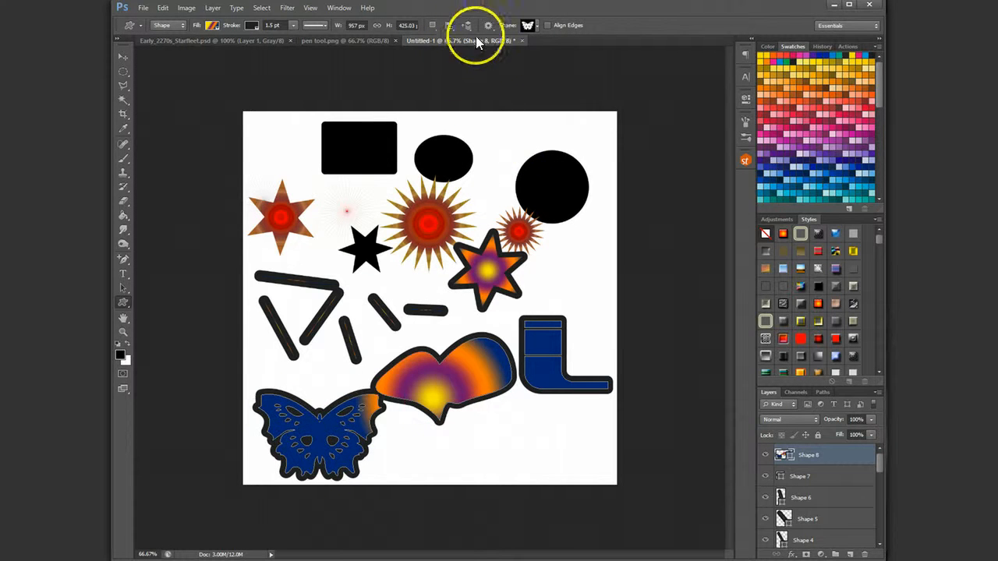
# Draw the silhouette preset of a woman in a long gown on the canvas below the L-shaped shape.
pyautogui.scroll(-3, 530, 249)
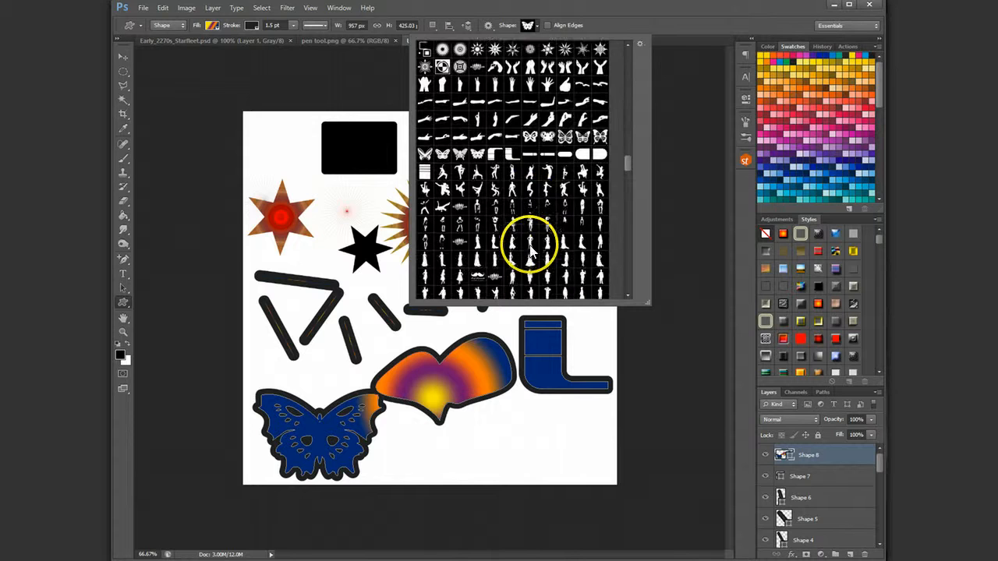
pyautogui.click(511, 259)
pyautogui.moveTo(511, 409); pyautogui.dragTo(563, 475)
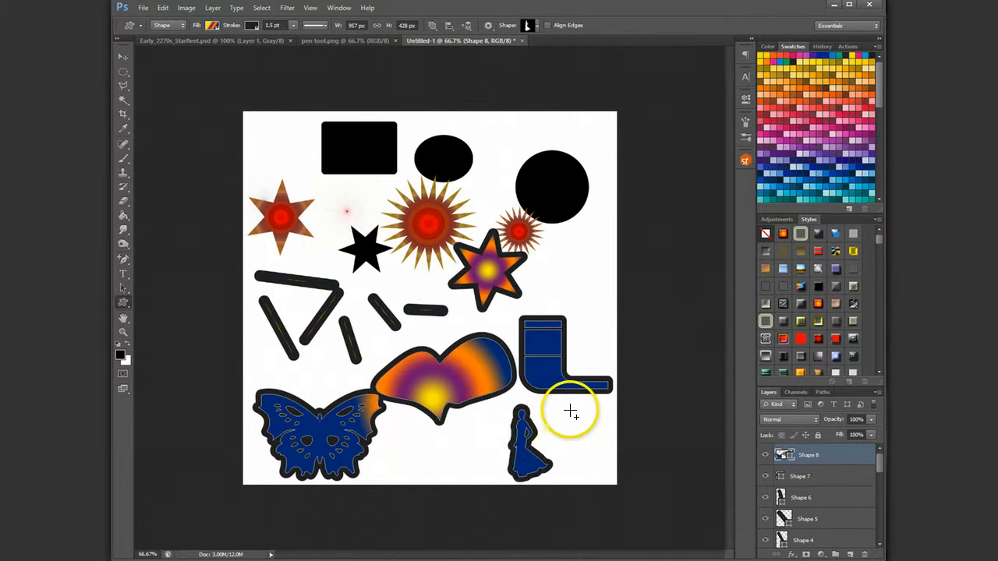
# Give the Shape 8 layer a solid black fill and remove its stroke.
pyautogui.click(212, 25)
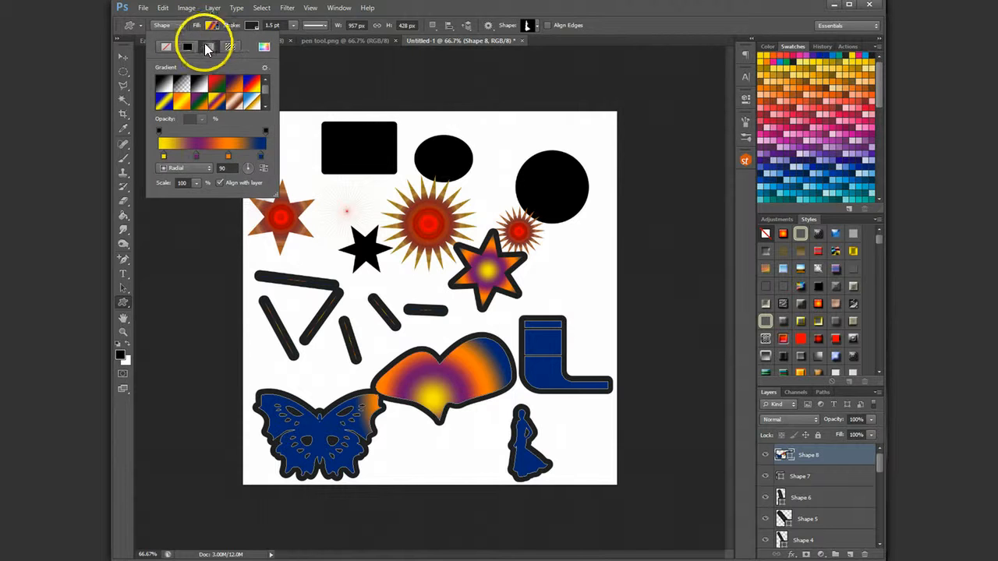
pyautogui.click(188, 46)
pyautogui.click(251, 26)
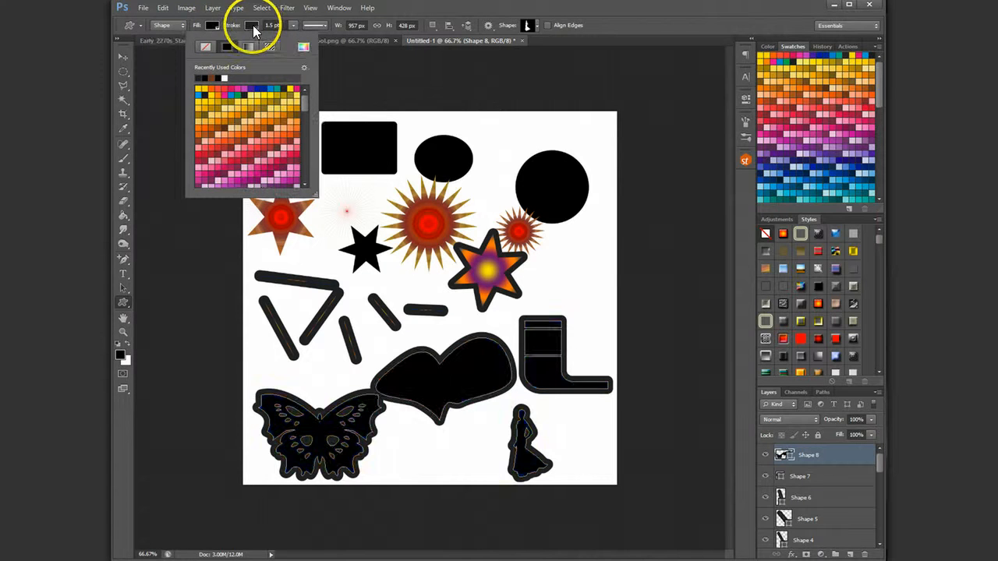
pyautogui.click(206, 46)
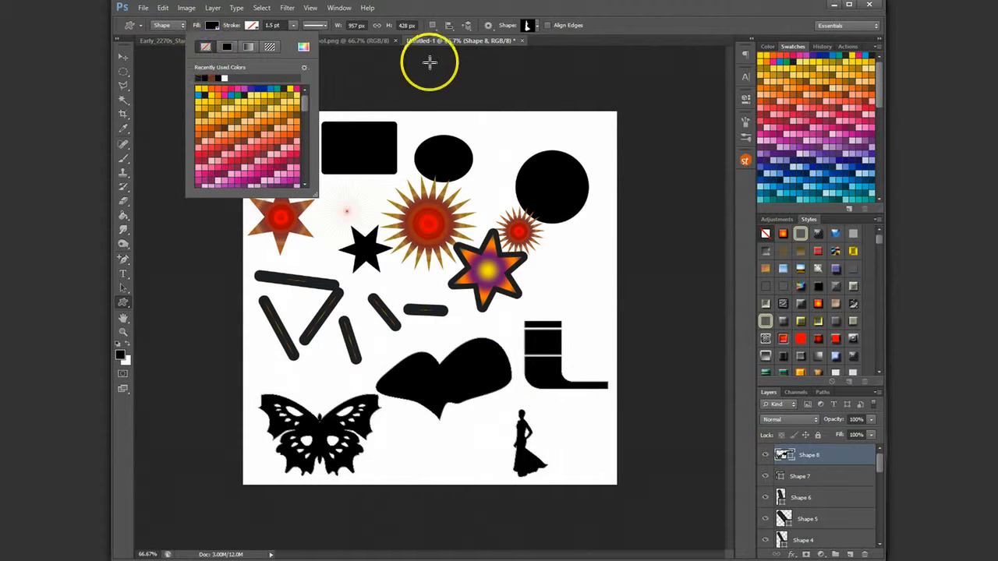
pyautogui.click(577, 60)
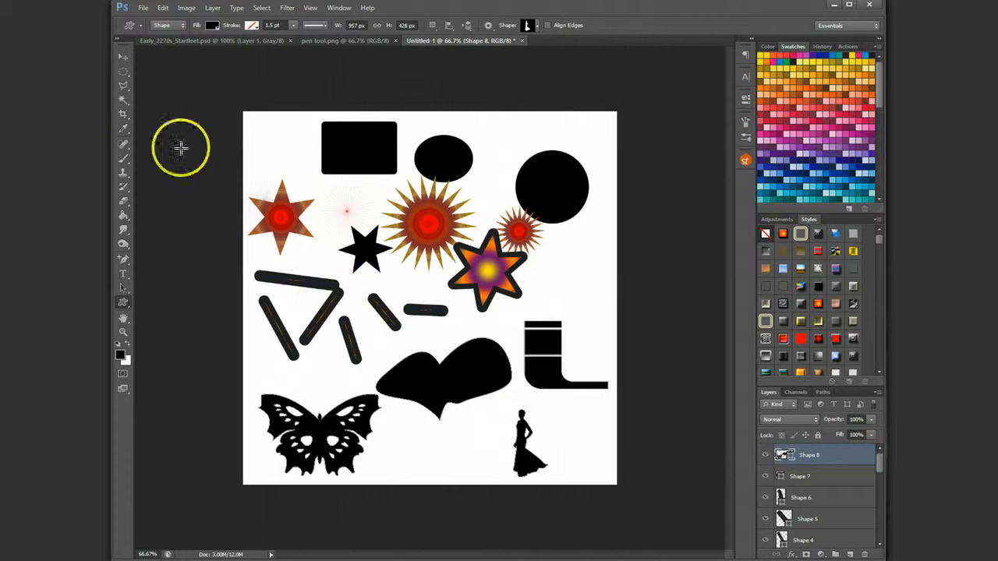
# Switch to the Move tool and deselect the active shape path so its outline is hidden.
pyautogui.click(123, 57)
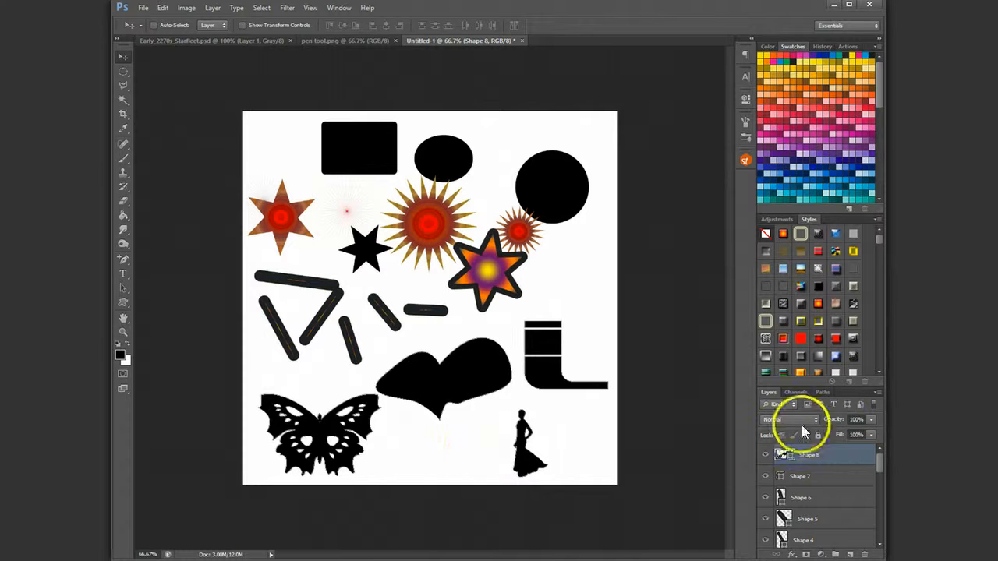
pyautogui.click(823, 392)
pyautogui.click(830, 458)
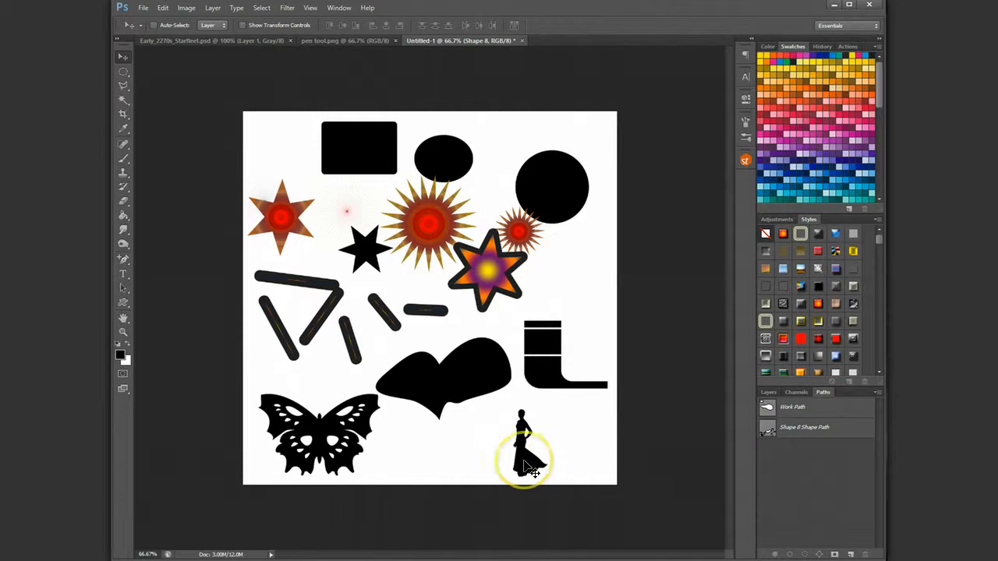
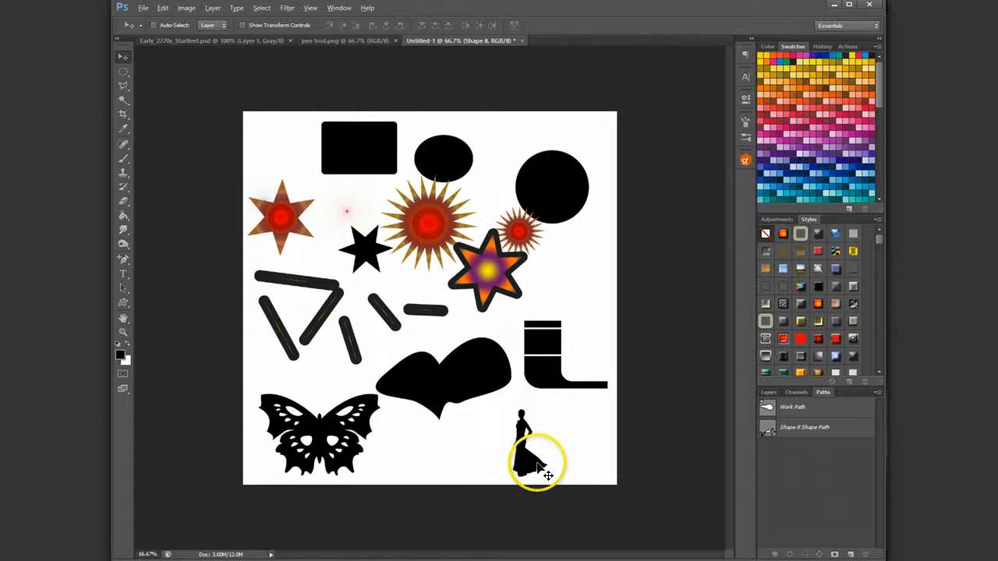
# Add a new empty layer above Shape 8, with the woman's silhouette in close view.
pyautogui.scroll(3, 538, 467)
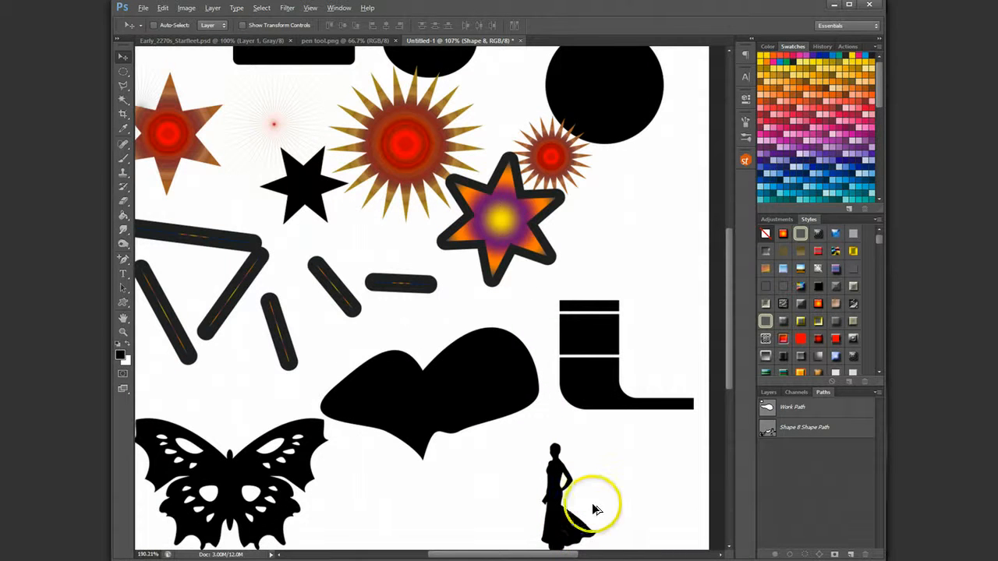
pyautogui.scroll(2, 577, 507)
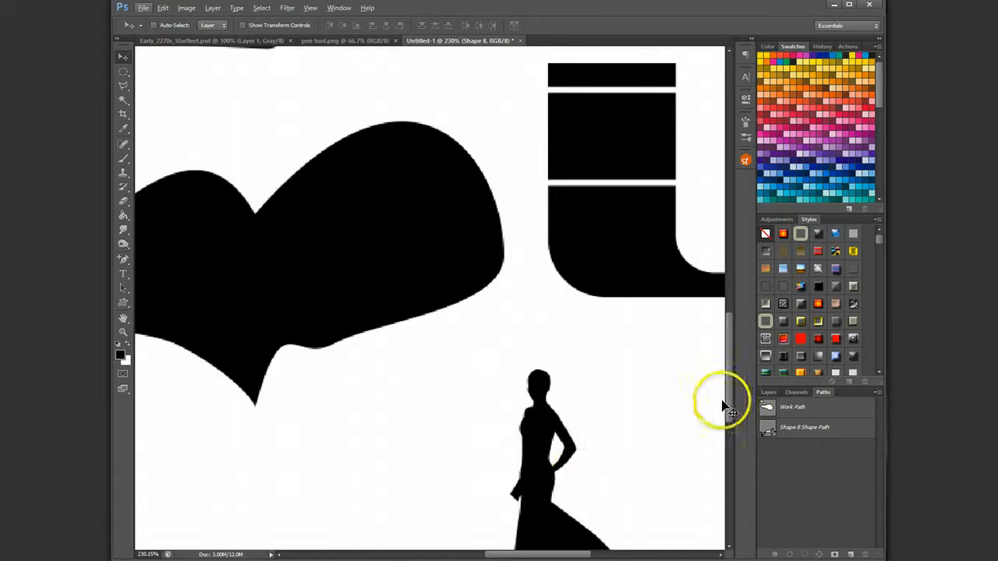
pyautogui.moveTo(729, 392); pyautogui.dragTo(729, 423)
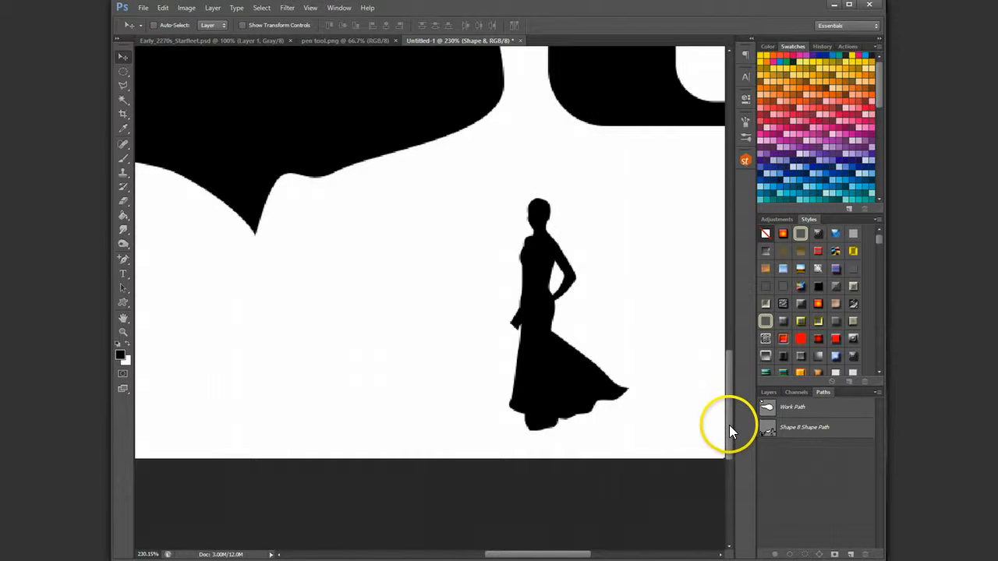
pyautogui.click(769, 392)
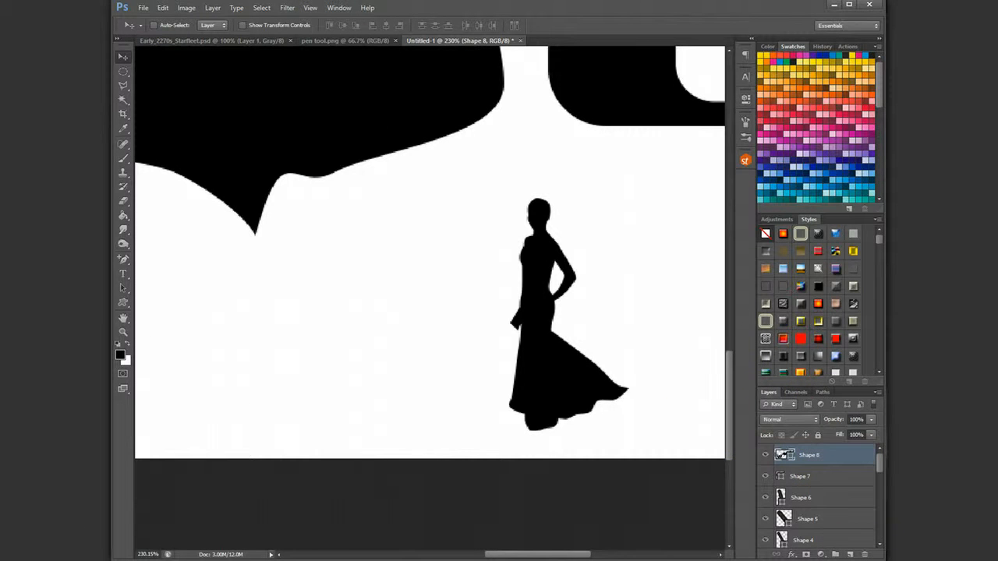
pyautogui.click(851, 555)
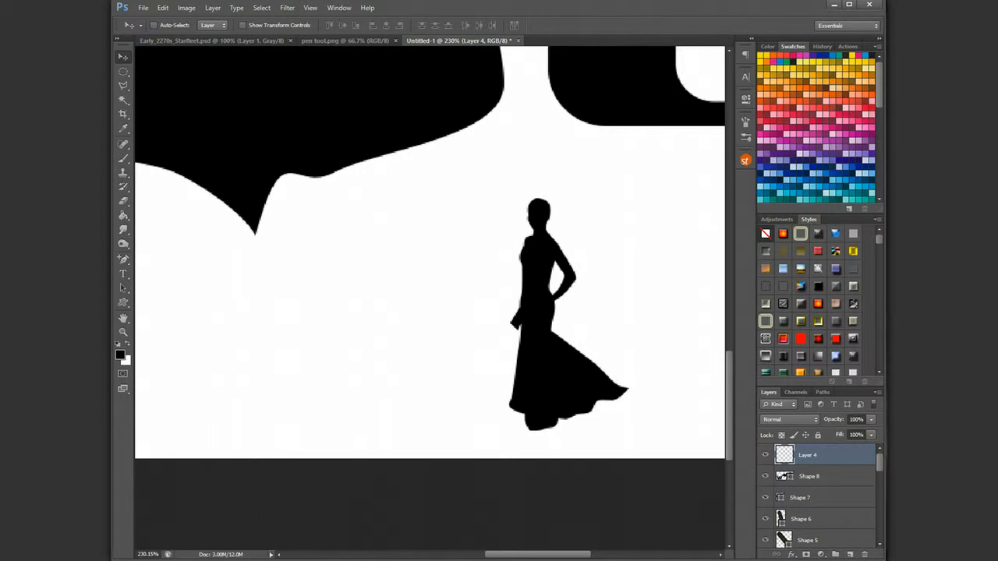
# Draw a closed Pen tool path loosely around the silhouette's torso, following the neckline, short sleeve and waist.
pyautogui.moveTo(123, 260); pyautogui.dragTo(125, 260)
pyautogui.click(166, 258)
pyautogui.click(515, 229)
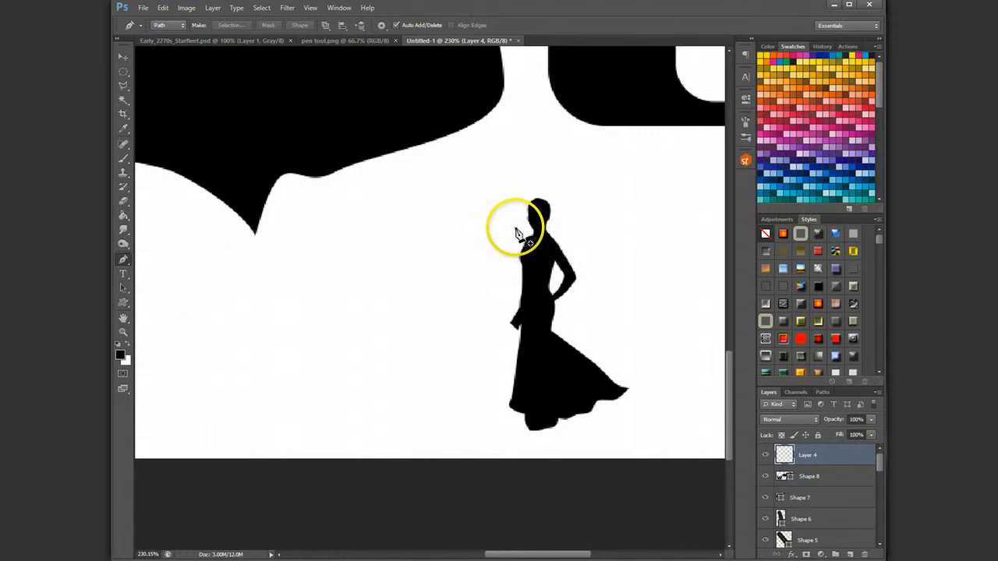
pyautogui.click(541, 247)
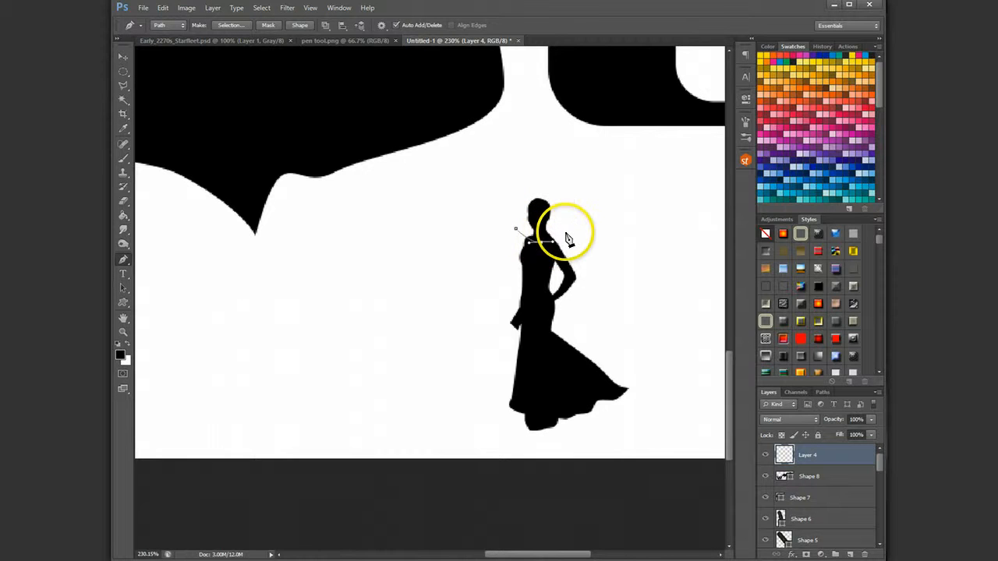
pyautogui.moveTo(587, 249); pyautogui.dragTo(563, 269)
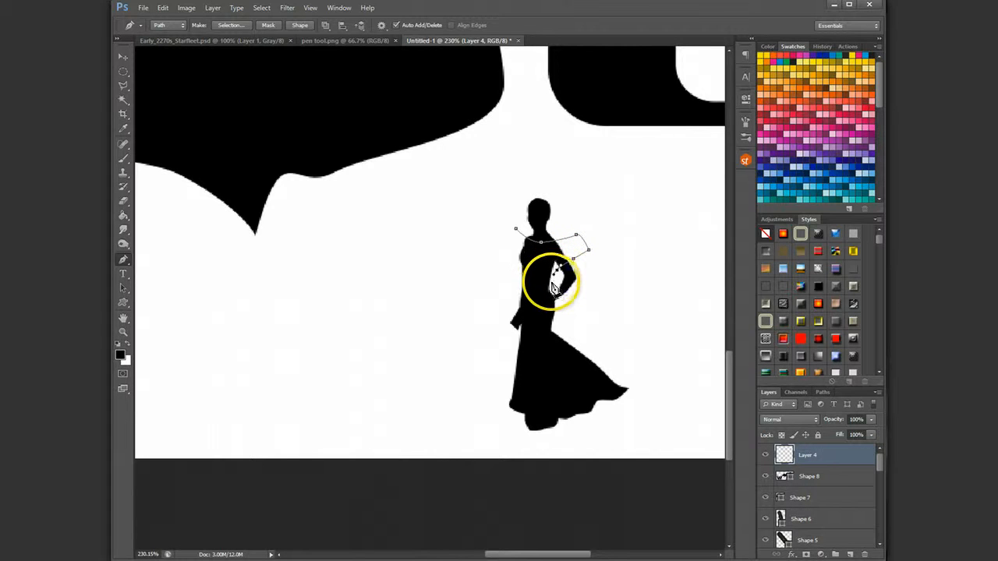
pyautogui.moveTo(551, 288); pyautogui.dragTo(512, 291)
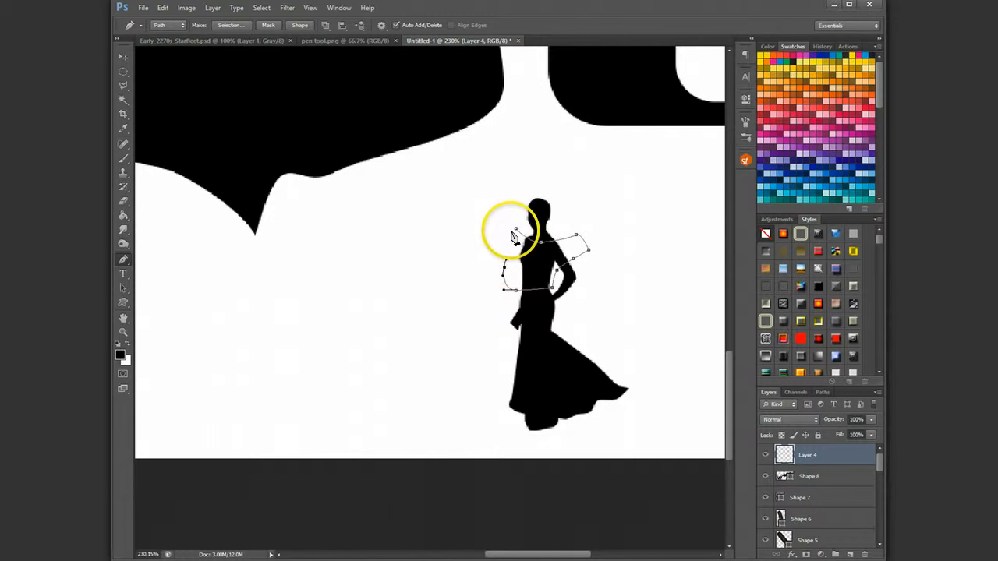
pyautogui.click(515, 232)
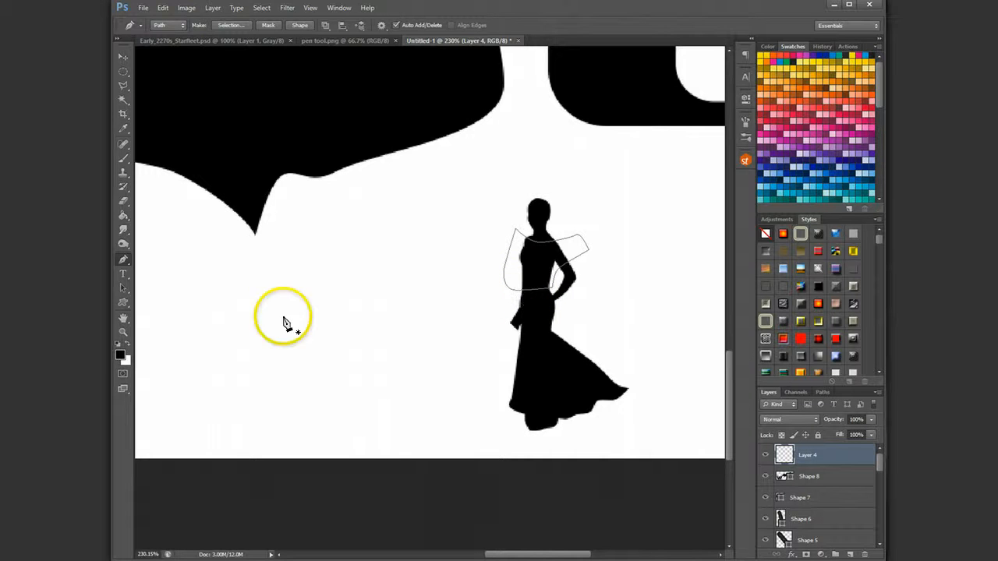
# Swap the foreground and background colours and set the foreground to a dark red.
pyautogui.click(127, 344)
pyautogui.click(121, 356)
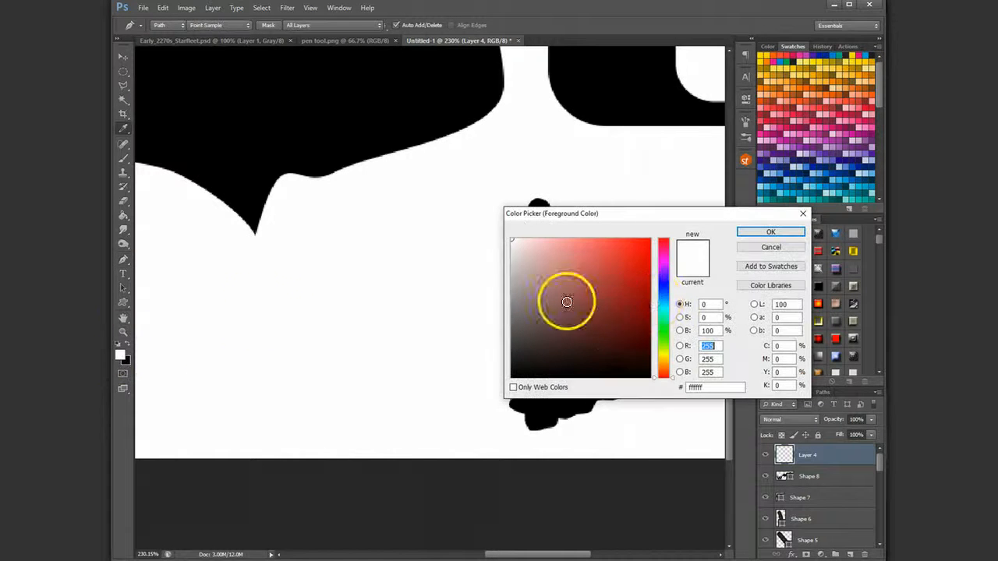
pyautogui.click(633, 256)
pyautogui.moveTo(632, 256); pyautogui.dragTo(632, 279)
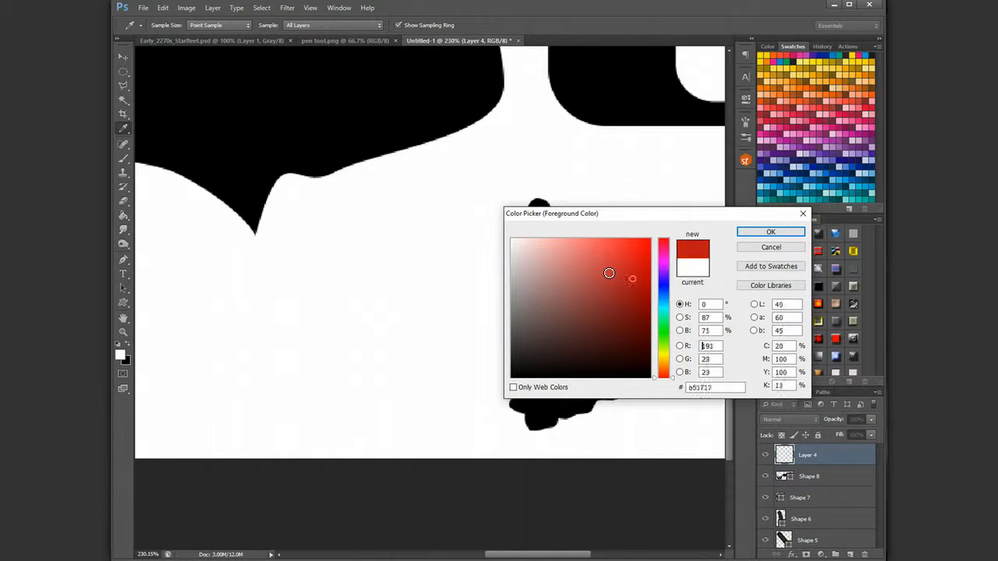
pyautogui.click(787, 231)
pyautogui.press('p')
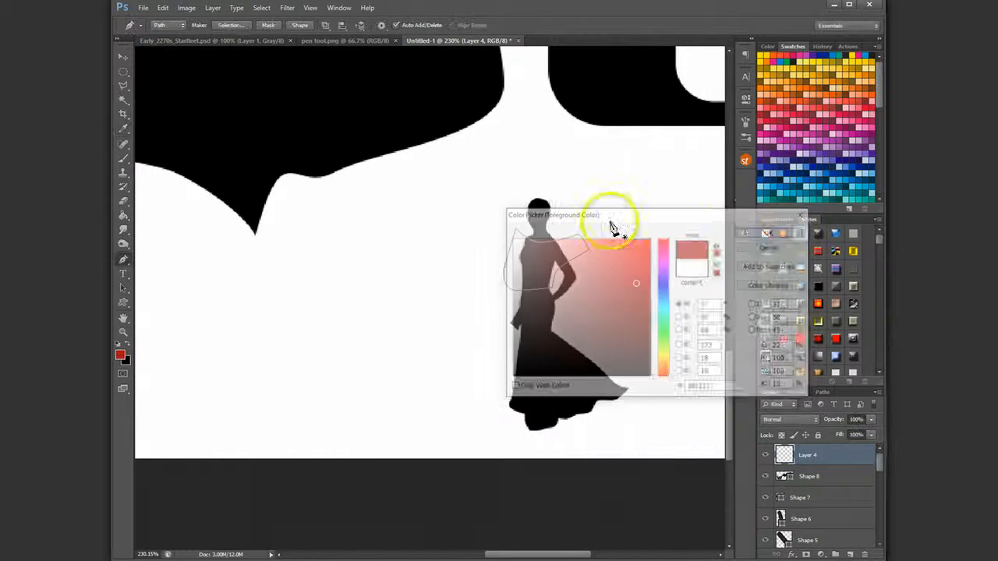
# Fill the torso path with the red foreground colour on Layer 4 and deselect the path.
pyautogui.click(823, 392)
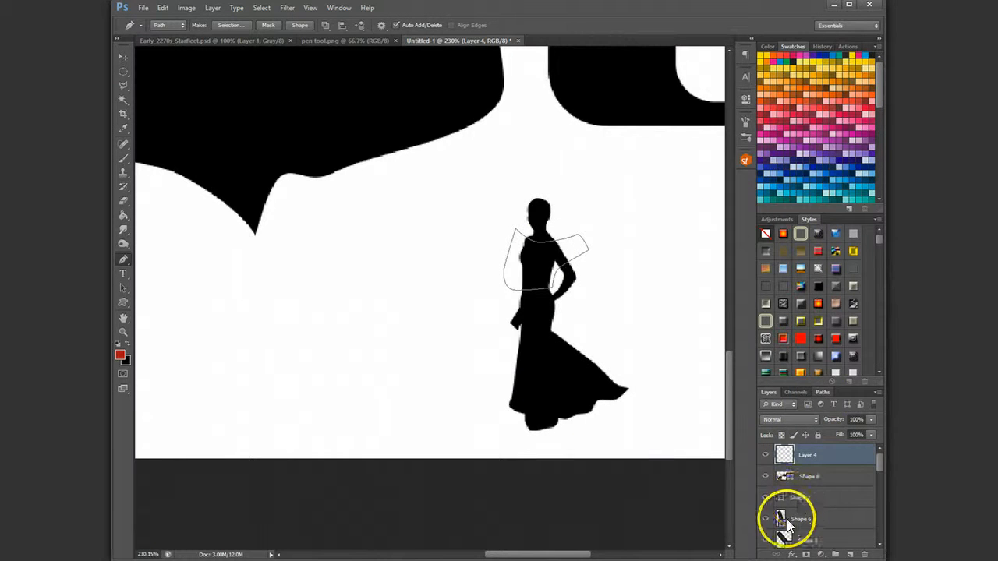
pyautogui.click(774, 554)
pyautogui.click(804, 434)
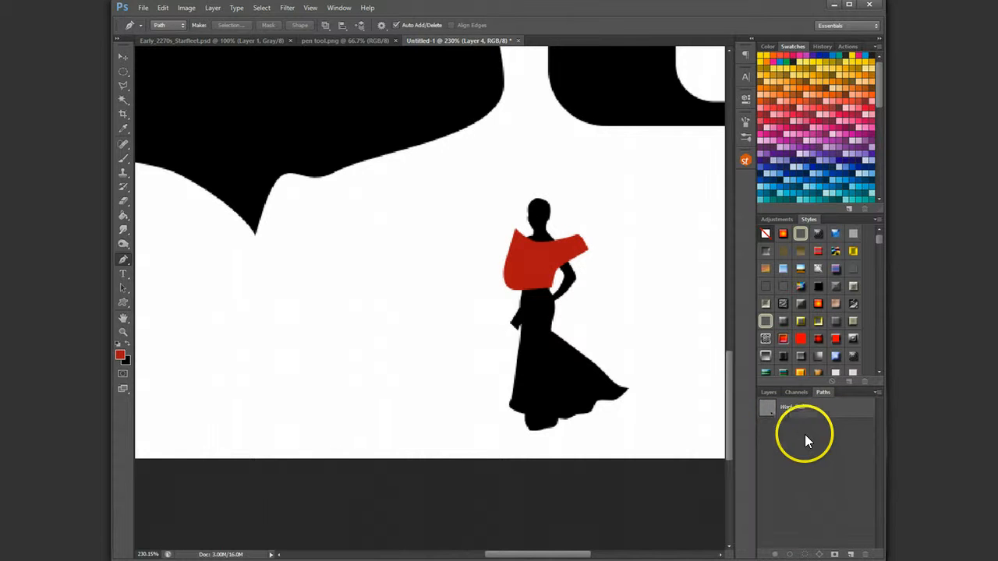
# Clip Layer 4 to Shape 8 with a clipping mask so the red top stays inside the silhouette.
pyautogui.click(771, 392)
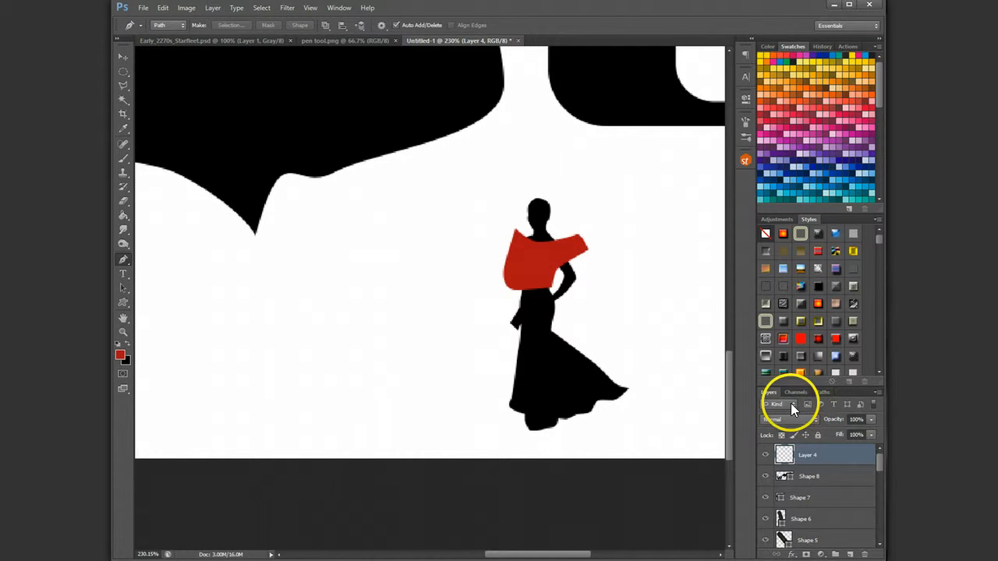
pyautogui.press('alt')
pyautogui.rightClick(836, 463)
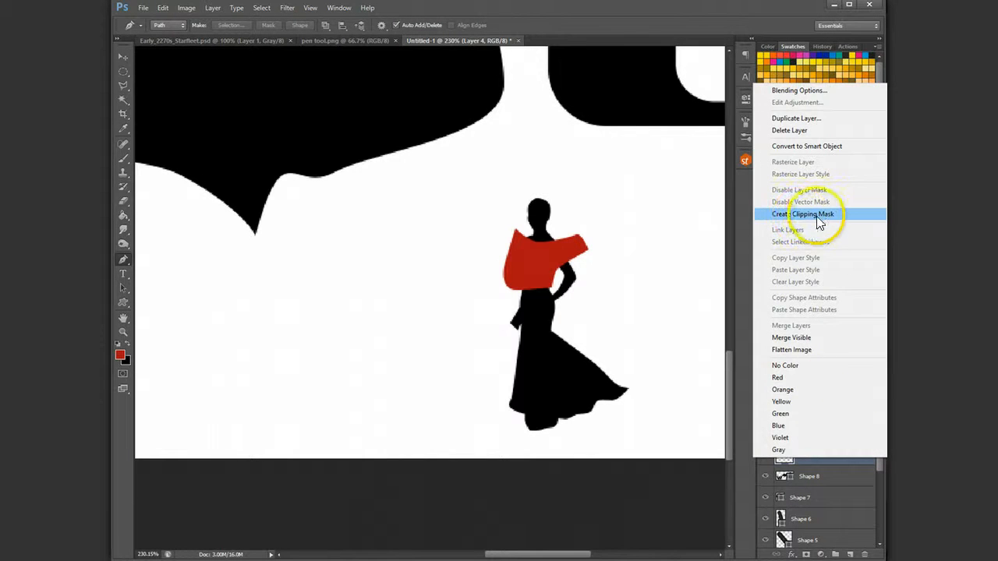
pyautogui.click(842, 460)
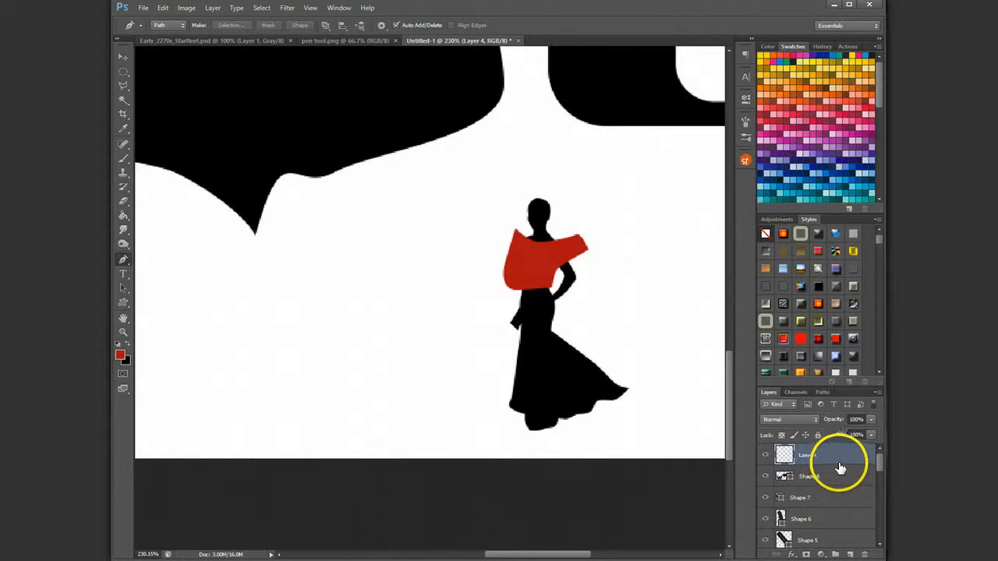
pyautogui.moveTo(837, 468)
pyautogui.mouseDown()
pyautogui.moveTo(831, 461)
pyautogui.moveTo(842, 458)
pyautogui.moveTo(832, 461)
pyautogui.mouseUp()
pyautogui.keyDown('alt'); pyautogui.click(832, 461); pyautogui.keyUp('alt')
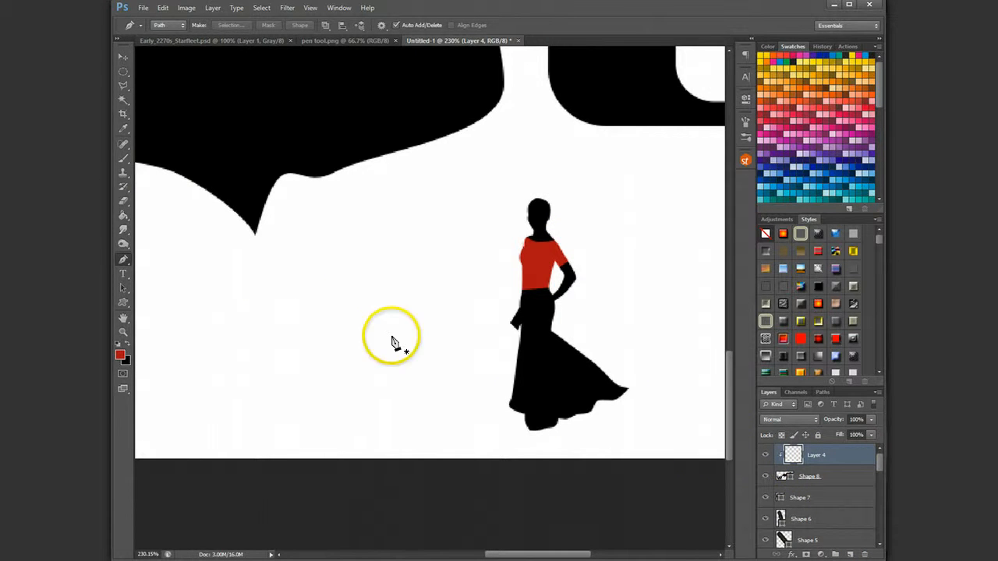
# Review the whole canvas, then close the Untitled-1 document without saving and return to pen tool.png.
pyautogui.scroll(-5, 392, 338)
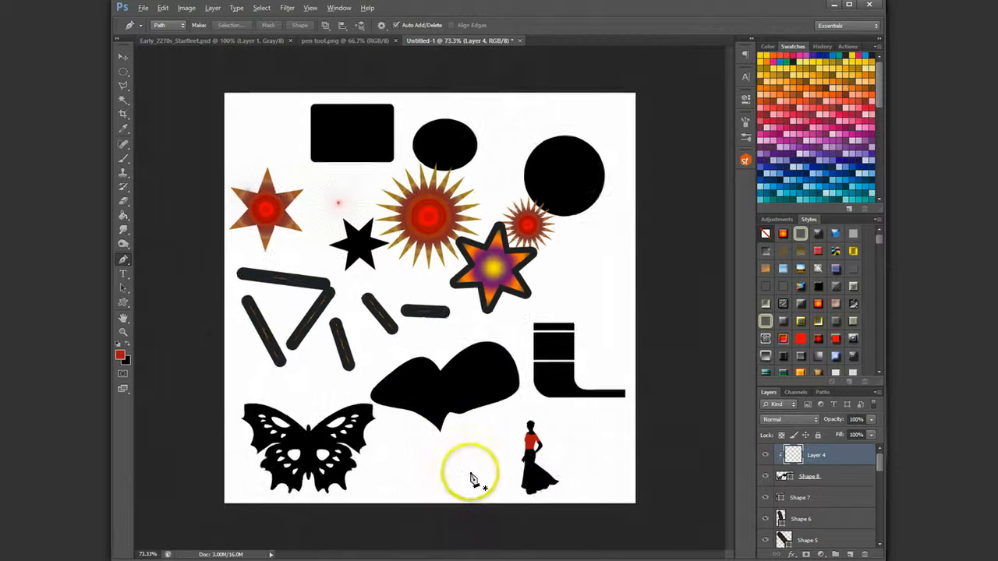
pyautogui.scroll(1, 468, 473)
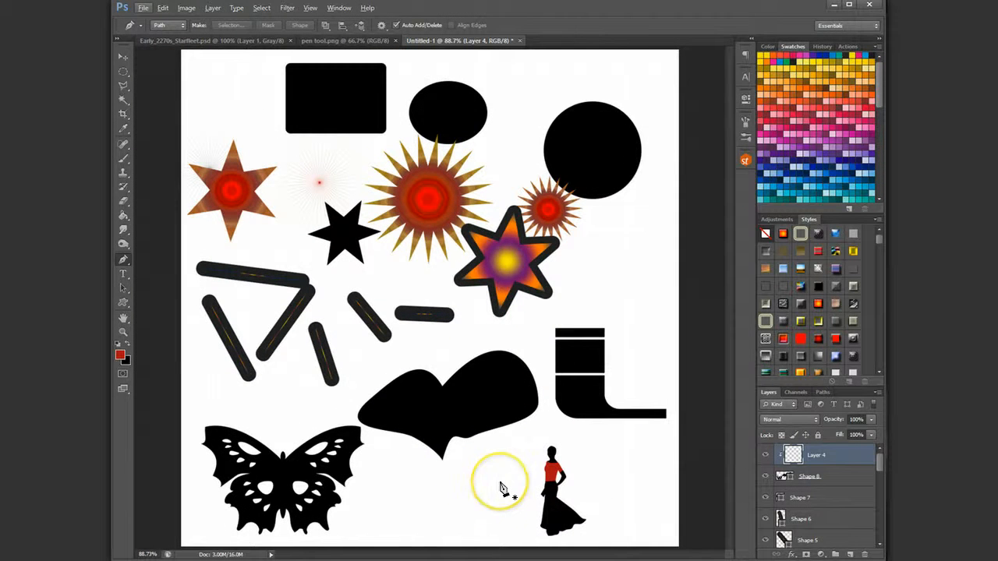
pyautogui.click(366, 40)
pyautogui.click(440, 41)
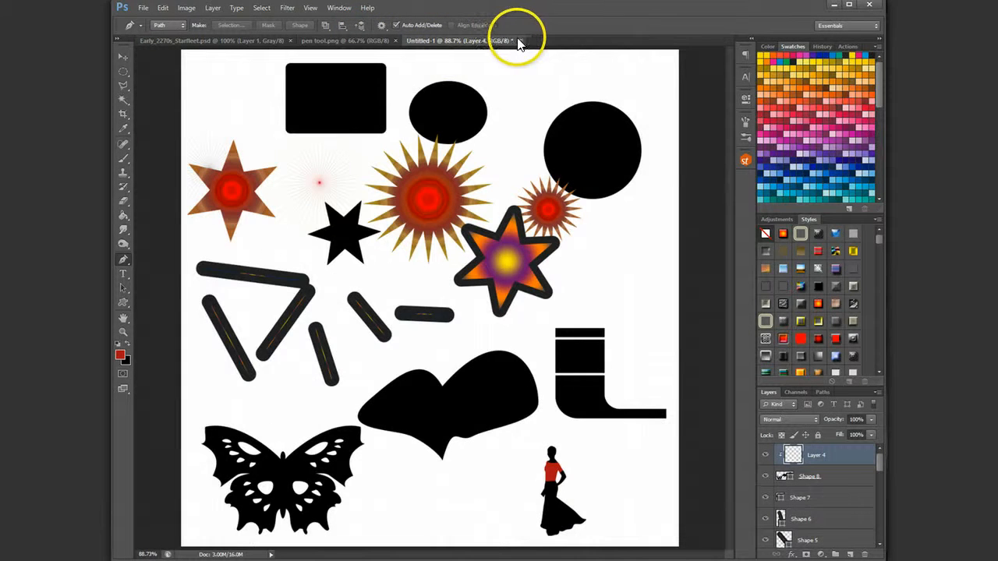
pyautogui.click(519, 39)
pyautogui.click(524, 212)
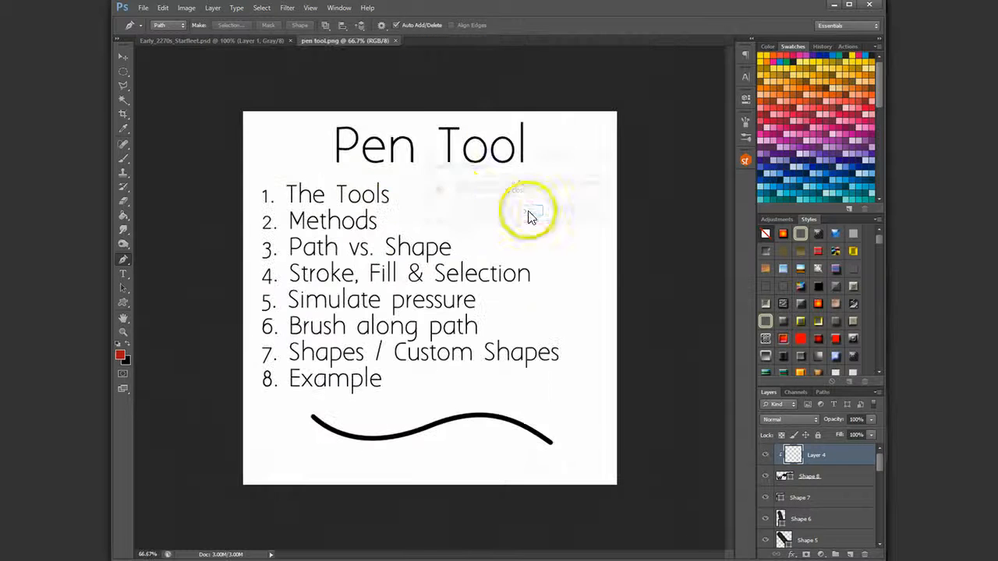
# Switch to the Early_2270s_Starfleet.psd document and add a new empty layer above Layer 0.
pyautogui.click(243, 40)
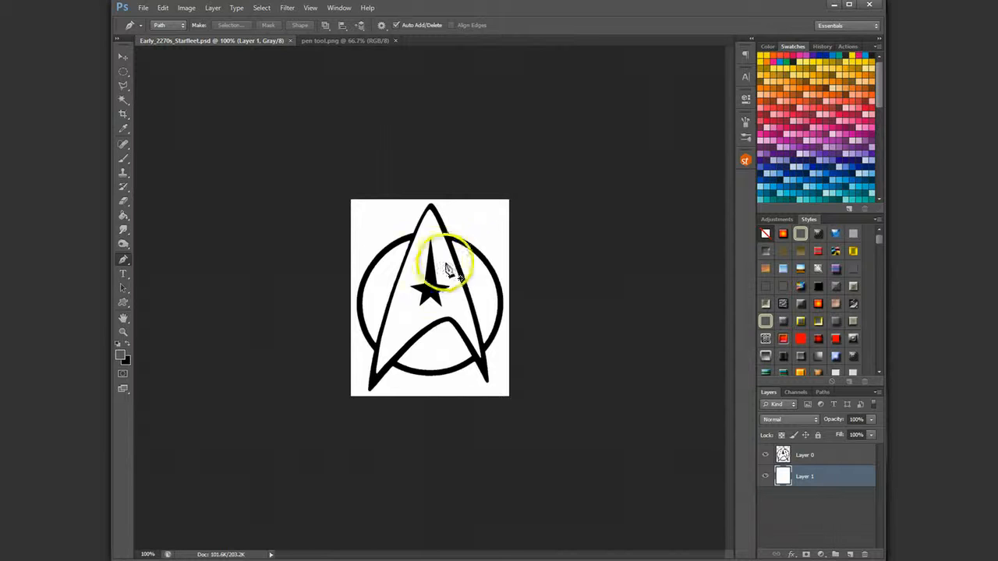
pyautogui.scroll(5, 455, 250)
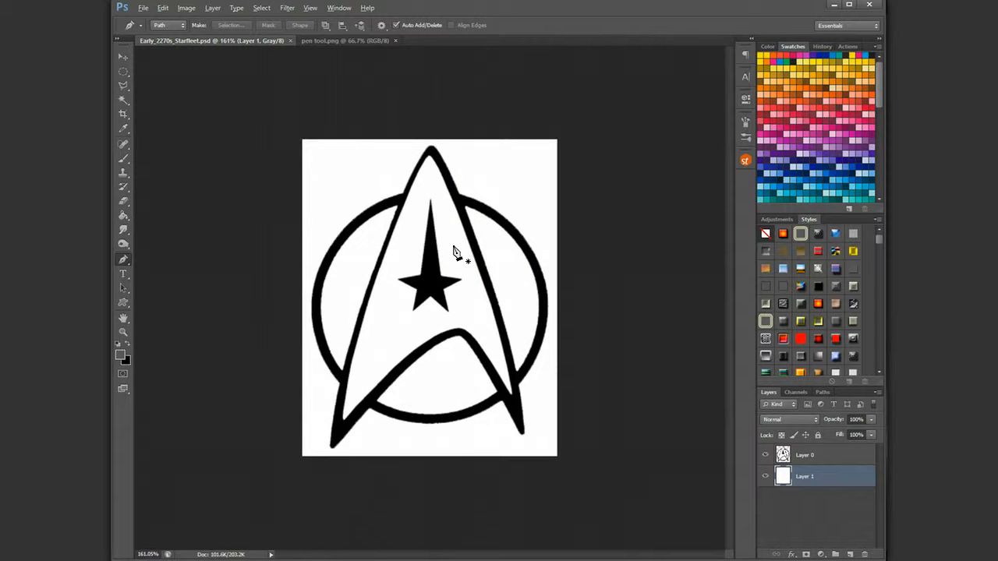
pyautogui.scroll(2, 454, 251)
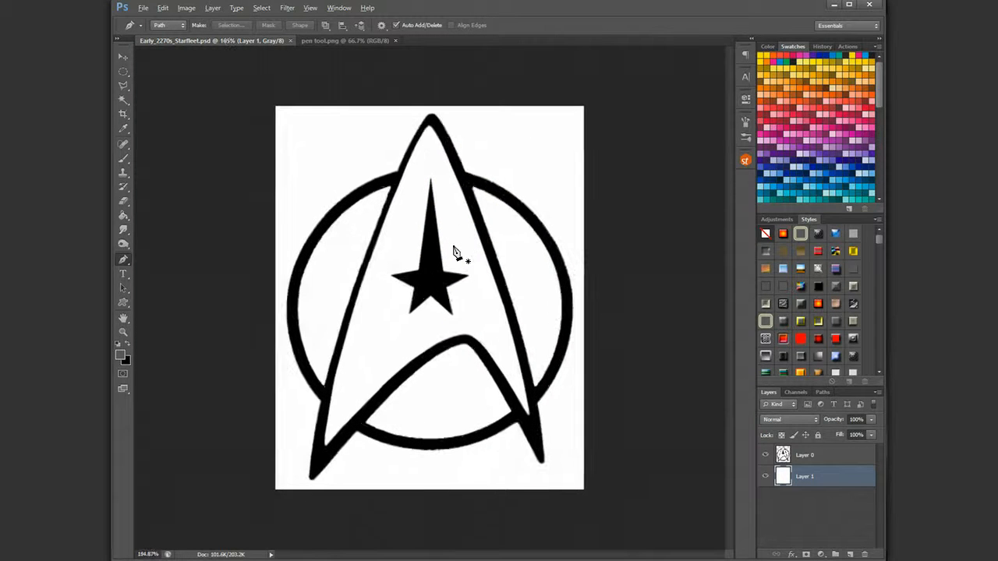
pyautogui.click(830, 452)
pyautogui.click(849, 553)
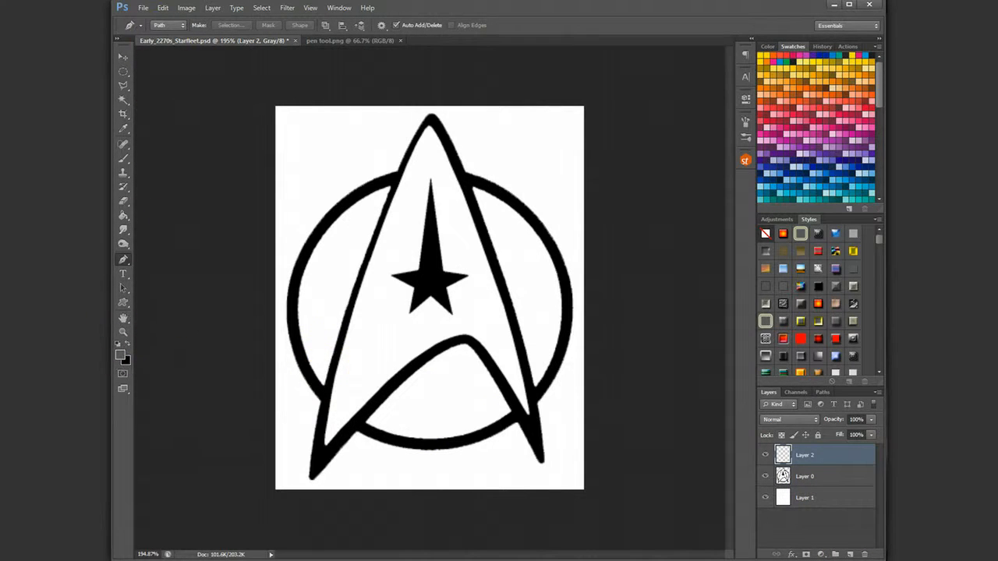
# With the Pen tool in Path mode, trace the arrowhead's left outer edge from its lower-left tip up to the apex.
pyautogui.click(179, 24)
pyautogui.click(177, 49)
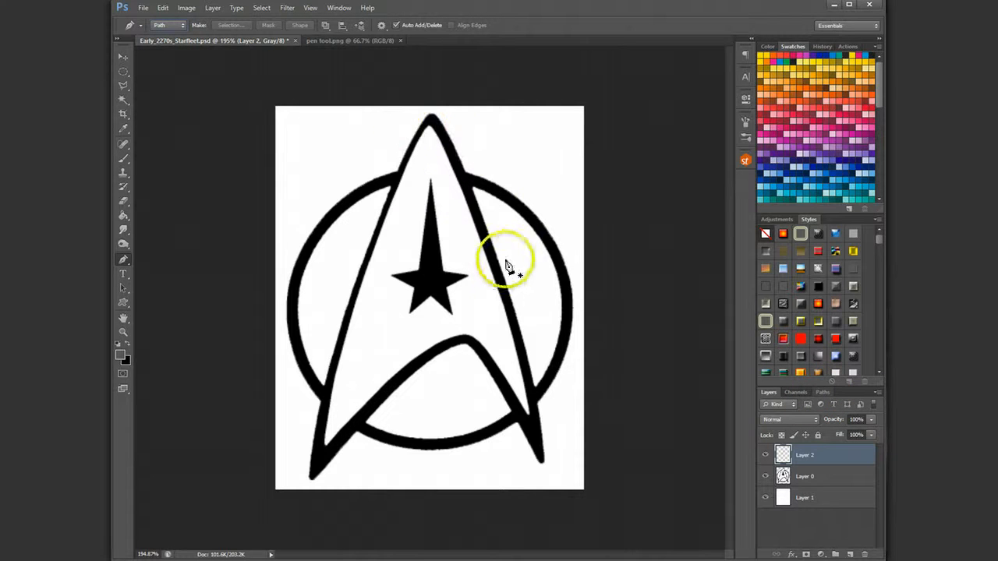
pyautogui.click(825, 394)
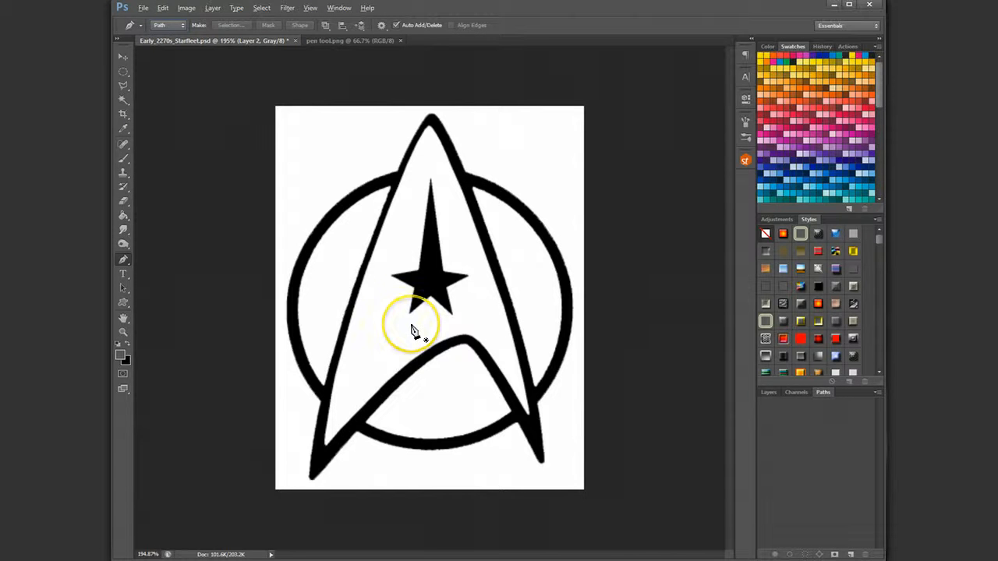
pyautogui.press('alt')
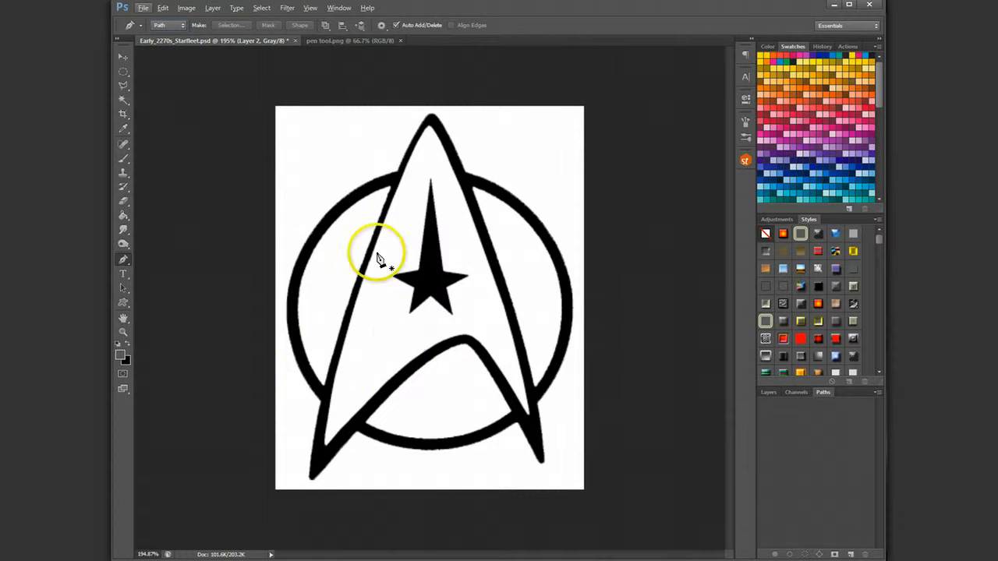
pyautogui.click(310, 473)
pyautogui.click(335, 350)
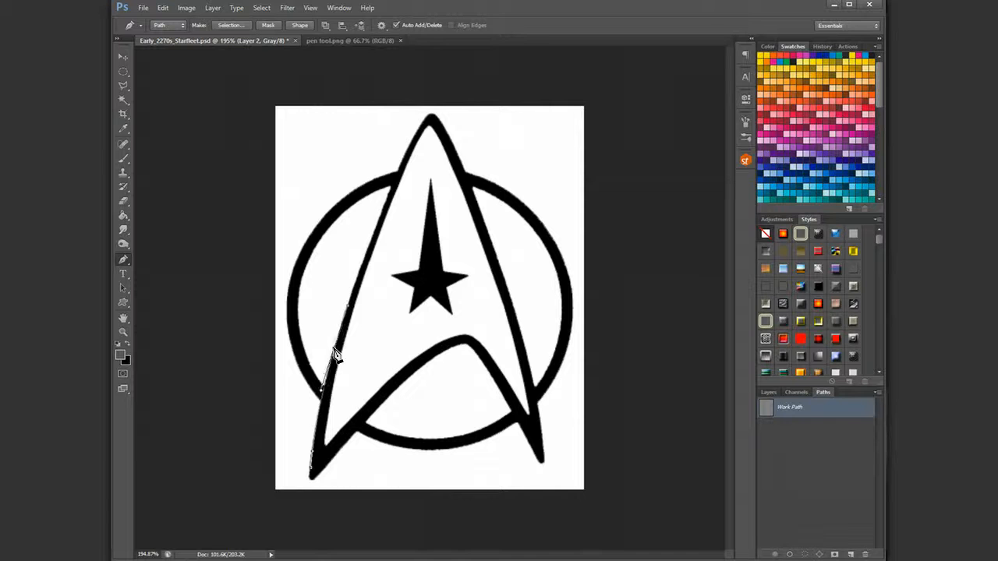
pyautogui.moveTo(335, 348); pyautogui.dragTo(348, 306)
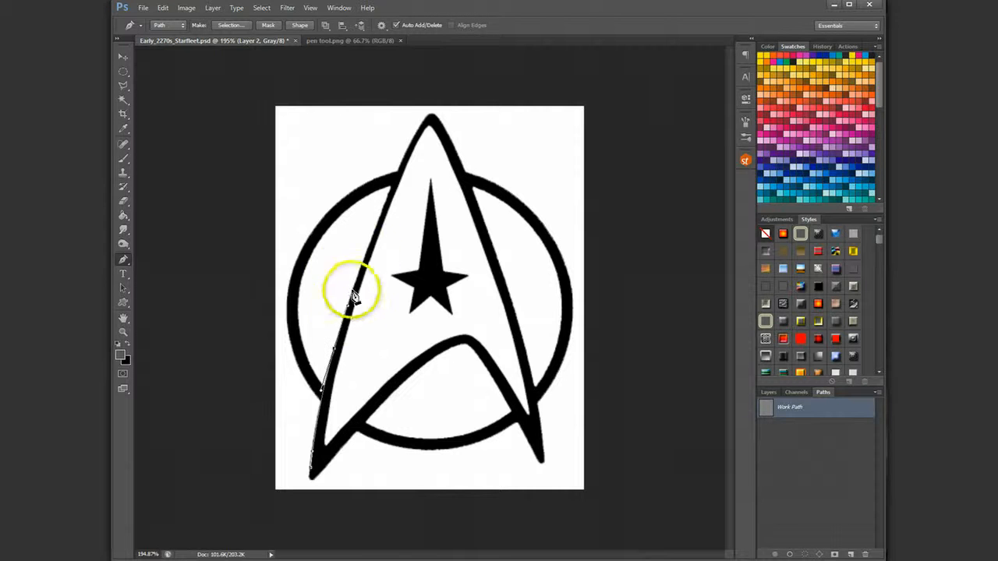
pyautogui.click(392, 187)
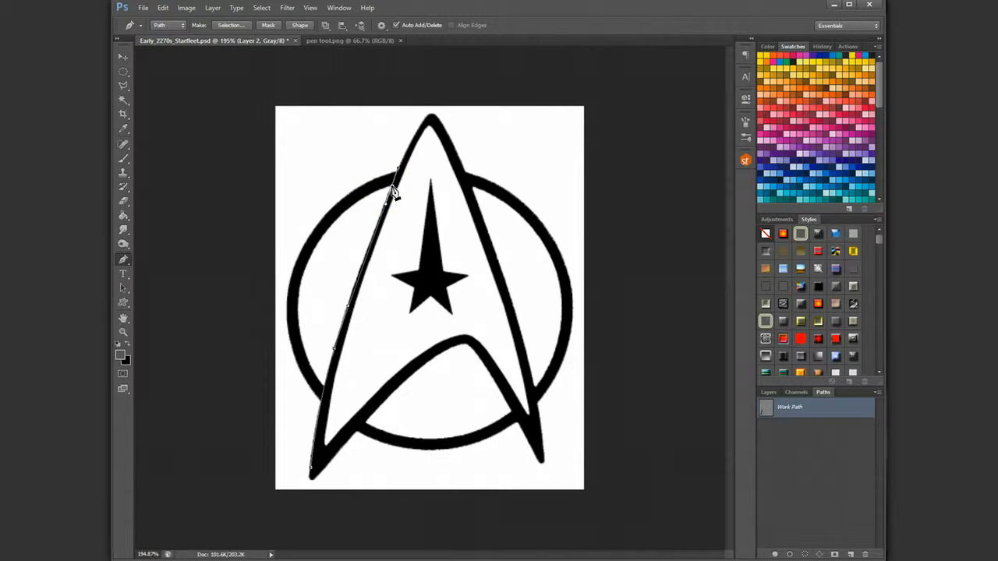
pyautogui.moveTo(421, 119); pyautogui.dragTo(426, 124)
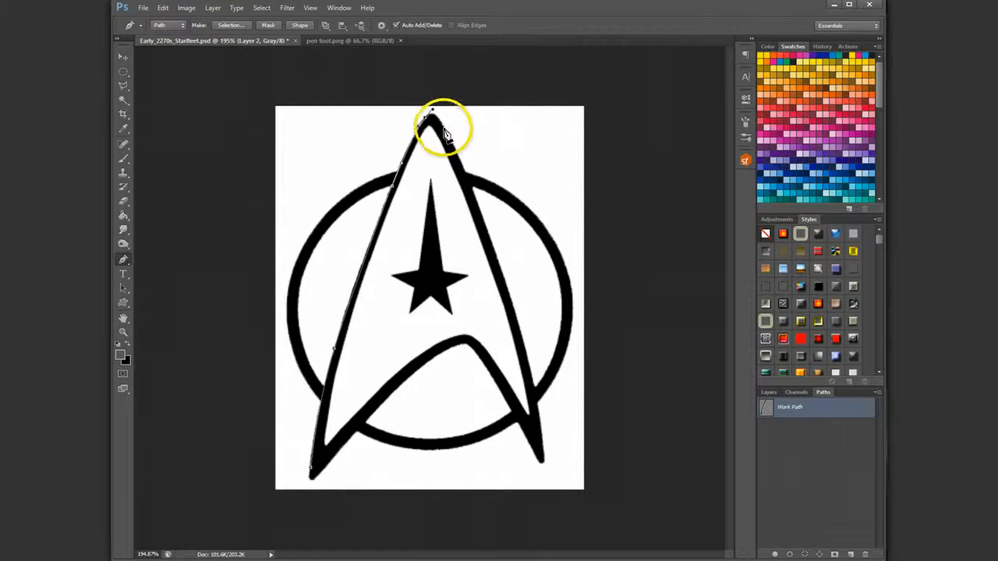
# Continue the path over the apex and down the arrowhead's right outer edge to its lower-right tip.
pyautogui.moveTo(444, 129); pyautogui.dragTo(451, 142)
pyautogui.click(500, 269)
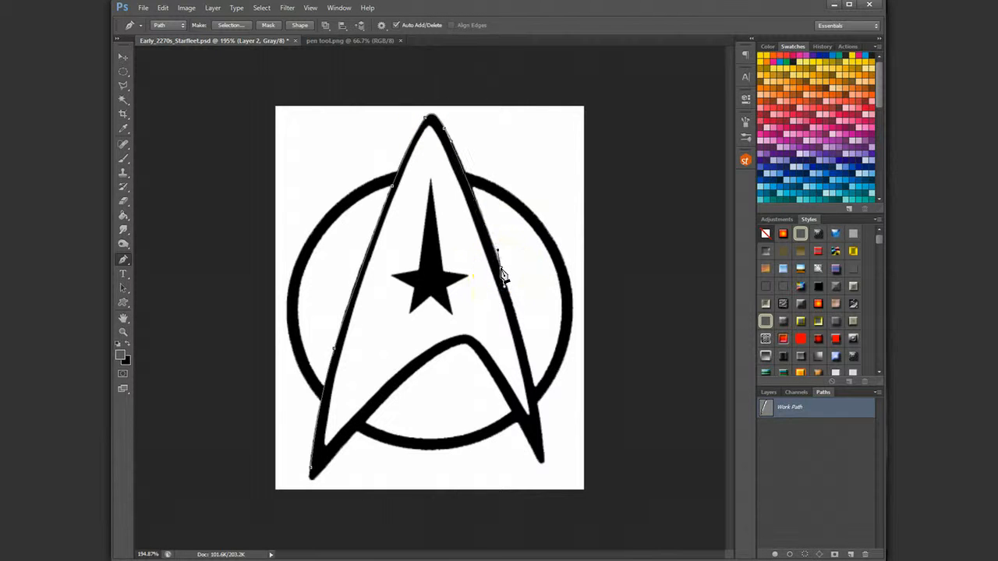
pyautogui.click(538, 420)
pyautogui.click(542, 460)
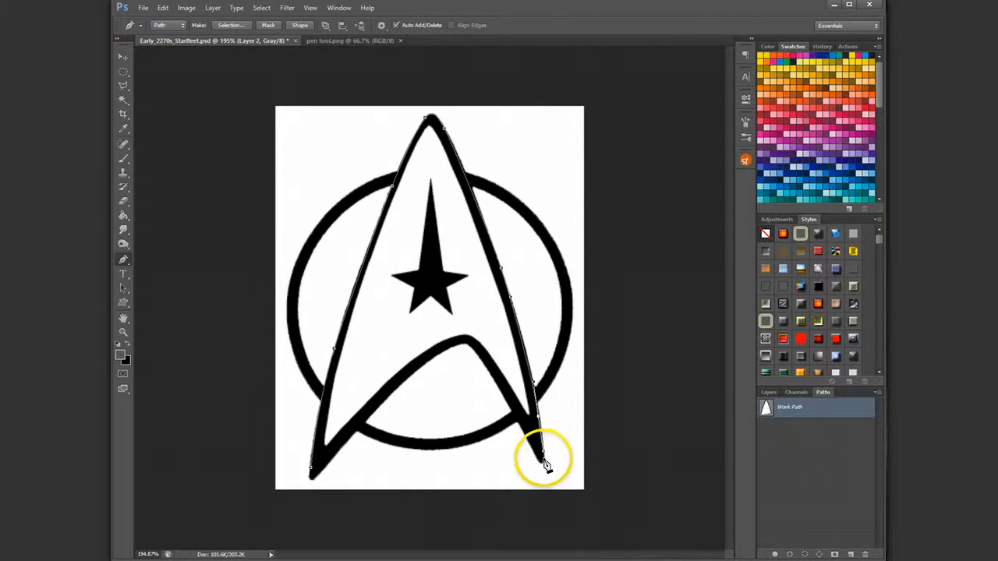
# Trace the underside arch from the lower-right tip back to the lower-left start point and close the path.
pyautogui.moveTo(534, 452); pyautogui.dragTo(529, 435)
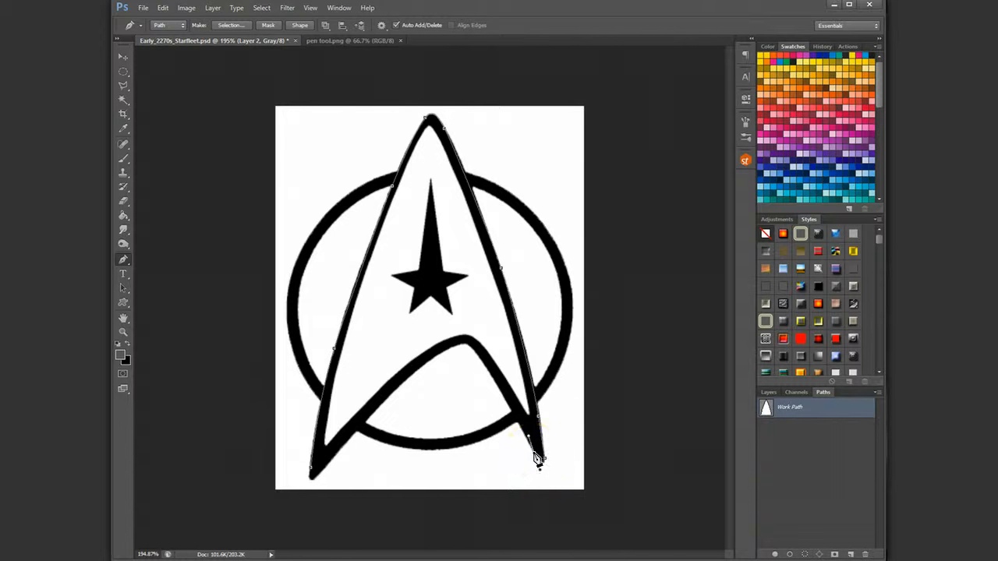
pyautogui.click(492, 378)
pyautogui.click(439, 356)
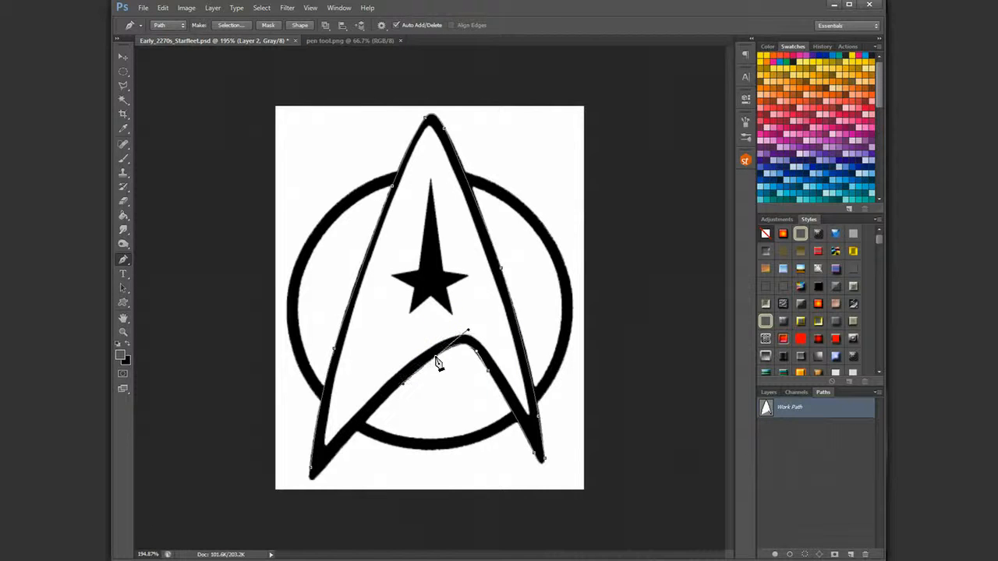
pyautogui.moveTo(399, 383)
pyautogui.mouseDown()
pyautogui.moveTo(356, 462)
pyautogui.moveTo(354, 439)
pyautogui.moveTo(313, 473)
pyautogui.mouseUp()
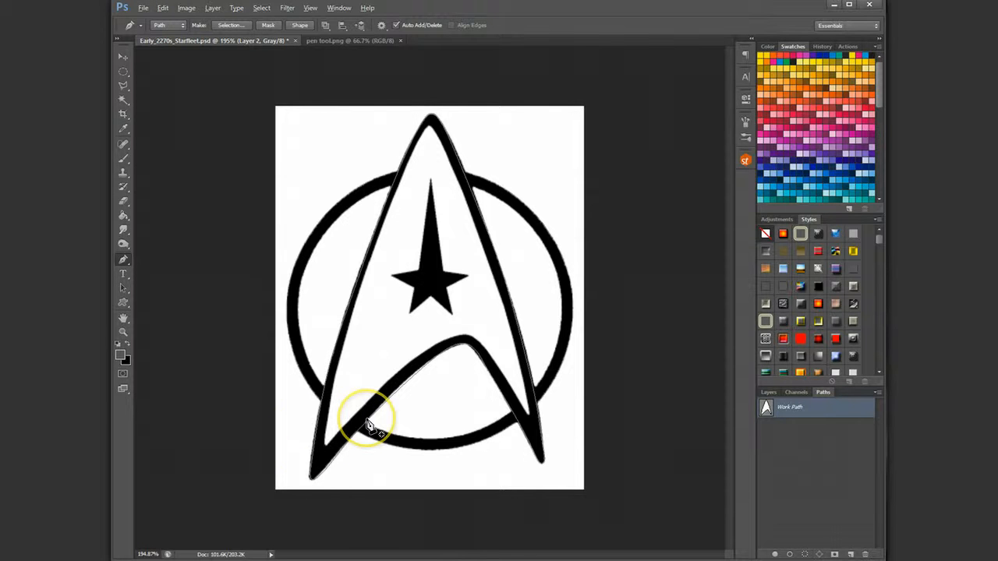
# Use the Add Anchor Point tool to fit the path to the arrowhead's underside arch and lower-right leg.
pyautogui.scroll(2, 367, 418)
pyautogui.click(123, 262)
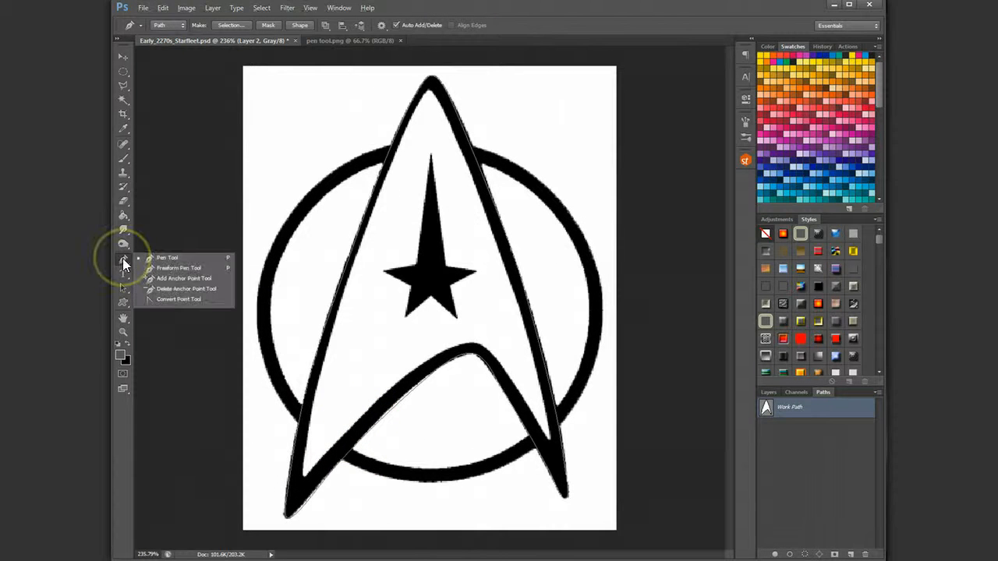
pyautogui.click(184, 279)
pyautogui.moveTo(256, 425); pyautogui.dragTo(345, 535)
pyautogui.scroll(2, 327, 540)
pyautogui.scroll(4, 328, 539)
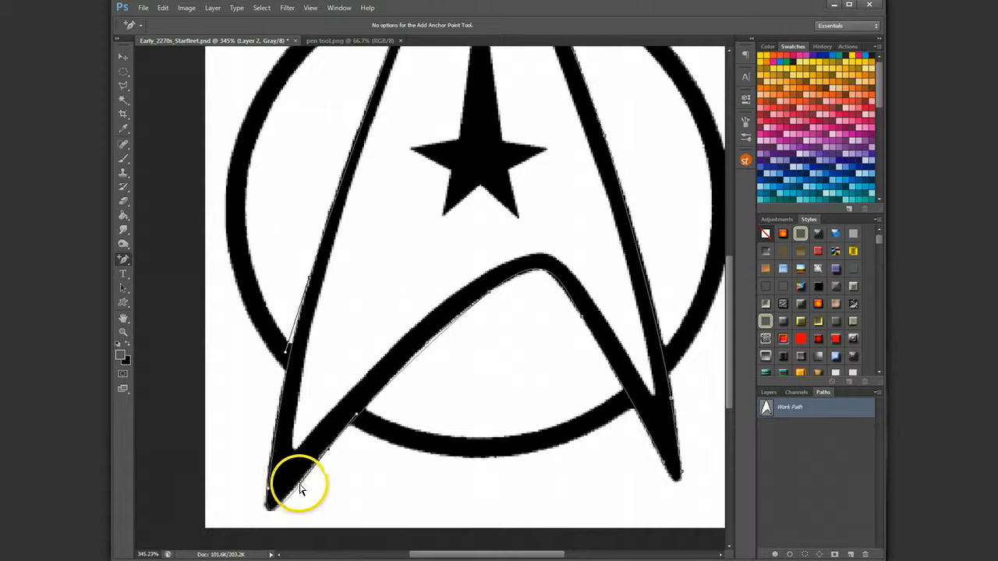
pyautogui.click(431, 352)
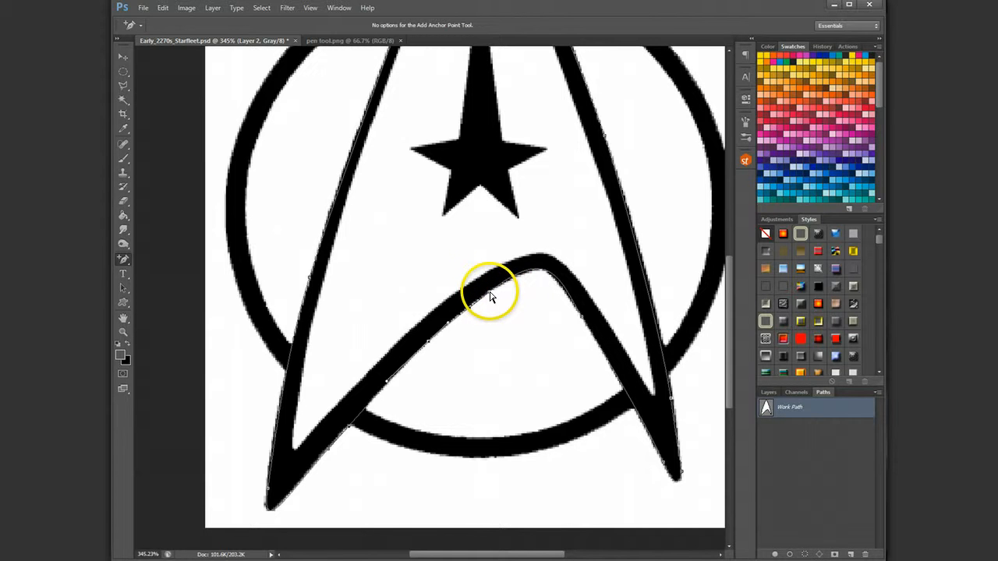
pyautogui.moveTo(487, 296); pyautogui.dragTo(556, 249)
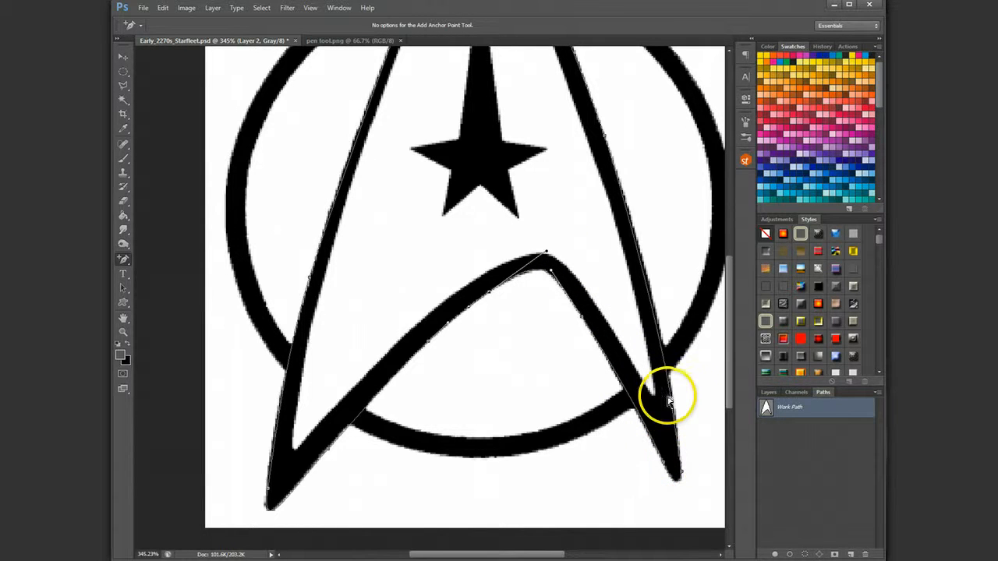
pyautogui.click(670, 403)
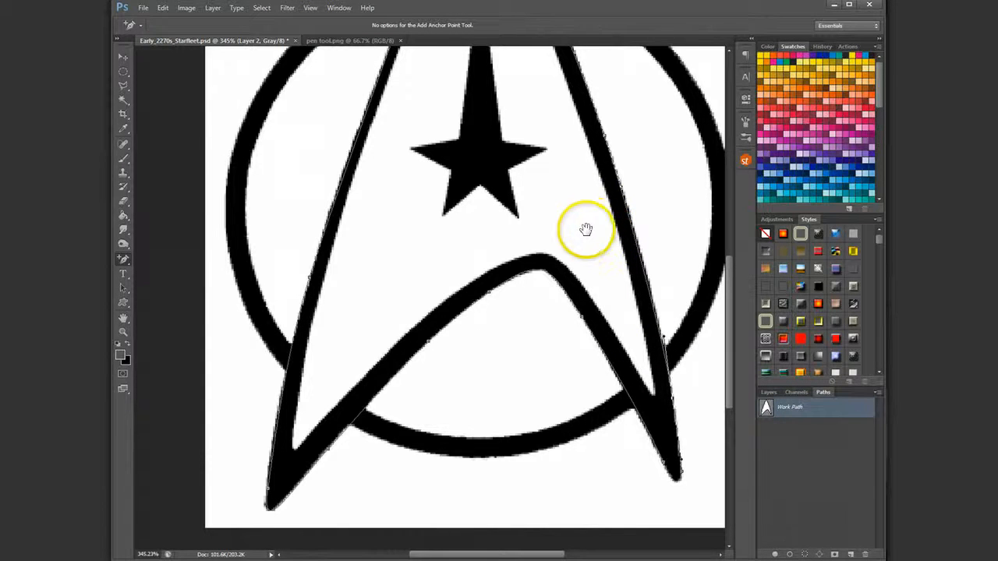
# Refine the path along the arrowhead's right outer edge and adjust the curve handle at the apex.
pyautogui.moveTo(584, 229); pyautogui.dragTo(561, 262)
pyautogui.moveTo(539, 301)
pyautogui.mouseDown()
pyautogui.moveTo(514, 390)
pyautogui.moveTo(527, 375)
pyautogui.moveTo(535, 396)
pyautogui.moveTo(569, 394)
pyautogui.moveTo(577, 335)
pyautogui.mouseUp()
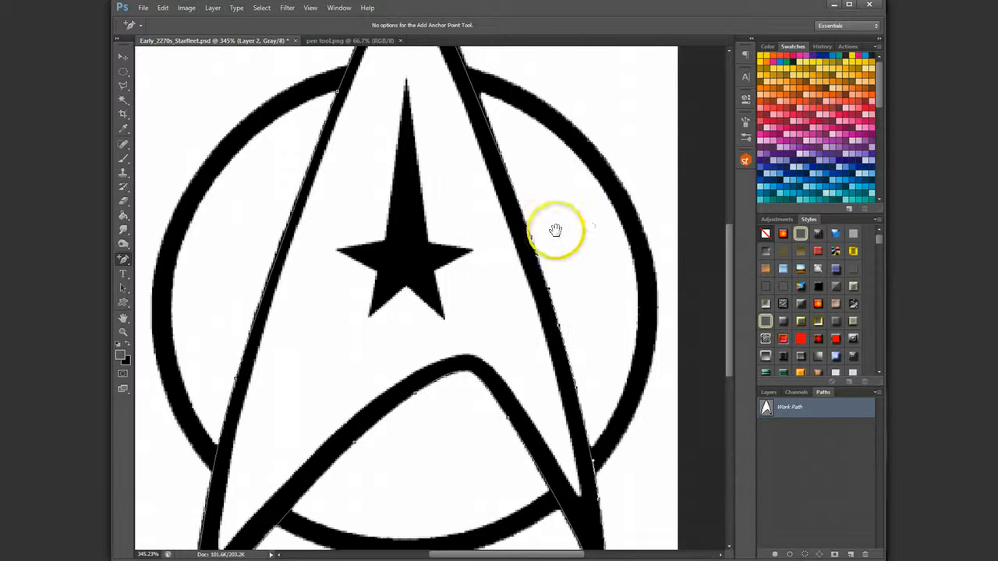
pyautogui.moveTo(566, 195); pyautogui.dragTo(587, 255)
pyautogui.moveTo(594, 322); pyautogui.dragTo(600, 349)
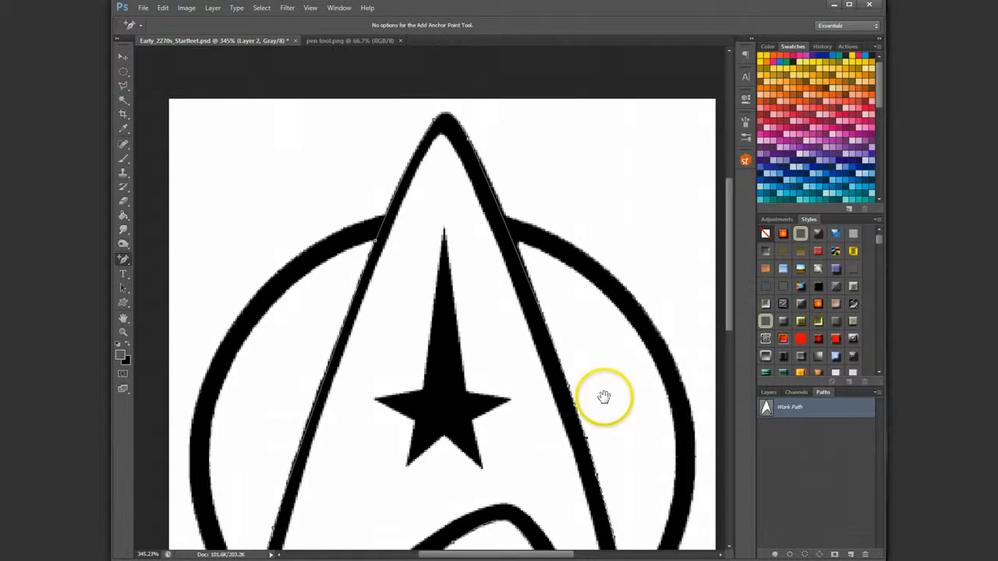
pyautogui.moveTo(604, 404); pyautogui.dragTo(616, 505)
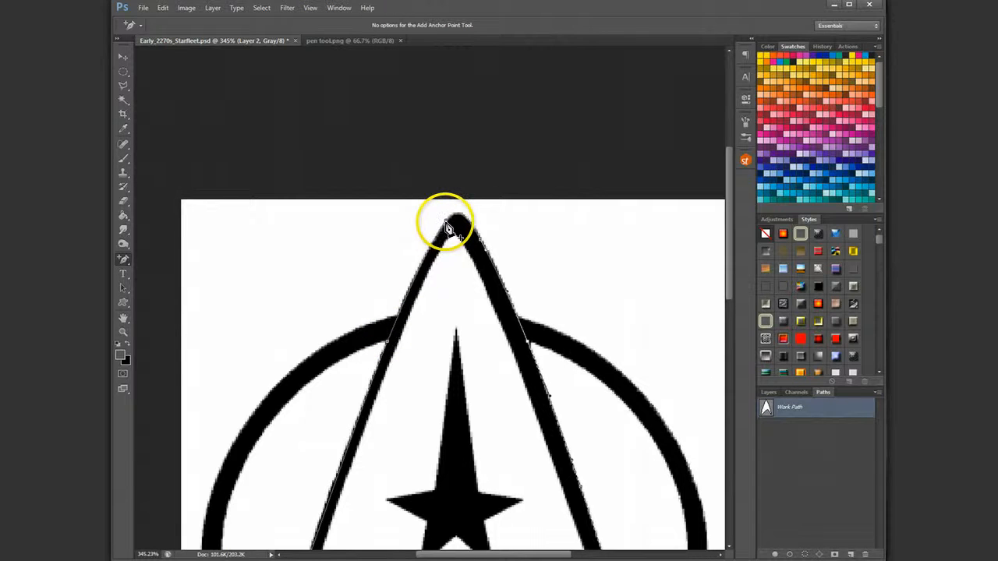
pyautogui.moveTo(446, 224); pyautogui.dragTo(433, 238)
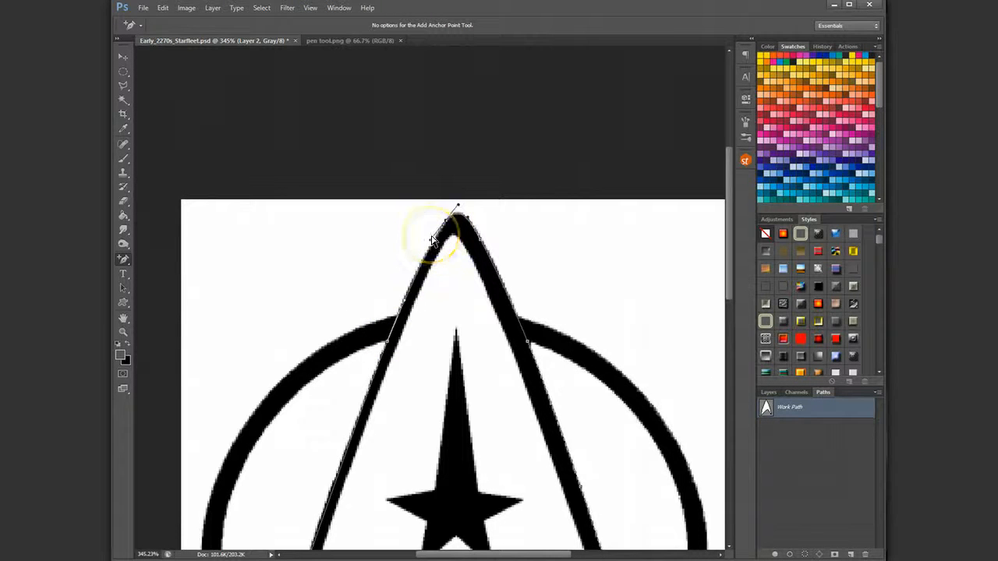
# Fit the path to the arrowhead's left outer edge with added anchor points and check the whole outline.
pyautogui.moveTo(416, 429); pyautogui.dragTo(445, 356)
pyautogui.moveTo(461, 316); pyautogui.dragTo(480, 268)
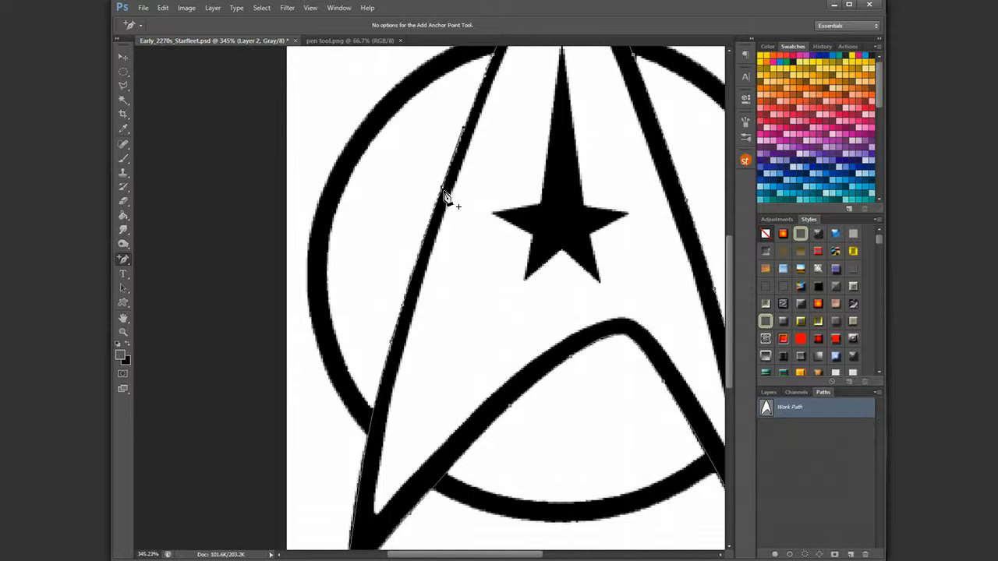
pyautogui.moveTo(470, 249); pyautogui.dragTo(470, 232)
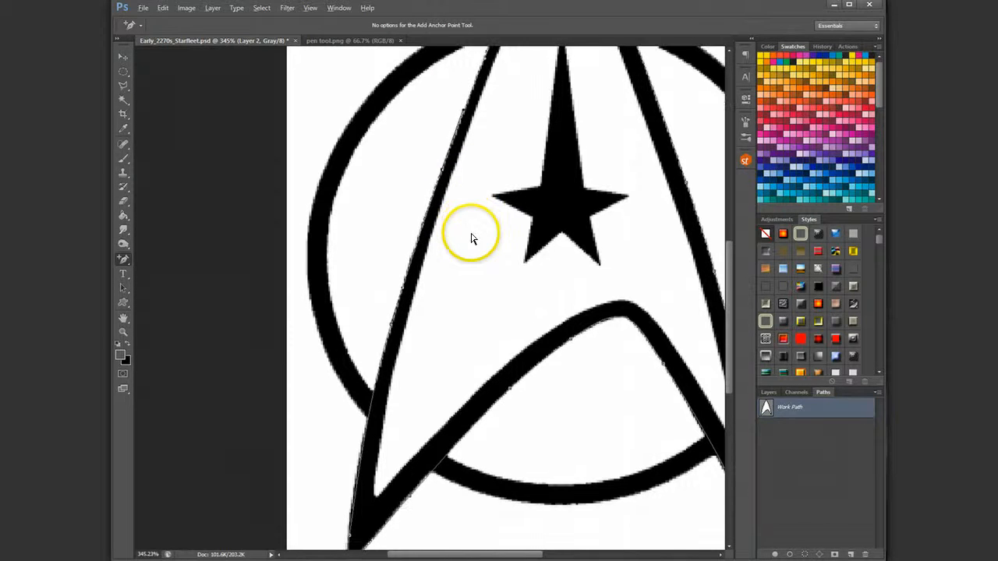
pyautogui.scroll(-2, 471, 235)
pyautogui.scroll(-2, 506, 272)
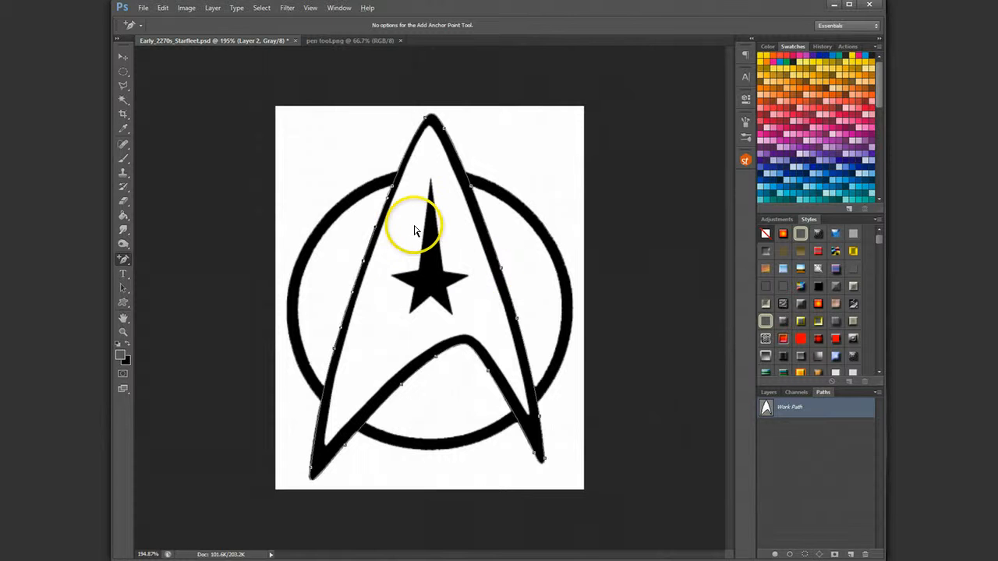
pyautogui.scroll(1, 414, 231)
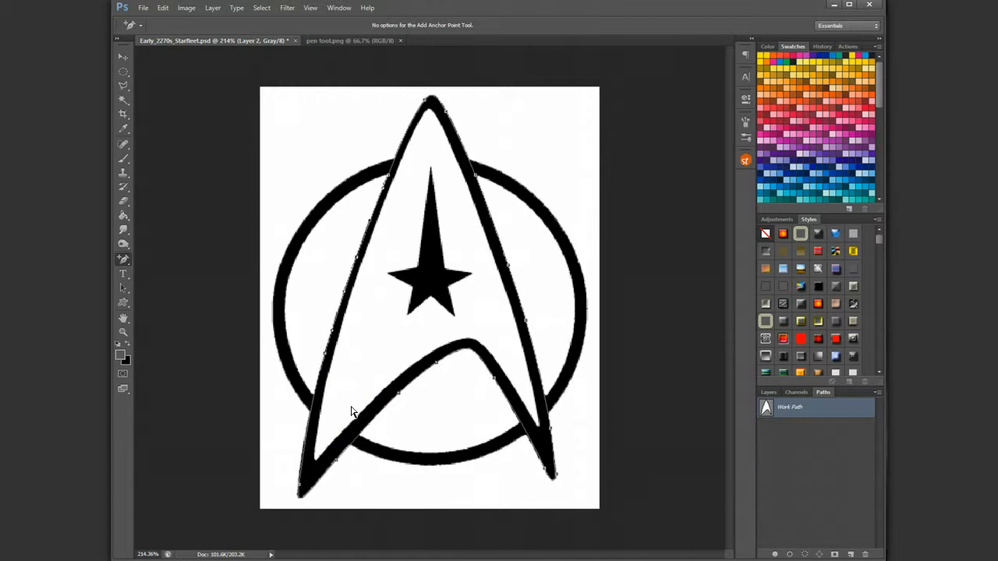
# Check that Layer 2 is the active layer and set the foreground colour to black (000000).
pyautogui.click(767, 392)
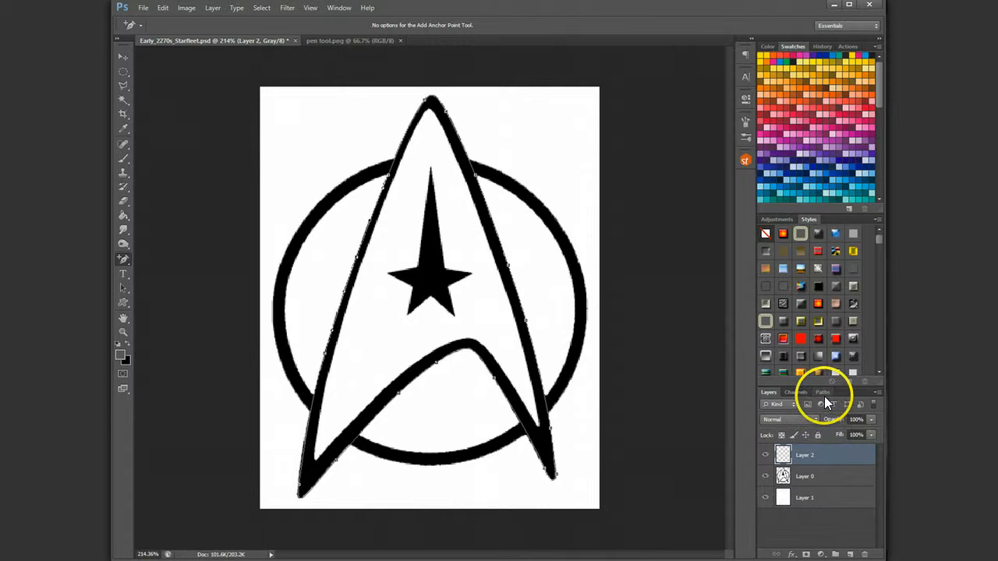
pyautogui.click(822, 392)
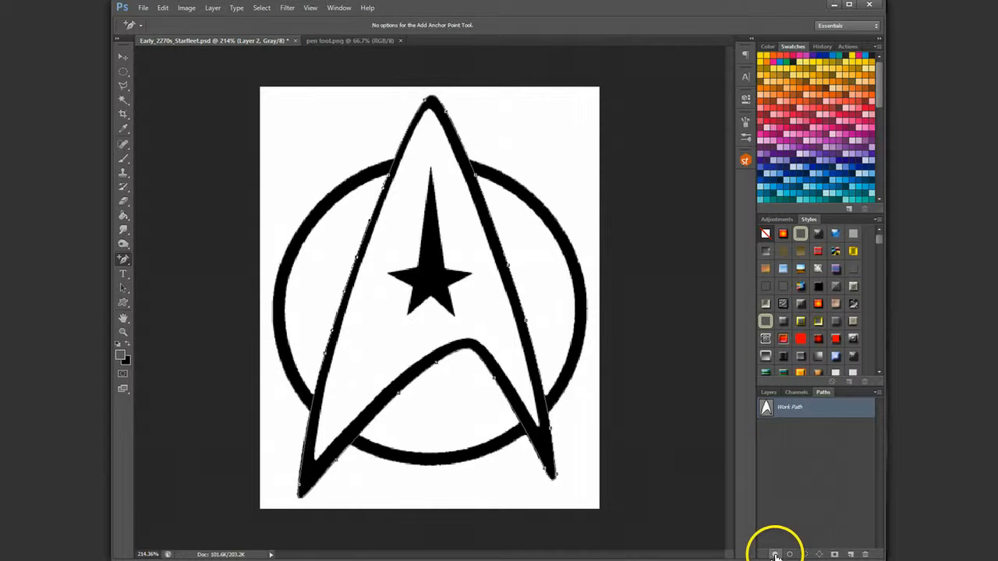
pyautogui.click(119, 353)
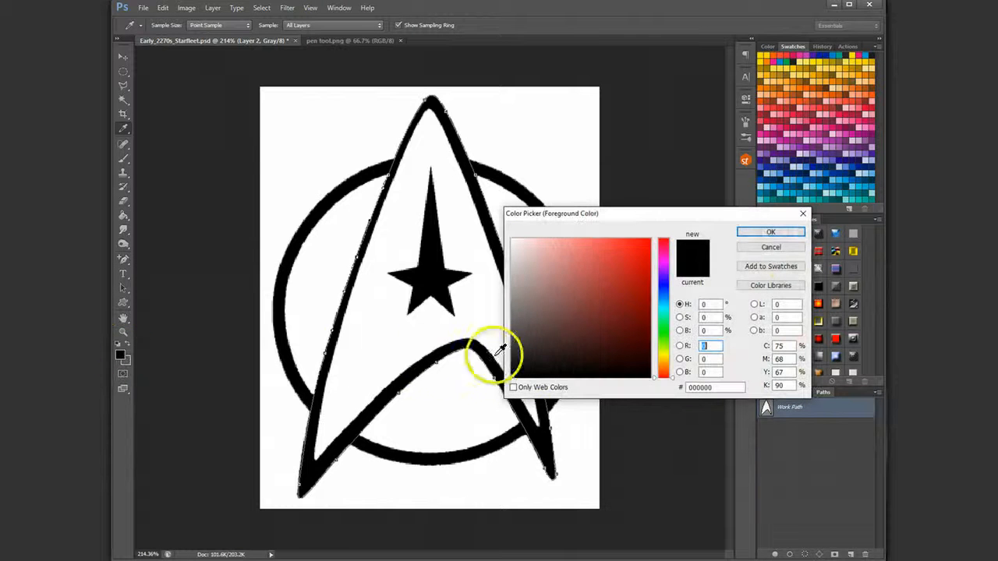
pyautogui.click(770, 231)
# Fill the arrowhead path with black on Layer 2, deselect the path, and hide Layer 2.
pyautogui.click(774, 554)
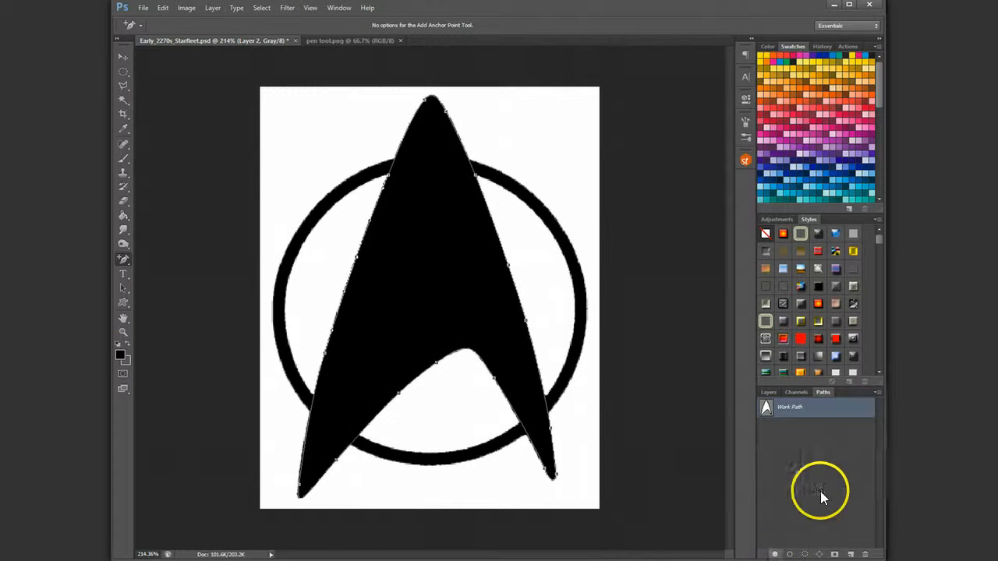
pyautogui.click(816, 435)
pyautogui.click(767, 392)
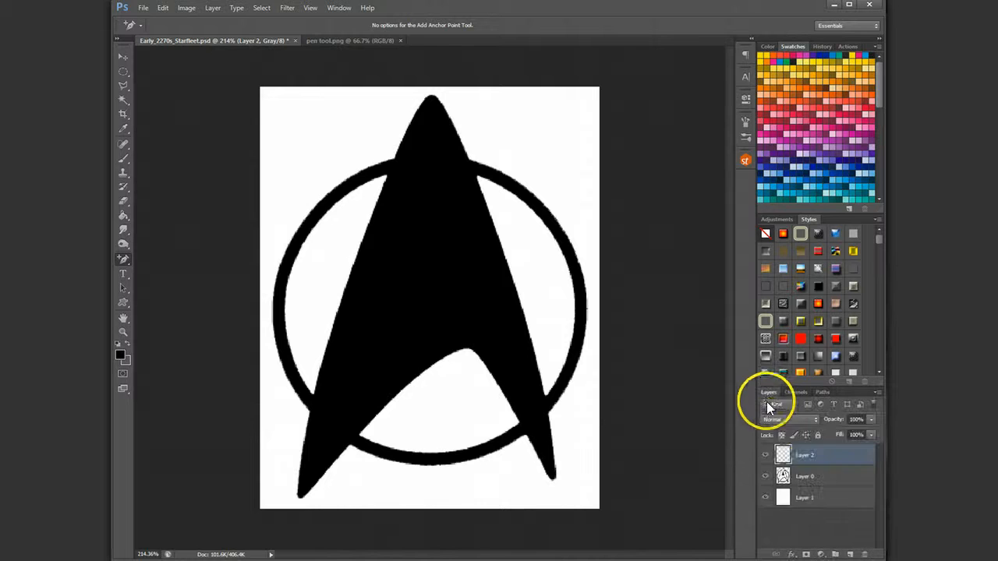
pyautogui.click(765, 457)
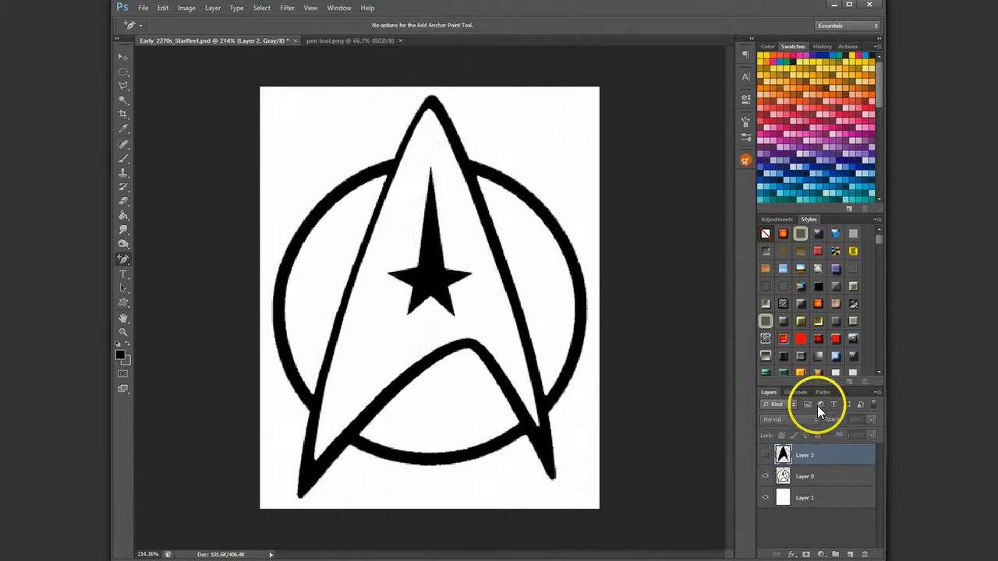
# Add a new layer above Layer 2, make white the foreground colour, and activate the Pen tool in Path mode.
pyautogui.scroll(1, 850, 554)
pyautogui.click(851, 554)
pyautogui.scroll(5, 329, 495)
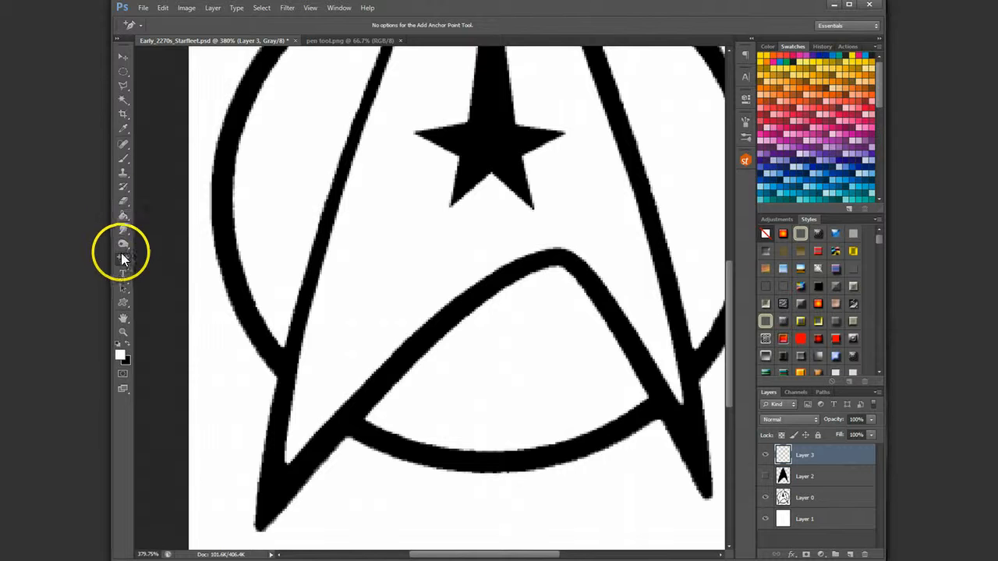
pyautogui.click(125, 264)
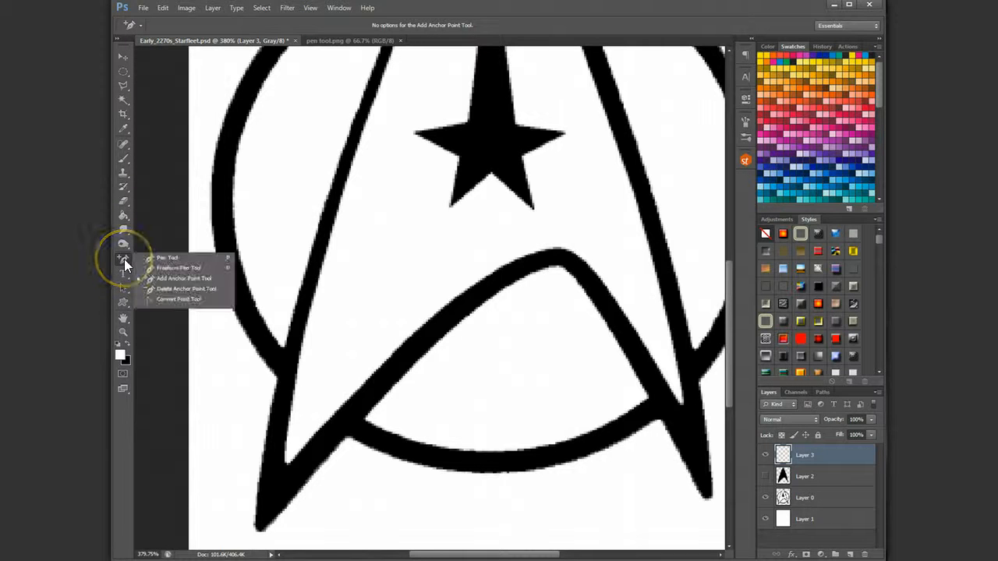
pyautogui.click(144, 259)
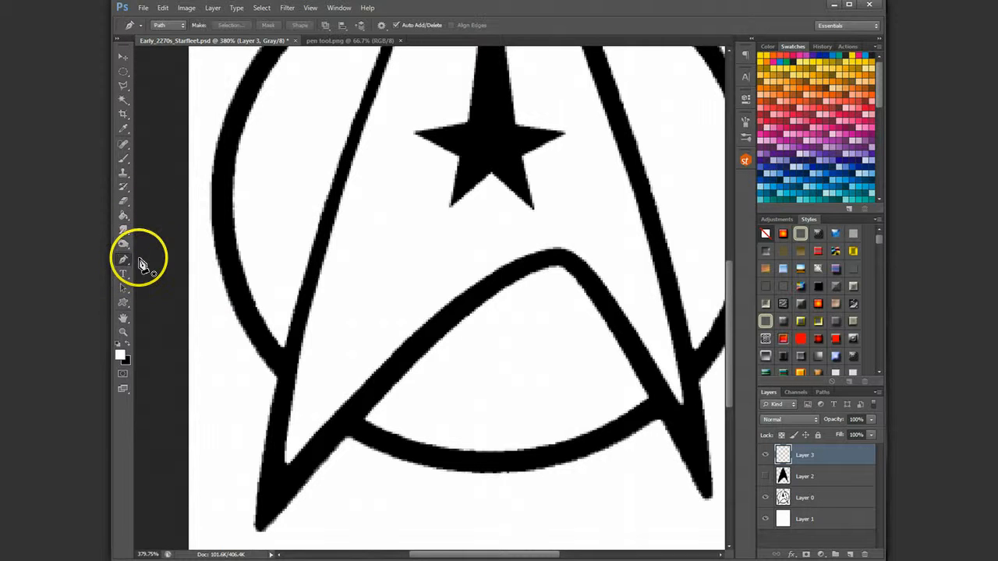
pyautogui.click(166, 26)
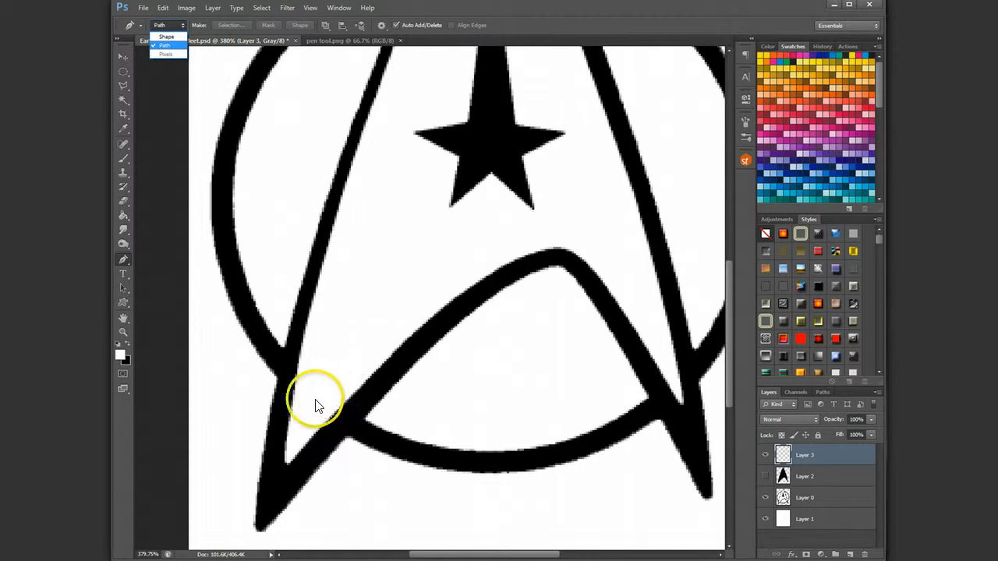
# Trace a path up the arrowhead's left inner edge from the lower-left tip to the apex.
pyautogui.click(287, 446)
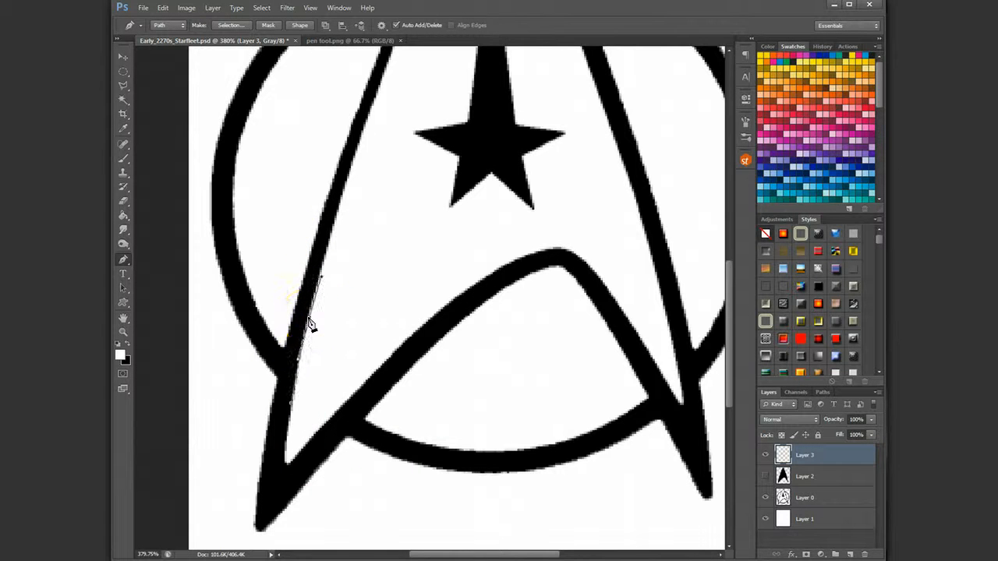
pyautogui.moveTo(309, 318); pyautogui.dragTo(321, 271)
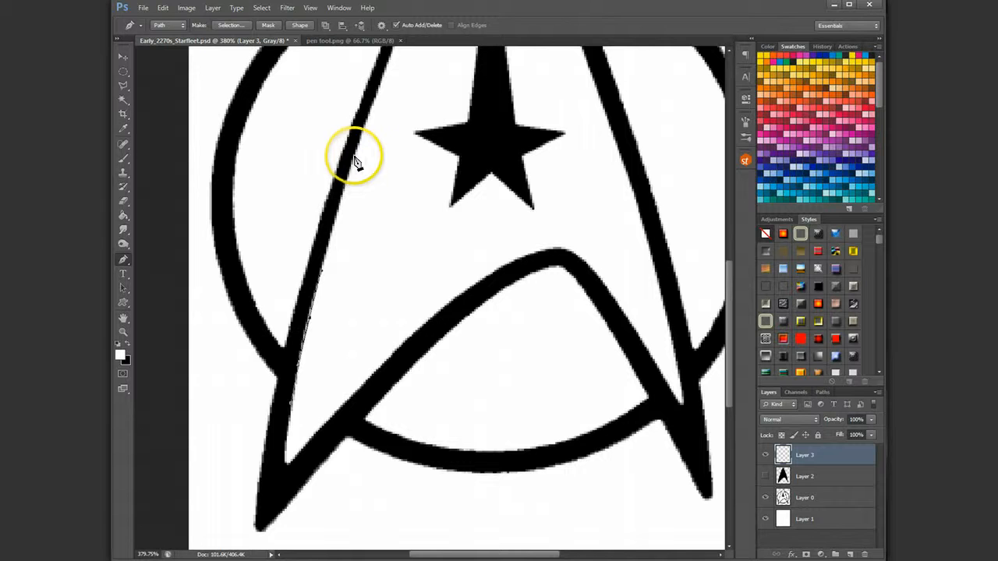
pyautogui.moveTo(414, 116); pyautogui.dragTo(372, 275)
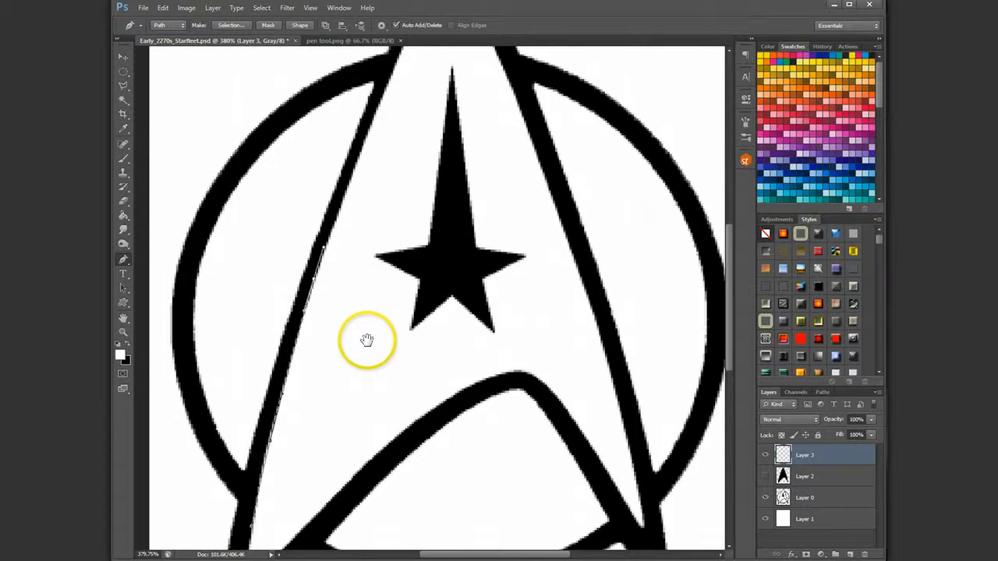
pyautogui.scroll(5, 366, 358)
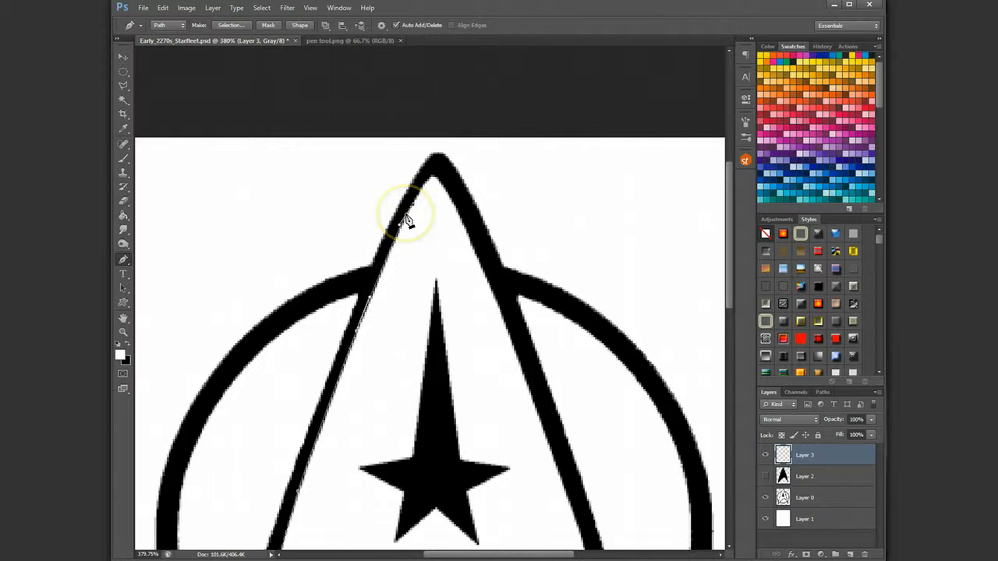
pyautogui.click(434, 179)
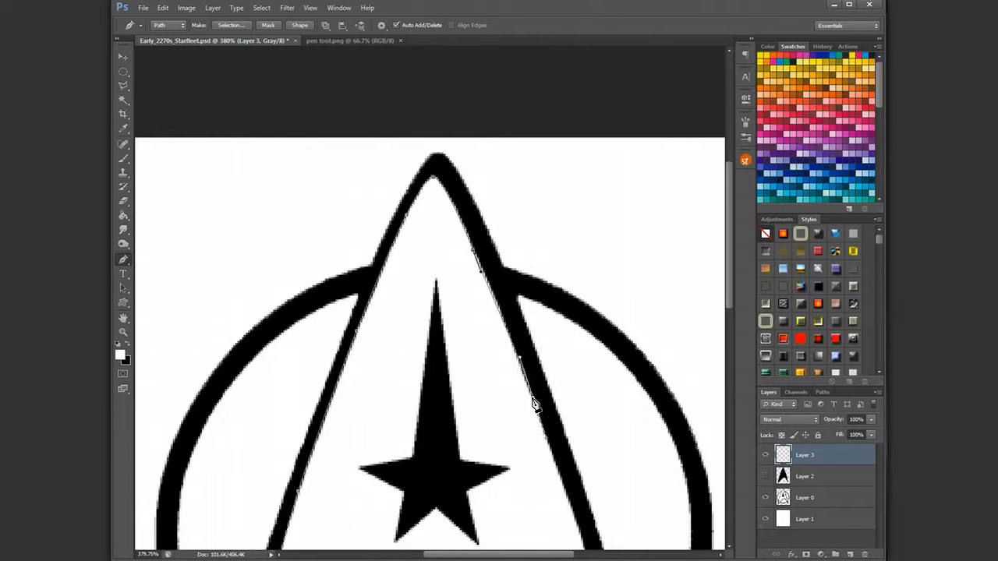
# Continue the path down the arrowhead's right inner edge, around the lower-right tip and up to the bottom curve.
pyautogui.moveTo(559, 486); pyautogui.dragTo(520, 372)
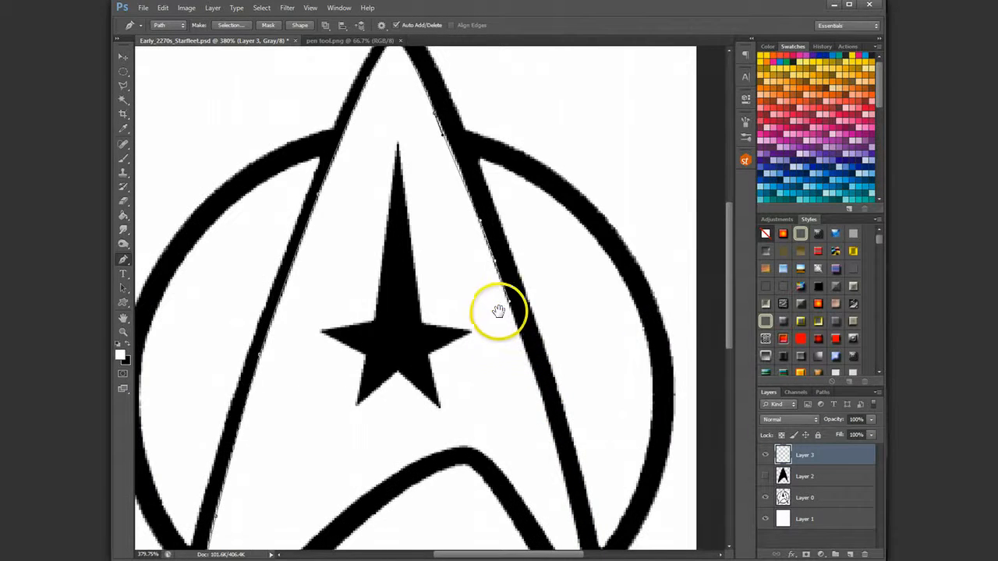
pyautogui.moveTo(491, 293); pyautogui.dragTo(484, 278)
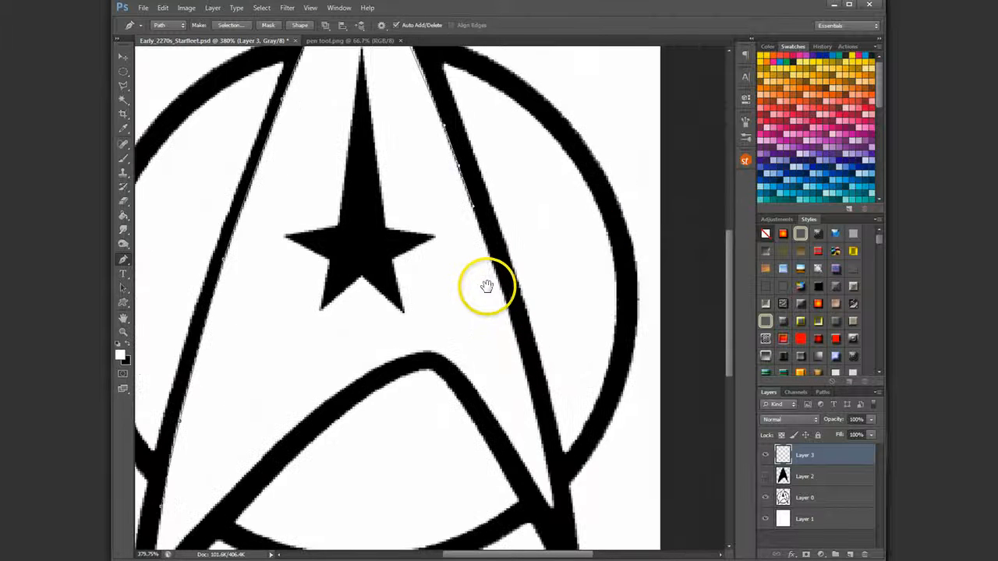
pyautogui.moveTo(530, 364); pyautogui.dragTo(512, 317)
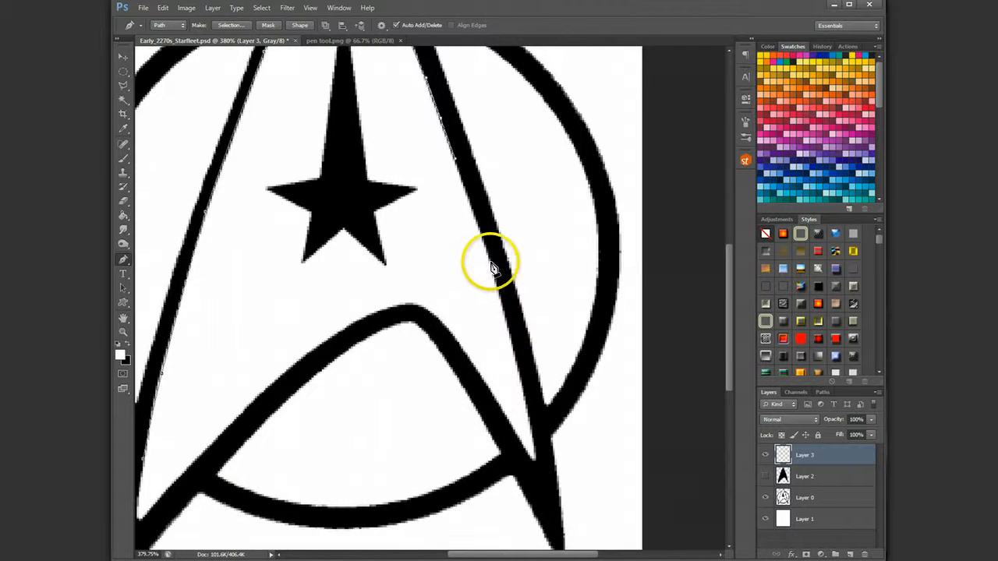
pyautogui.moveTo(491, 266); pyautogui.dragTo(499, 294)
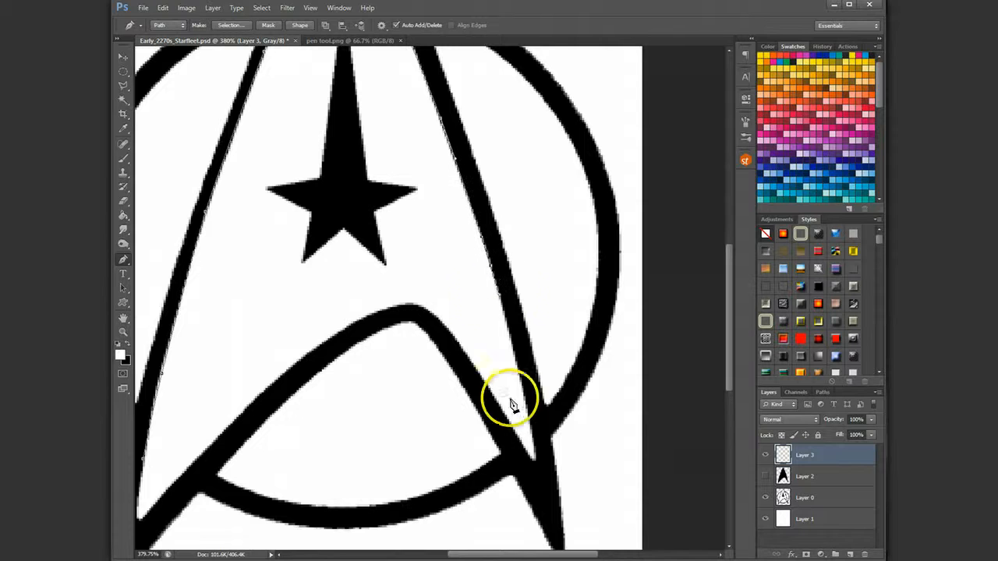
pyautogui.click(533, 456)
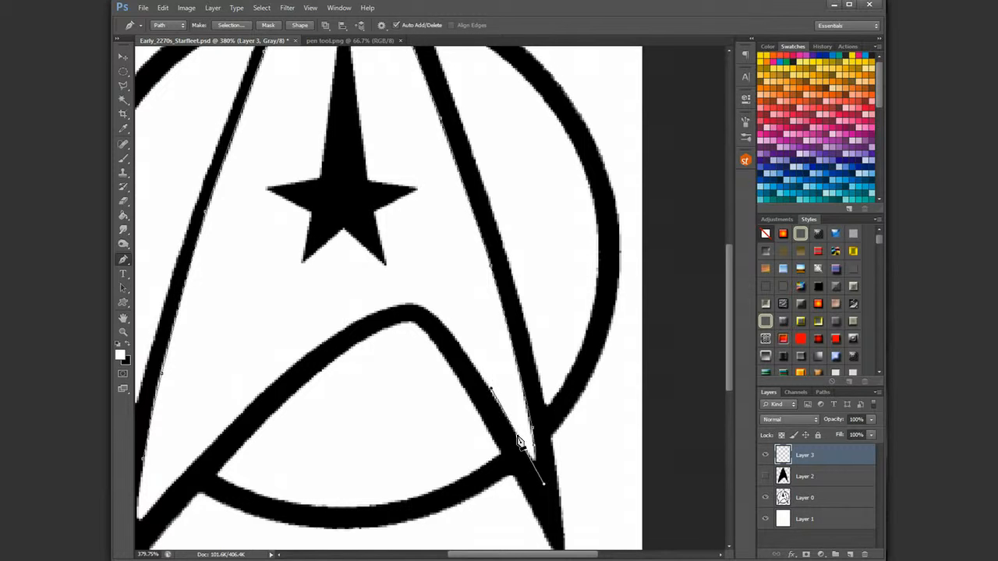
pyautogui.moveTo(518, 435); pyautogui.dragTo(491, 388)
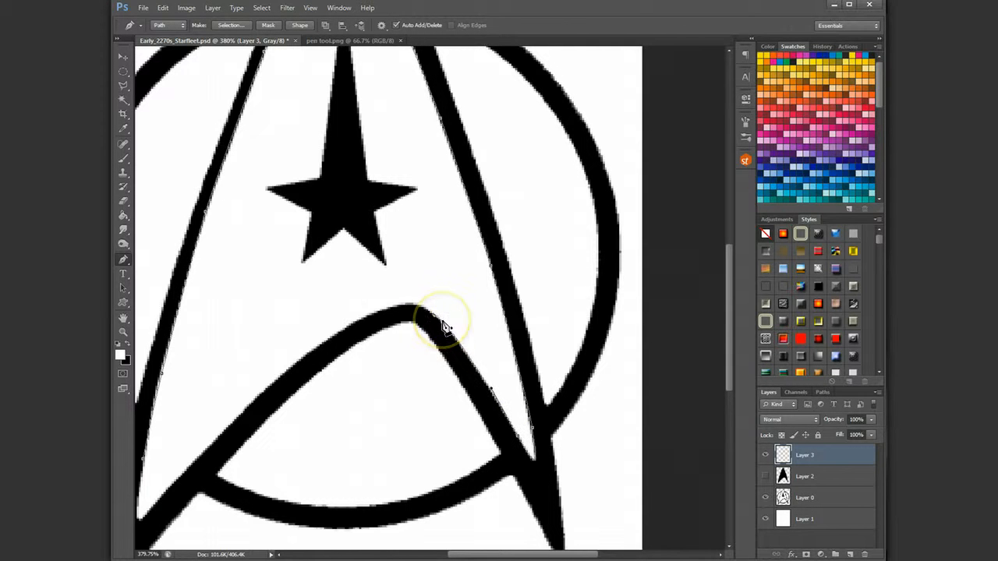
pyautogui.moveTo(442, 322); pyautogui.dragTo(429, 311)
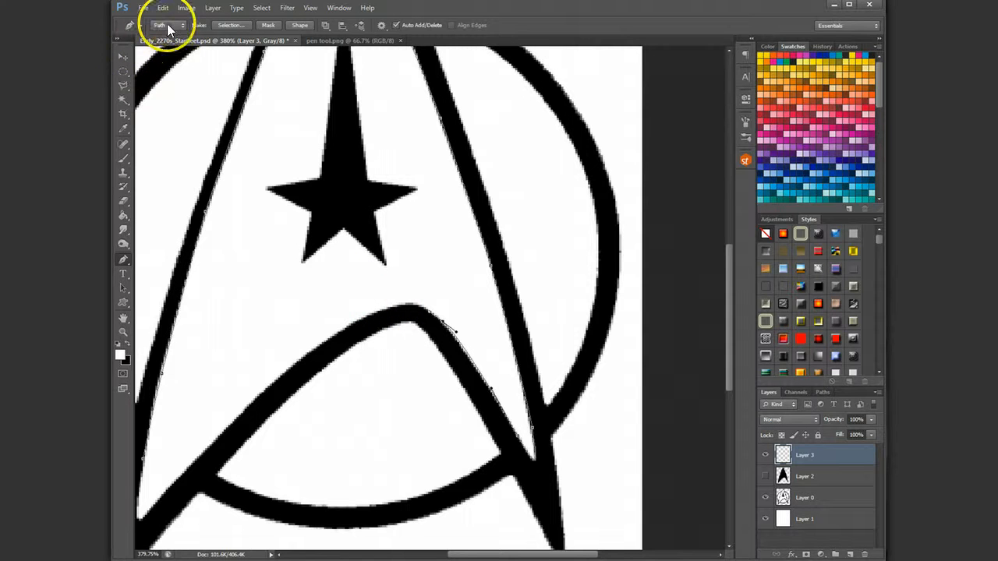
# Delete the work path traced along the arrowhead's inner edge.
pyautogui.click(823, 392)
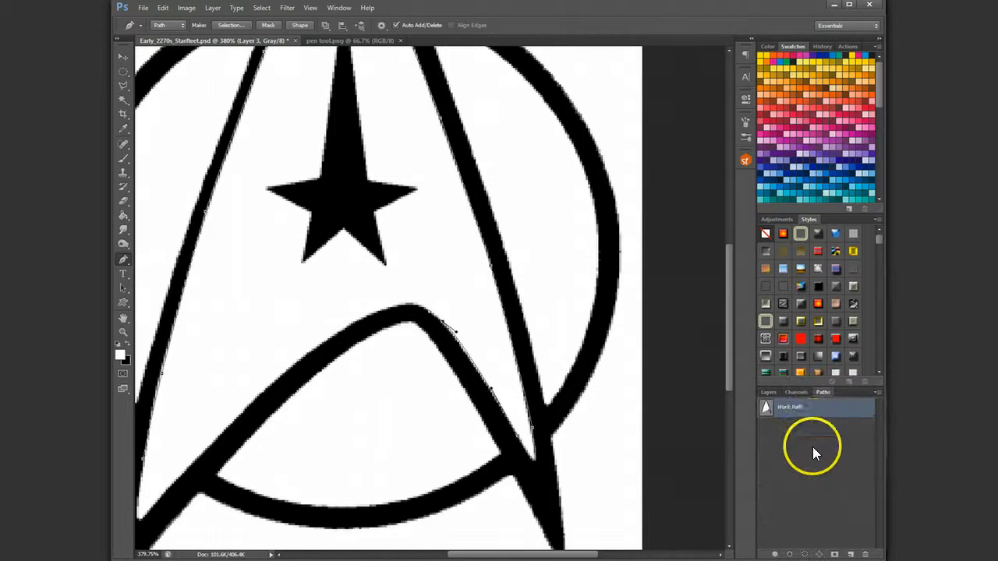
pyautogui.click(865, 555)
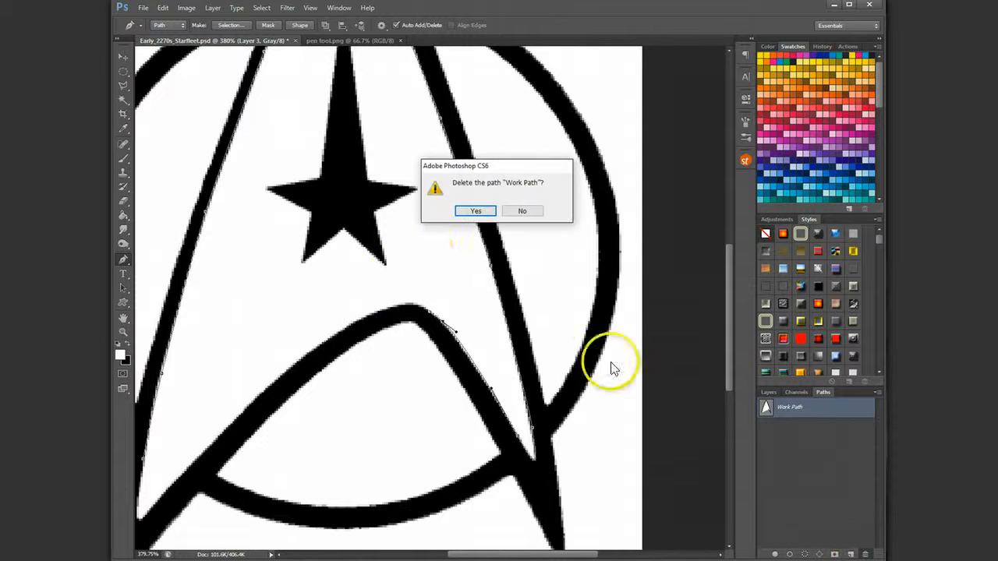
pyautogui.click(474, 213)
# Switch the Pen tool to Shape mode and start a white-filled shape along the arrowhead's lower-left inner edge.
pyautogui.moveTo(231, 350); pyautogui.dragTo(394, 338)
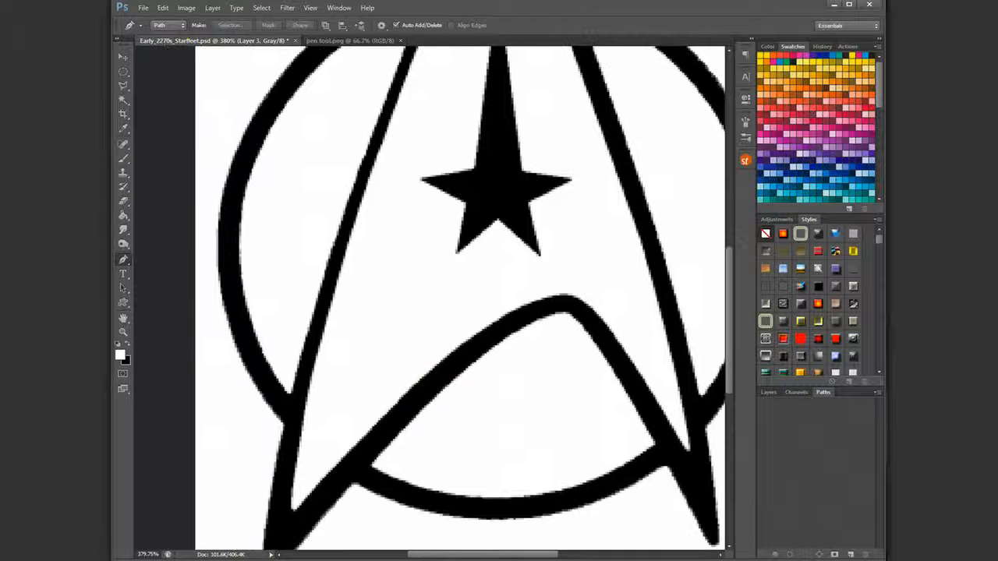
pyautogui.click(166, 25)
pyautogui.click(166, 37)
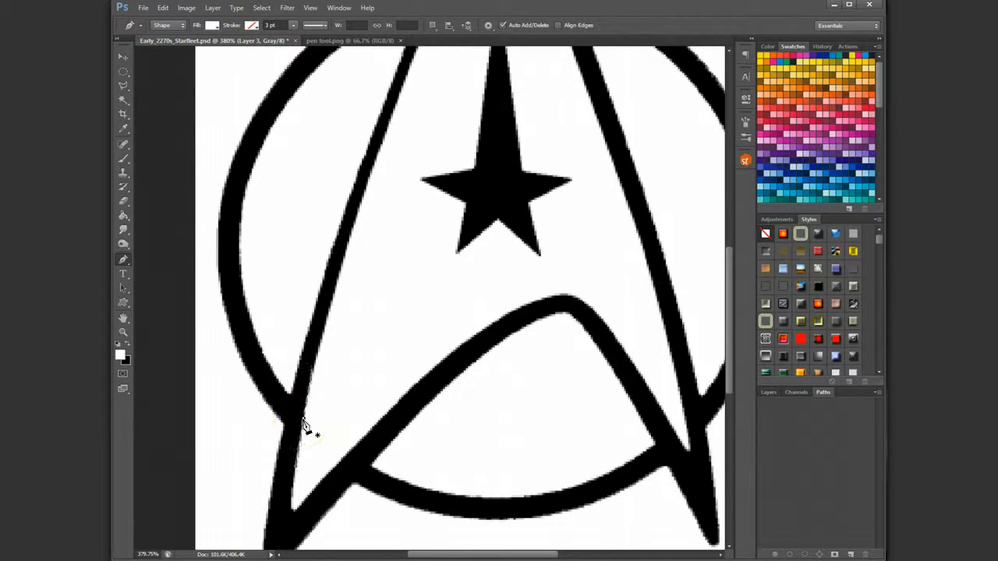
pyautogui.moveTo(303, 419); pyautogui.dragTo(311, 371)
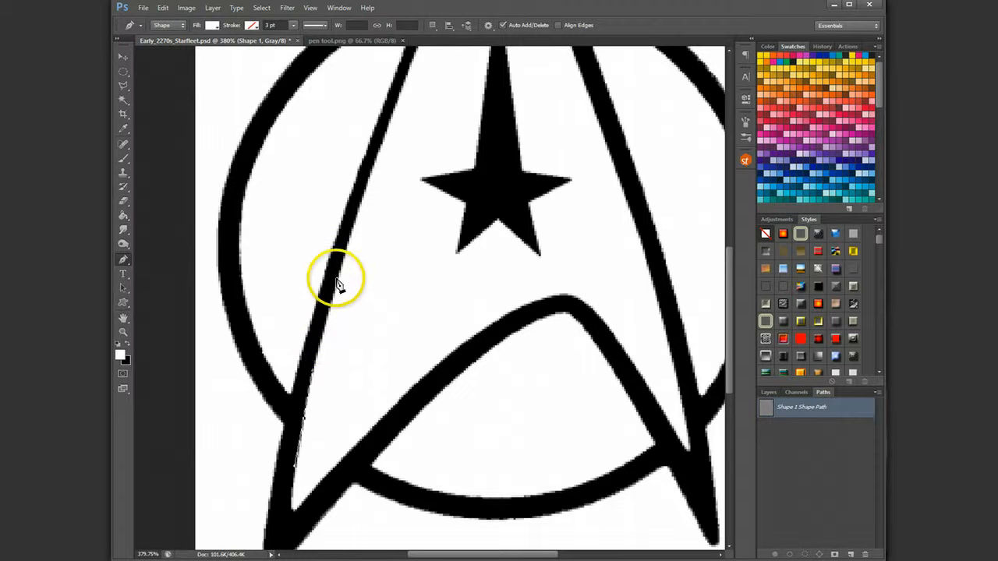
pyautogui.moveTo(348, 245); pyautogui.dragTo(423, 227)
# Extend the shape outline up the rest of the arrowhead's left inner edge to the inside of the apex.
pyautogui.moveTo(409, 268); pyautogui.dragTo(378, 363)
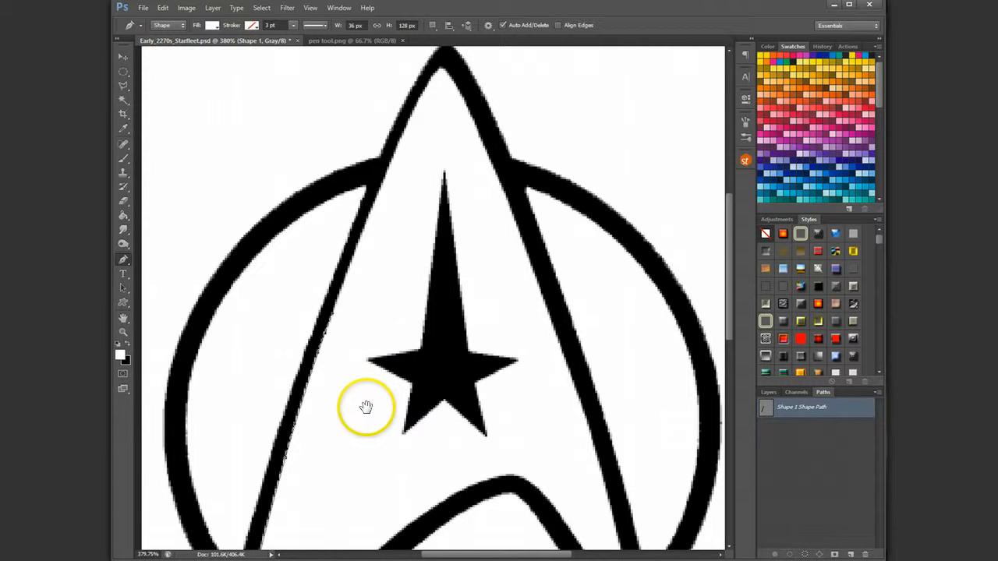
pyautogui.moveTo(363, 421); pyautogui.dragTo(344, 461)
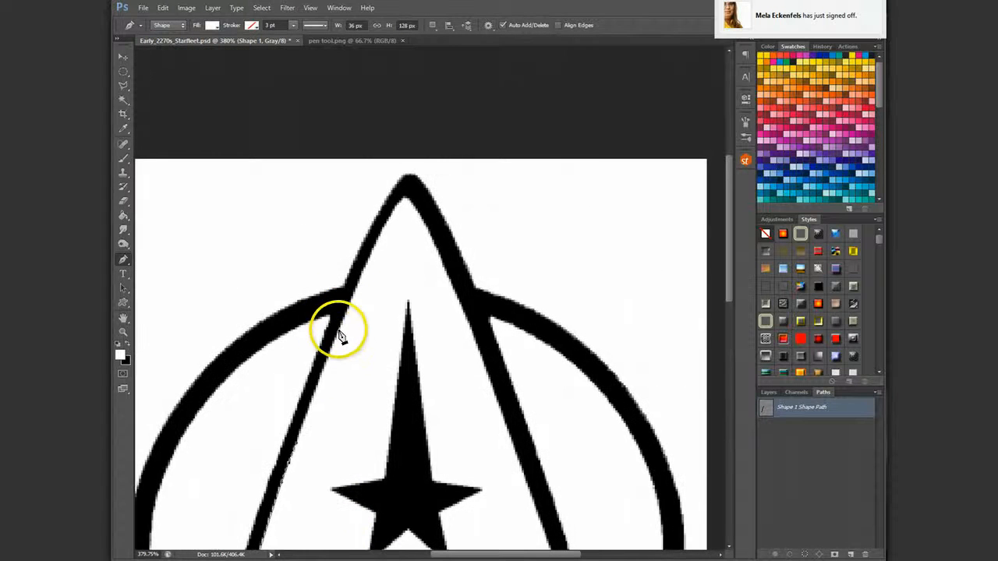
pyautogui.click(345, 314)
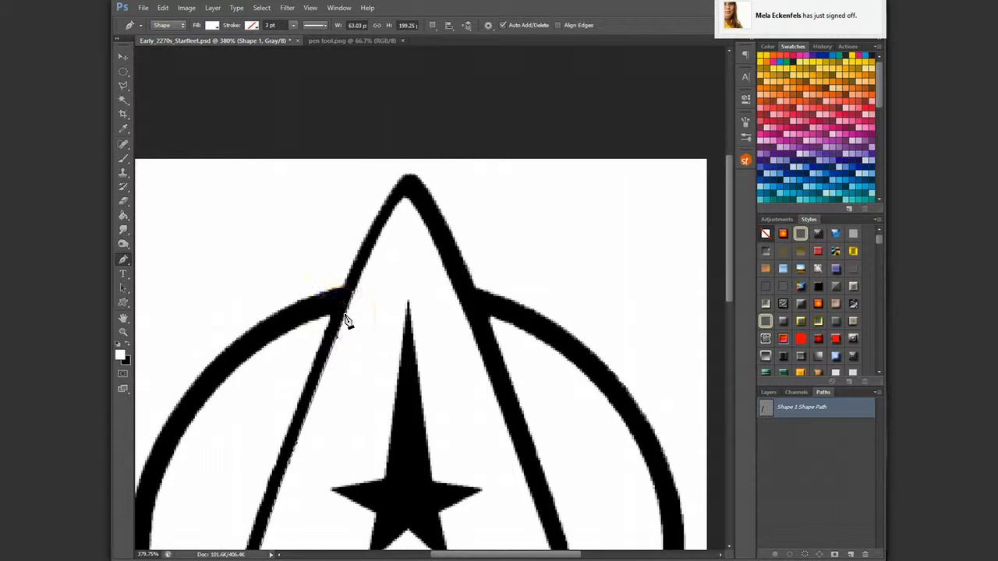
pyautogui.click(351, 290)
pyautogui.click(387, 225)
pyautogui.moveTo(387, 221); pyautogui.dragTo(393, 208)
pyautogui.click(406, 200)
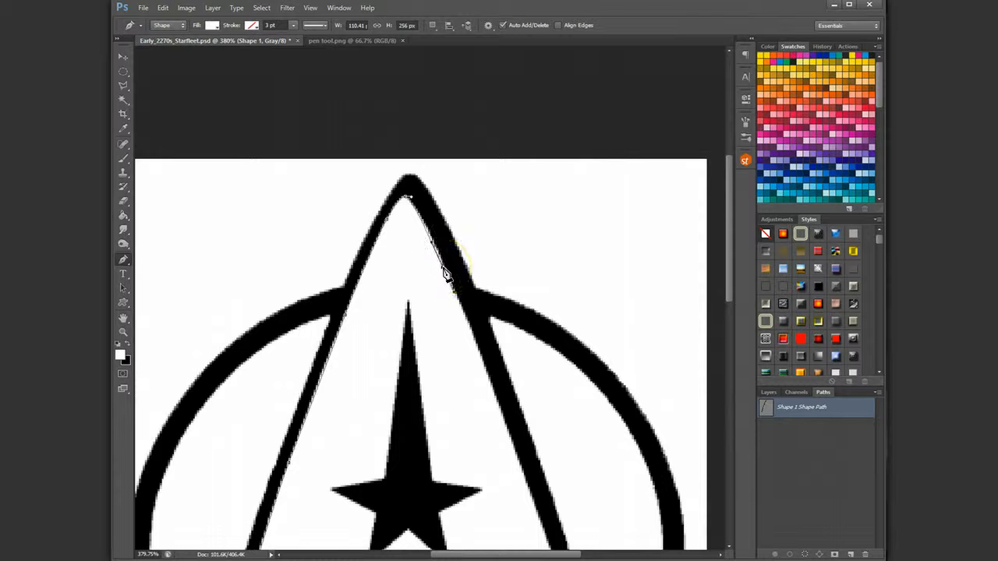
# Trace the shape outline down the arrowhead's right inner edge and around the inside of the lower-right tip.
pyautogui.moveTo(454, 295); pyautogui.dragTo(504, 421)
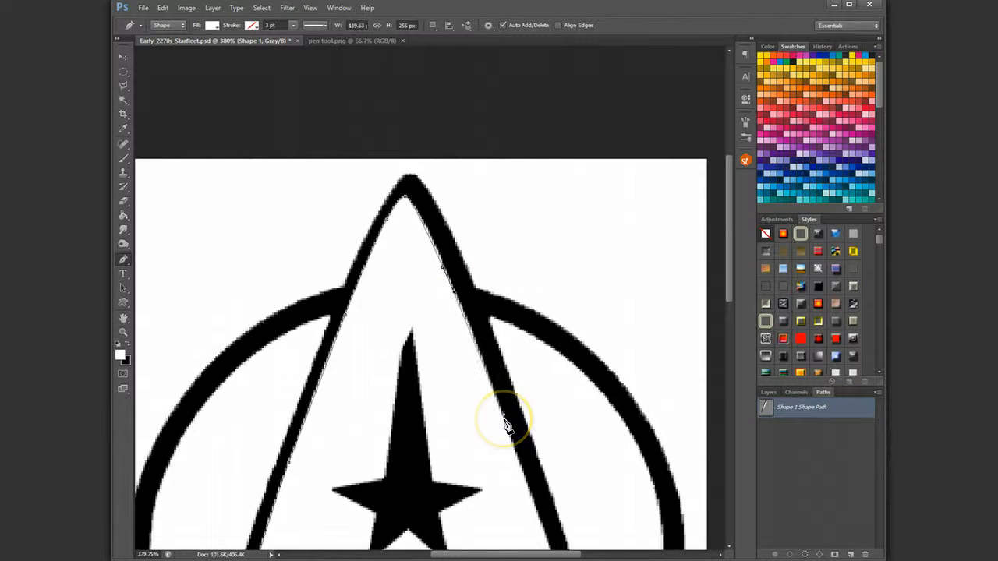
pyautogui.click(528, 516)
pyautogui.moveTo(528, 516); pyautogui.dragTo(457, 258)
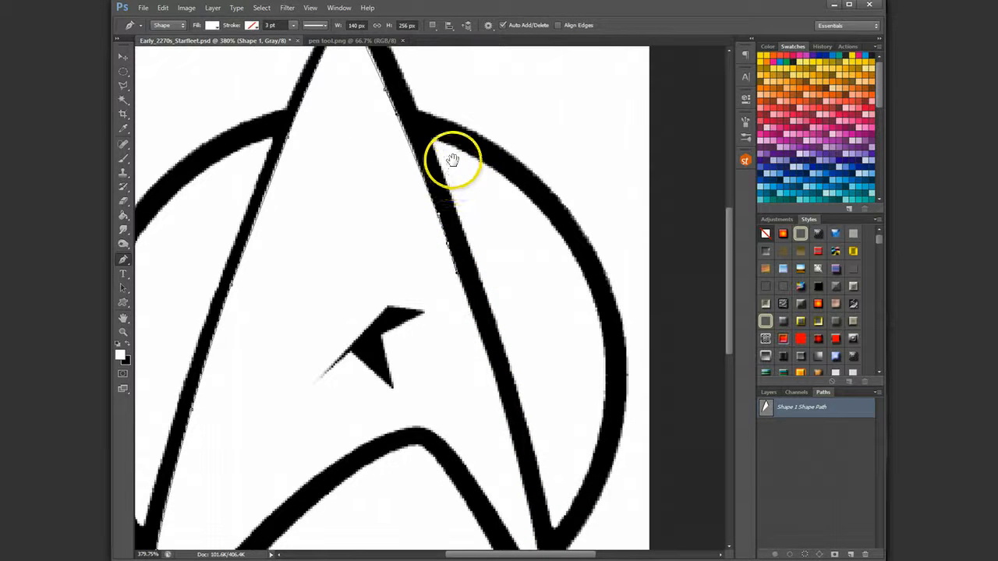
pyautogui.scroll(-5, 453, 137)
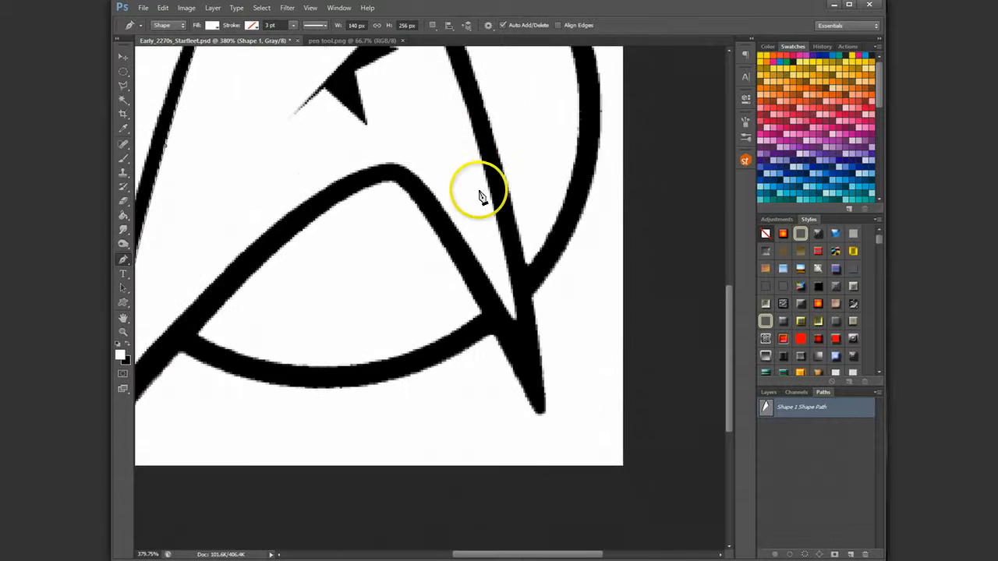
pyautogui.scroll(2, 474, 160)
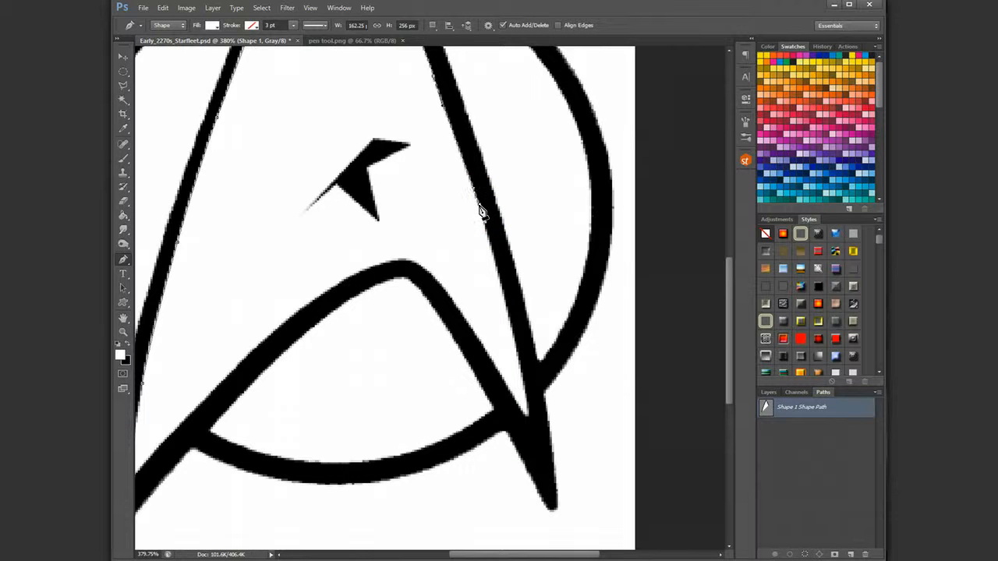
pyautogui.click(519, 361)
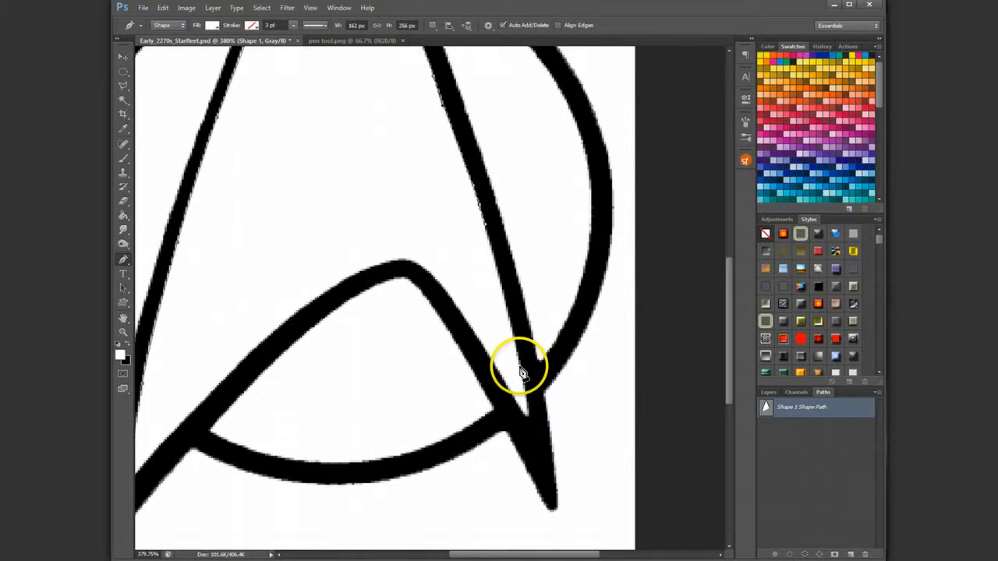
pyautogui.moveTo(521, 367); pyautogui.dragTo(487, 346)
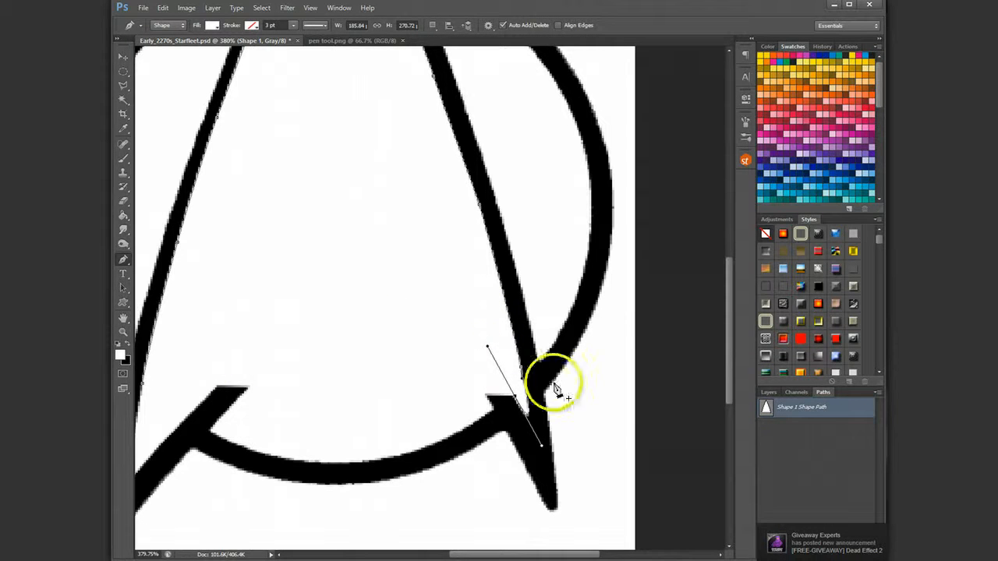
# Set the shape layer's opacity to 64% and continue its outline up and over the peak of the arrowhead's lower curve.
pyautogui.click(770, 392)
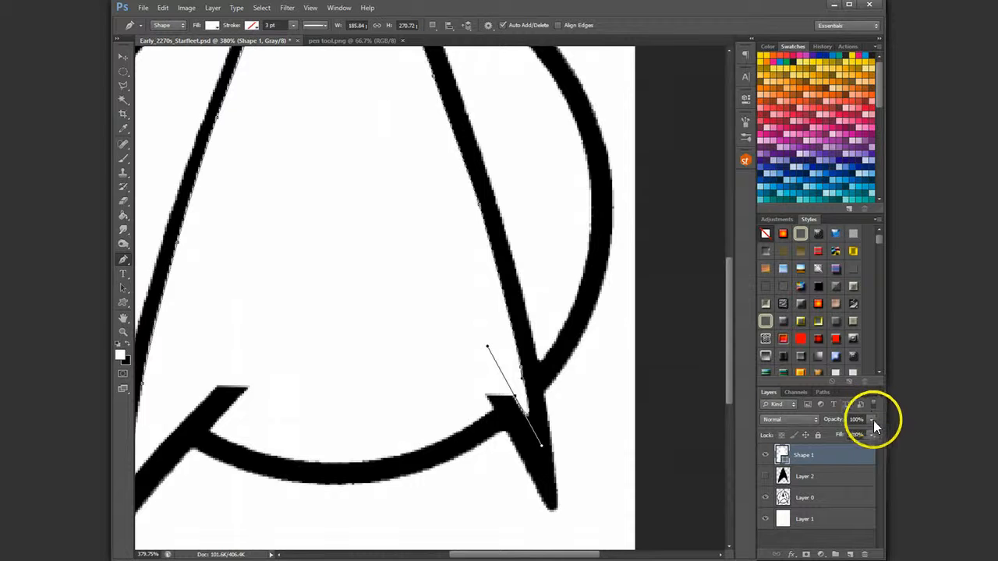
pyautogui.moveTo(847, 431); pyautogui.dragTo(850, 431)
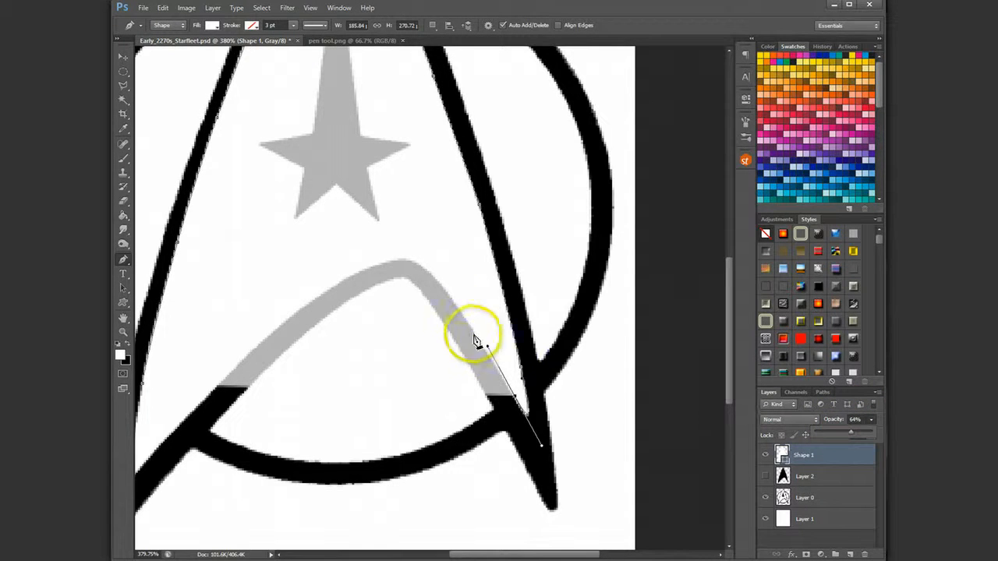
pyautogui.click(460, 314)
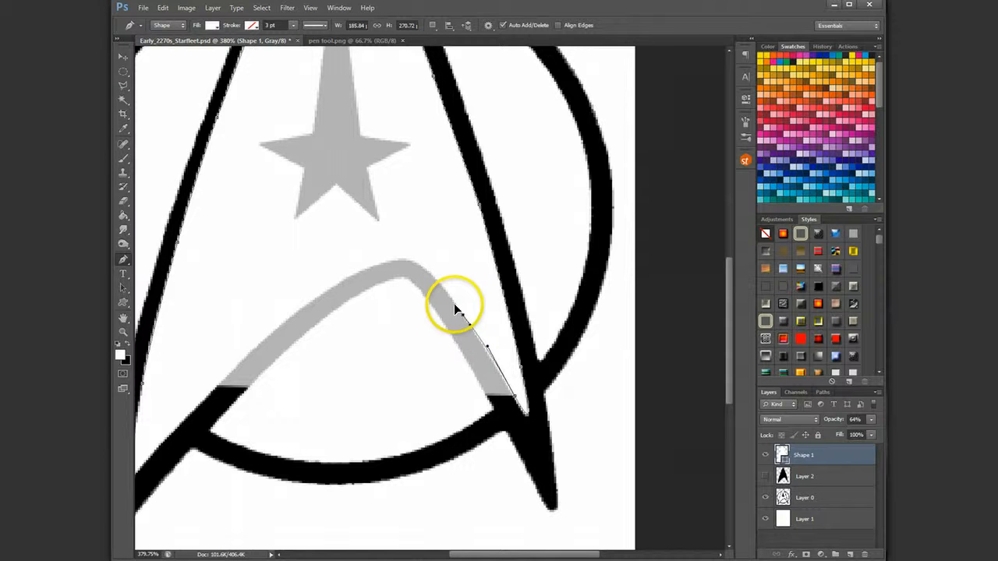
pyautogui.click(414, 268)
pyautogui.moveTo(350, 268); pyautogui.dragTo(336, 290)
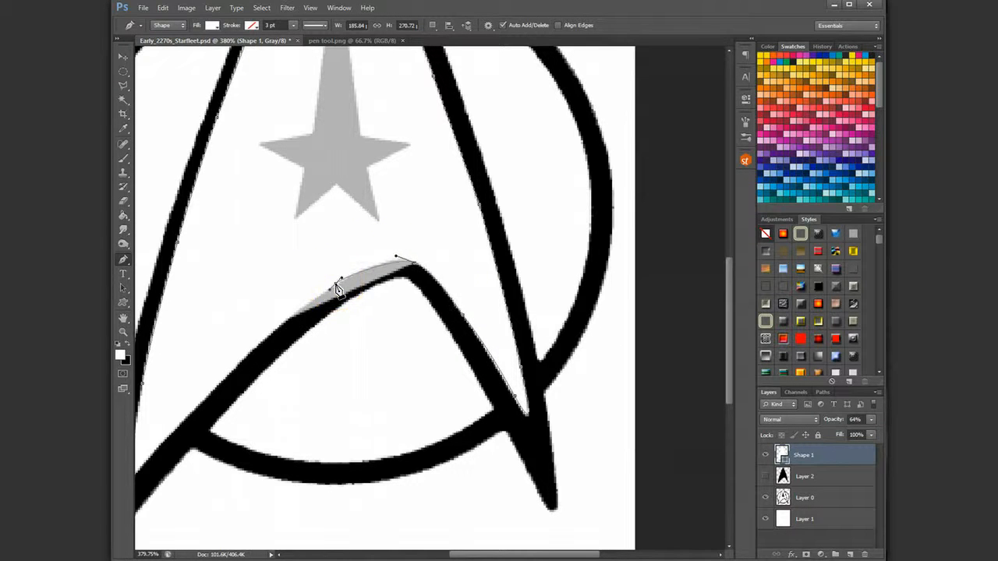
# Trace the shape outline down the lower curve, around the inside of the lower-left tip, and close it at the starting point.
pyautogui.moveTo(254, 354); pyautogui.dragTo(391, 396)
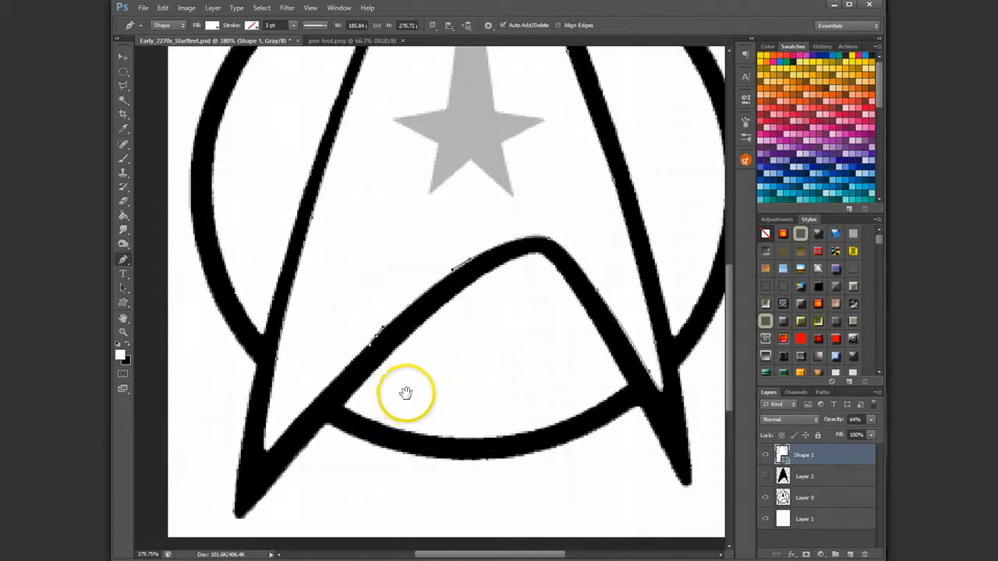
pyautogui.moveTo(480, 385); pyautogui.dragTo(460, 377)
pyautogui.click(471, 362)
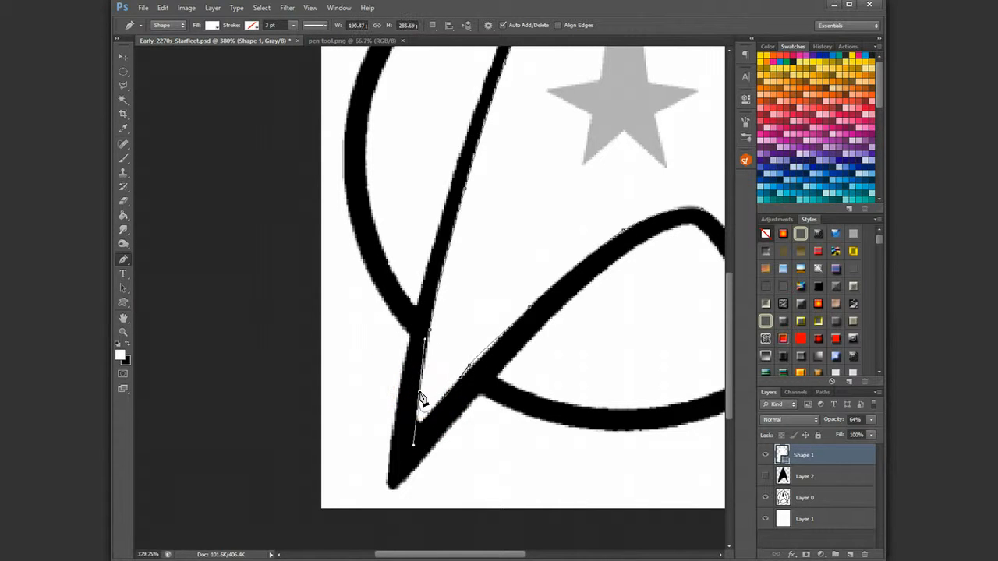
pyautogui.click(430, 324)
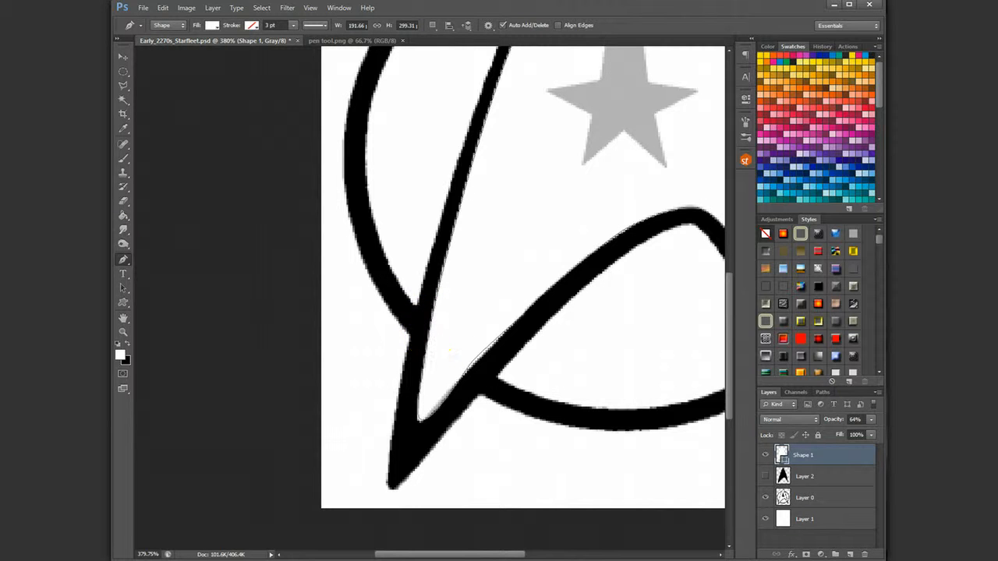
# Use the Add Anchor Point tool to fit the shape outline to the curve beside the arrowhead's lower-left tip.
pyautogui.click(124, 258)
pyautogui.click(179, 278)
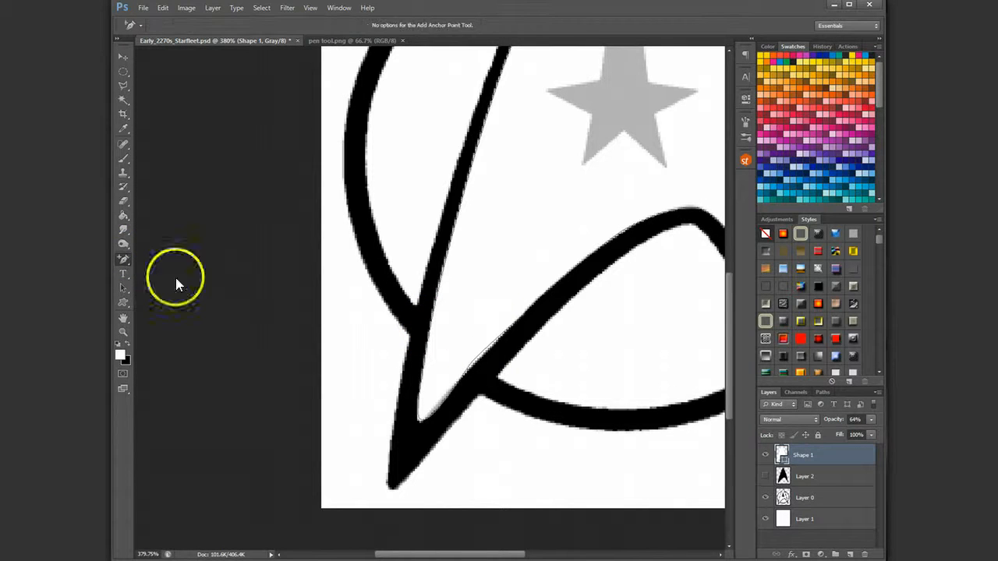
pyautogui.moveTo(460, 323); pyautogui.dragTo(573, 407)
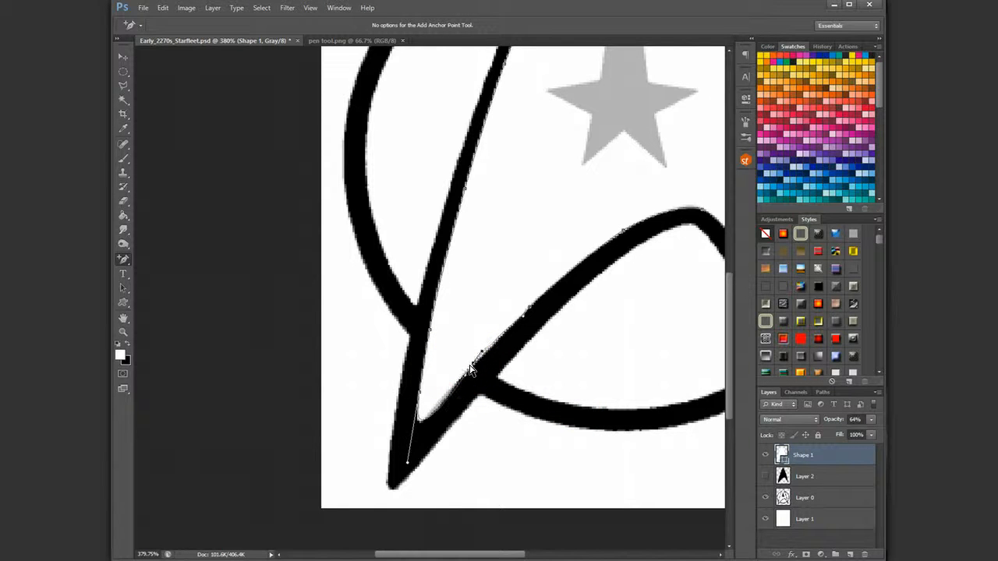
pyautogui.click(472, 378)
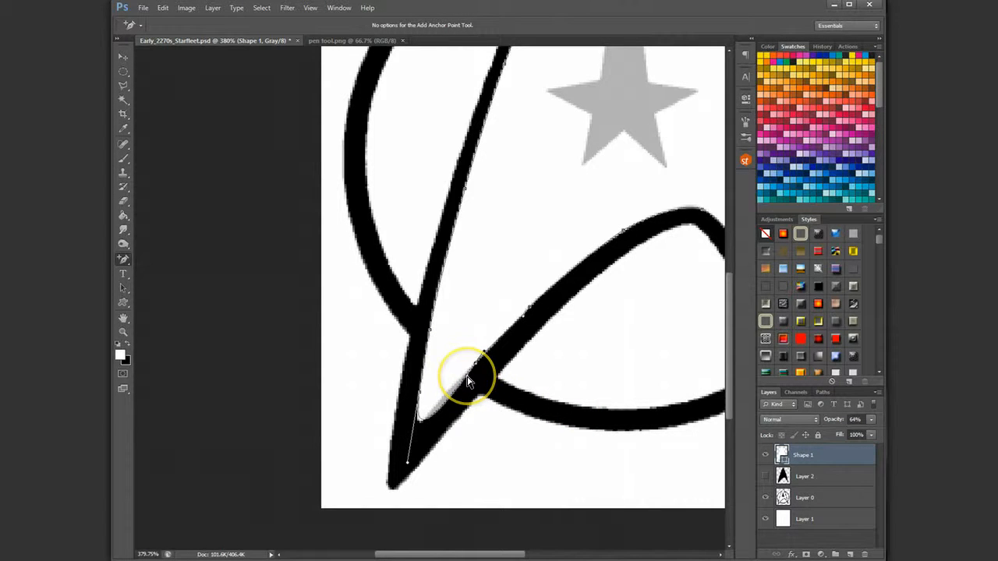
pyautogui.moveTo(468, 380)
pyautogui.mouseDown()
pyautogui.moveTo(452, 382)
pyautogui.moveTo(407, 466)
pyautogui.mouseUp()
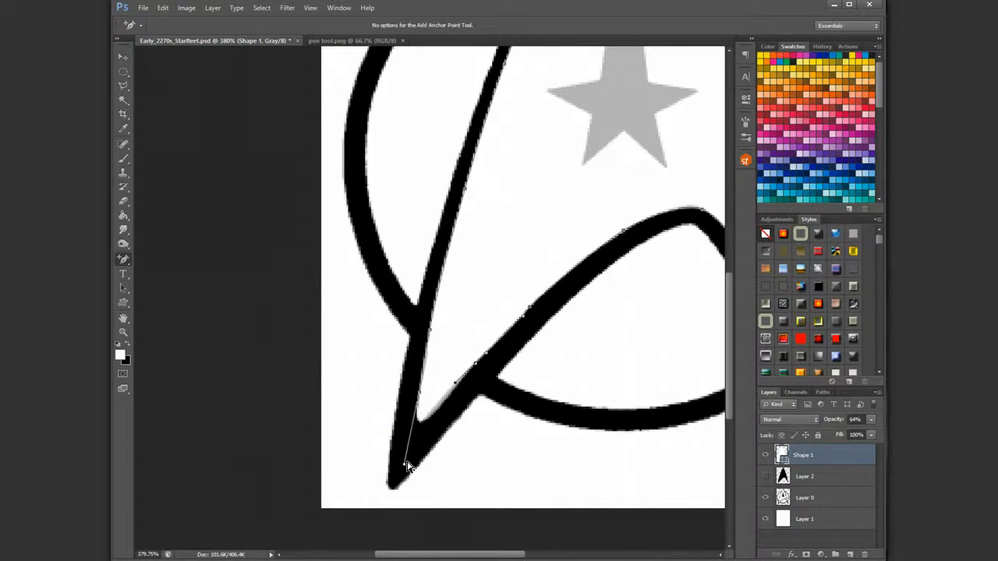
pyautogui.click(430, 334)
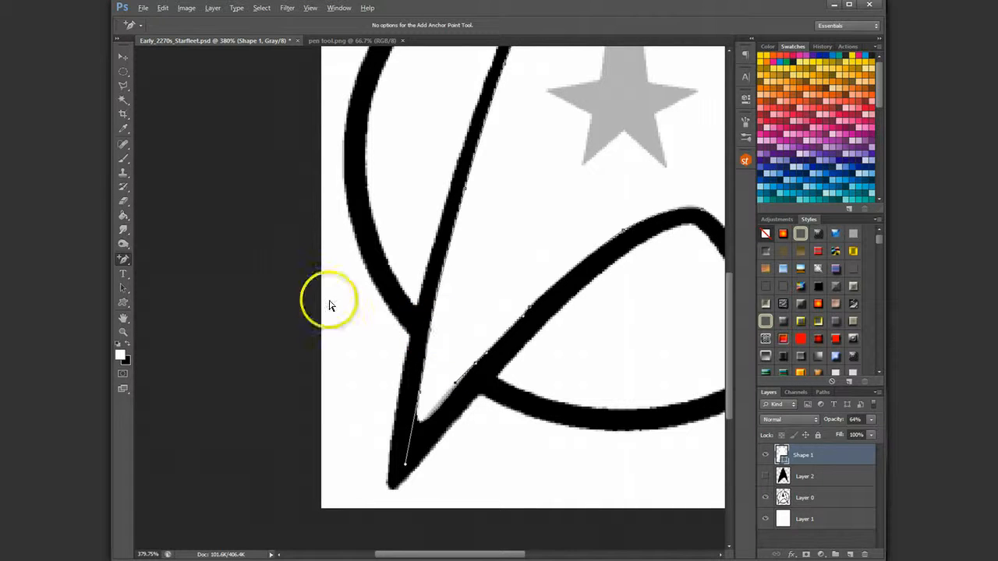
# Refine the shape outline's anchor points and handles along the left inner edge just above the lower-left tip.
pyautogui.click(123, 259)
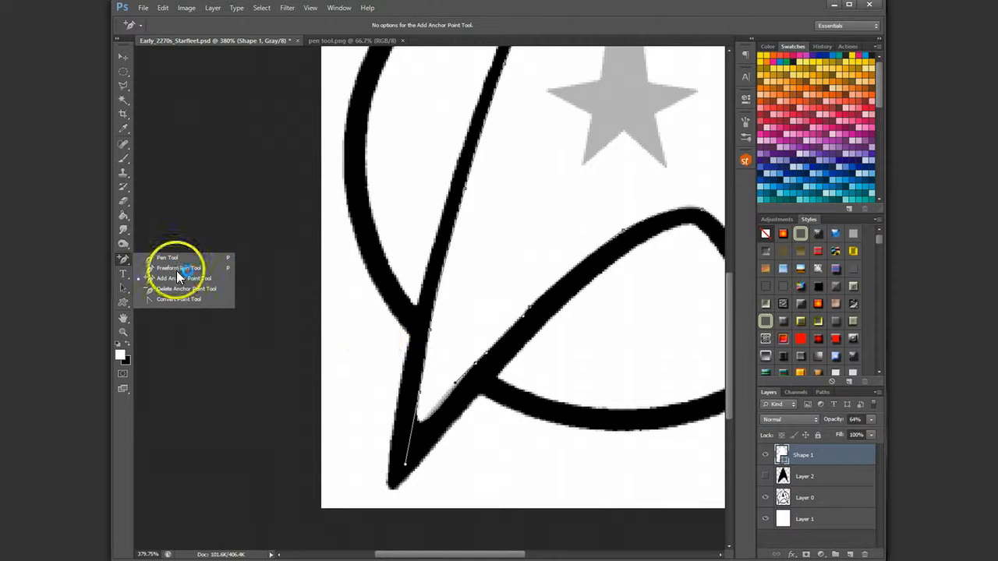
pyautogui.click(123, 261)
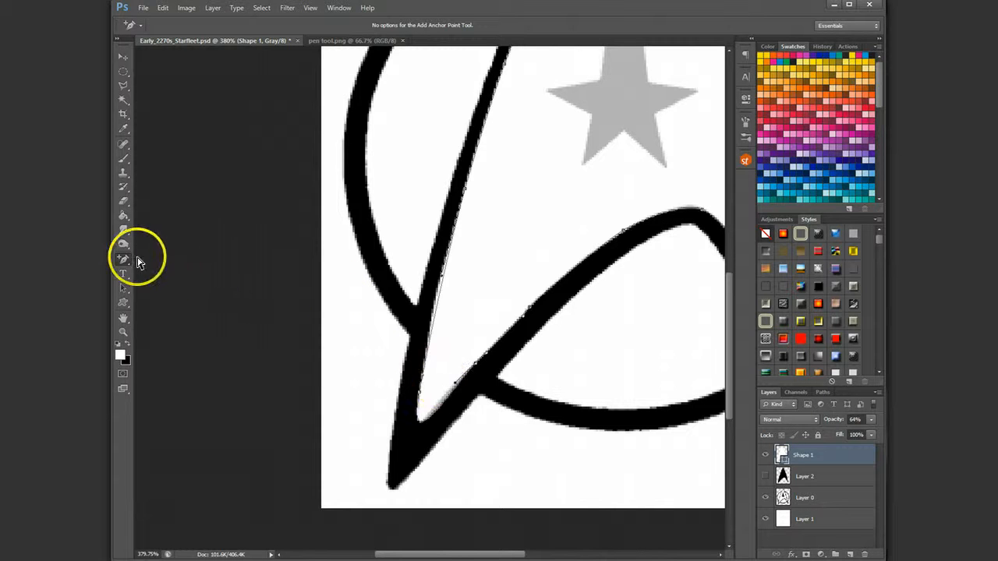
pyautogui.click(419, 392)
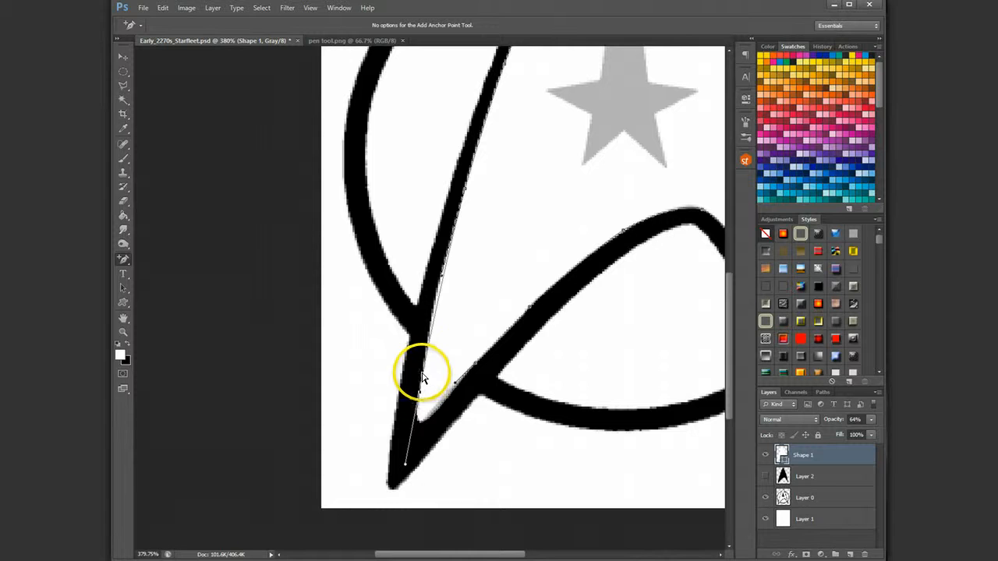
pyautogui.click(422, 380)
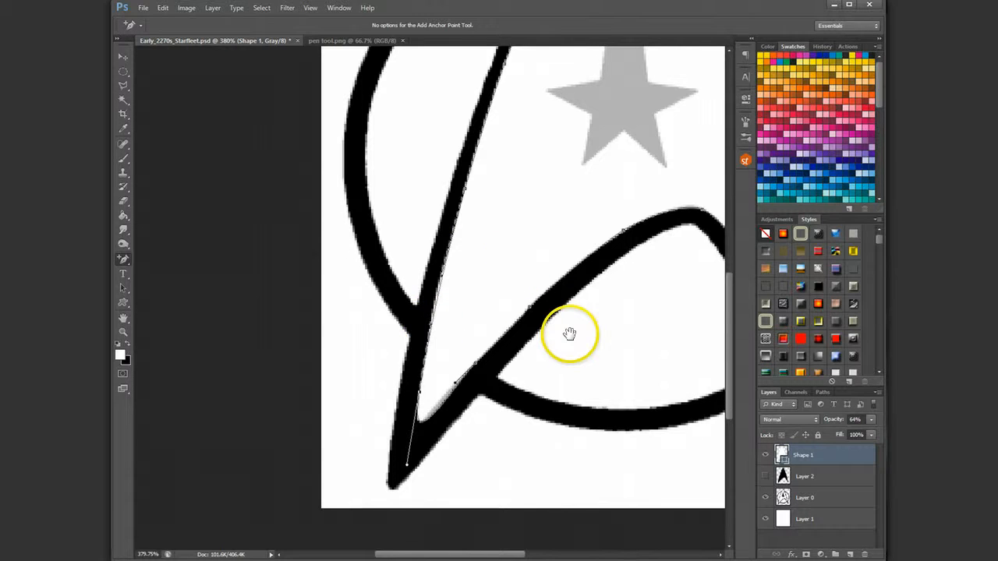
# Show Layer 2 with the black arrowhead and set the Shape 1 layer's opacity to 100%.
pyautogui.scroll(-1, 569, 334)
pyautogui.scroll(-3, 569, 336)
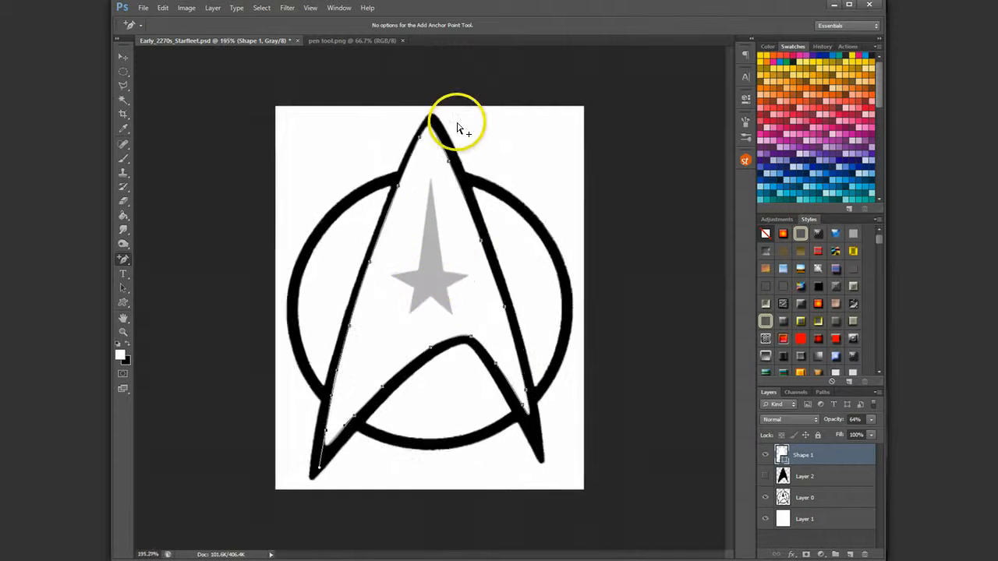
pyautogui.scroll(2, 452, 132)
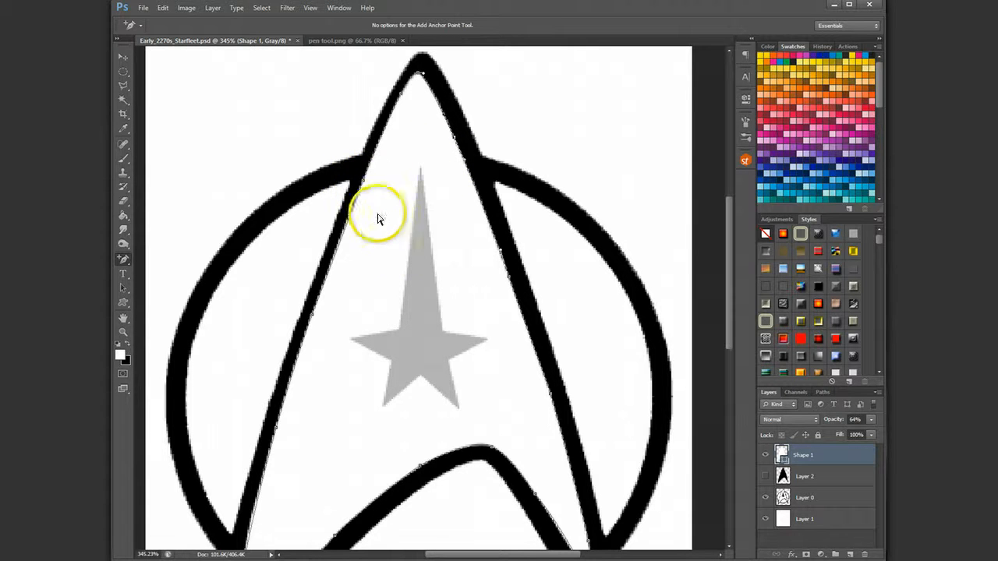
pyautogui.scroll(-3, 434, 323)
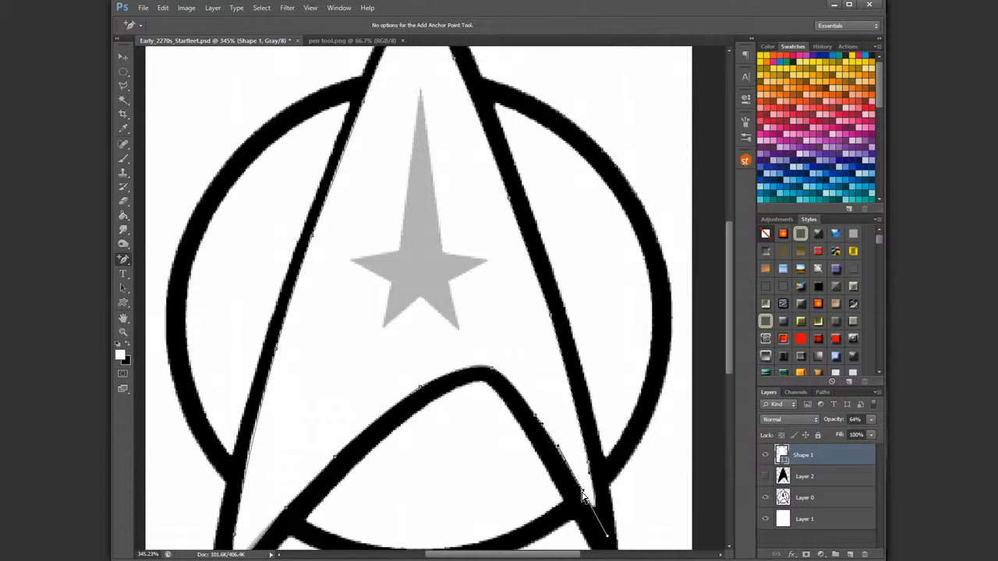
pyautogui.scroll(-2, 467, 390)
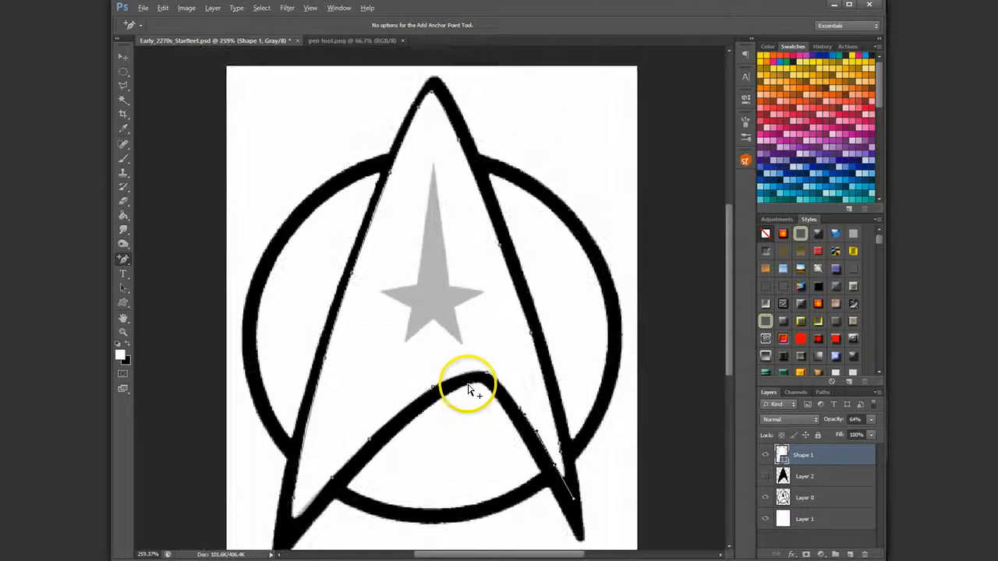
pyautogui.click(764, 476)
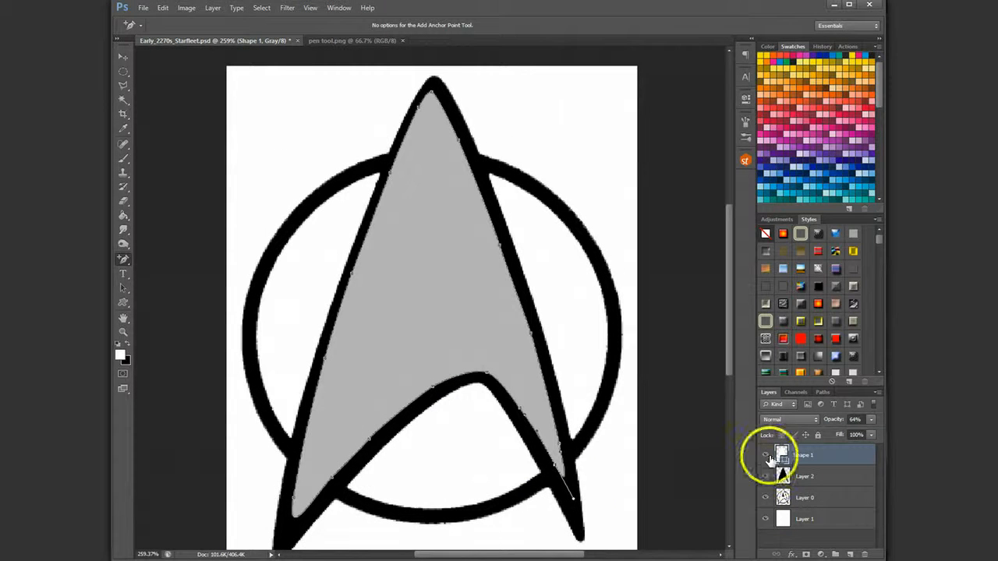
pyautogui.moveTo(869, 433); pyautogui.dragTo(882, 434)
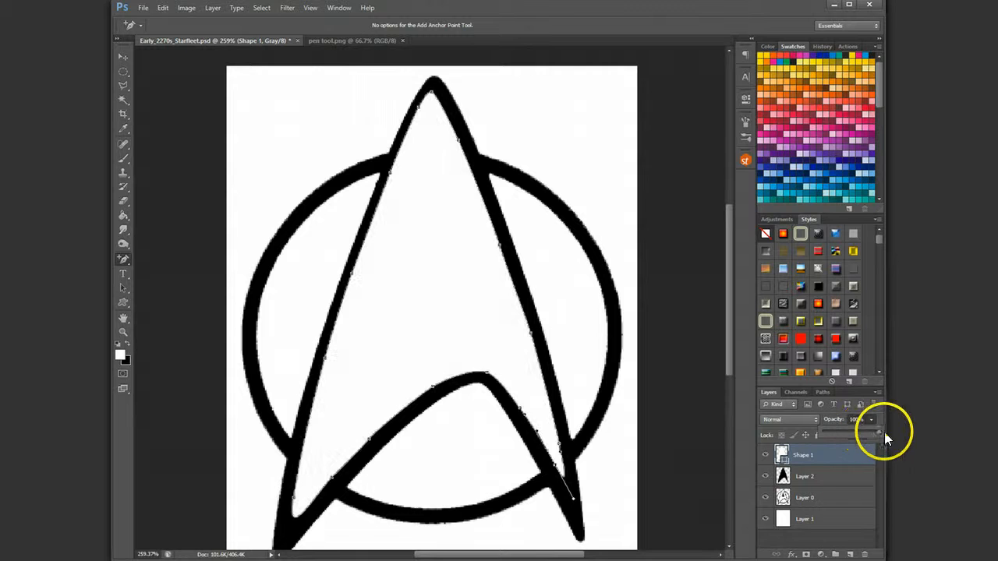
# Deselect the Shape 1 path and hide both Shape 1 and Layer 2 to uncover the original star.
pyautogui.click(123, 73)
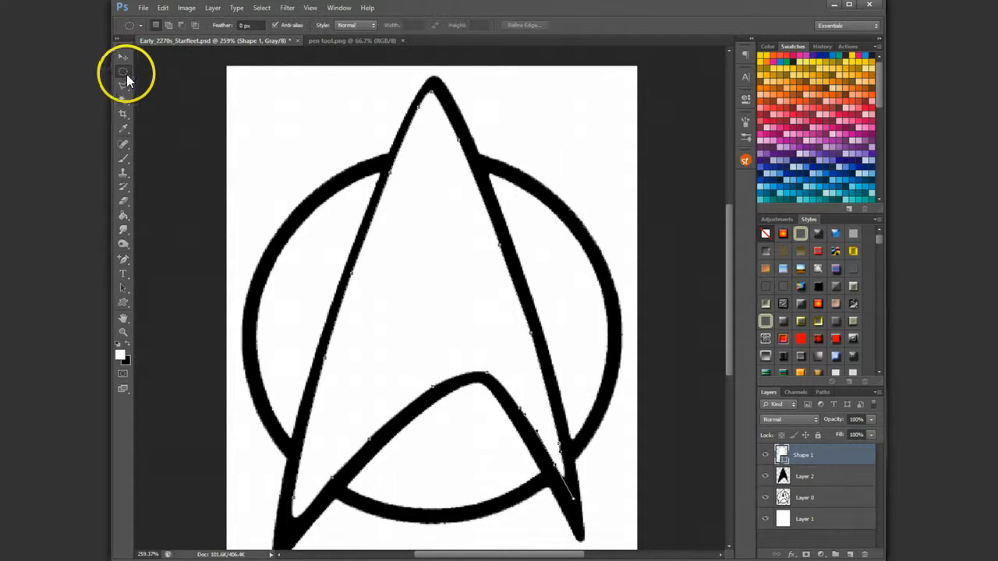
pyautogui.click(821, 392)
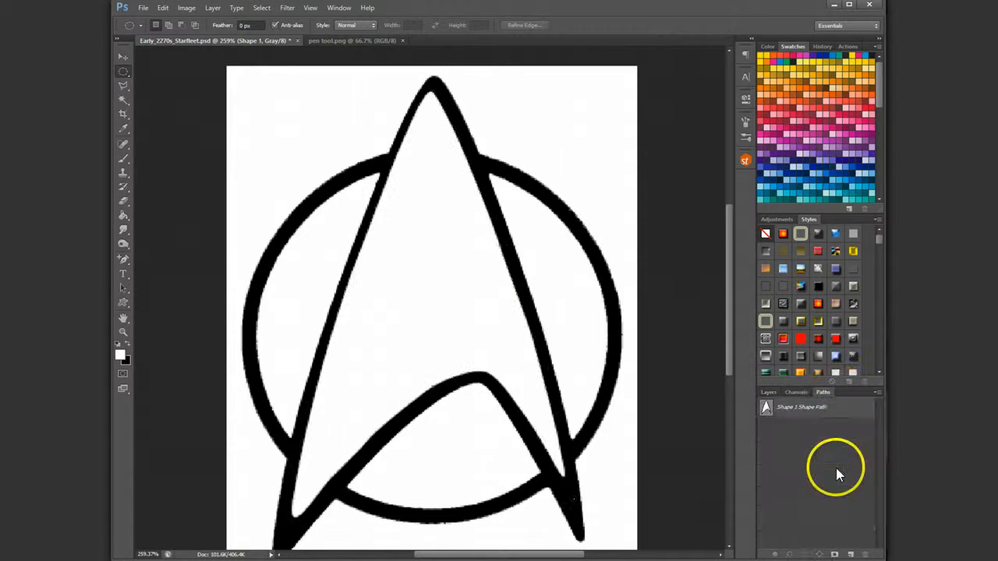
pyautogui.click(770, 392)
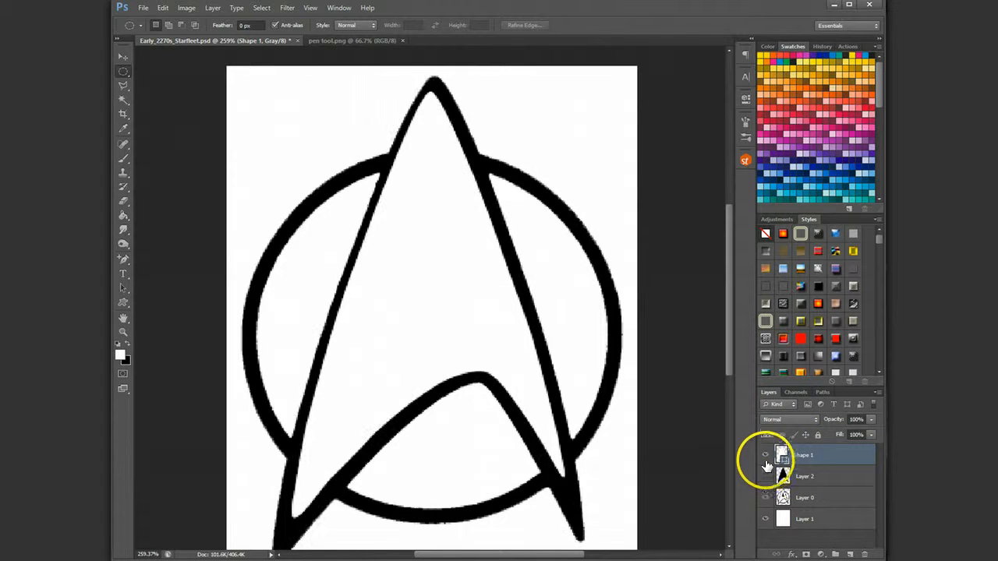
pyautogui.click(765, 456)
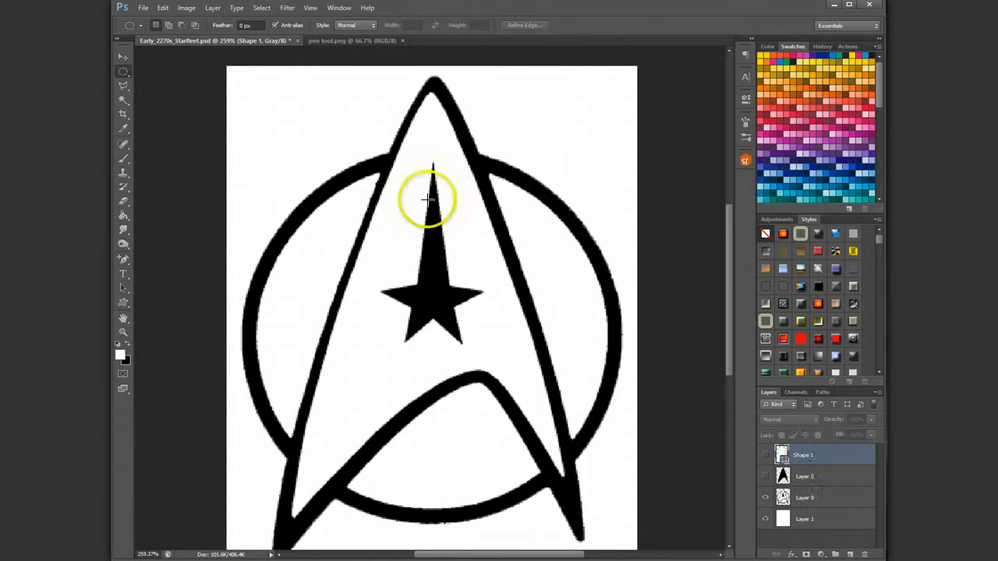
# Activate the standard Pen tool for outlining the black star.
pyautogui.scroll(2, 412, 249)
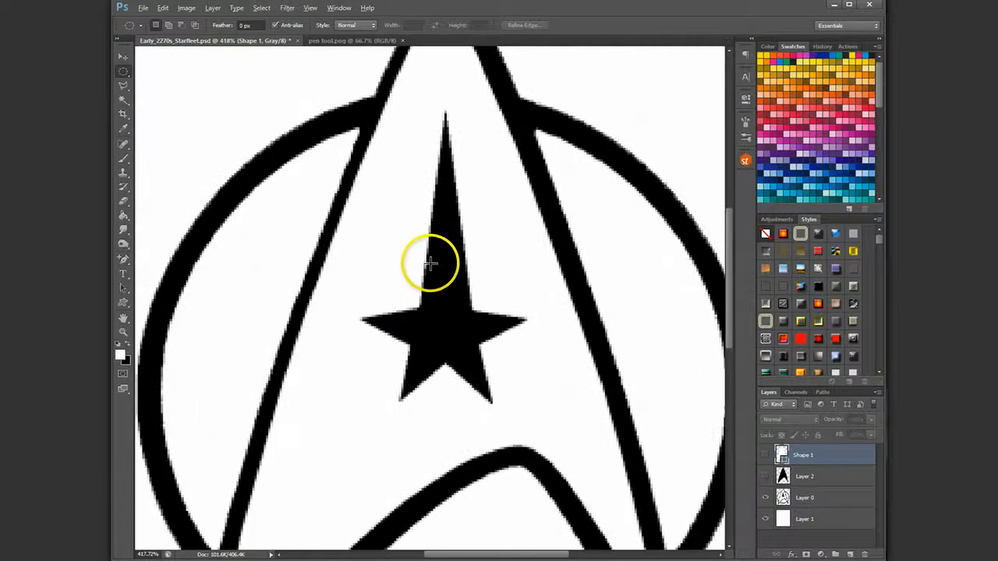
pyautogui.scroll(1, 430, 264)
pyautogui.click(125, 261)
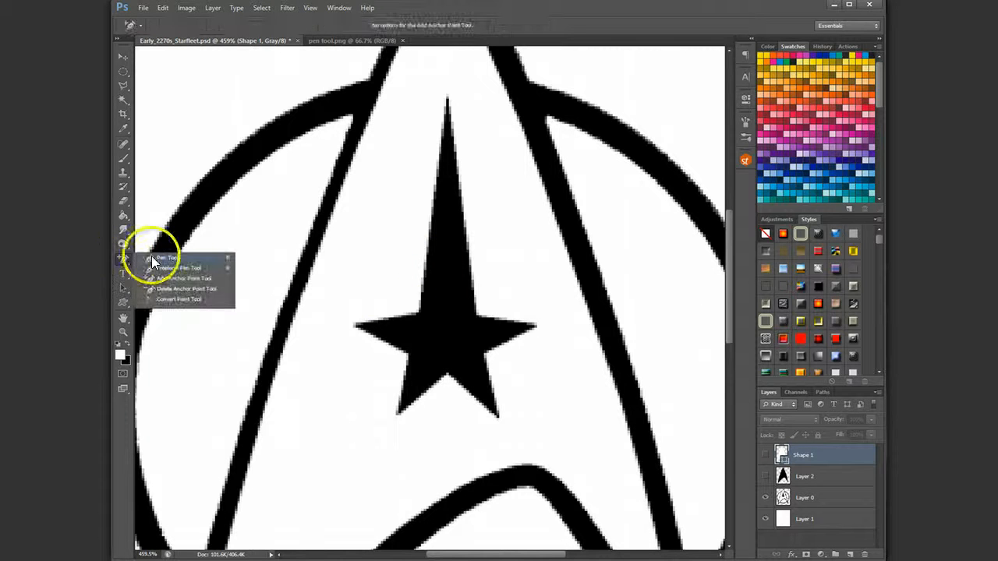
pyautogui.click(155, 259)
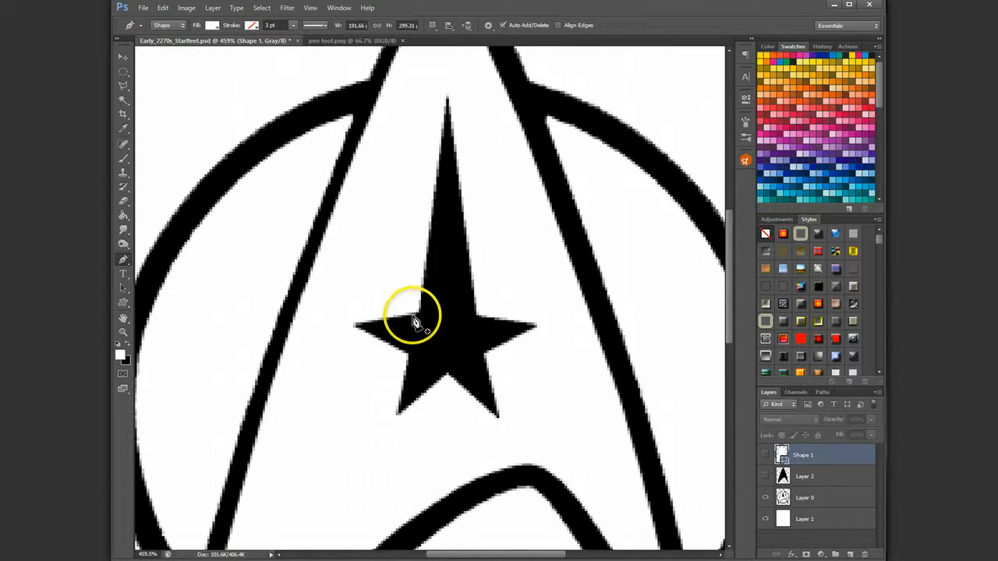
pyautogui.click(447, 99)
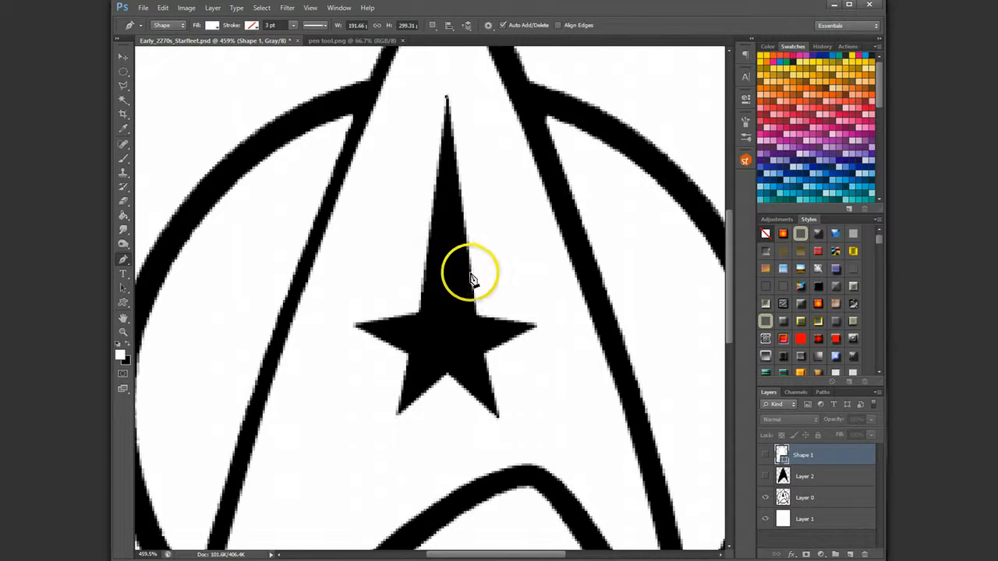
pyautogui.click(476, 317)
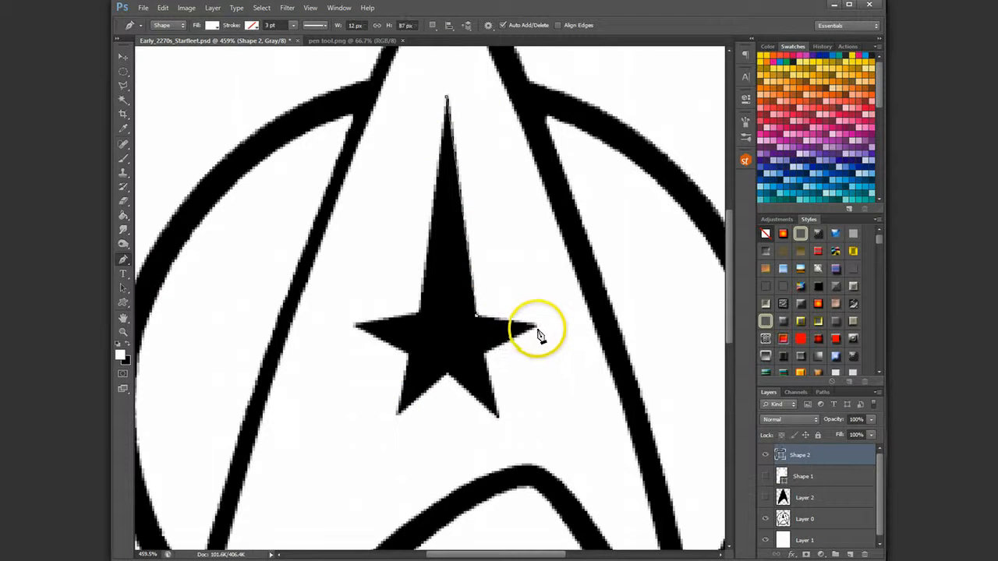
pyautogui.click(536, 327)
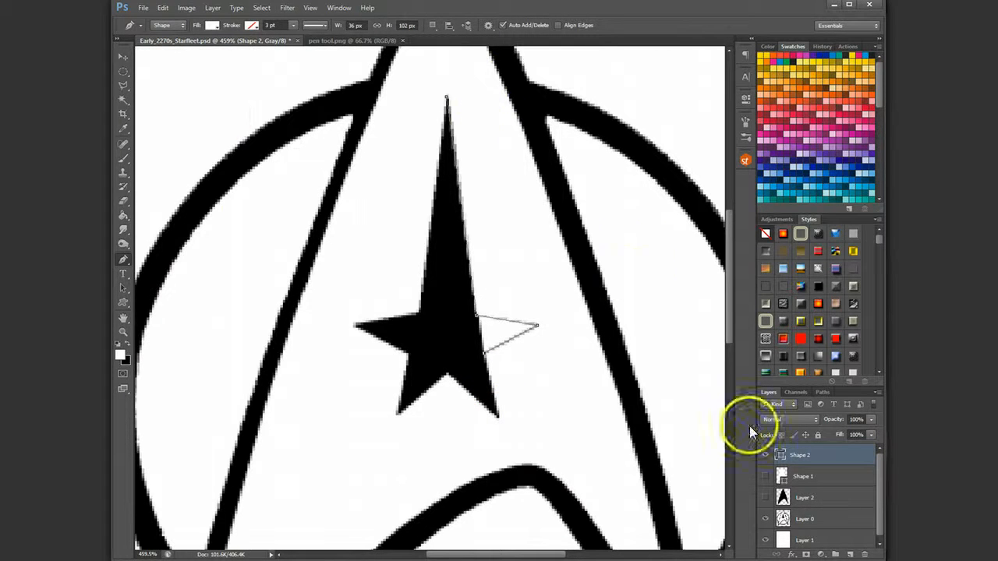
pyautogui.click(858, 554)
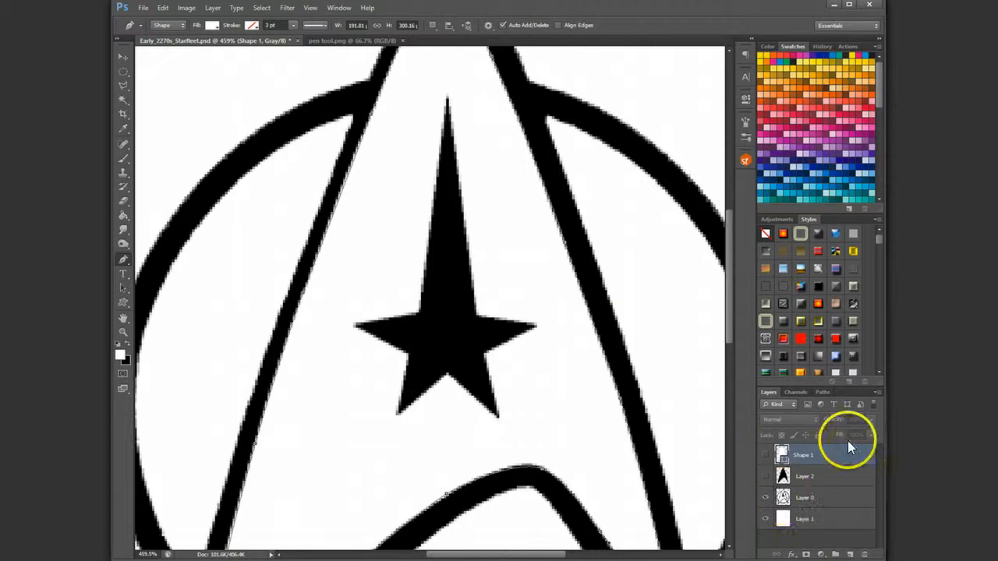
# Set the Pen tool to create paths instead of shapes.
pyautogui.click(164, 25)
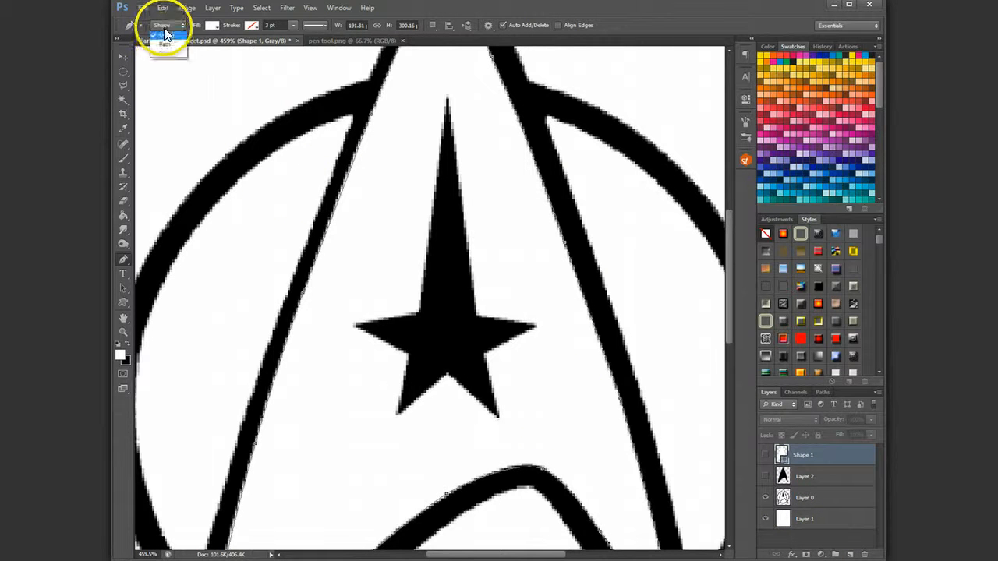
pyautogui.click(165, 45)
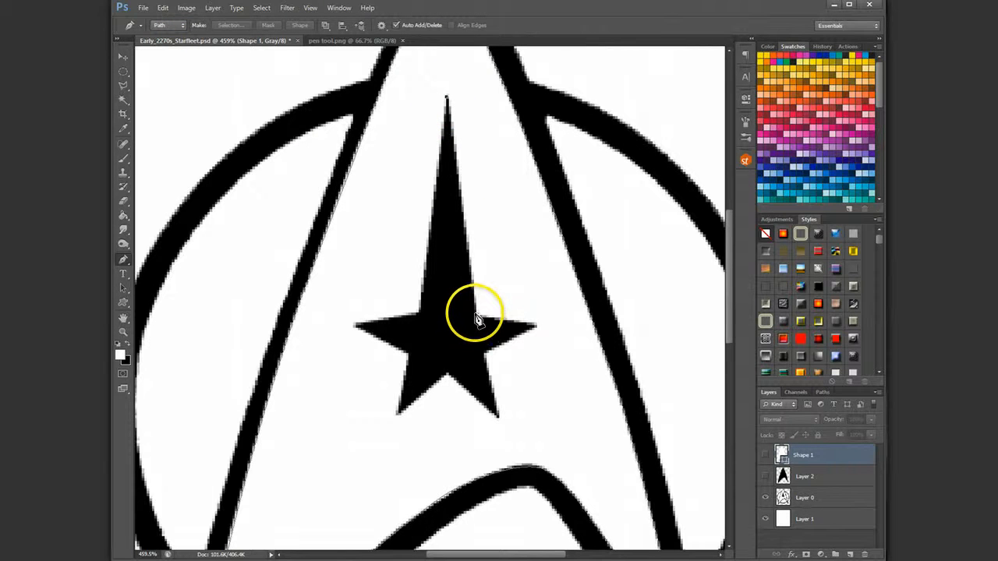
# Trace the black star as a closed path while Shape 1 is active and refine its corner points with the Add Anchor Point tool.
pyautogui.click(536, 328)
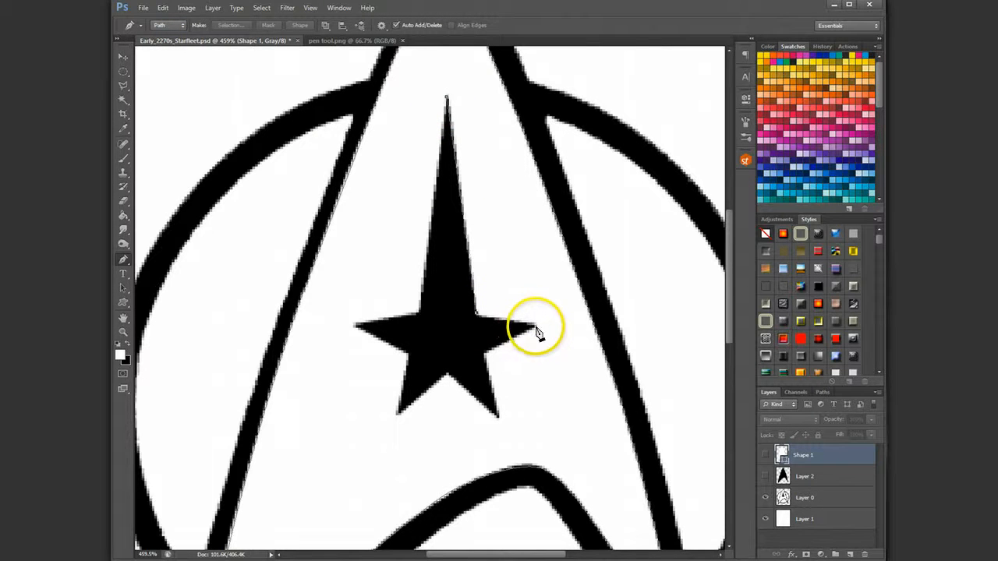
pyautogui.click(484, 353)
pyautogui.click(501, 418)
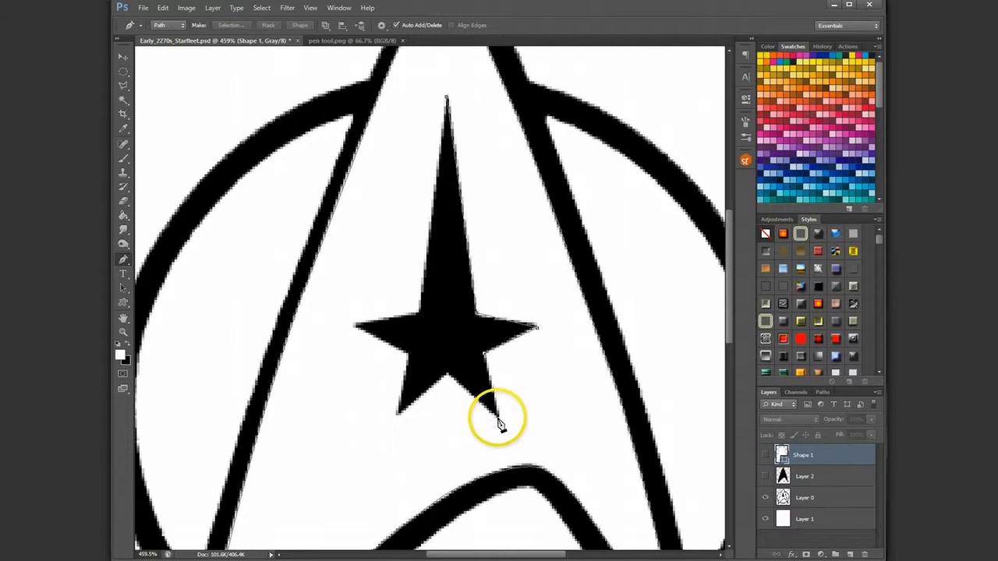
pyautogui.click(448, 375)
pyautogui.click(399, 413)
pyautogui.click(407, 356)
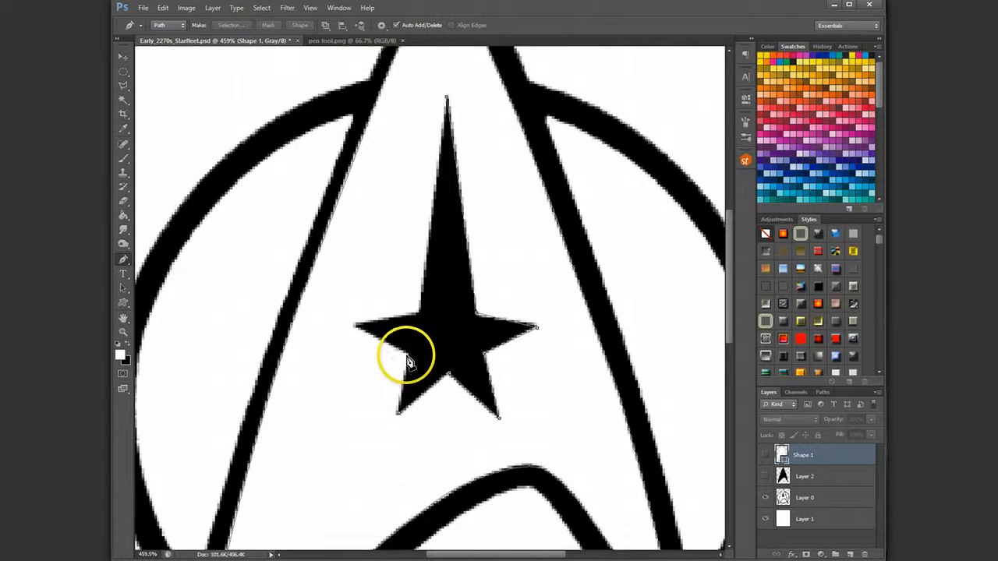
pyautogui.click(354, 329)
pyautogui.click(421, 315)
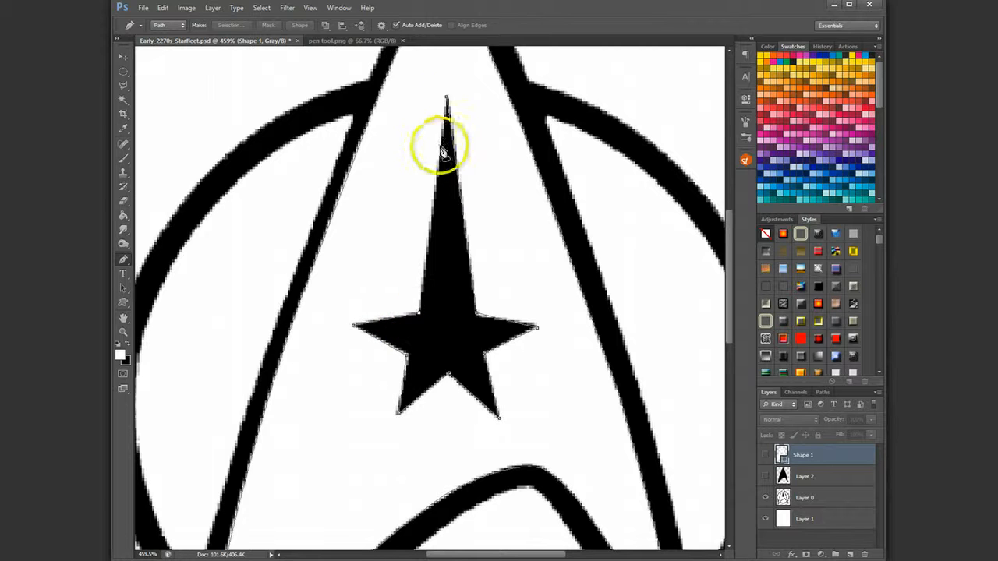
pyautogui.click(447, 100)
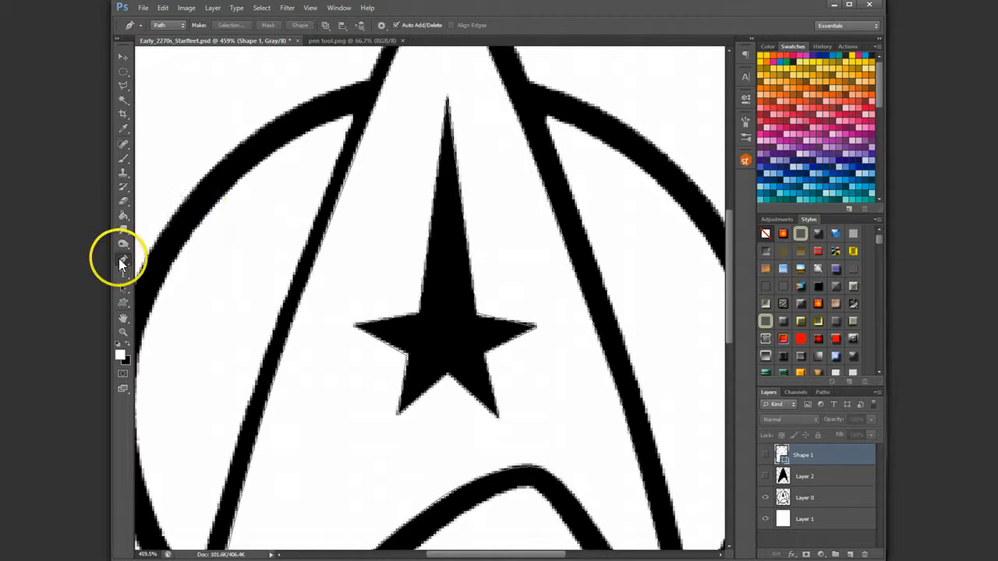
pyautogui.click(122, 261)
pyautogui.click(178, 279)
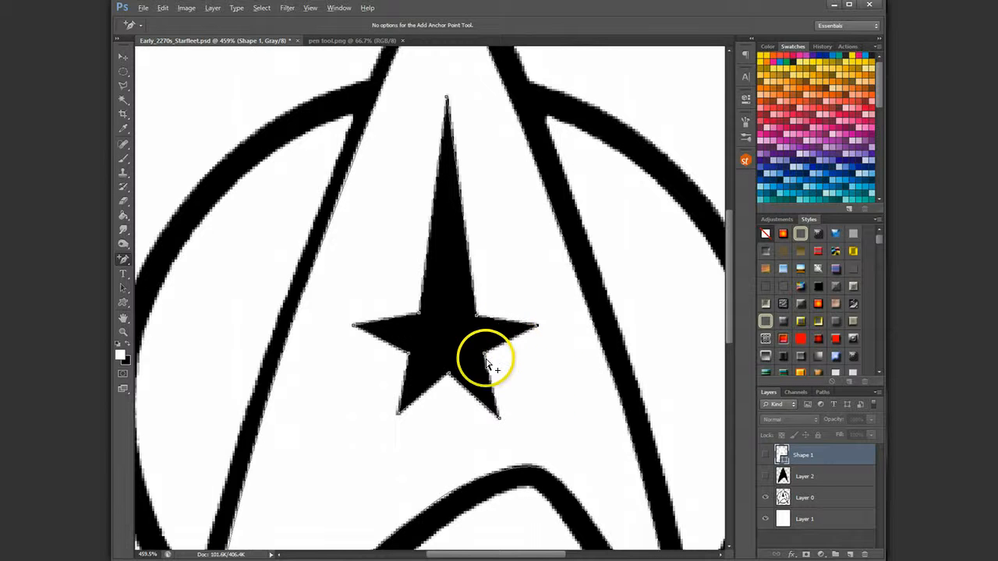
# Show Layer 2 and Shape 1, and toggle Shape 1 and Layer 0 off and on to check the star in the emblem.
pyautogui.scroll(-2, 489, 356)
pyautogui.click(765, 476)
pyautogui.click(765, 455)
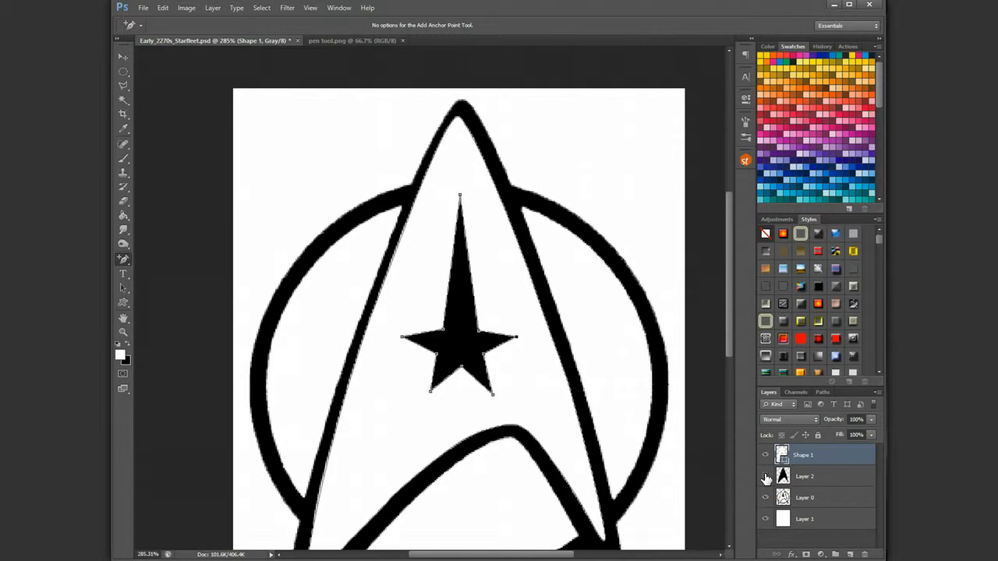
pyautogui.click(765, 456)
pyautogui.click(766, 456)
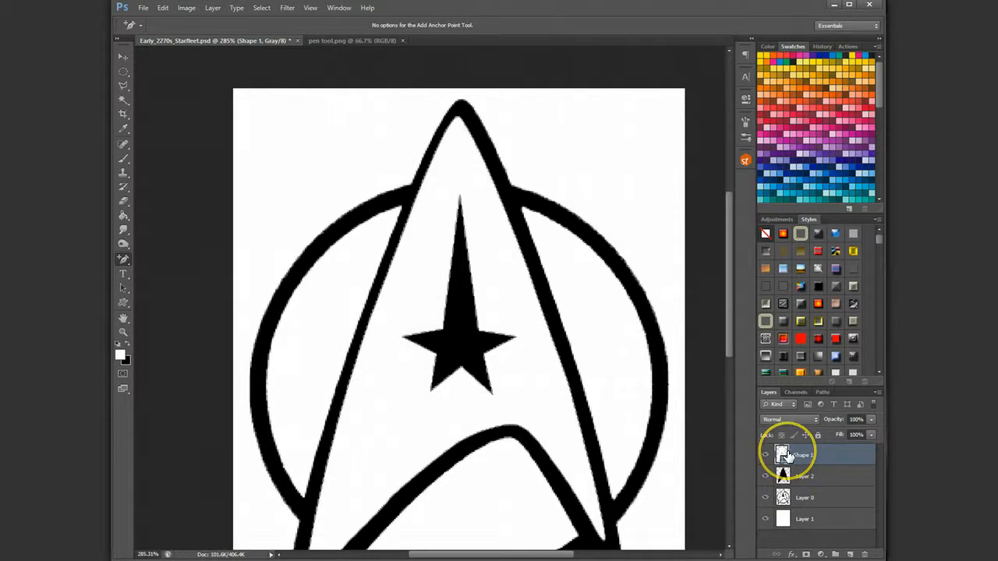
pyautogui.moveTo(786, 454); pyautogui.dragTo(808, 462)
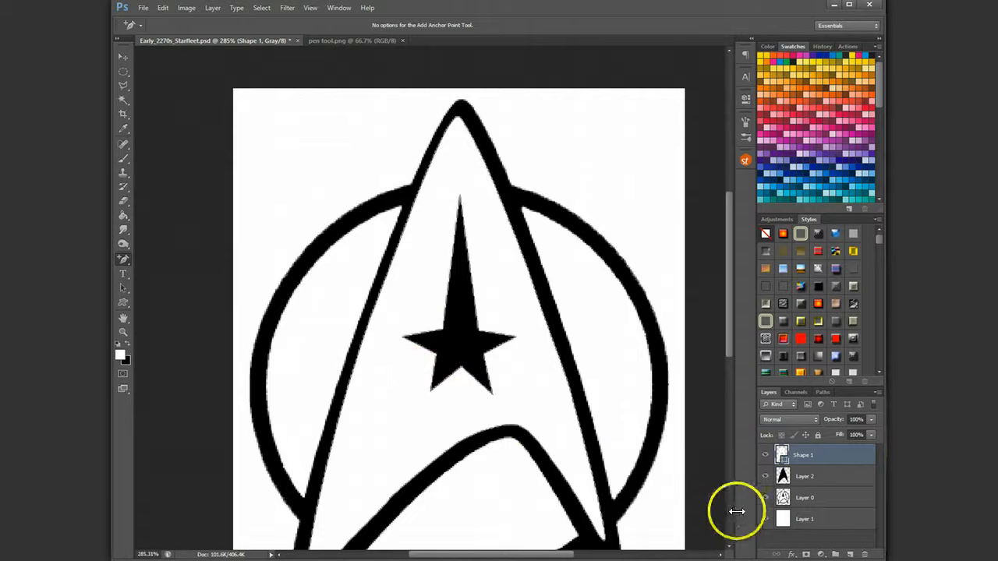
pyautogui.click(765, 497)
pyautogui.click(766, 499)
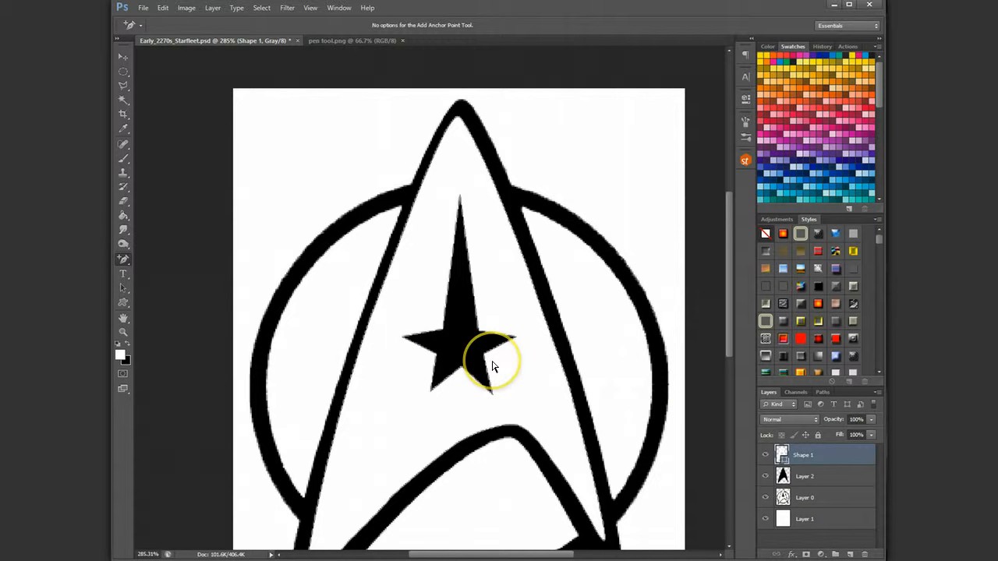
pyautogui.scroll(5, 504, 349)
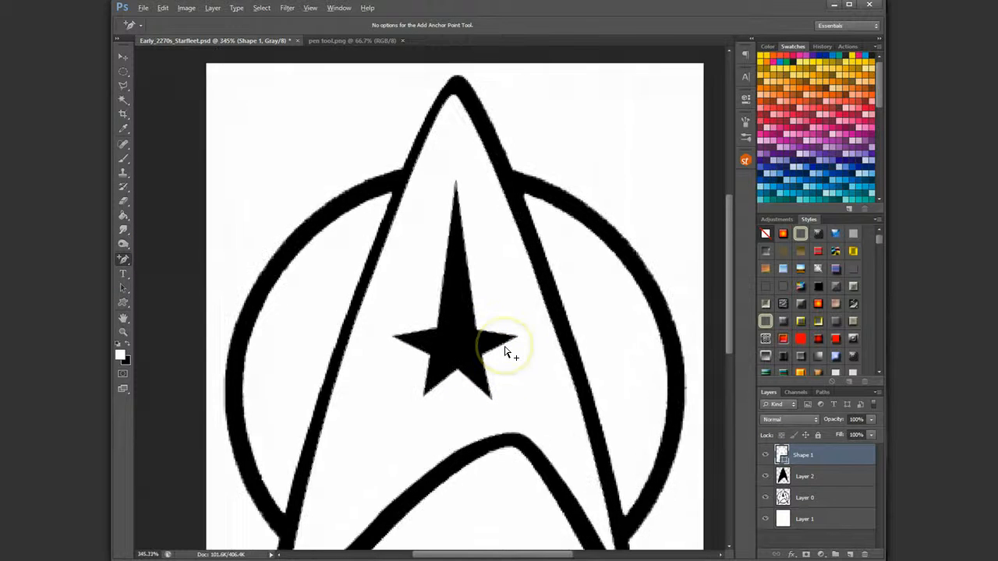
pyautogui.scroll(-3, 504, 349)
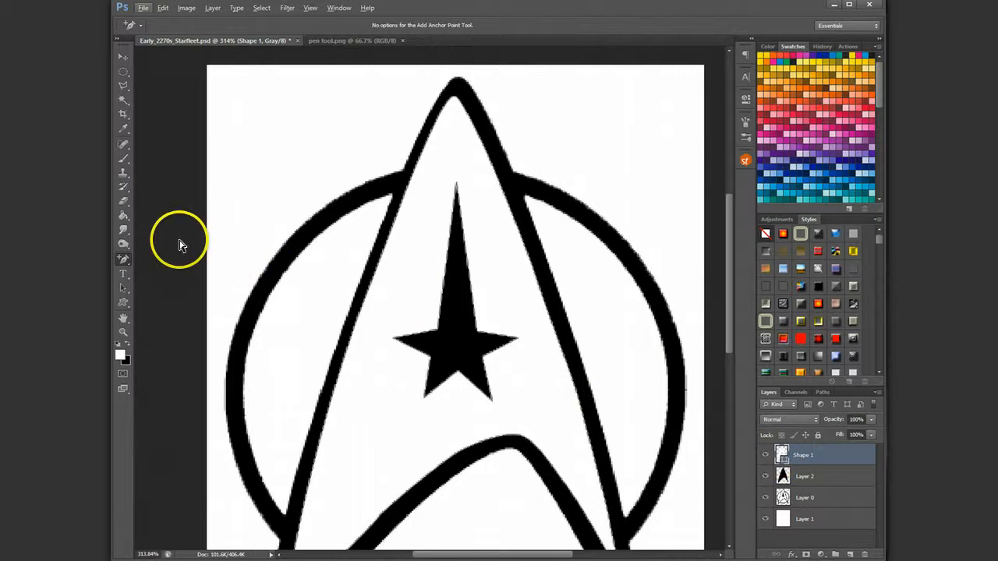
# Remove the star outline from Shape 1 by deleting all of its anchor points with the Delete Anchor Point tool.
pyautogui.click(127, 264)
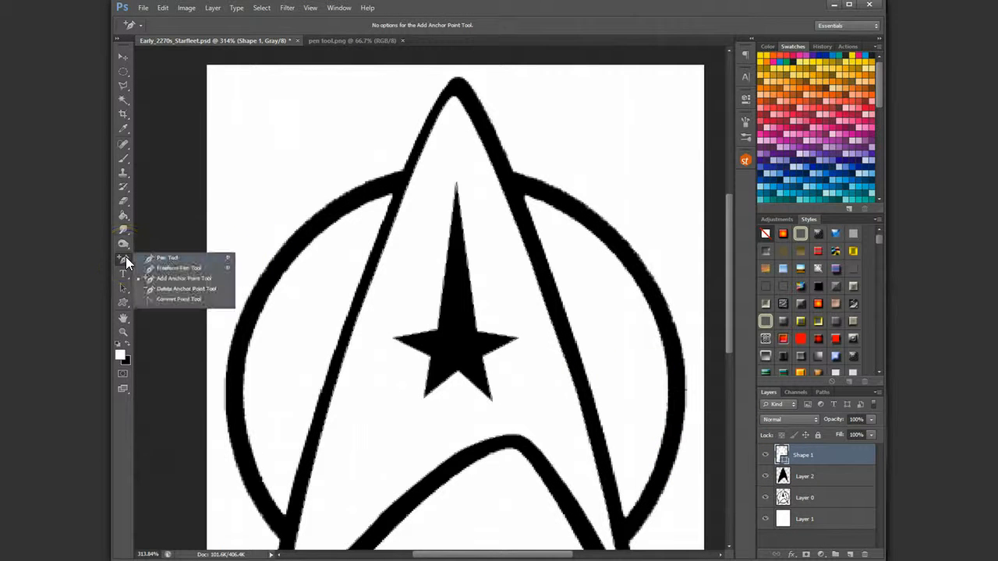
pyautogui.click(153, 257)
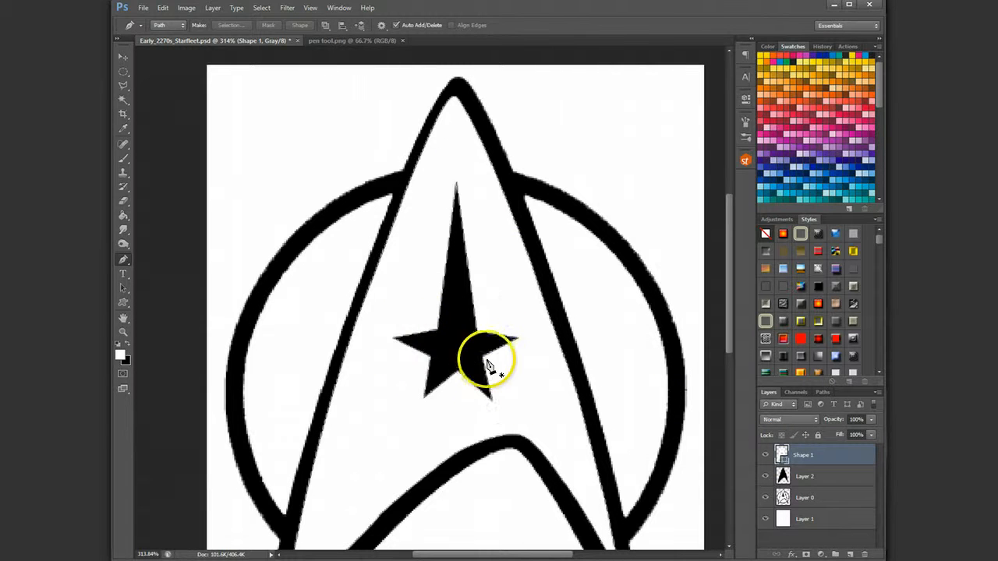
pyautogui.click(123, 258)
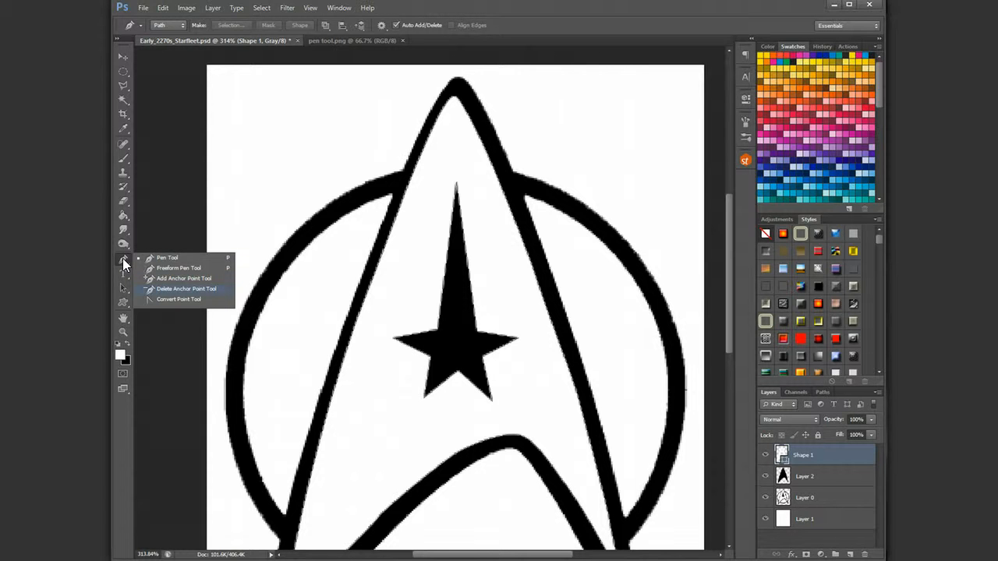
pyautogui.click(156, 288)
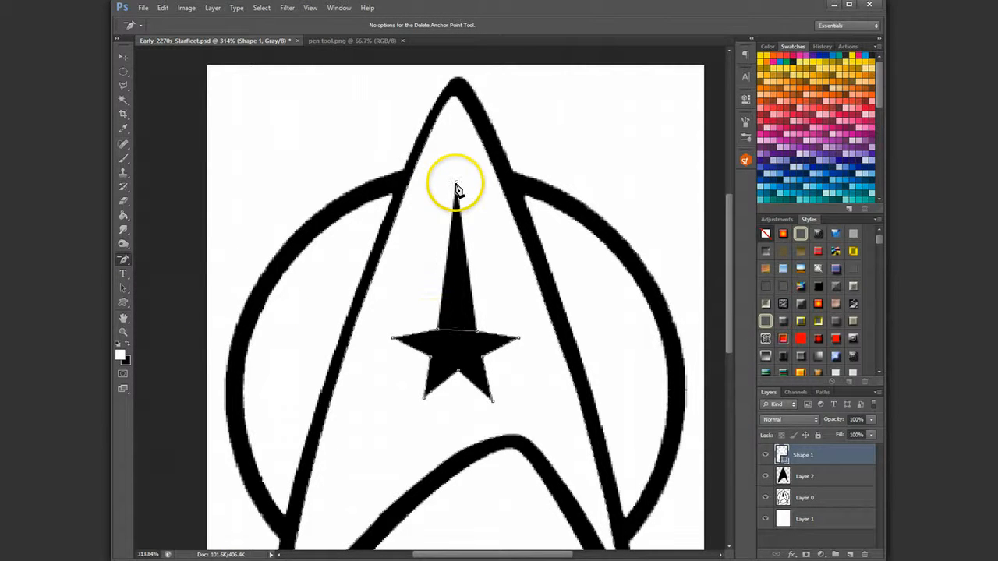
pyautogui.click(438, 331)
pyautogui.click(394, 338)
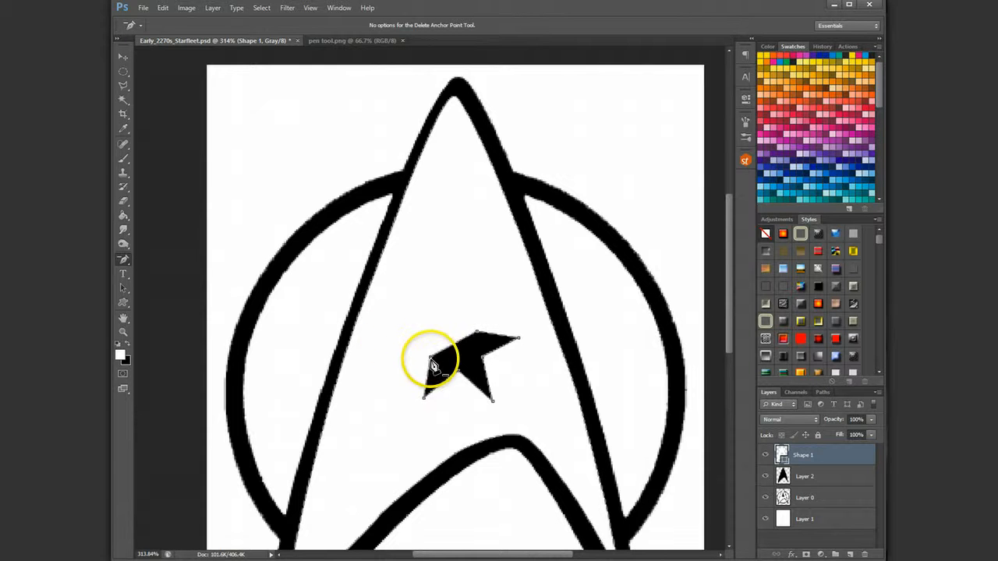
pyautogui.click(429, 356)
pyautogui.click(491, 397)
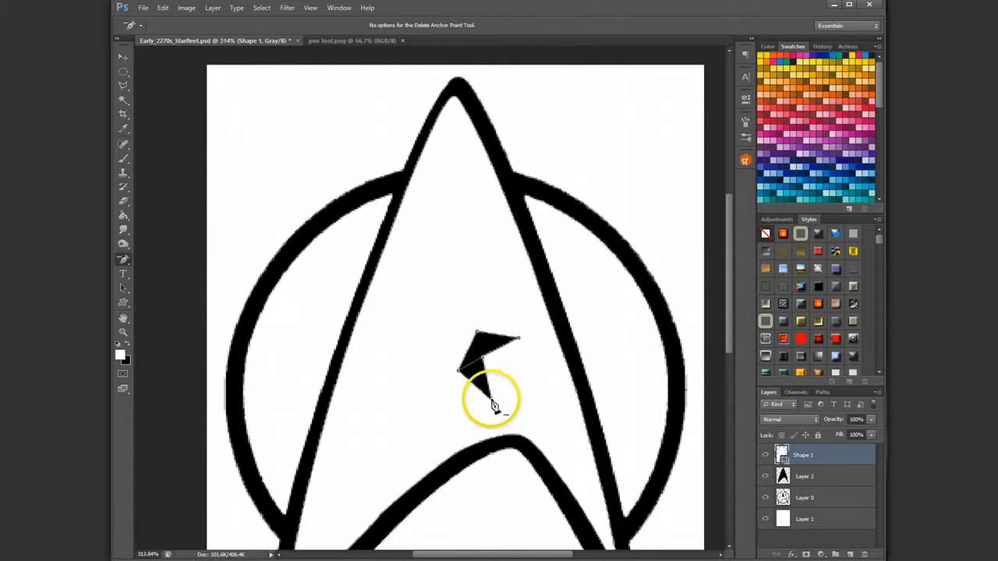
pyautogui.click(482, 357)
pyautogui.click(518, 342)
pyautogui.click(477, 333)
pyautogui.click(458, 371)
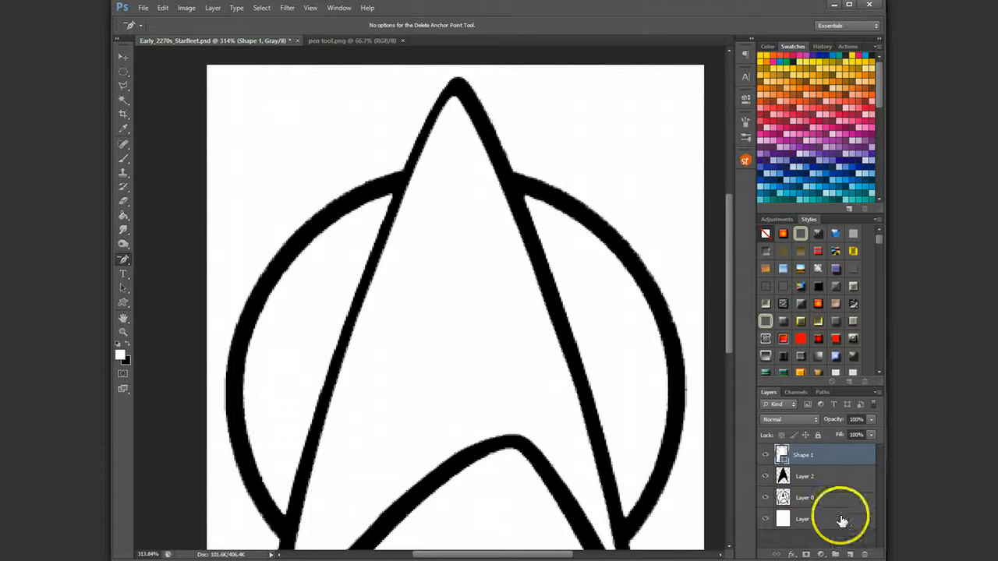
# Add a new empty layer above Shape 1 and hide Shape 1 and Layer 2 to uncover the original star.
pyautogui.click(849, 554)
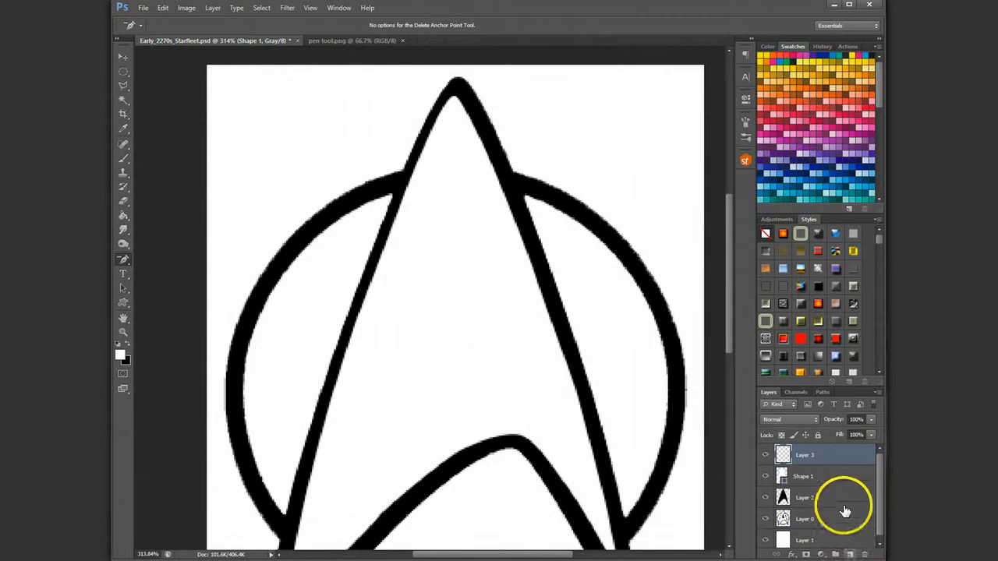
pyautogui.moveTo(766, 499); pyautogui.dragTo(766, 475)
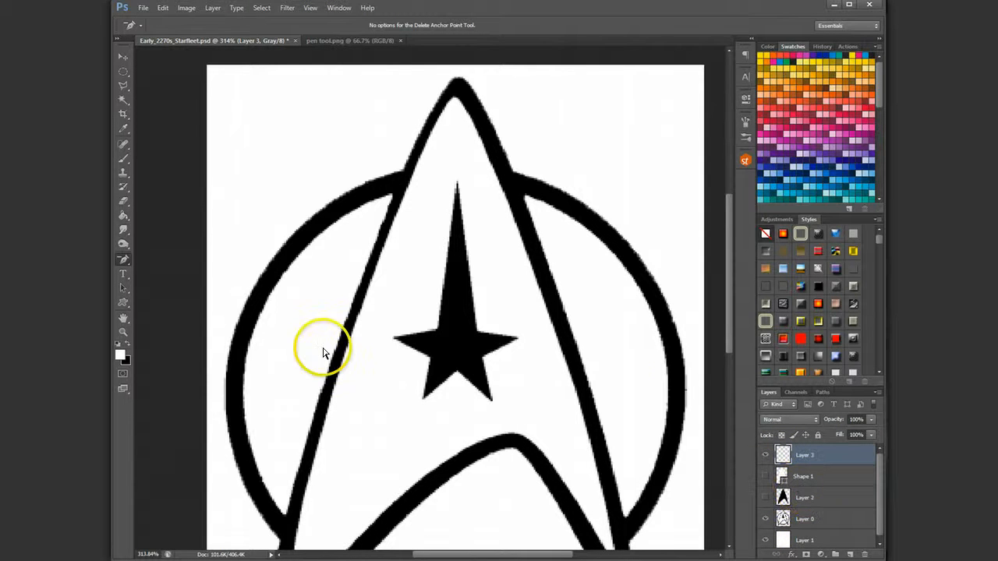
# Trace the black star corner by corner as a closed work path with the Pen tool, refining its points with Add Anchor Point.
pyautogui.moveTo(123, 262); pyautogui.dragTo(176, 256)
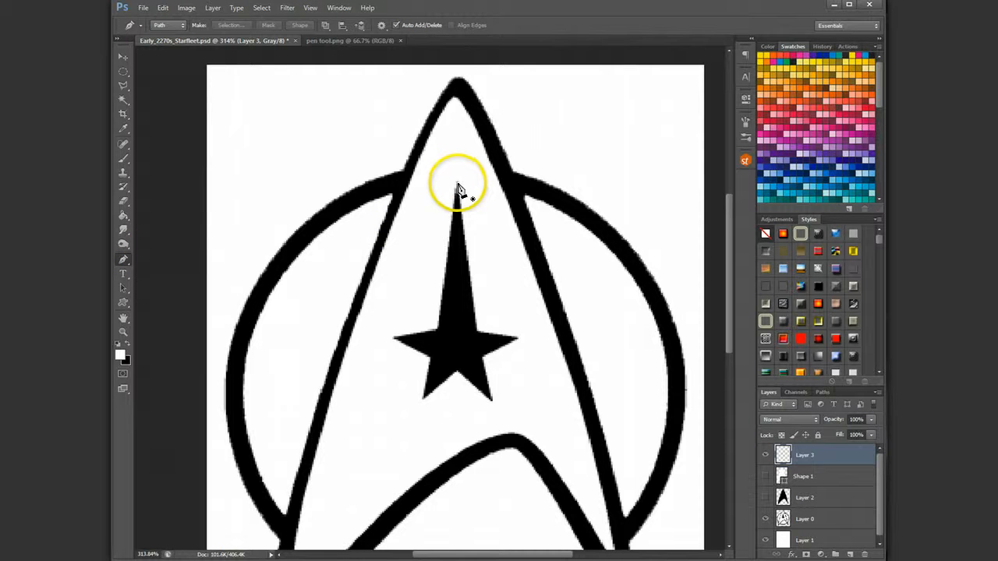
pyautogui.click(458, 185)
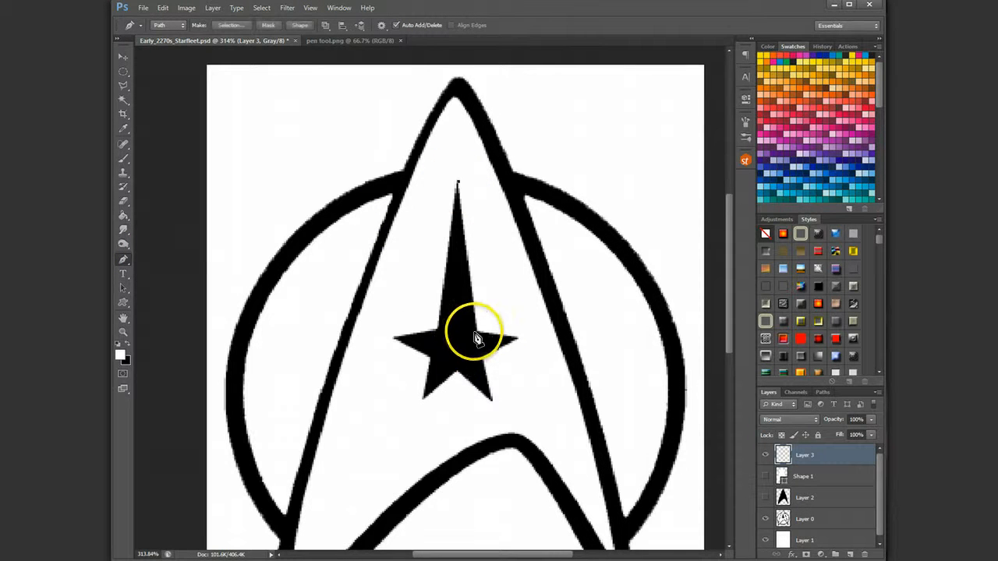
pyautogui.click(477, 332)
pyautogui.click(517, 340)
pyautogui.click(483, 363)
pyautogui.click(493, 399)
pyautogui.click(420, 398)
pyautogui.click(429, 362)
pyautogui.click(390, 338)
pyautogui.click(437, 331)
pyautogui.click(457, 183)
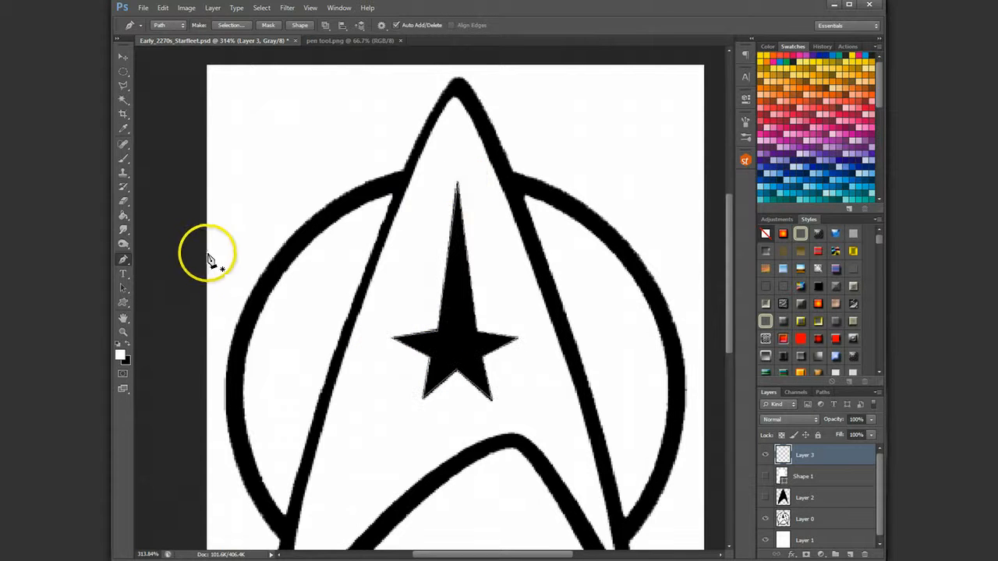
pyautogui.click(123, 260)
pyautogui.click(172, 278)
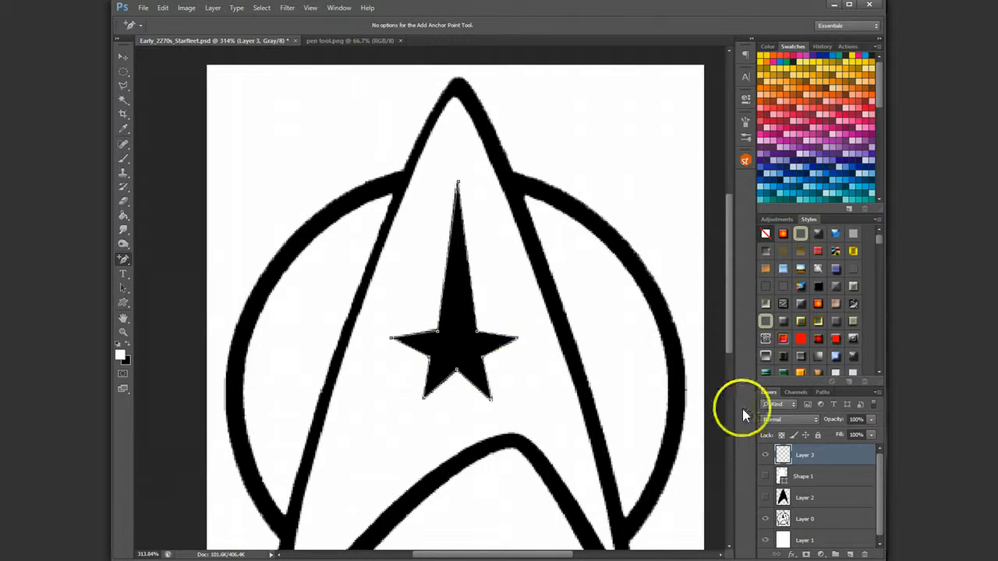
# Load the star work path as a selection and show Layer 2 and Shape 1 again.
pyautogui.click(826, 391)
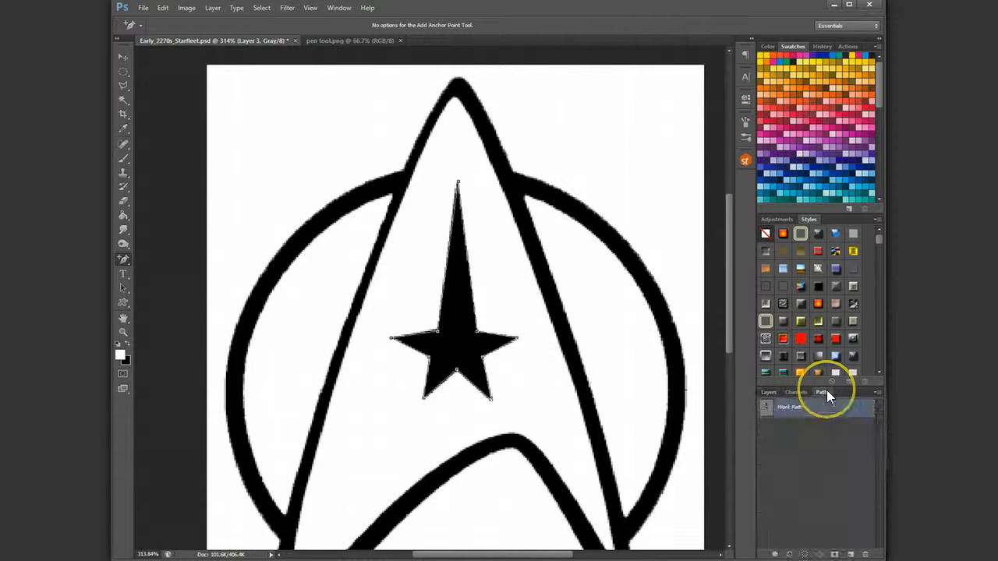
pyautogui.click(804, 555)
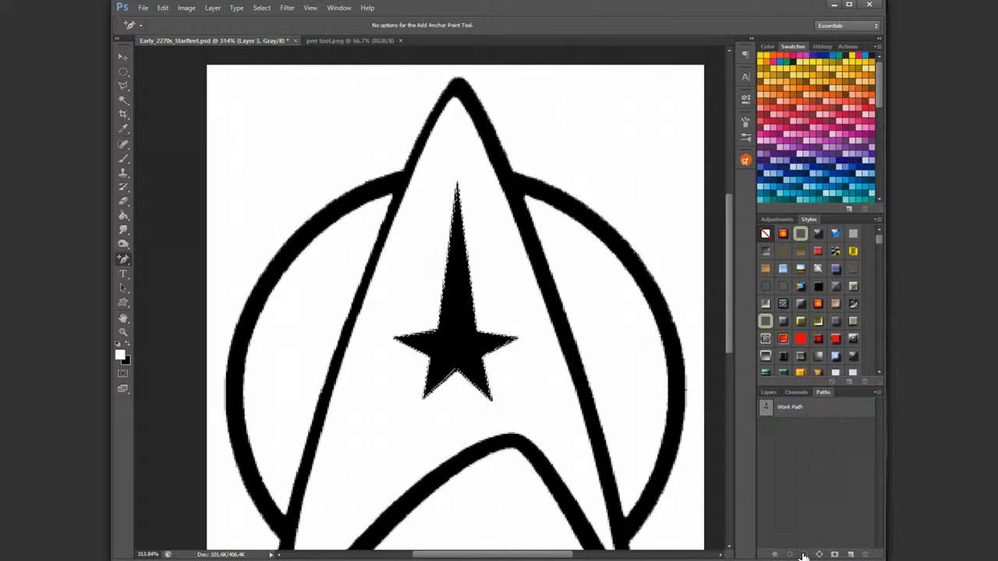
pyautogui.click(767, 391)
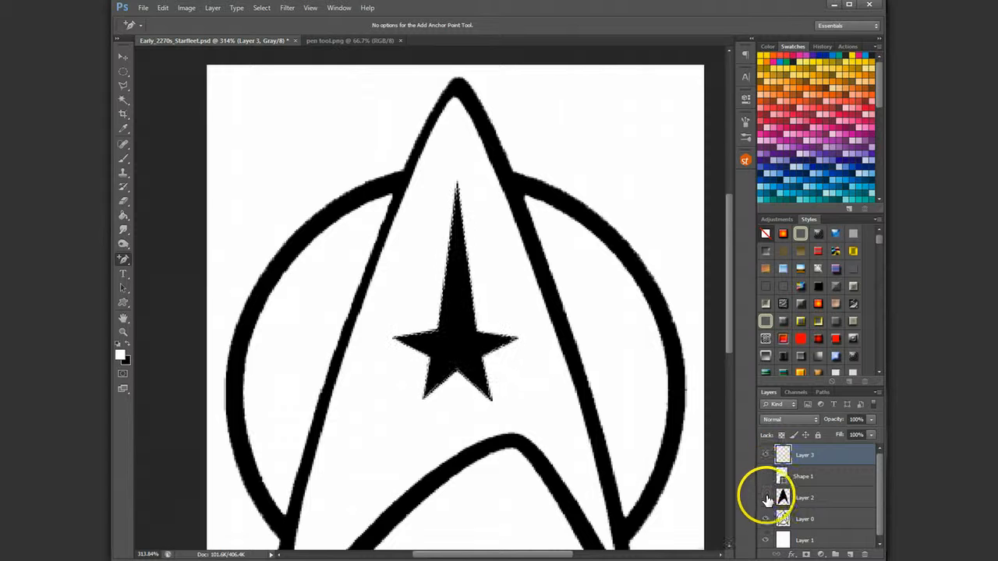
pyautogui.click(766, 497)
pyautogui.click(765, 478)
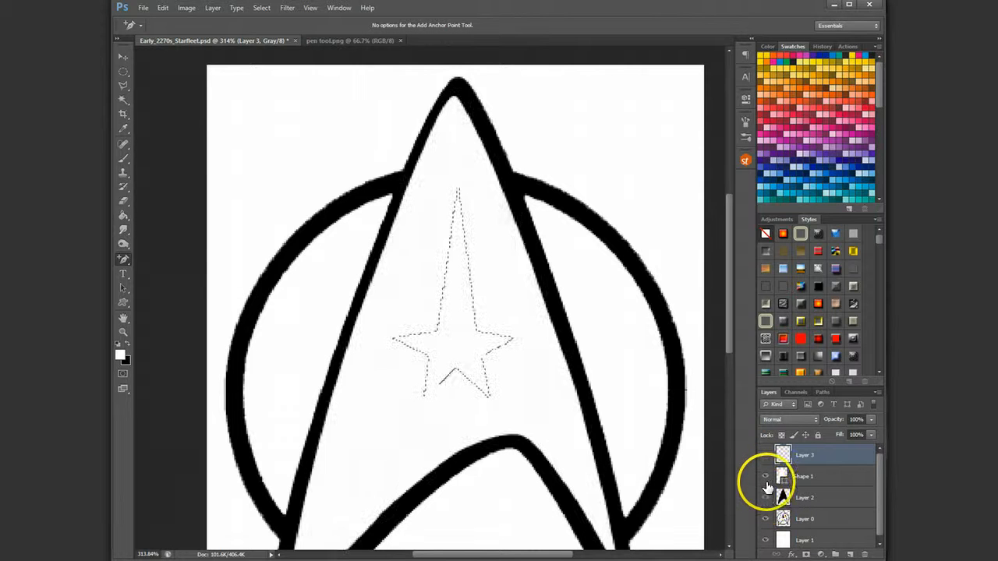
# Add a layer mask to Shape 1 from the star selection and invert it to cut the star out of the white interior.
pyautogui.click(815, 477)
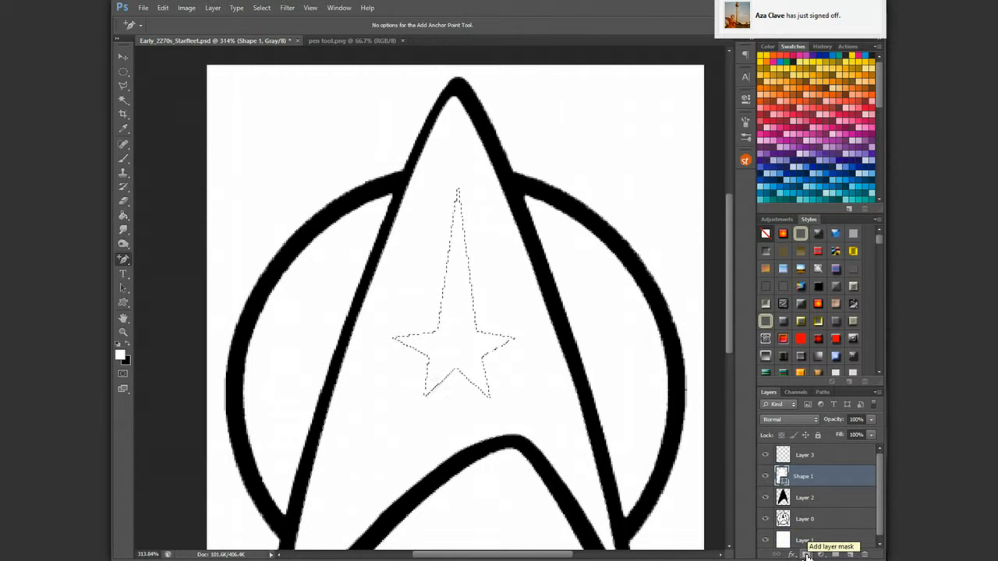
pyautogui.click(806, 554)
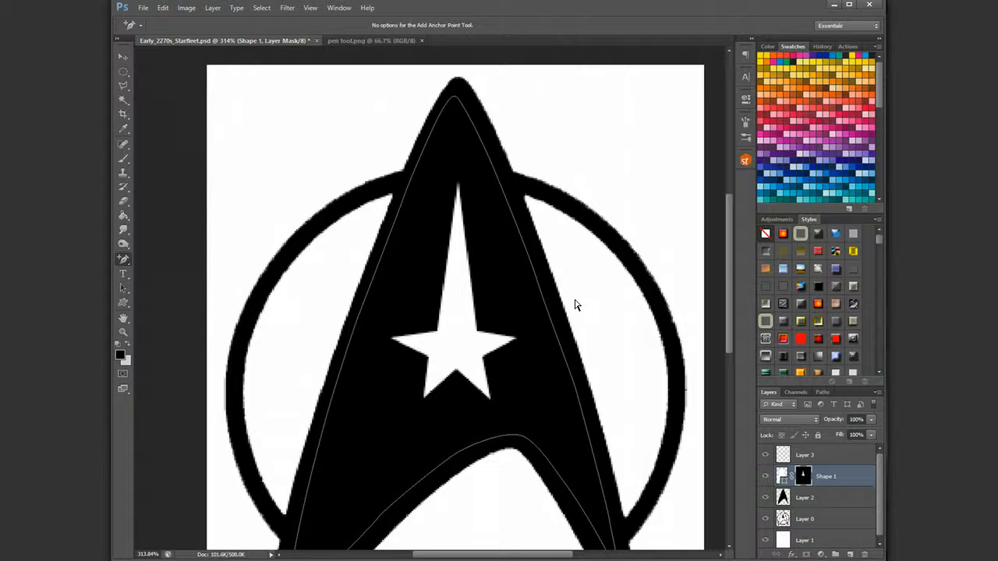
pyautogui.hotkey('ctrl', 'i')
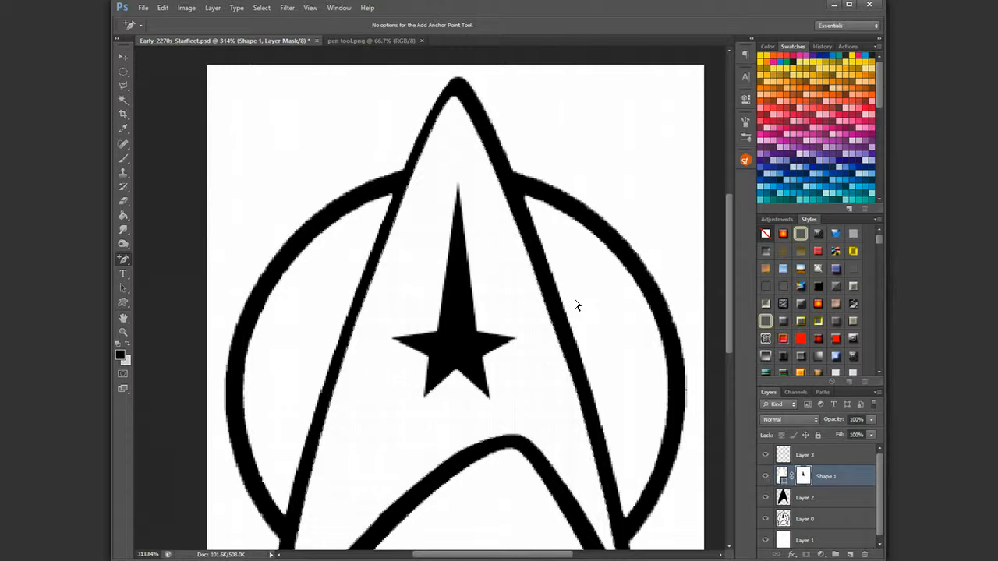
# Hide the original emblem on Layer 0 and activate the Elliptical Marquee tool.
pyautogui.click(763, 520)
pyautogui.click(124, 72)
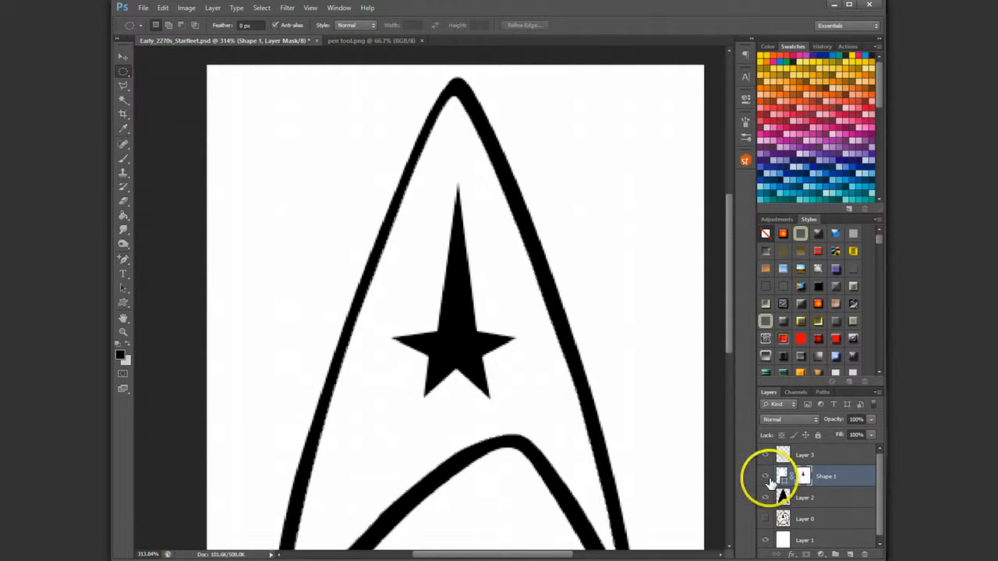
# Inspect the star cut-out by viewing the saved paths and toggling Shape 1's visibility over the black arrowhead.
pyautogui.scroll(-3, 504, 350)
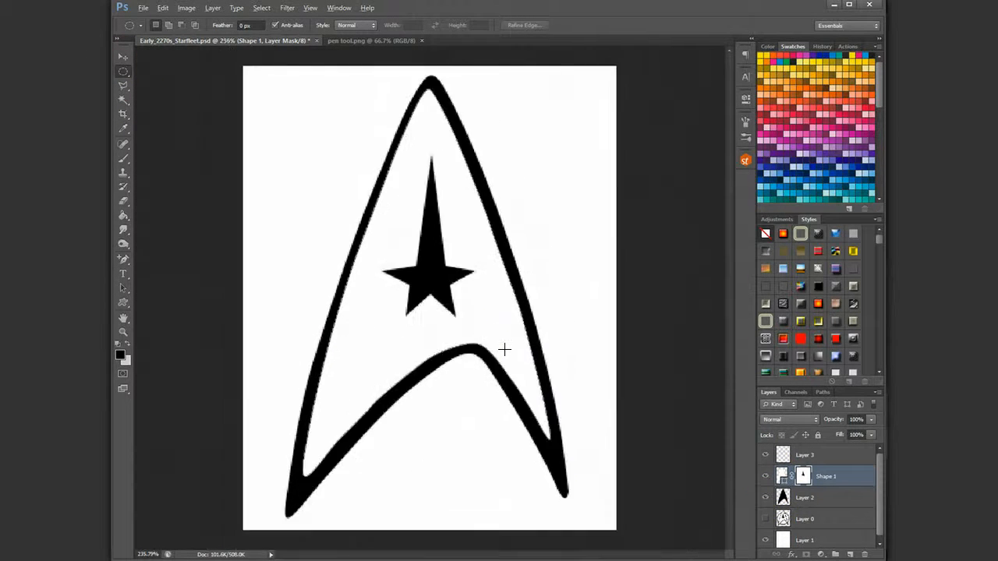
pyautogui.click(822, 393)
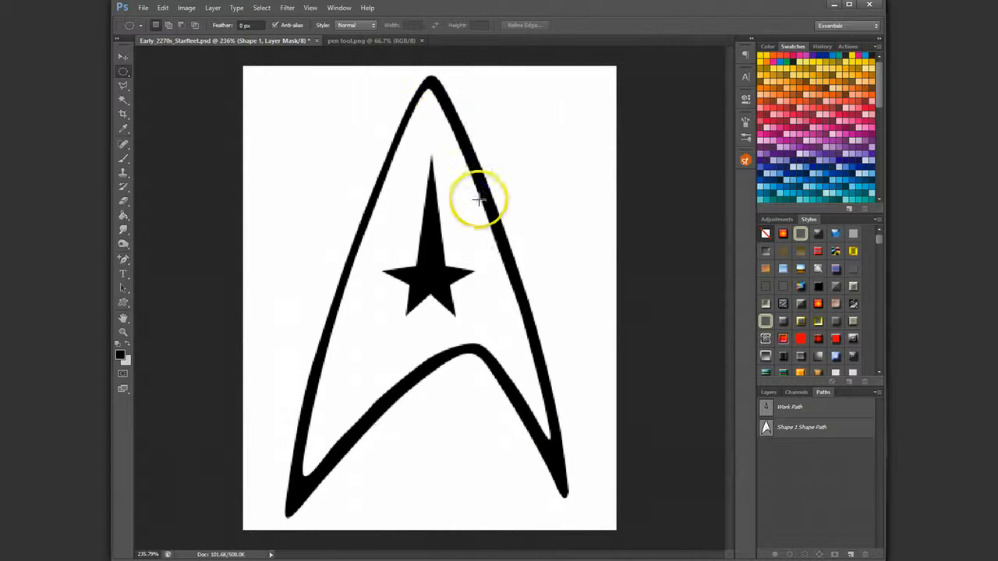
pyautogui.click(769, 393)
pyautogui.click(767, 477)
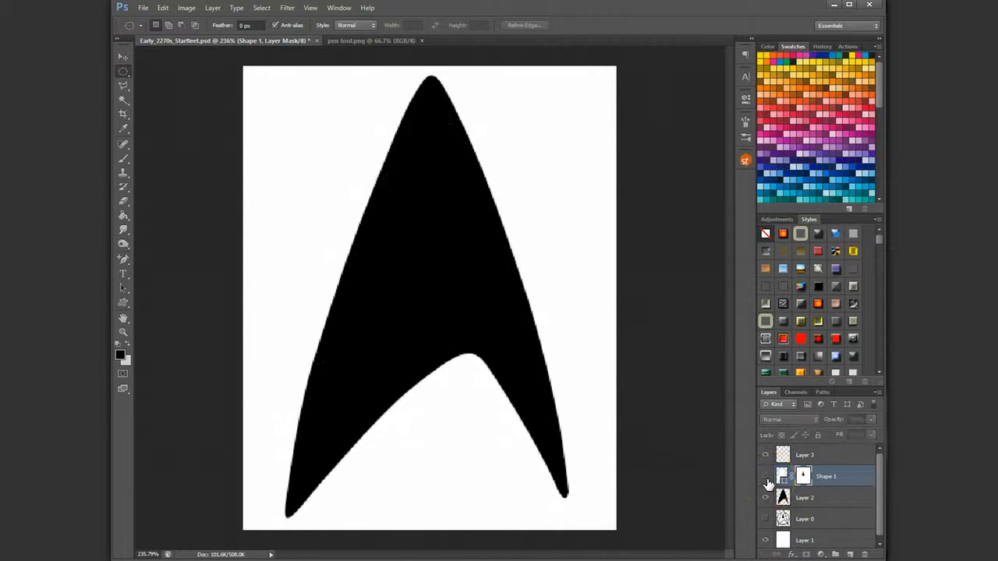
pyautogui.click(766, 477)
pyautogui.click(766, 477)
pyautogui.click(766, 477)
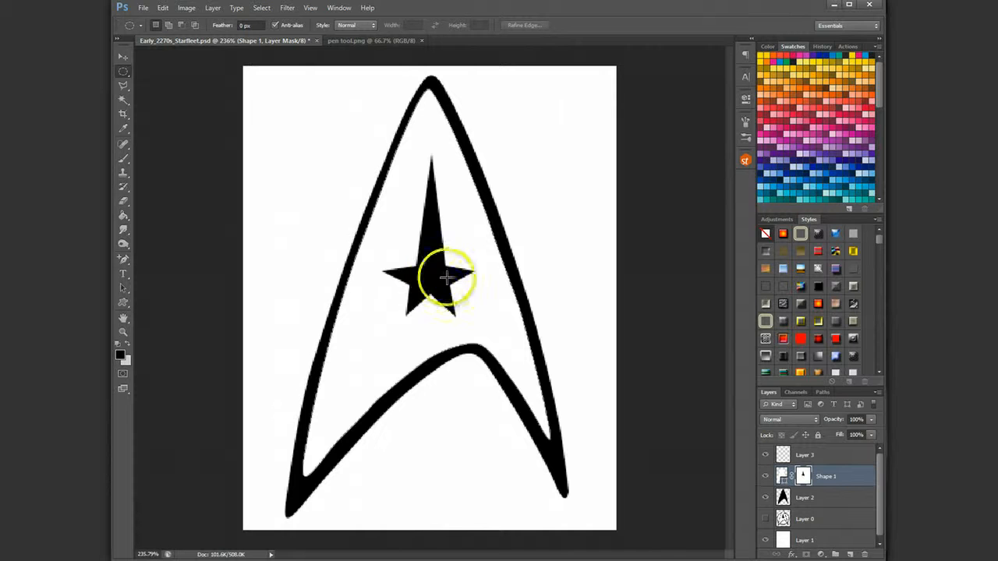
# Try a Pattern Overlay on Layer 2 with the Tie Dye, Bubbles and Ivy Leaves patterns, and discard it.
pyautogui.click(834, 500)
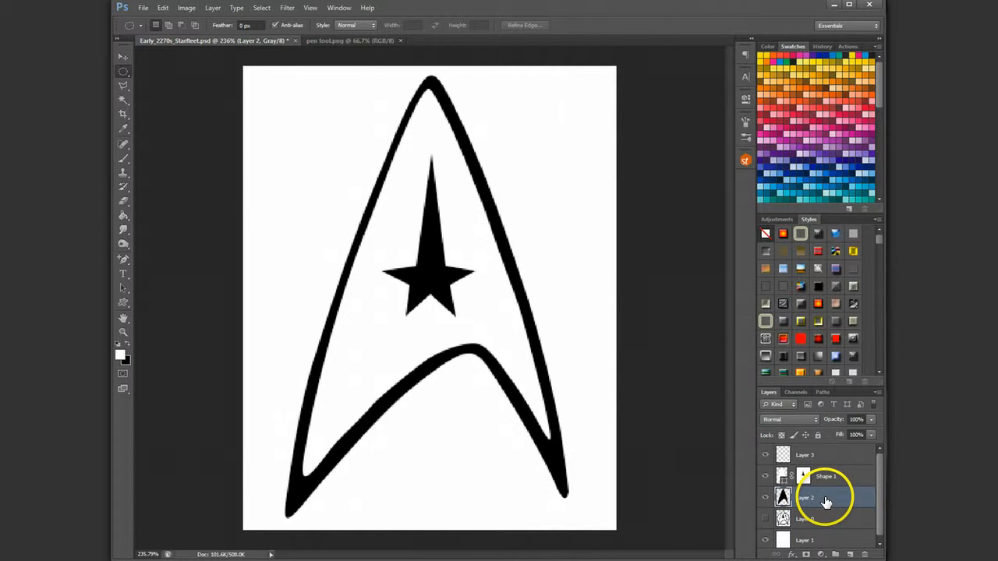
pyautogui.rightClick(825, 499)
pyautogui.click(818, 127)
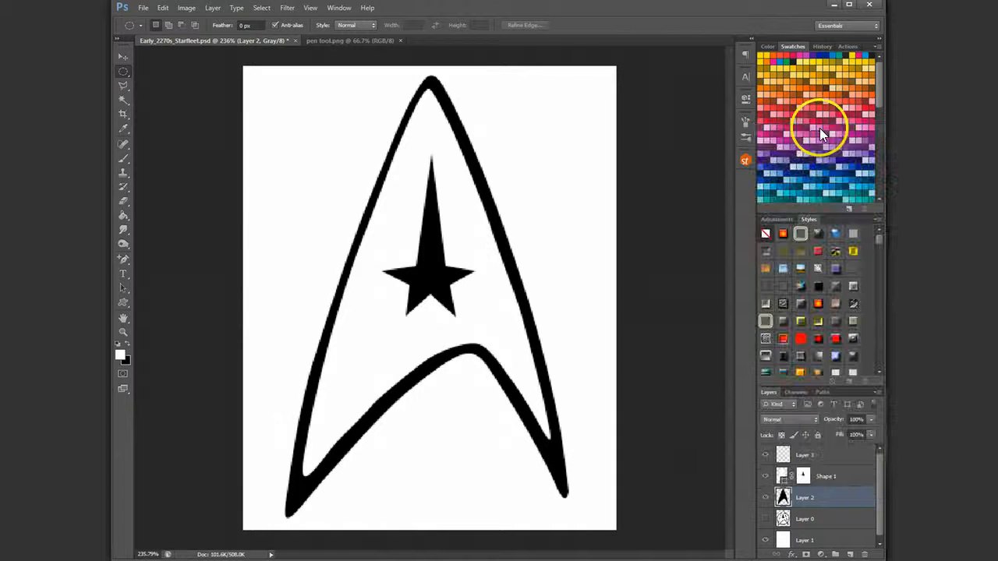
pyautogui.click(564, 400)
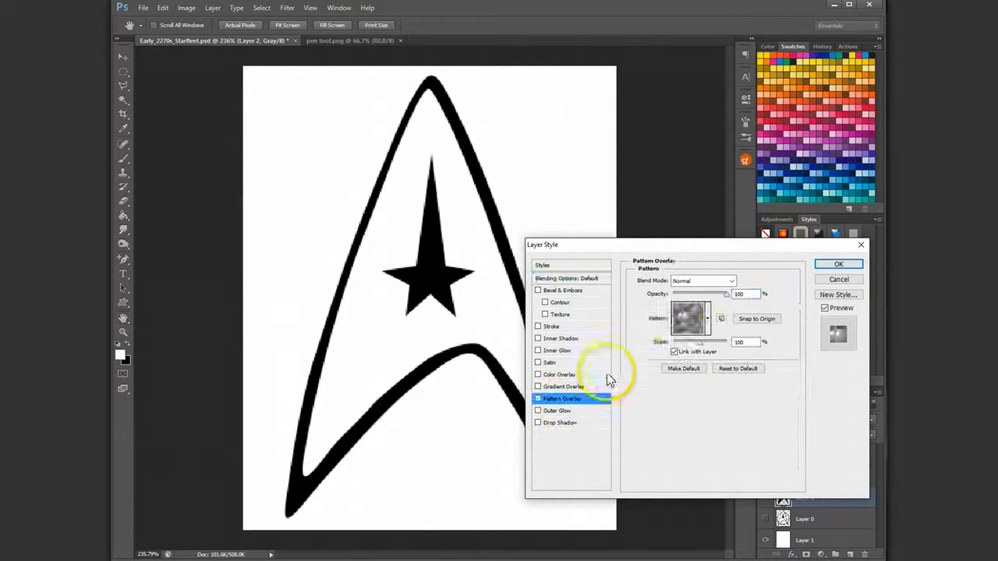
pyautogui.click(687, 315)
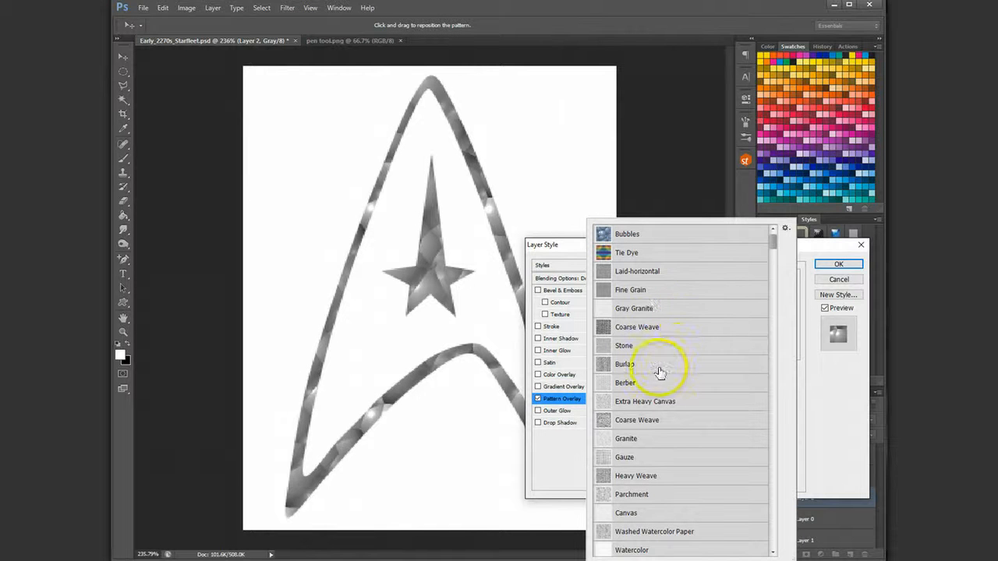
pyautogui.click(669, 253)
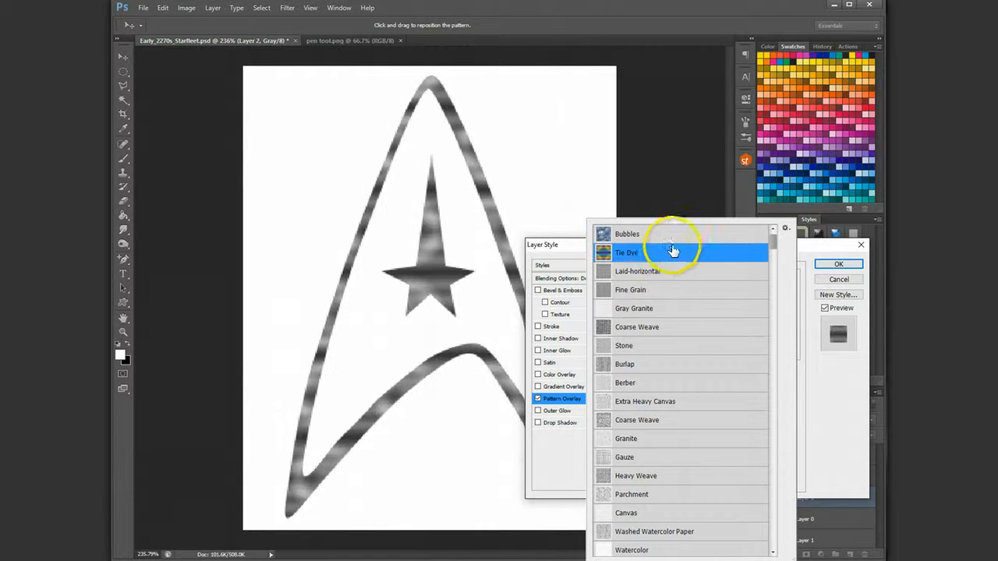
pyautogui.click(675, 240)
pyautogui.scroll(-15, 666, 419)
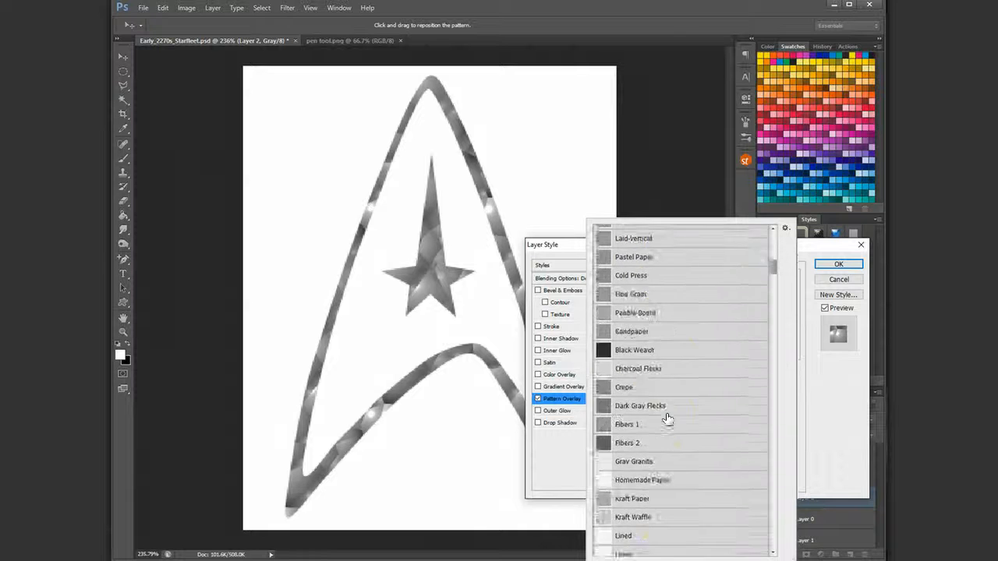
pyautogui.click(647, 370)
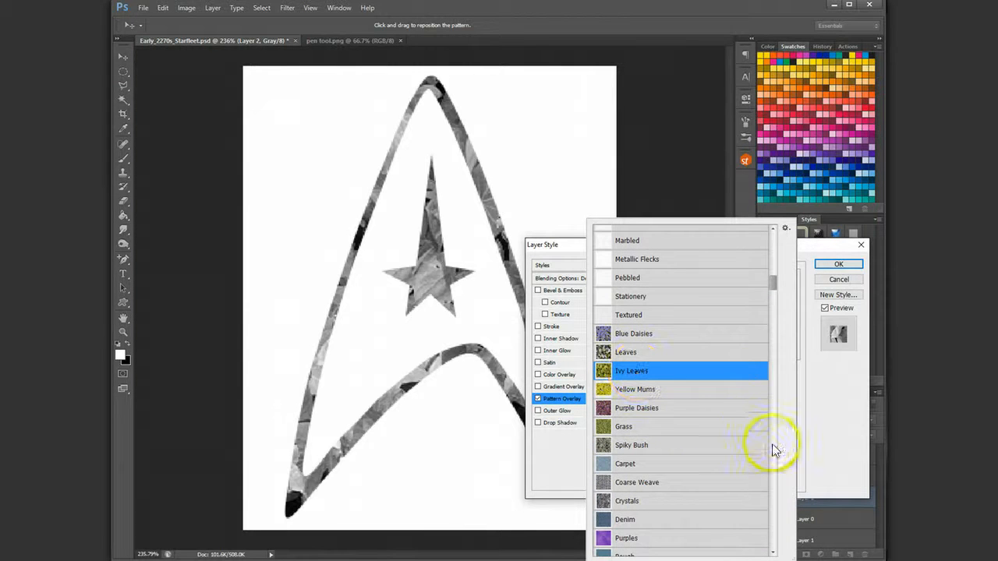
pyautogui.click(844, 283)
pyautogui.click(844, 281)
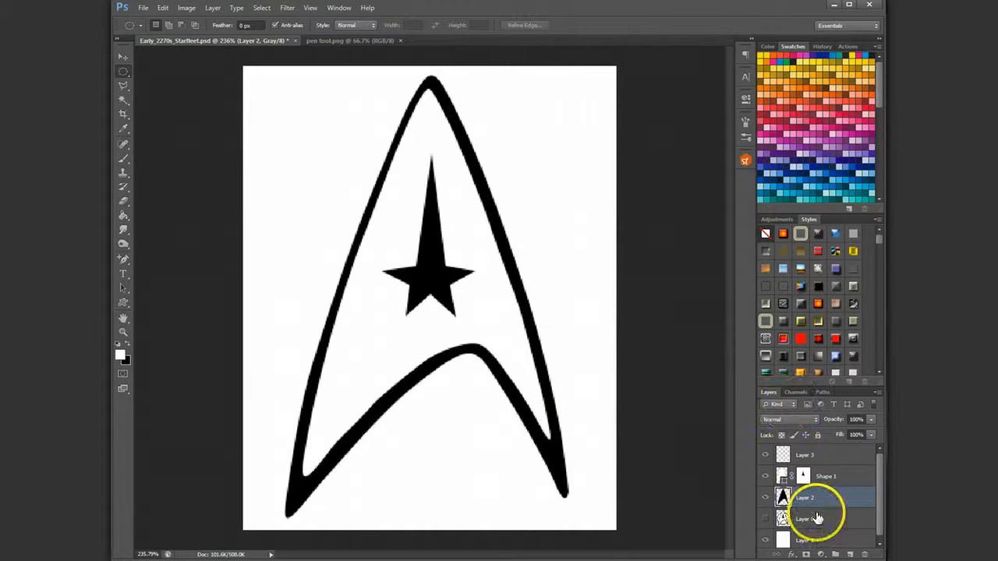
# Try a brushed-metal preset style on Shape 1 and undo it.
pyautogui.click(841, 475)
pyautogui.scroll(-5, 842, 331)
pyautogui.scroll(-10, 840, 334)
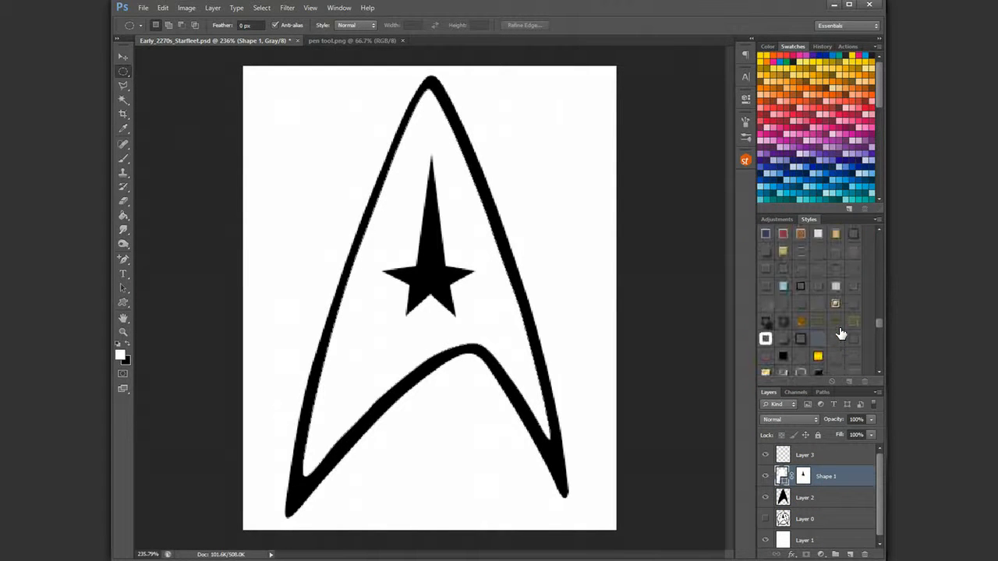
pyautogui.scroll(3, 841, 334)
pyautogui.click(817, 297)
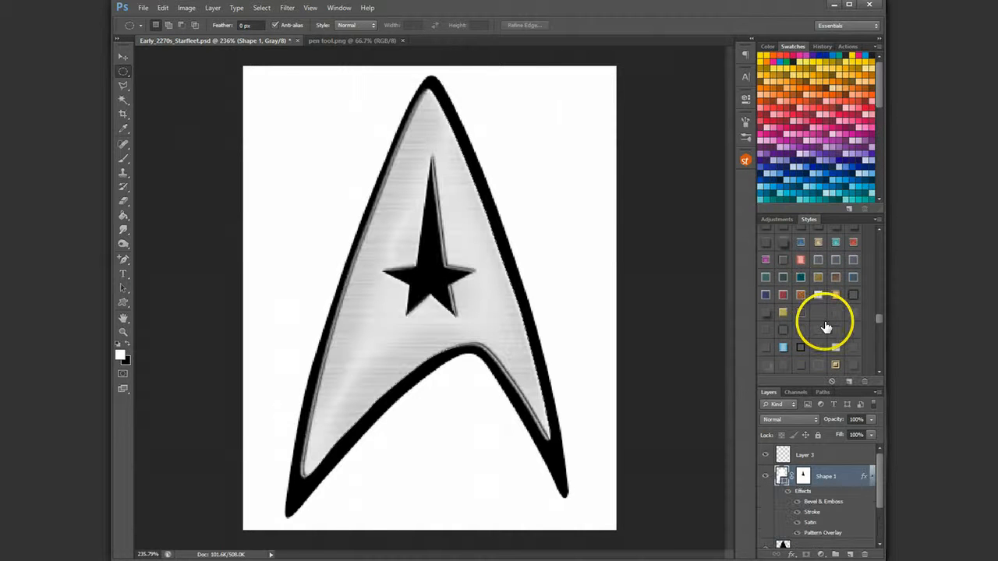
pyautogui.click(163, 7)
pyautogui.click(163, 19)
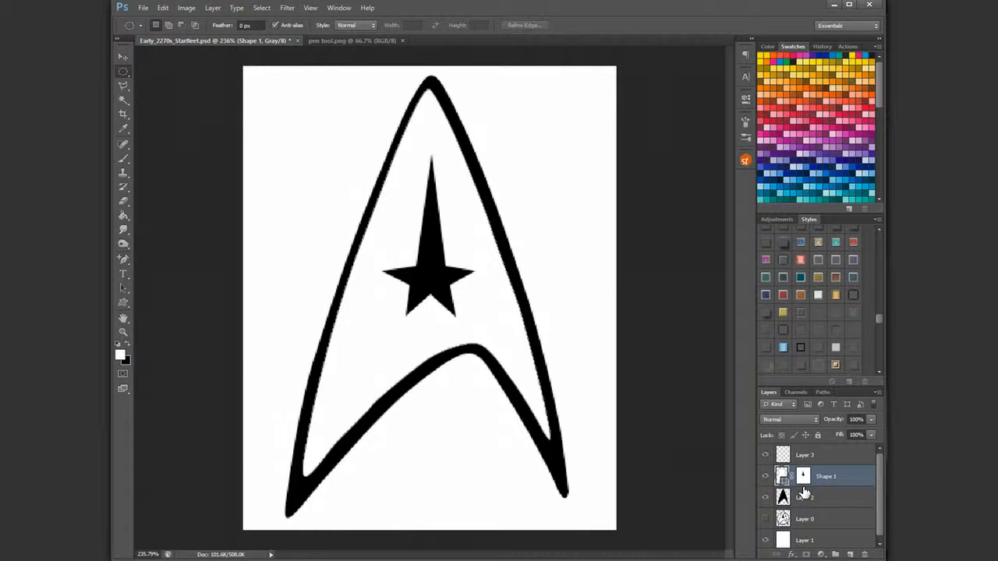
# Try an Inner Shadow layer effect on Shape 1 and cancel it.
pyautogui.rightClick(824, 477)
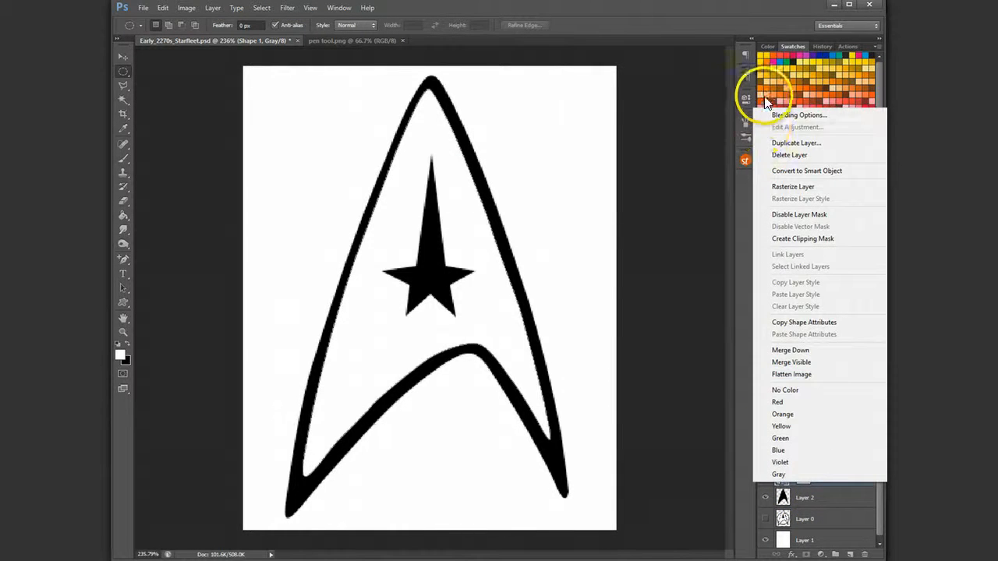
pyautogui.click(801, 116)
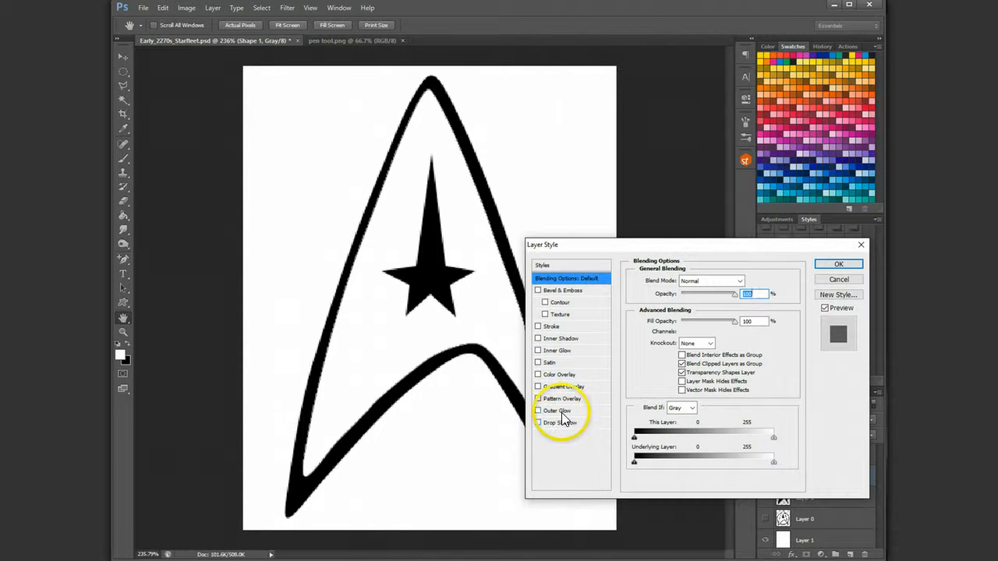
pyautogui.click(559, 339)
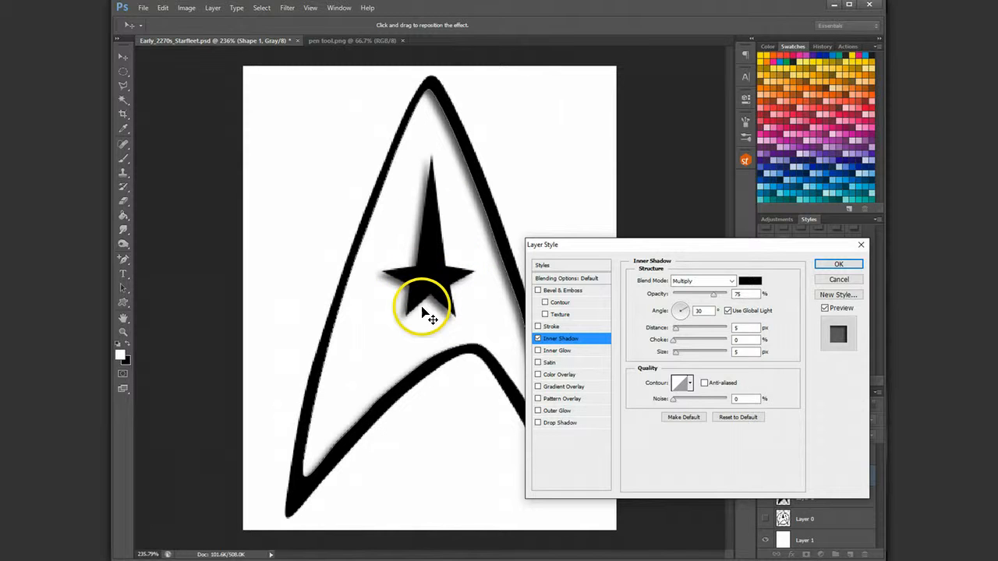
pyautogui.click(849, 282)
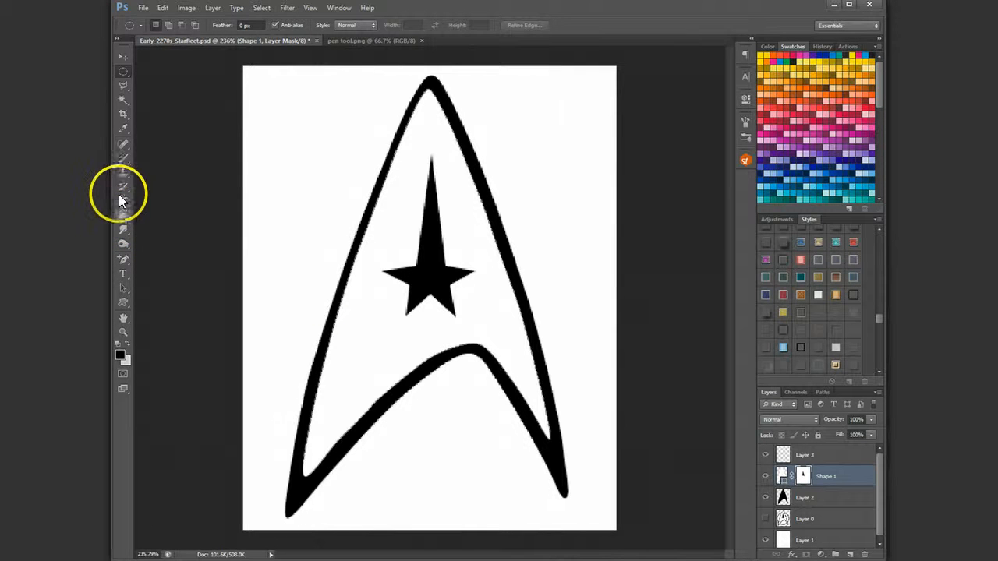
# Paint light gray over the star on Shape 1's layer mask with a 66 px hard round brush.
pyautogui.click(122, 158)
pyautogui.click(129, 345)
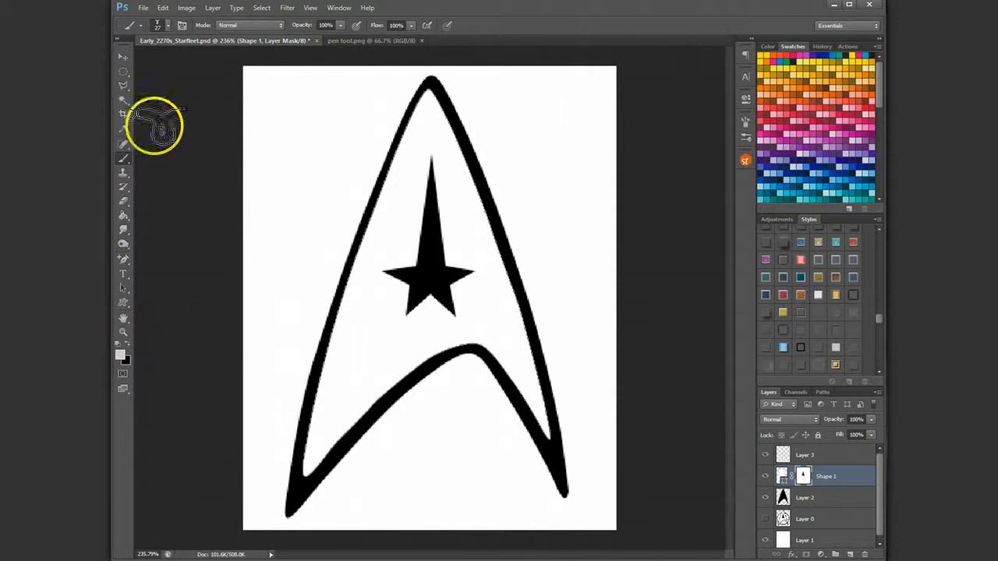
pyautogui.click(165, 28)
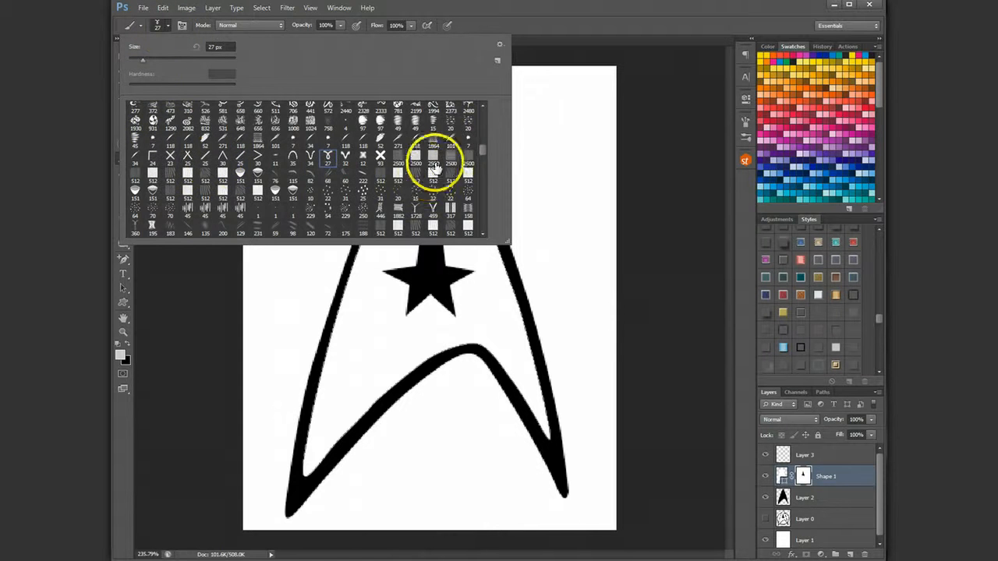
pyautogui.moveTo(481, 148); pyautogui.dragTo(484, 97)
pyautogui.scroll(2, 160, 125)
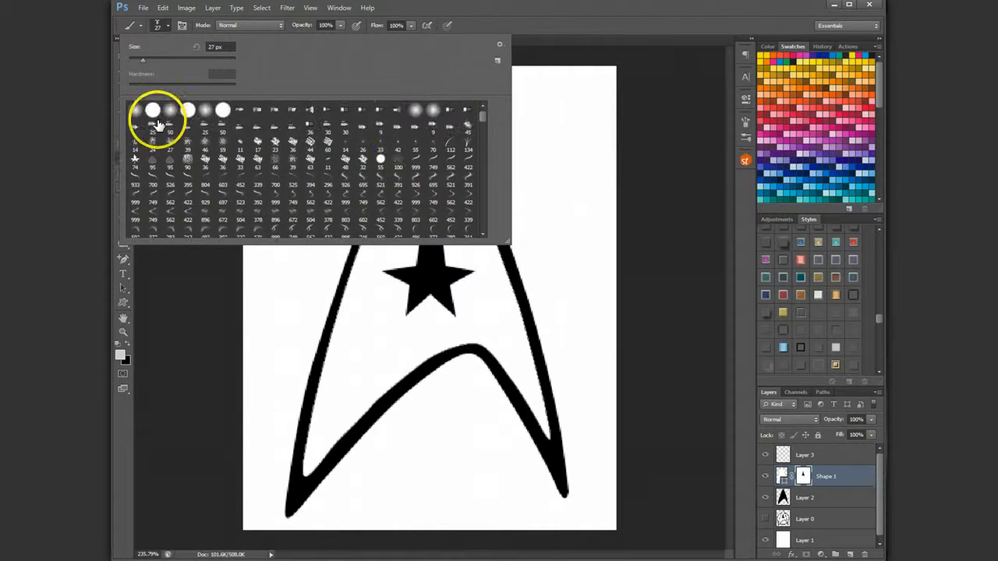
pyautogui.click(152, 109)
pyautogui.click(180, 59)
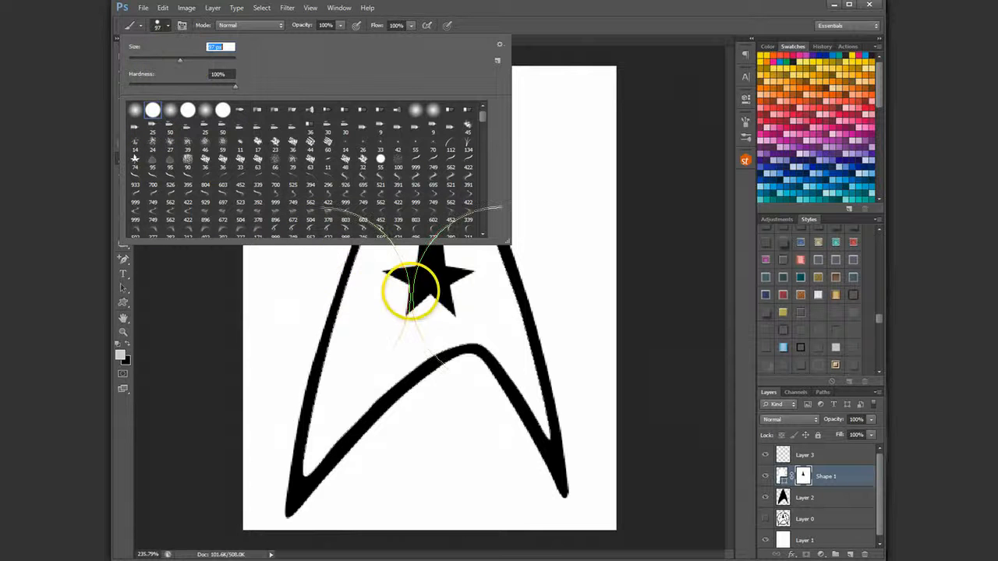
pyautogui.click(164, 59)
pyautogui.moveTo(396, 268)
pyautogui.mouseDown()
pyautogui.moveTo(413, 293)
pyautogui.moveTo(423, 222)
pyautogui.mouseUp()
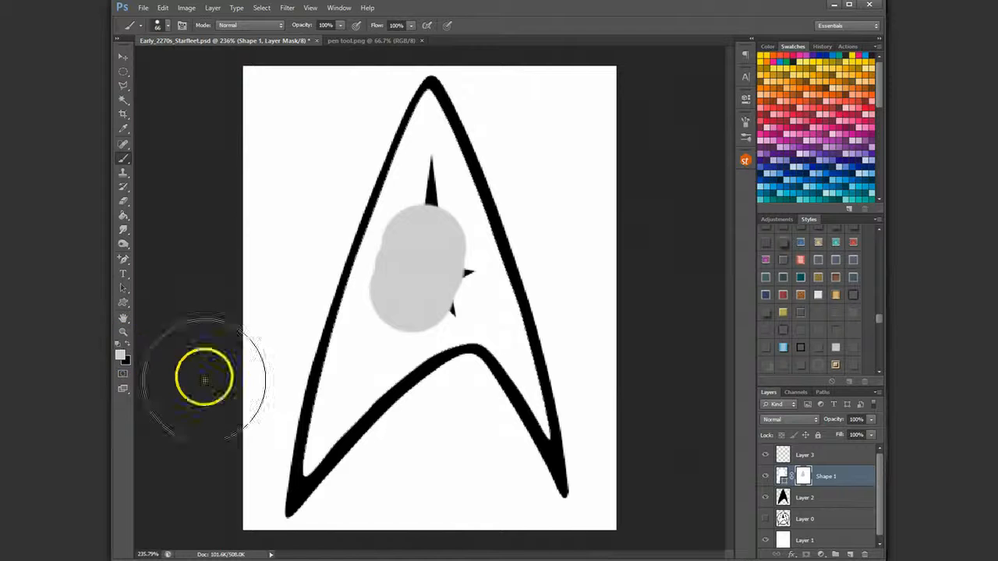
# Set the foreground color to white (ffffff) and paint the star out of Shape 1's layer mask, reducing the brush to 46 px.
pyautogui.click(121, 356)
pyautogui.click(513, 242)
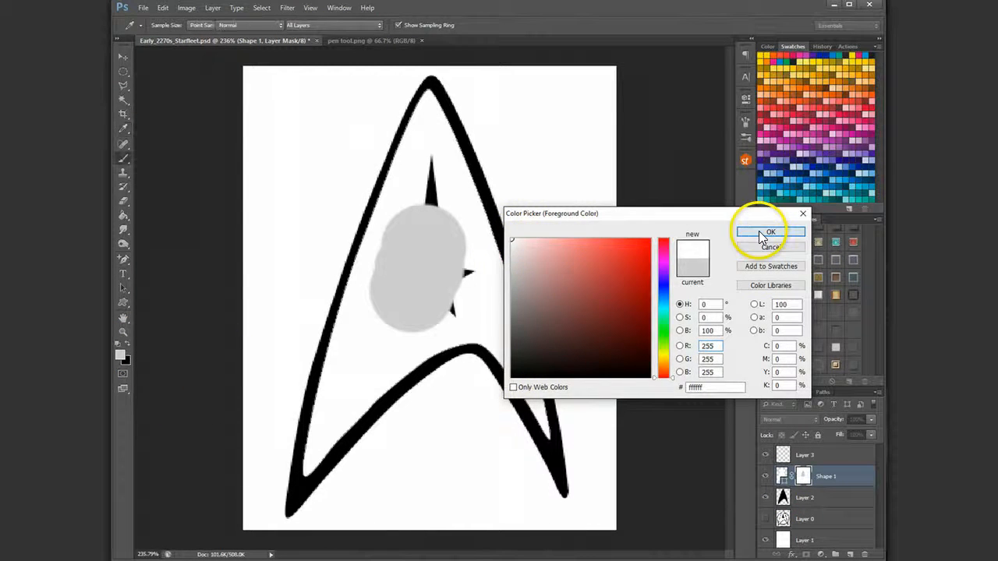
pyautogui.click(768, 232)
pyautogui.moveTo(423, 229); pyautogui.dragTo(421, 231)
pyautogui.click(416, 206)
pyautogui.click(164, 28)
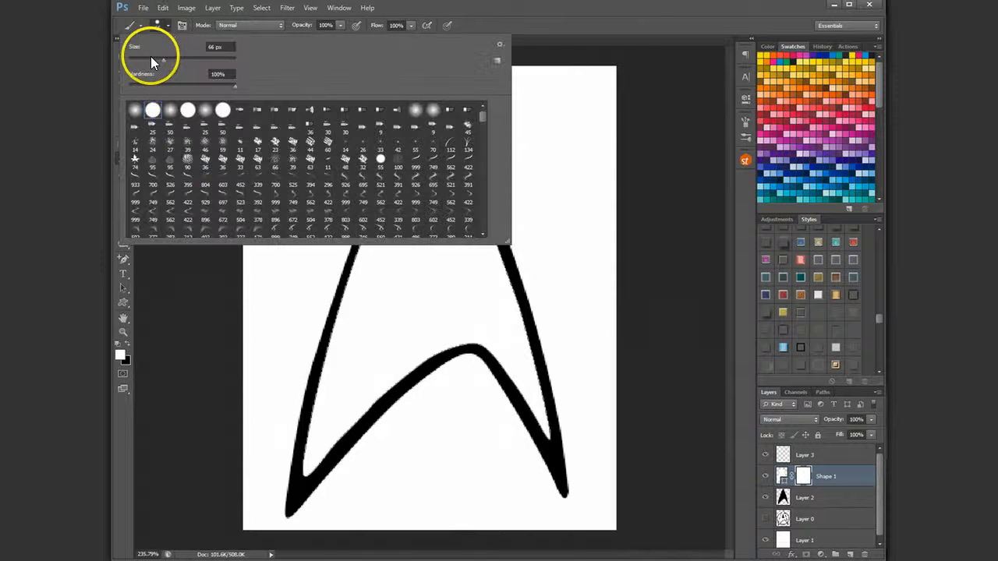
pyautogui.click(153, 60)
pyautogui.click(393, 300)
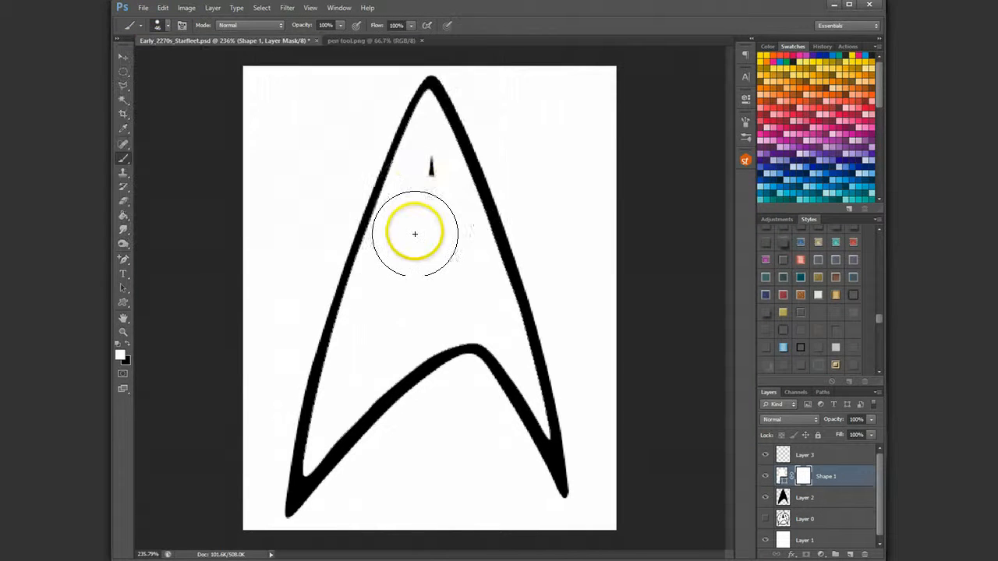
pyautogui.click(423, 177)
# Hide Shape 1 and Layer 2, select Layer 3 and show the original emblem on Layer 0.
pyautogui.moveTo(757, 474); pyautogui.dragTo(762, 518)
pyautogui.click(829, 457)
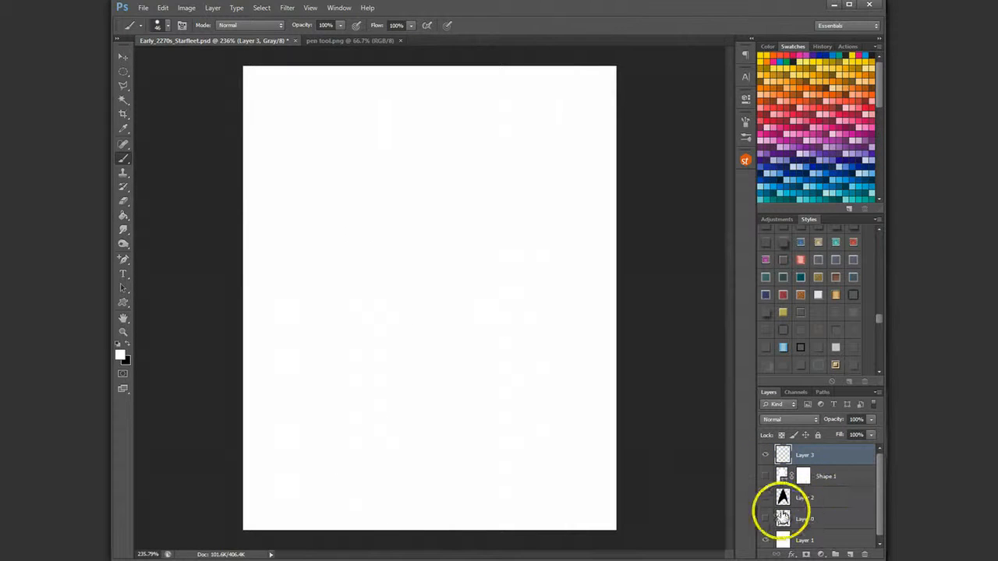
pyautogui.click(765, 518)
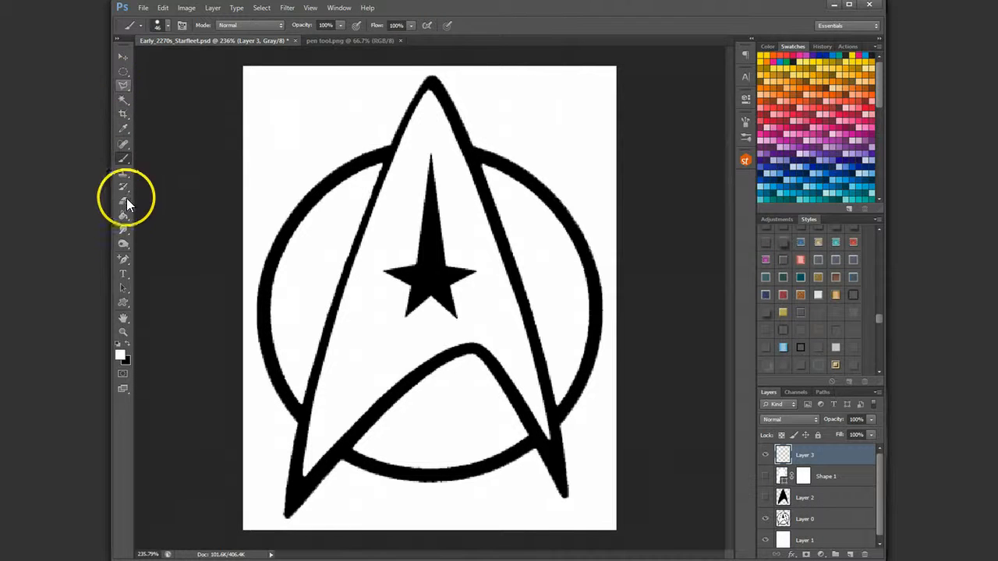
# Trace the black star again corner by corner as a closed path with the Pen tool, starting at its top tip.
pyautogui.click(125, 256)
pyautogui.click(166, 257)
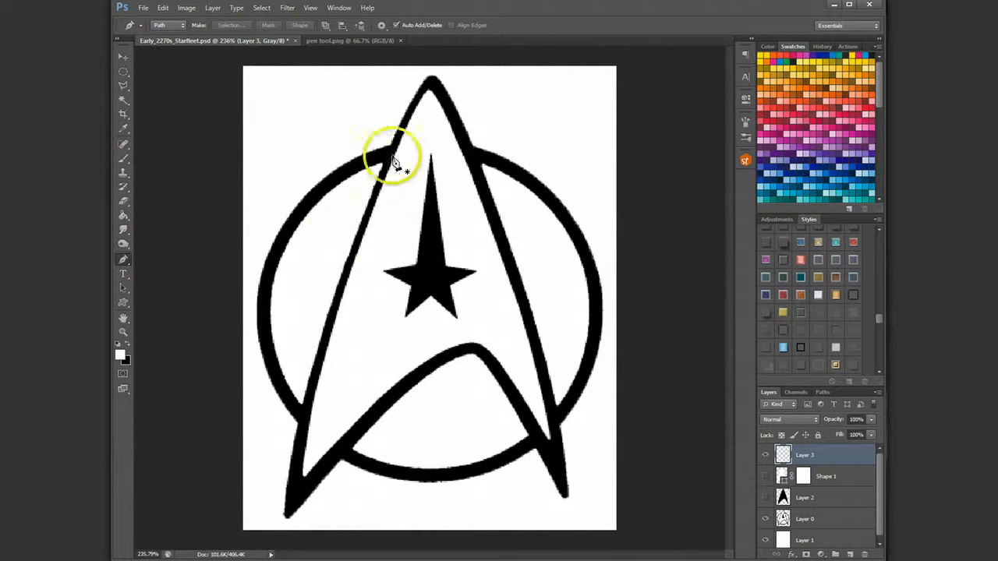
pyautogui.click(445, 267)
pyautogui.click(474, 271)
pyautogui.click(450, 286)
pyautogui.click(456, 317)
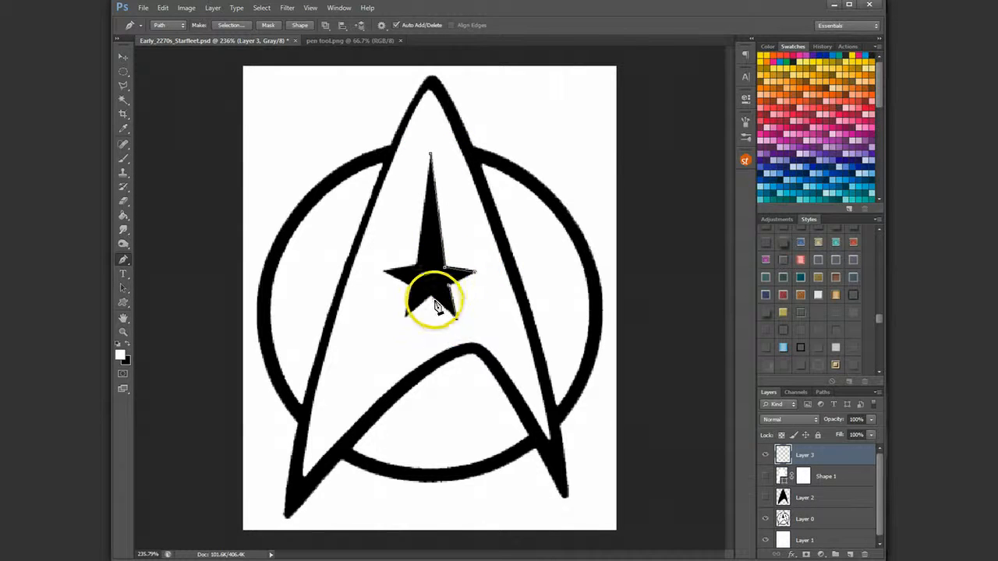
pyautogui.click(432, 298)
pyautogui.click(408, 318)
pyautogui.click(413, 289)
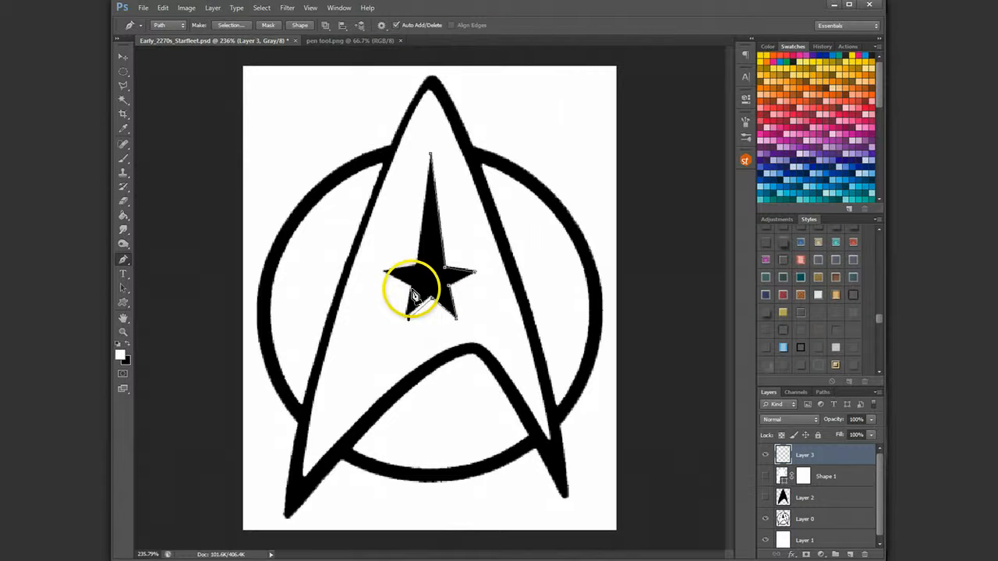
pyautogui.click(382, 268)
pyautogui.click(418, 265)
pyautogui.click(430, 153)
# Refine the star path with the Add Anchor Point tool, moving its lower-left, bottom-notch and right-tip anchors onto the black star's corners.
pyautogui.click(124, 259)
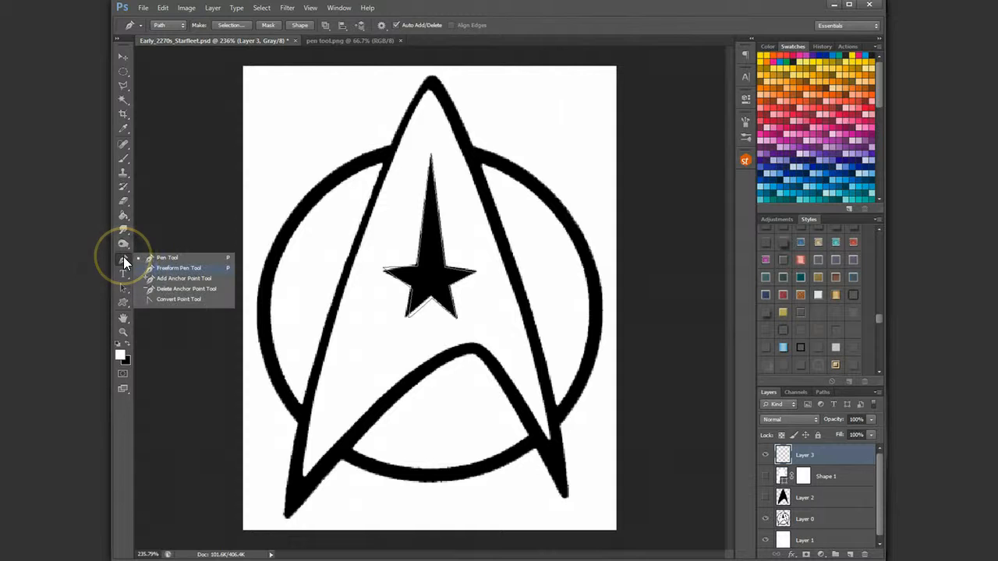
pyautogui.click(184, 278)
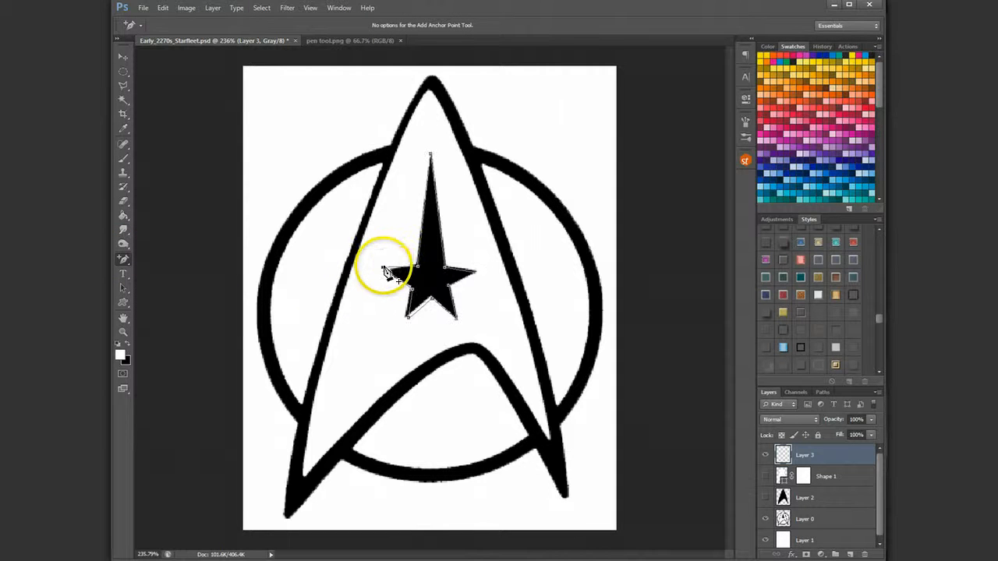
pyautogui.click(410, 291)
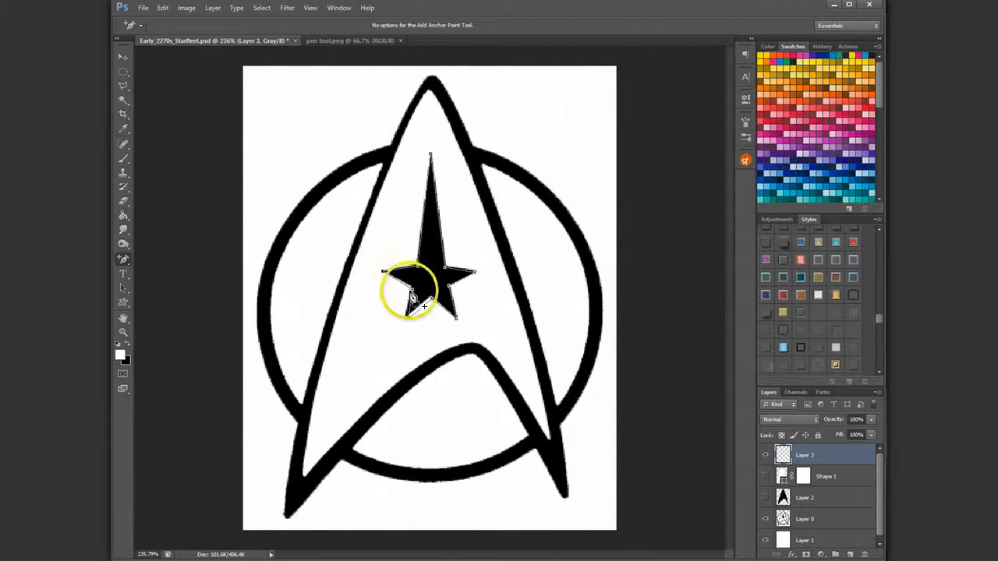
pyautogui.moveTo(411, 290); pyautogui.dragTo(432, 298)
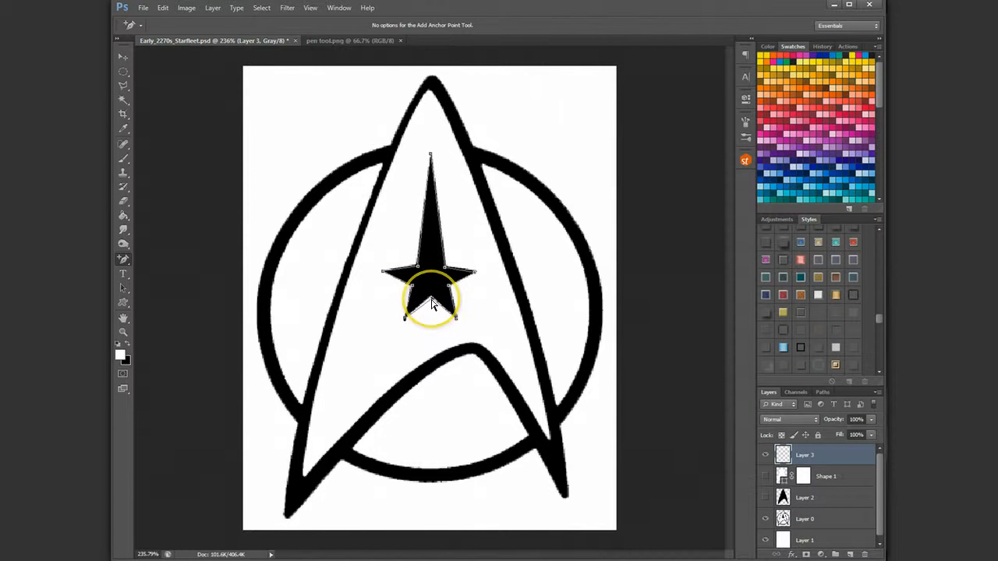
pyautogui.moveTo(475, 273)
pyautogui.mouseDown()
pyautogui.moveTo(482, 281)
pyautogui.moveTo(477, 272)
pyautogui.mouseUp()
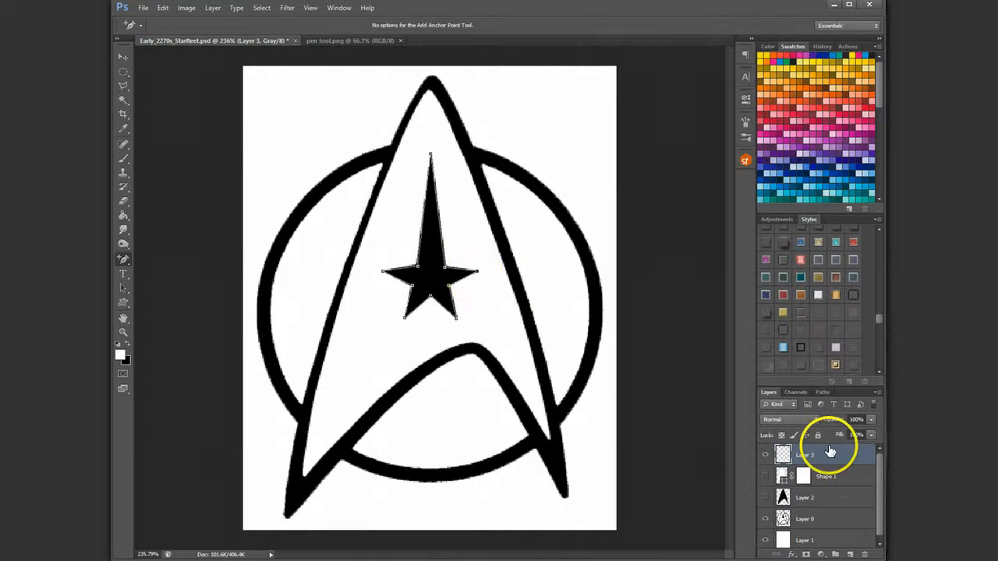
# Undo the white fill of the star's work path, make black the foreground color, fill the path on Layer 3 and deselect it.
pyautogui.click(823, 392)
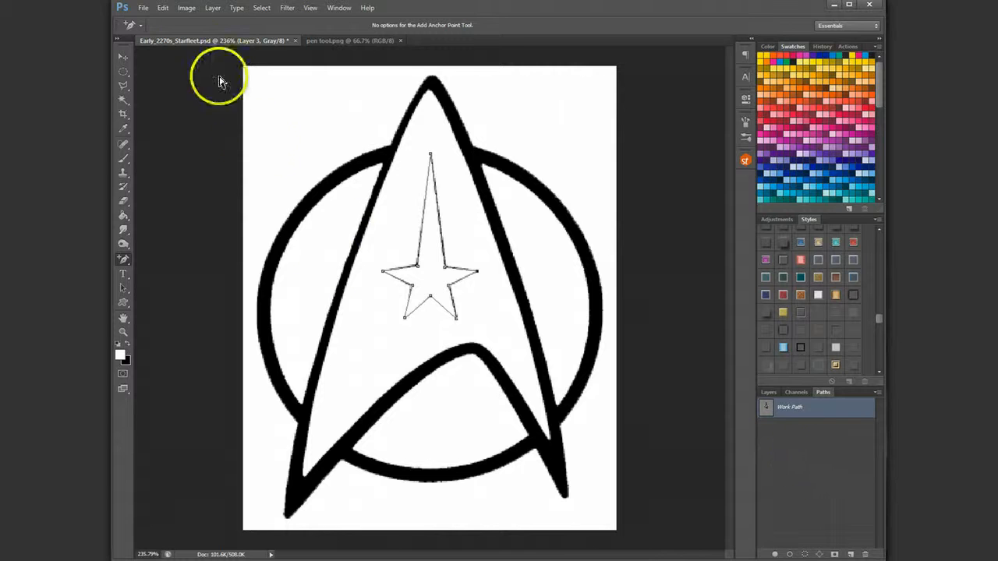
pyautogui.click(163, 8)
pyautogui.click(183, 20)
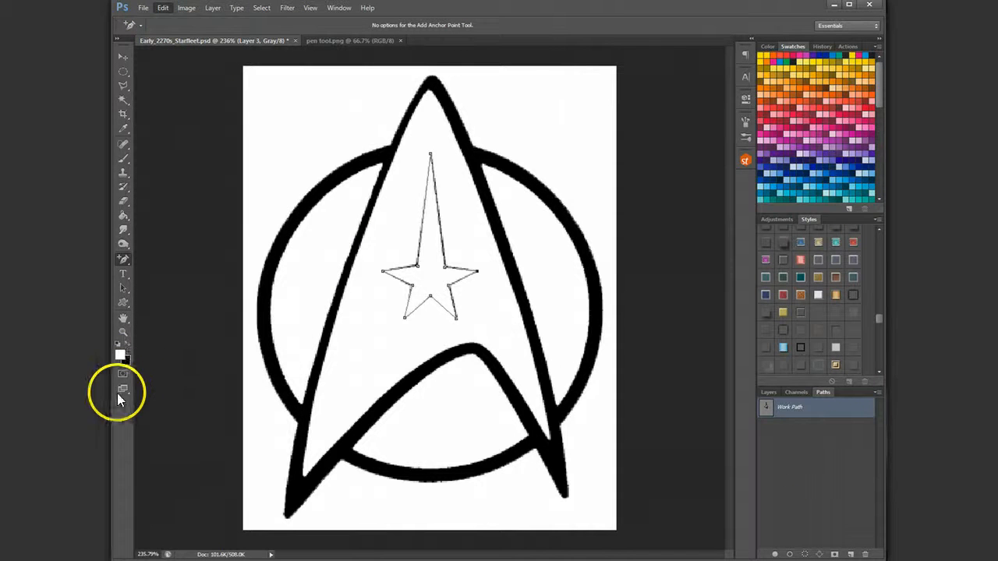
pyautogui.click(127, 343)
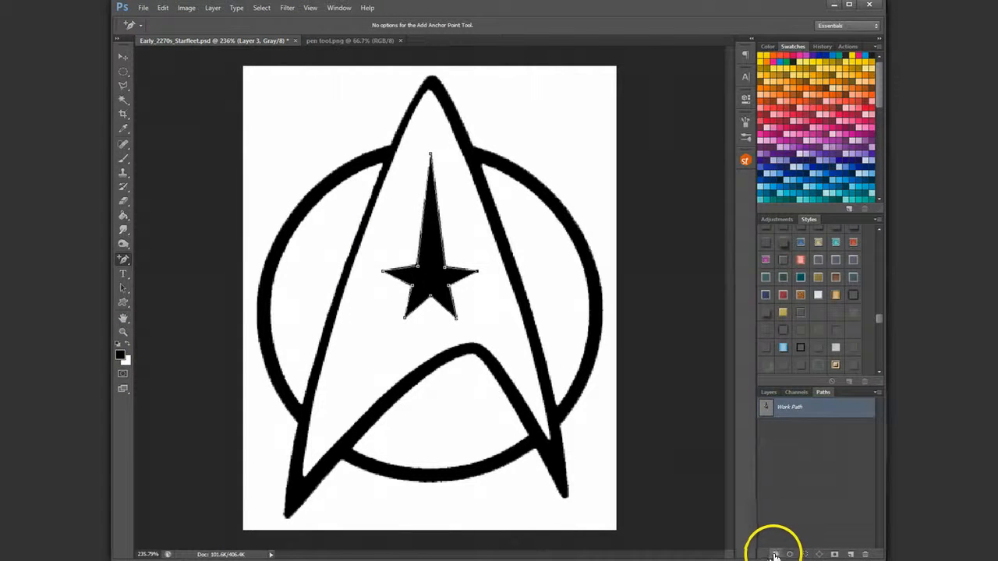
pyautogui.click(802, 478)
# Show Layer 2 and Shape 1 again, hide the original emblem on Layer 0 and keep the star on Layer 3 visible.
pyautogui.click(767, 393)
pyautogui.click(766, 497)
pyautogui.click(766, 477)
pyautogui.click(765, 519)
pyautogui.click(766, 456)
pyautogui.click(766, 456)
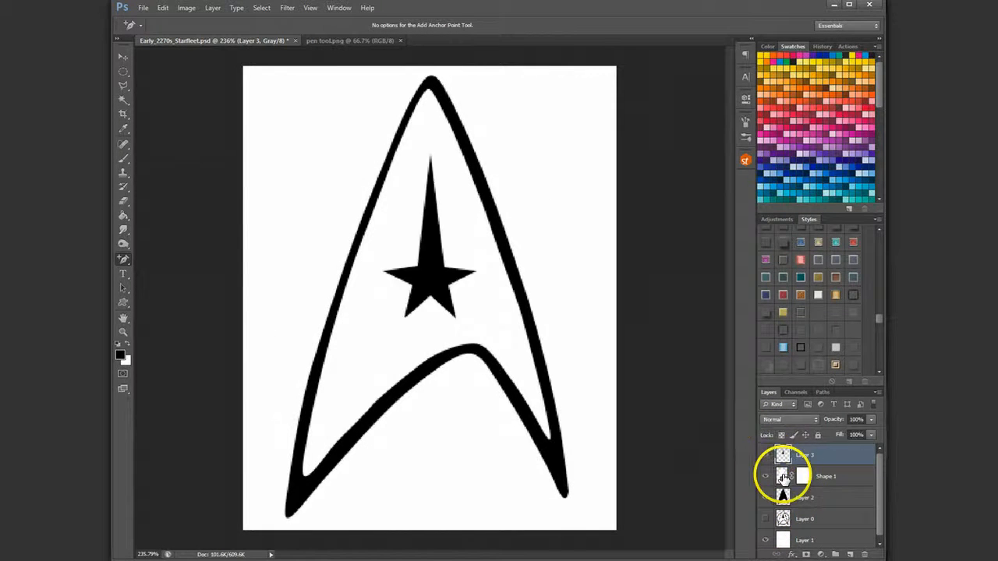
# Try an Inner Shadow and a textured gray preset style with a light outline on Shape 1, and undo the styling.
pyautogui.rightClick(842, 473)
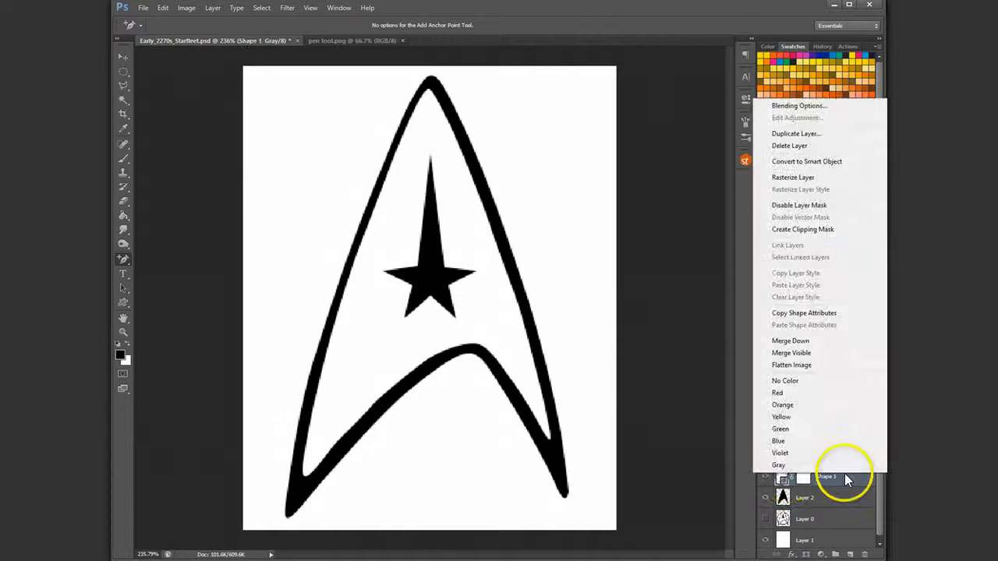
pyautogui.click(813, 110)
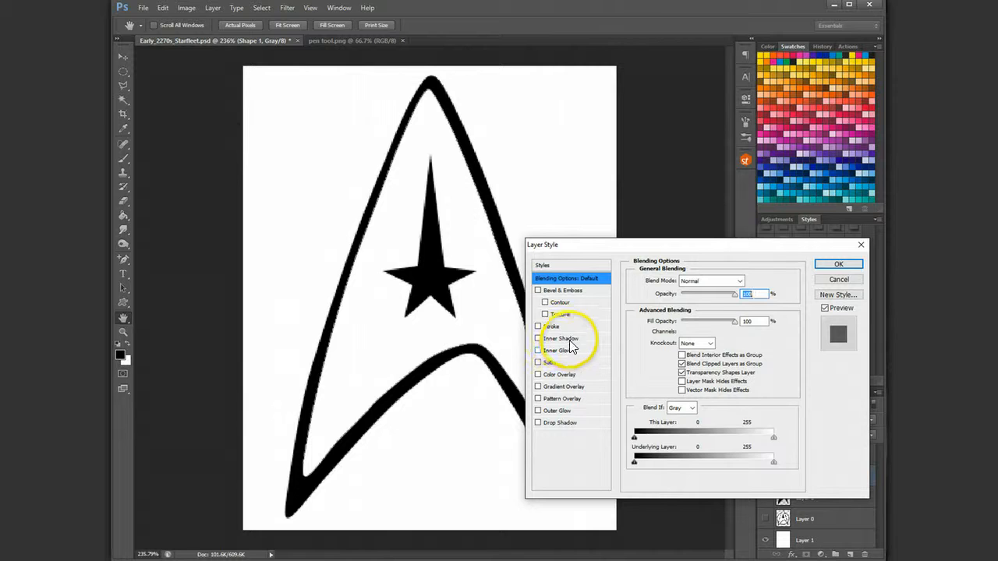
pyautogui.click(565, 339)
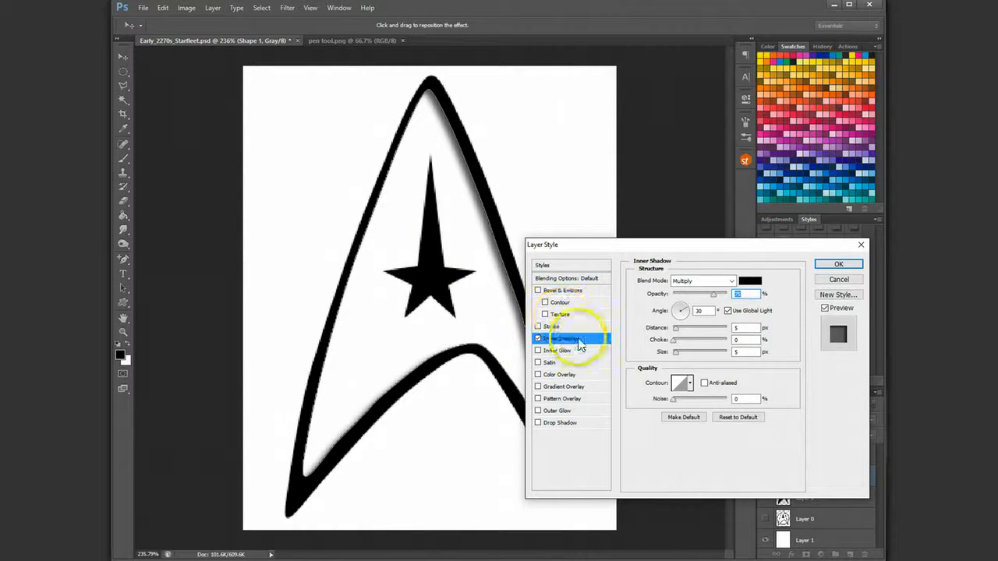
pyautogui.click(848, 264)
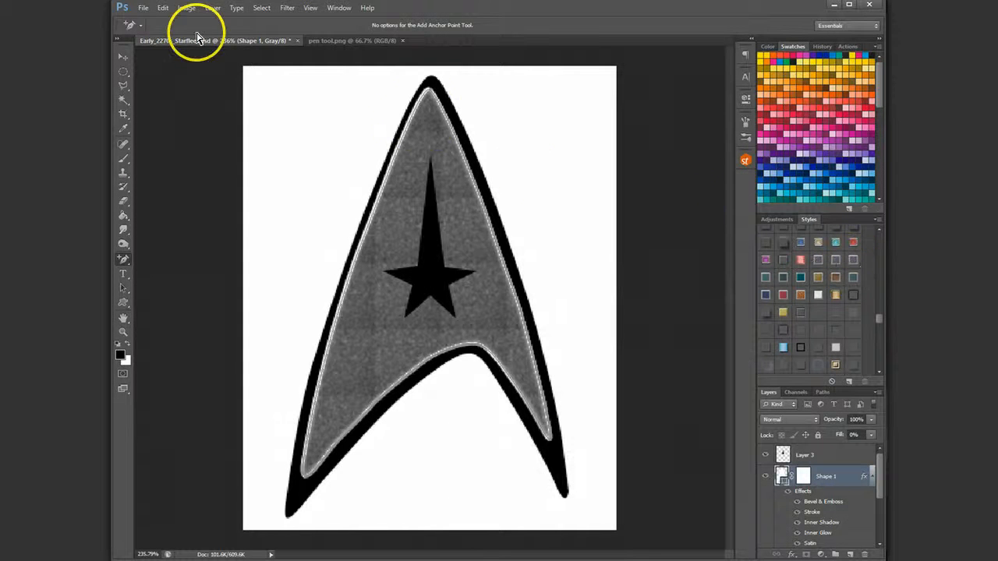
pyautogui.click(163, 8)
pyautogui.click(170, 20)
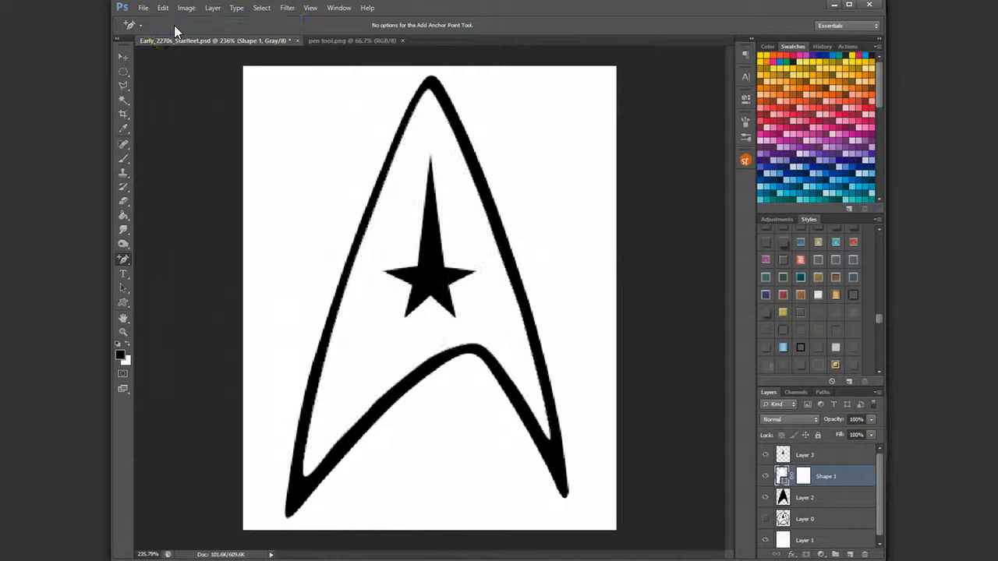